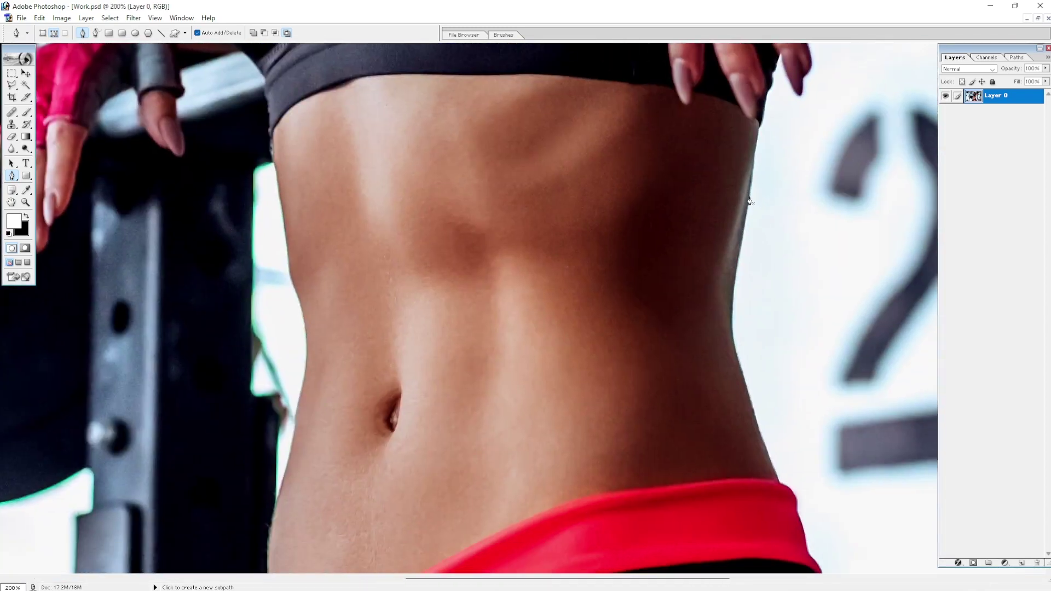
- Trace a curved Pen path around the waist band, from under the ribs to above the shorts
key("Return")
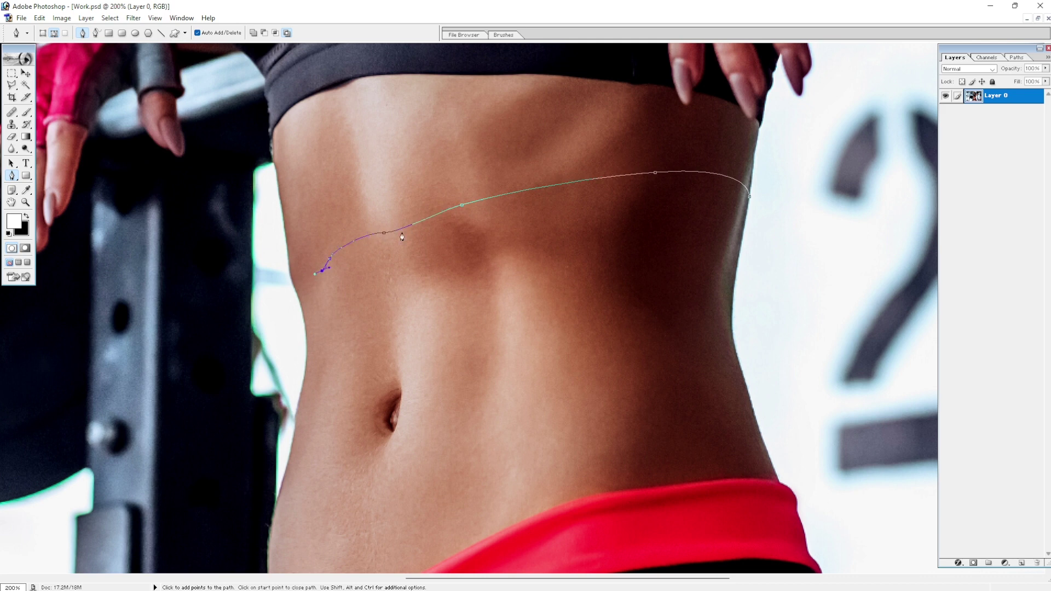
left_click_drag(401, 236, 376, 239)
key("ctrl+alt+z")
key("ctrl+alt+z")
key("ctrl+alt+z")
key("ctrl+alt+z")
left_click_drag(357, 235, 352, 241)
scroll(285, 358, "down", 3)
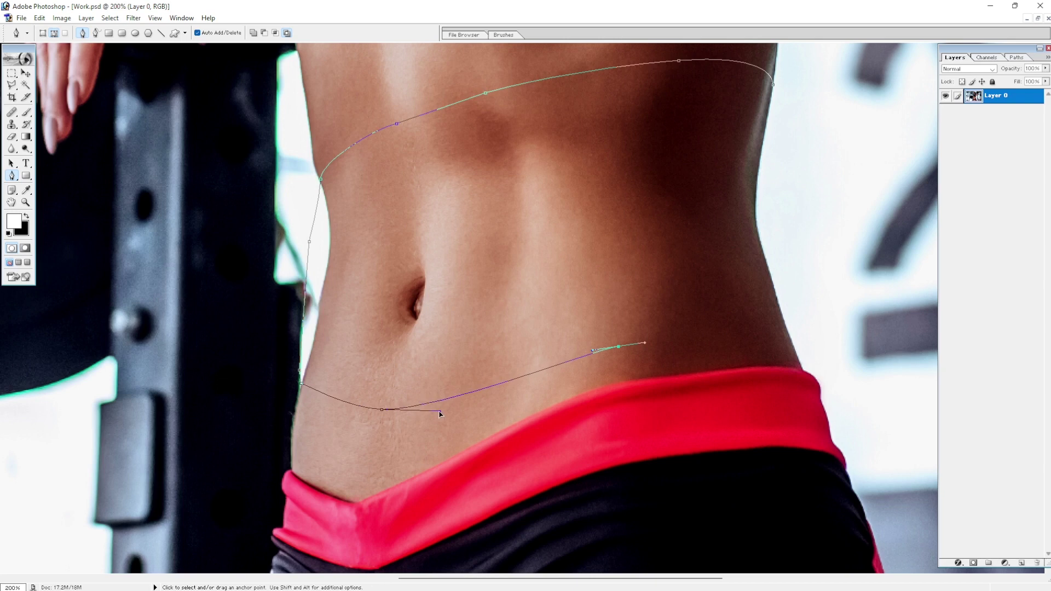
left_click_drag(757, 336, 786, 344)
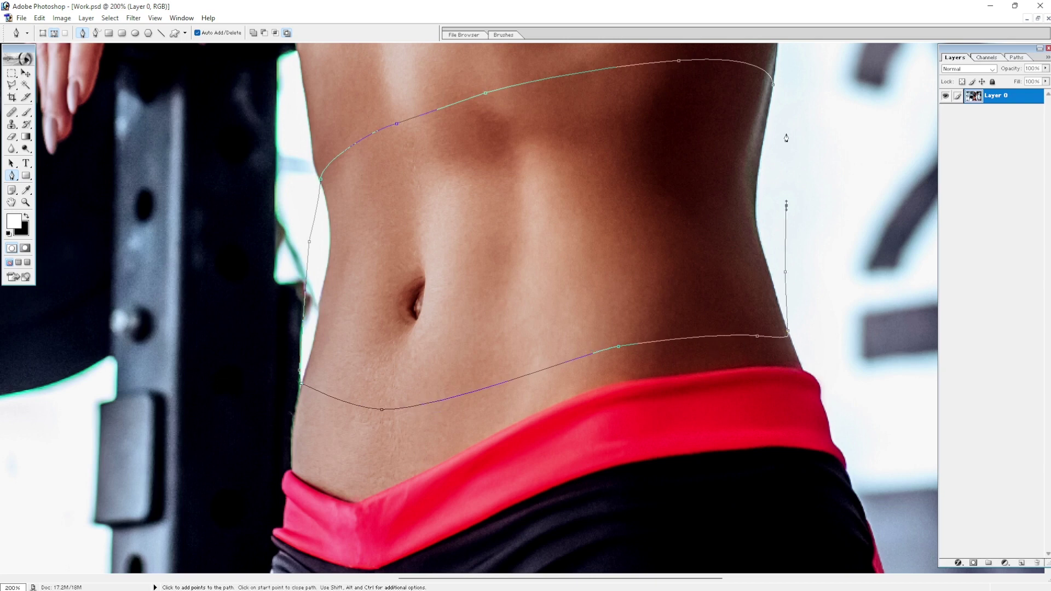
- Convert the waist path to a feathered selection and copy it onto a new layer
key("ctrl+Return")
key("ctrl+alt+d")
key("Return")
key("ctrl+j")
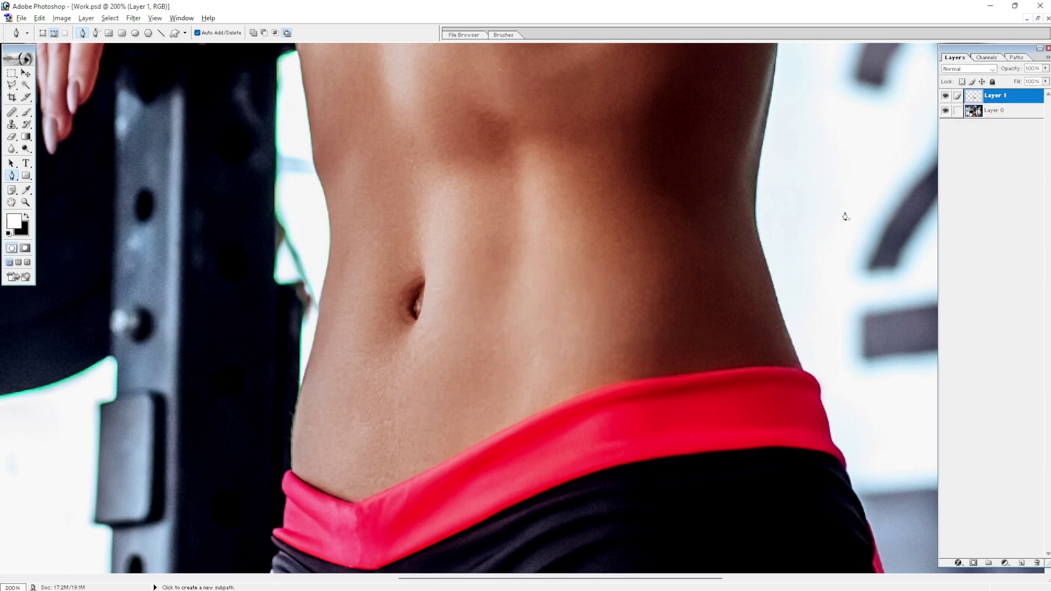
- Duplicate the waist band layer and rename the original layer 'Bali'
key("ctrl+minus")
key("ctrl+j")
double_click(989, 110)
type("Bali")
key("Return")
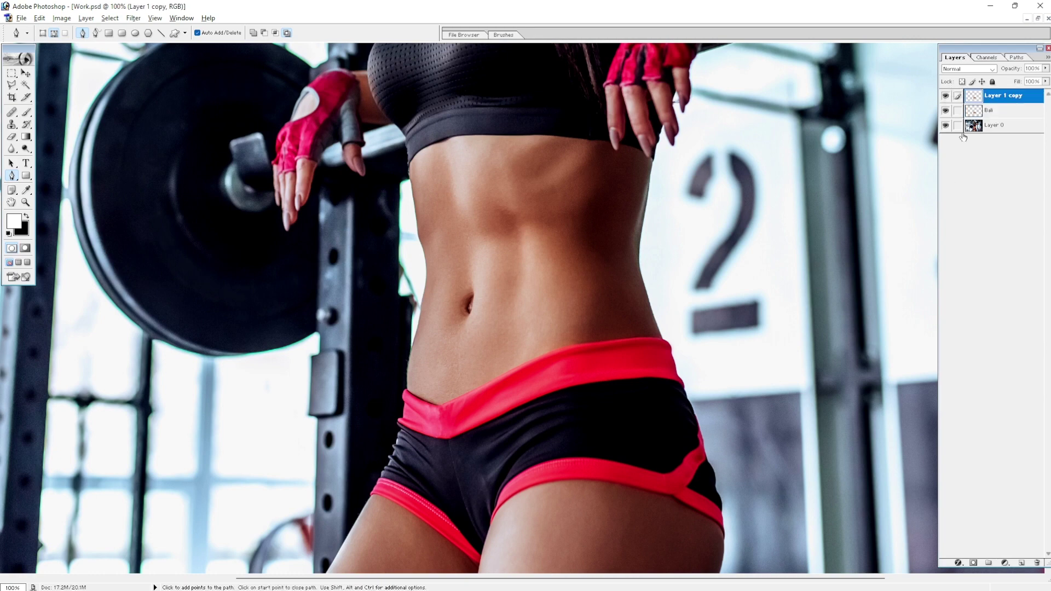
- Whiten the band copy with Hue/Saturation, then Paint Bucket fill it light blue
key("ctrl+u")
key("Return")
key("g")
key("shift+g")
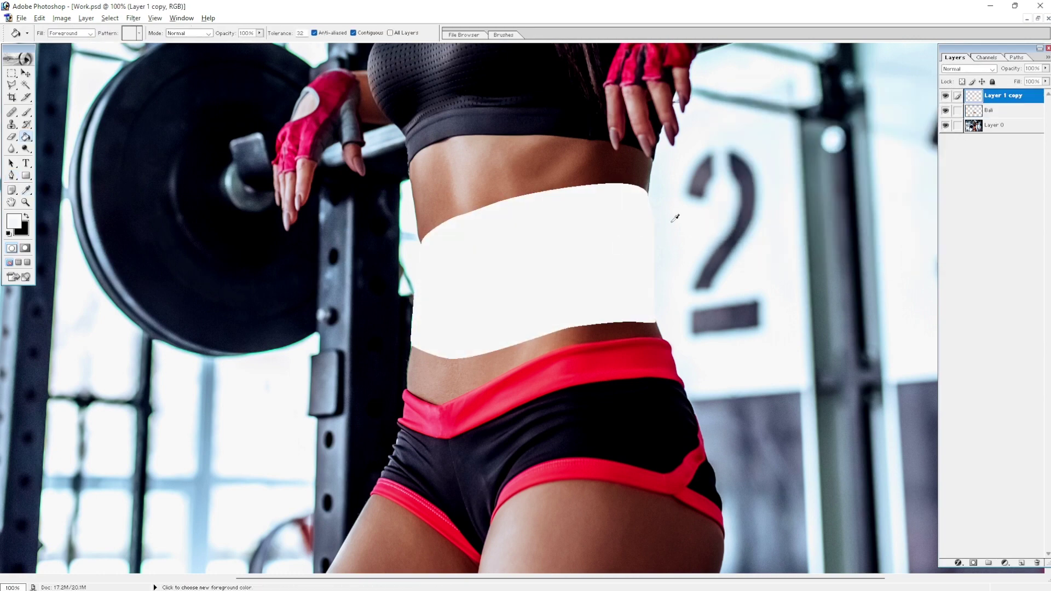
left_click(675, 218, "alt")
left_click(425, 278)
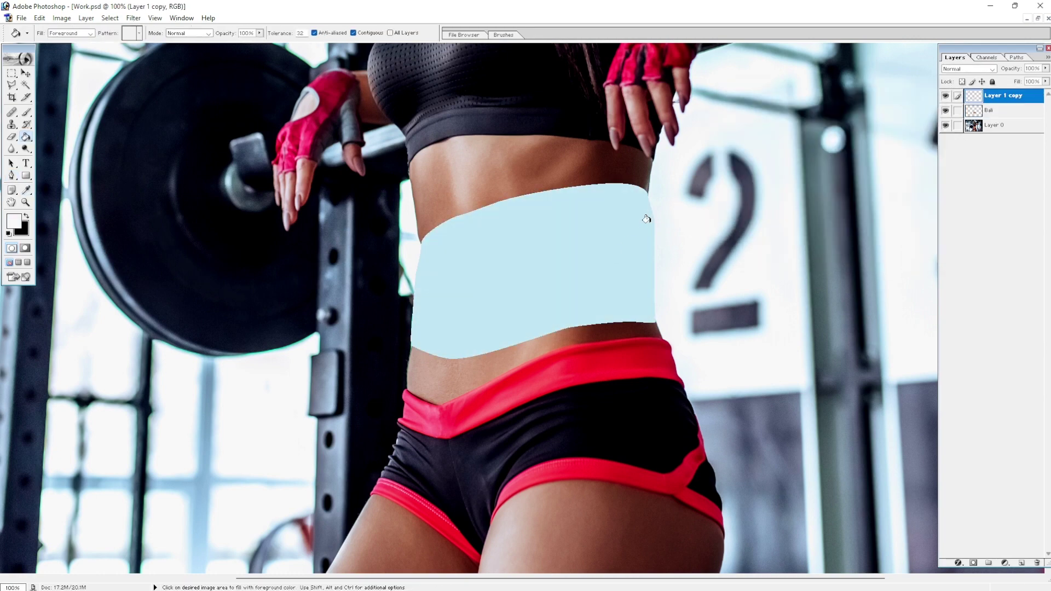
key("ctrl+z")
left_click(629, 276)
- Zoom and pan the view to centre the light-blue waist band
key("ctrl+minus")
key("v")
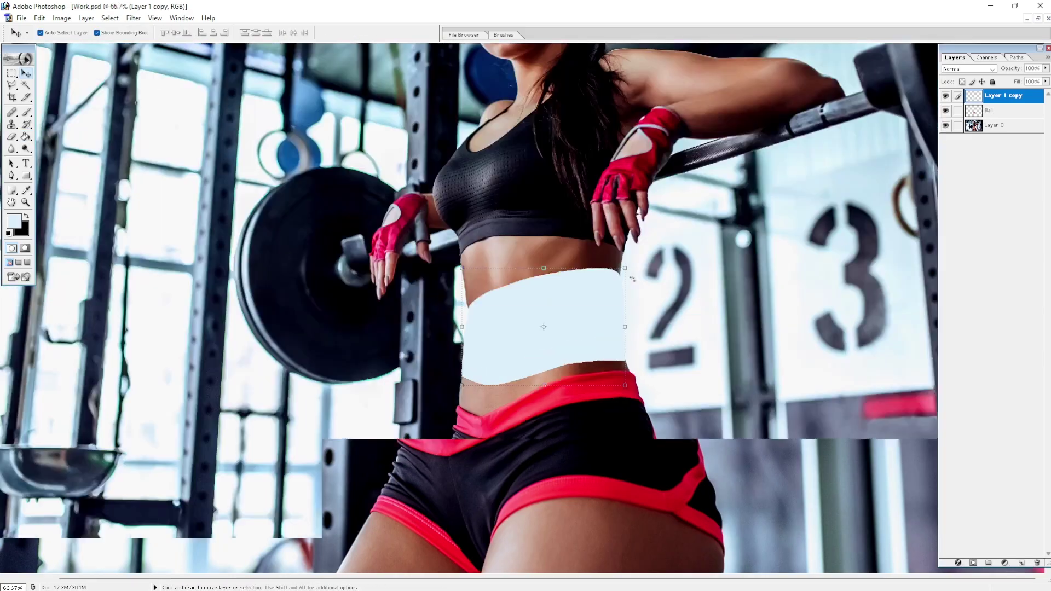
key("ctrl+plus")
scroll(692, 315, "down", 5)
key("ctrl+plus")
key("ctrl+minus")
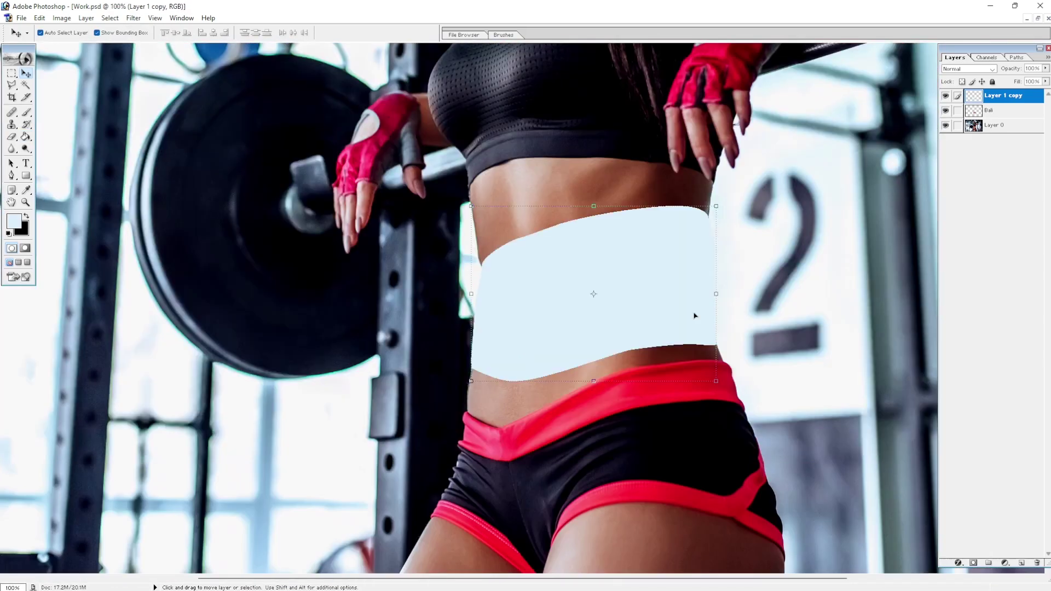
key("ctrl+plus")
left_click_drag(870, 183, 685, 226)
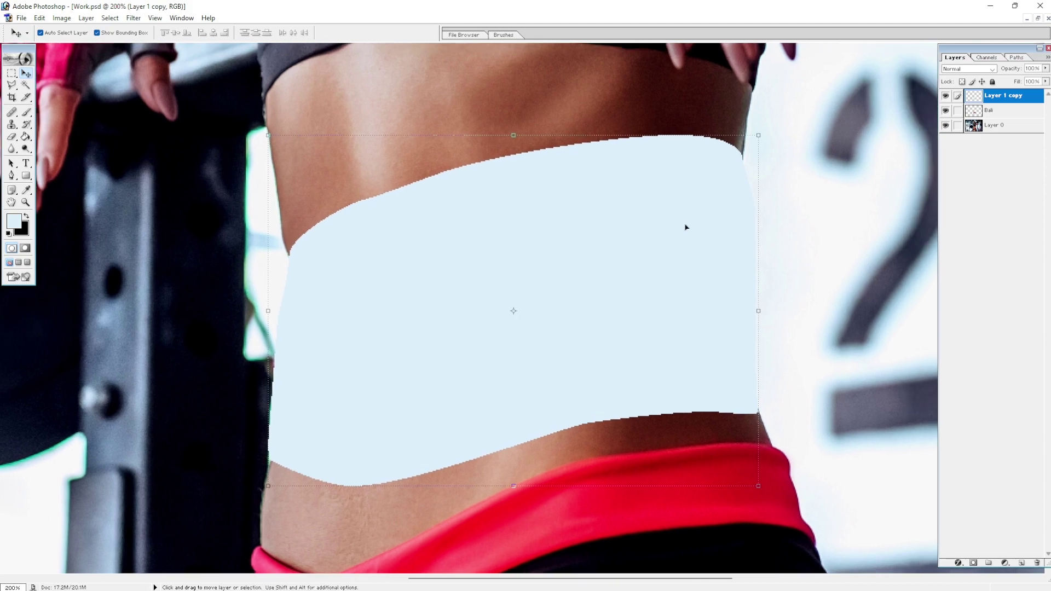
- Load the band outline as a selection, hide the light-blue layer, and duplicate the photo layer
left_click(945, 96)
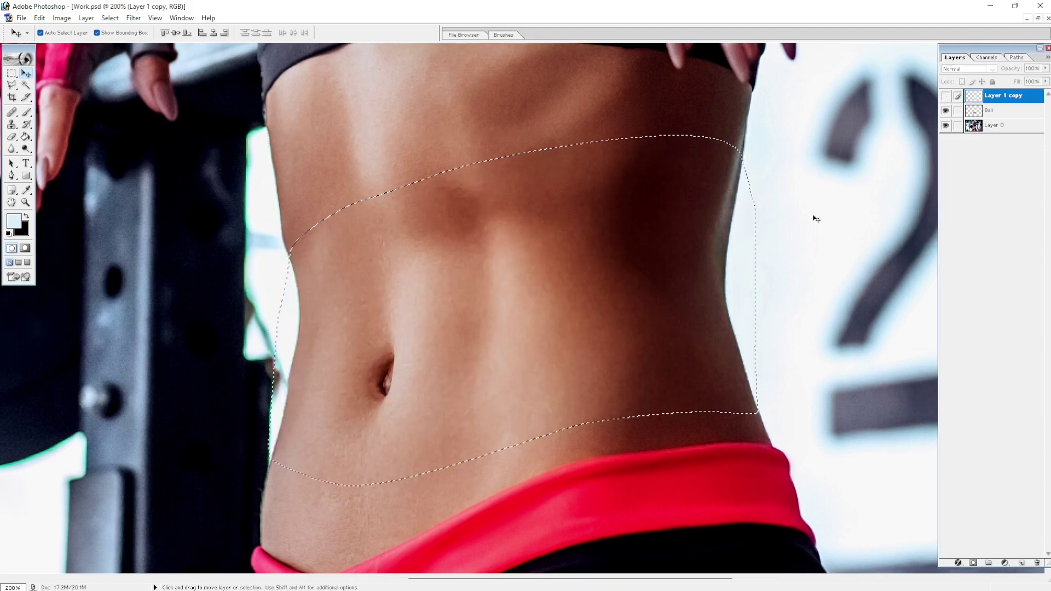
left_click(995, 125)
key("ctrl+j")
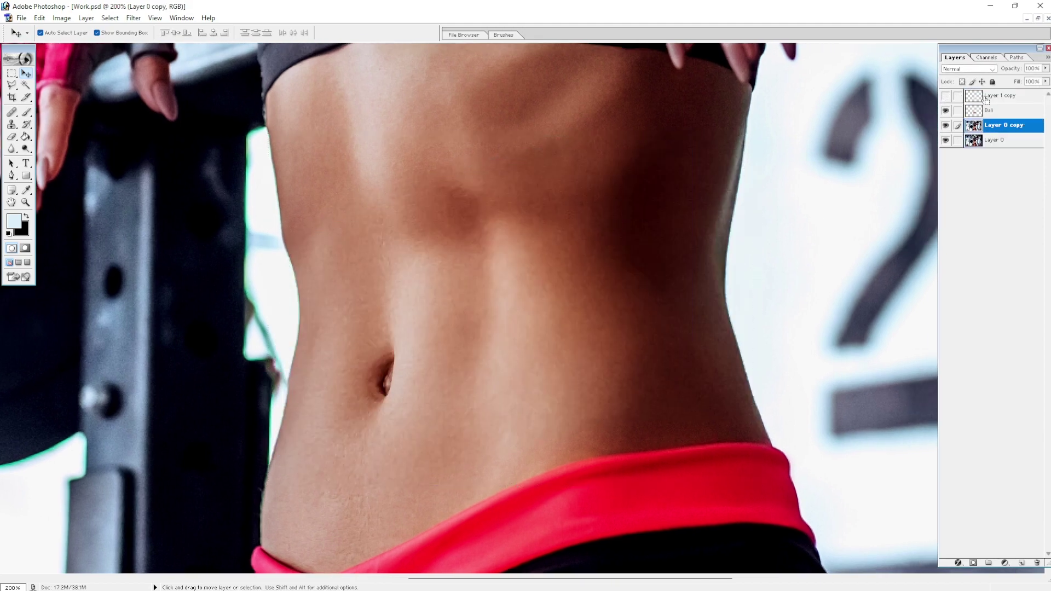
key("ctrl+minus")
key("ctrl+minus")
key("ctrl+0")
- Clone white background across the selected waist band with the Clone Stamp
key("s")
key("ctrl+plus")
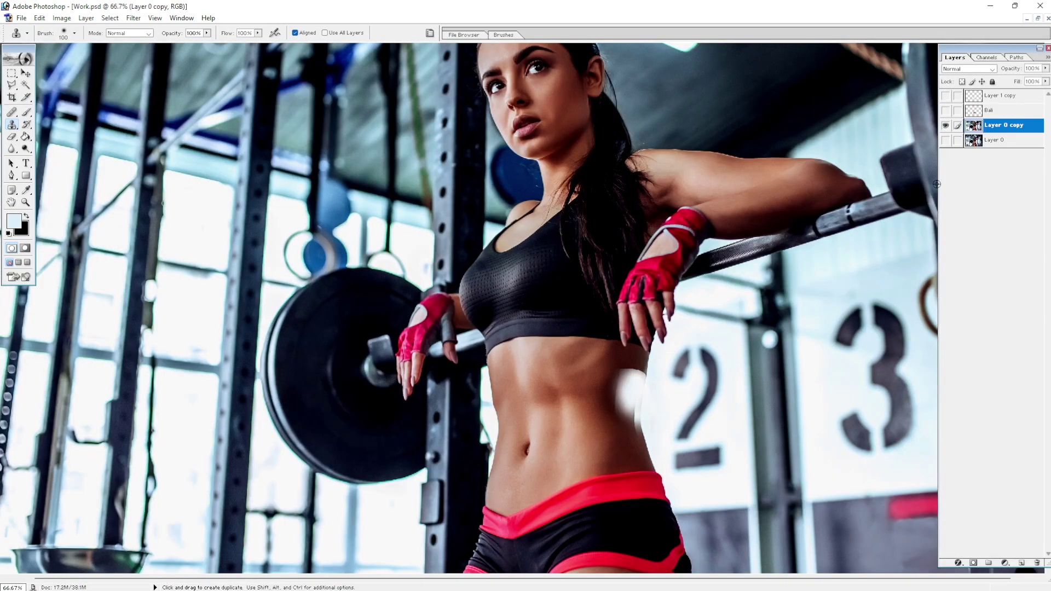
left_click(667, 402, "alt")
mouse_move(635, 427)
left_mouse_down()
mouse_move(602, 394)
mouse_move(548, 383)
mouse_move(613, 388)
left_mouse_up()
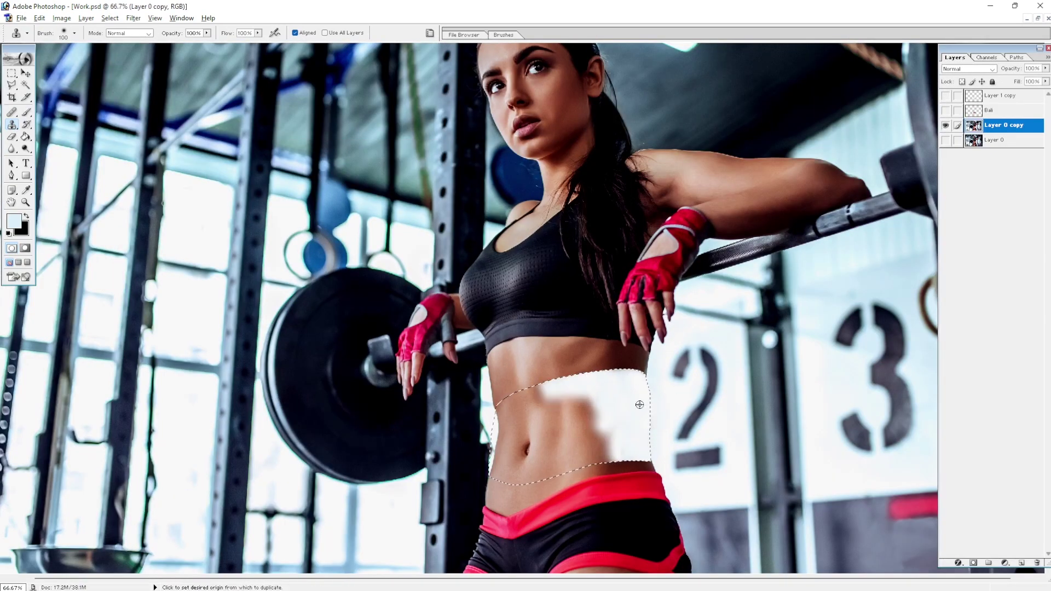
mouse_move(547, 410)
left_mouse_down()
mouse_move(602, 455)
mouse_move(536, 470)
mouse_move(526, 433)
mouse_move(547, 443)
left_mouse_up()
- Show the rulers and add a vertical guide through the torso and a horizontal guide across the waist
key("ctrl+t")
key("Return")
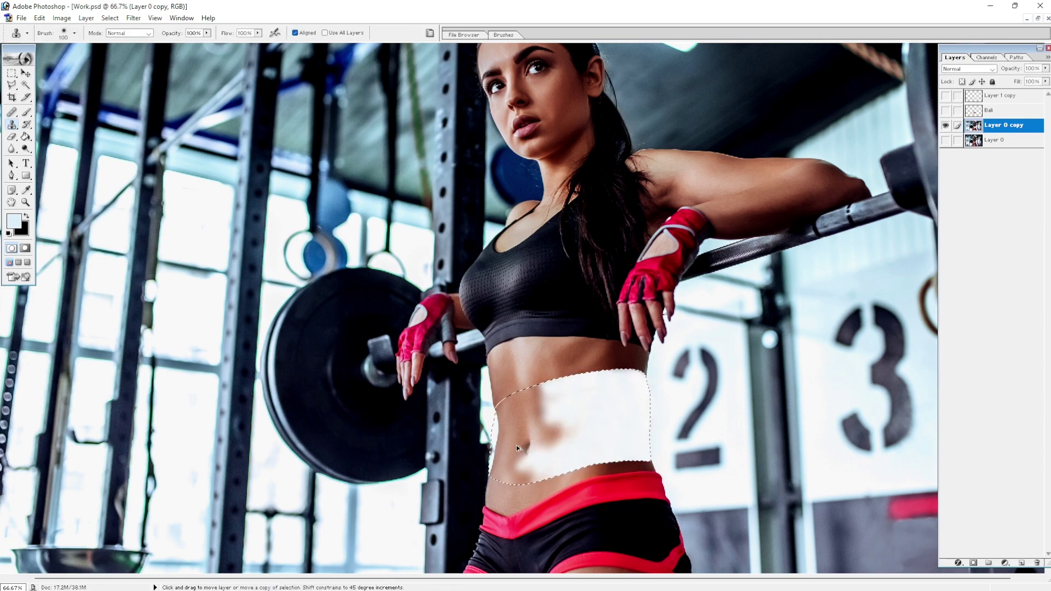
key("ctrl+r")
left_click_drag(525, 464, 536, 464)
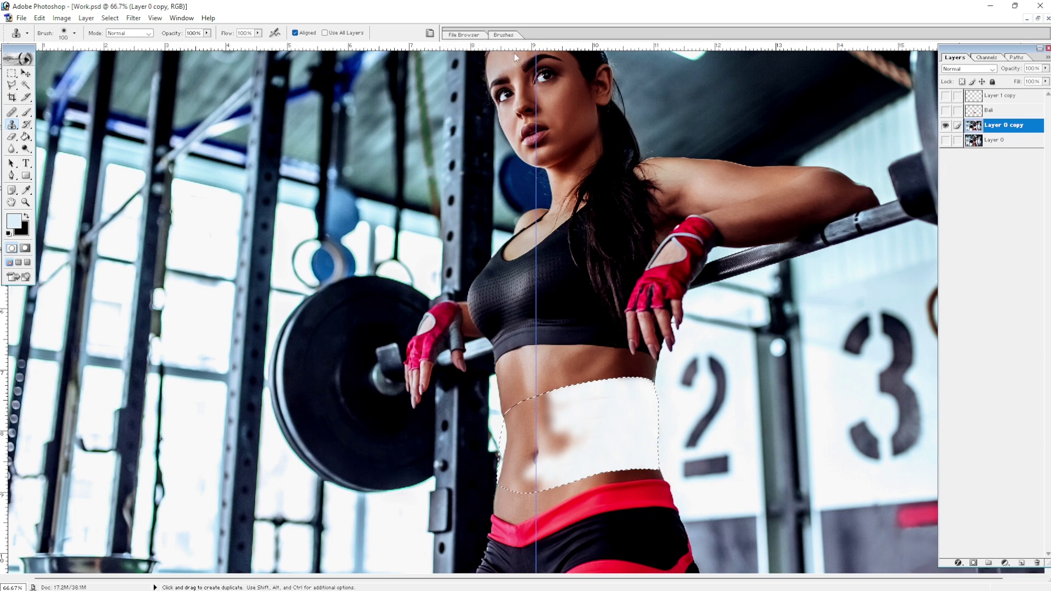
left_click_drag(514, 47, 552, 454)
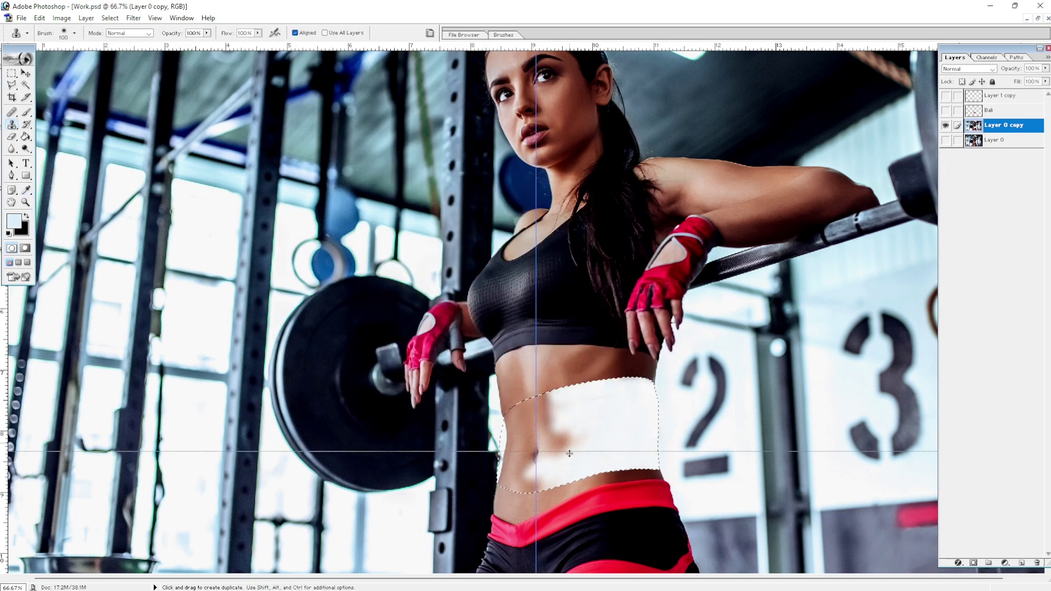
- Clone white over the remaining skin blotches in the band, then deselect
left_click(595, 406, "alt")
left_click_drag(542, 411, 515, 460)
scroll(525, 438, "down", 1)
mouse_move(548, 421)
left_mouse_down()
mouse_move(509, 468)
mouse_move(511, 438)
left_mouse_up()
key("ctrl+plus")
scroll(526, 434, "down", 2)
scroll(516, 355, "down", 2)
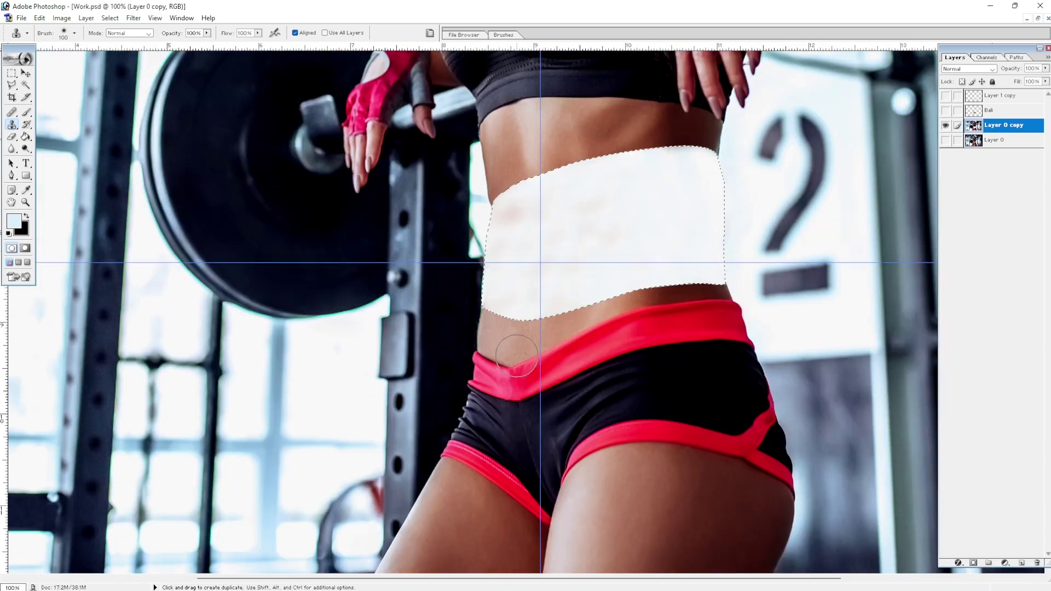
key("ctrl+d")
key("ctrl+minus")
key("ctrl+minus")
key("ctrl+minus")
key("ctrl+plus")
- Select the strip beside the waist with Polygonal Lasso and Magic Wand on the photo copy layer
key("l")
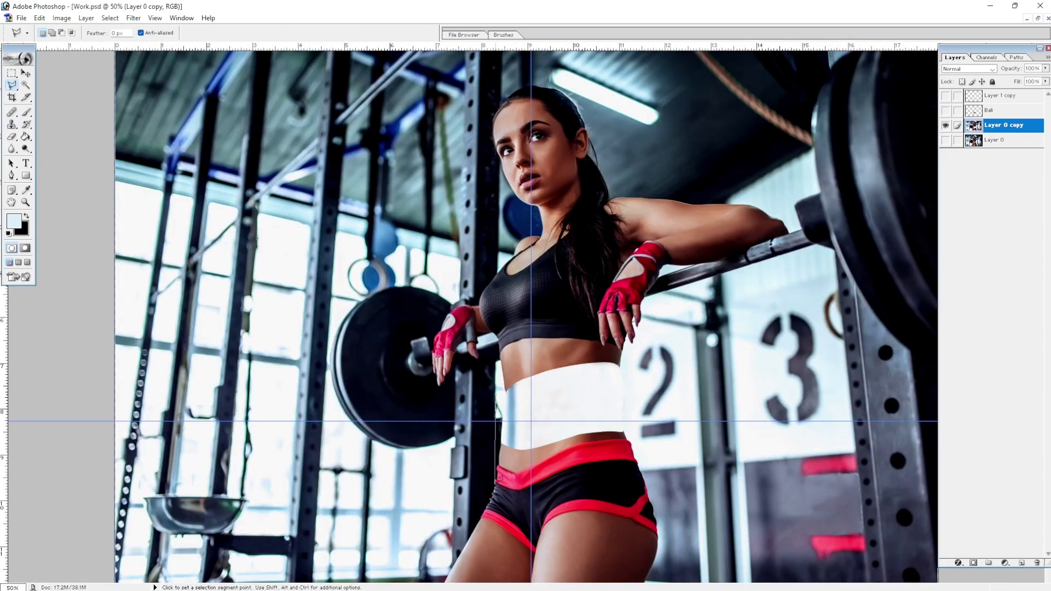
key("Return")
key("ctrl+plus")
key("ctrl+plus")
key("ctrl+shift+alt+n")
key("w")
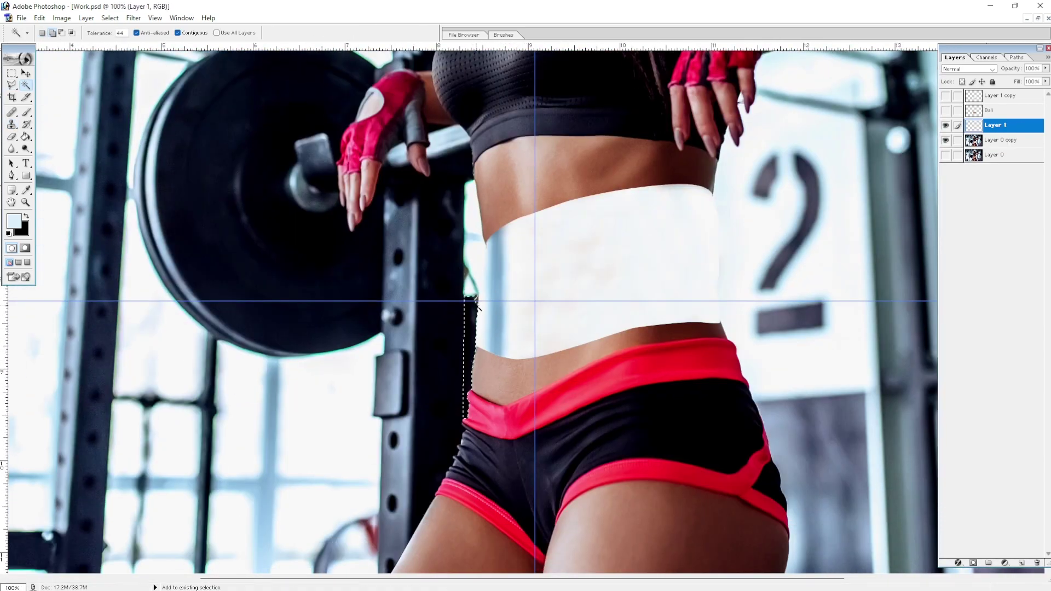
key("alt+bracketleft")
- Feather the strip selection and delete it
key("b")
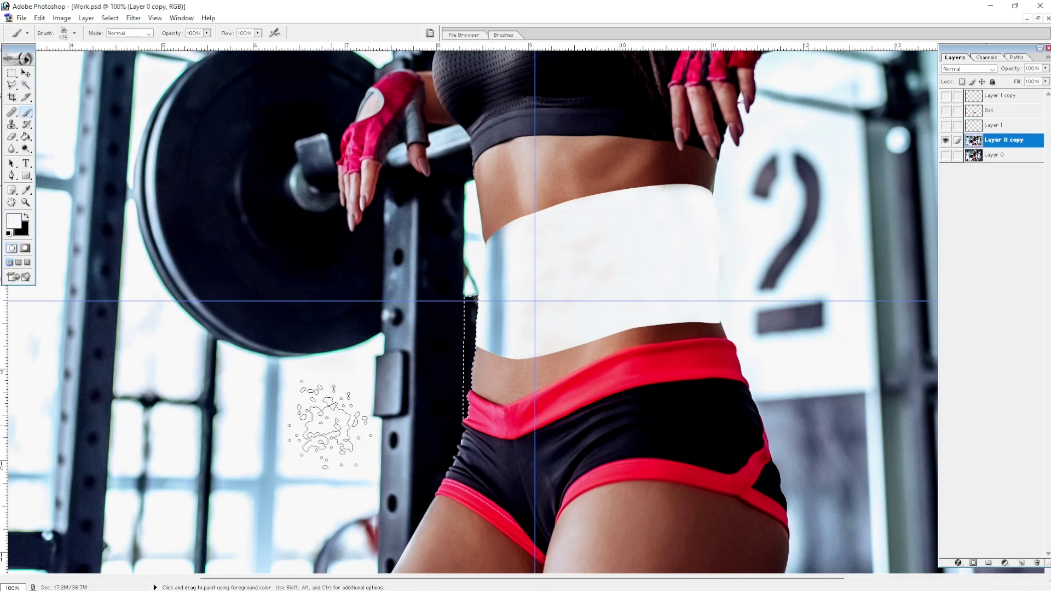
left_click_drag(469, 419, 465, 298)
key("ctrl+z")
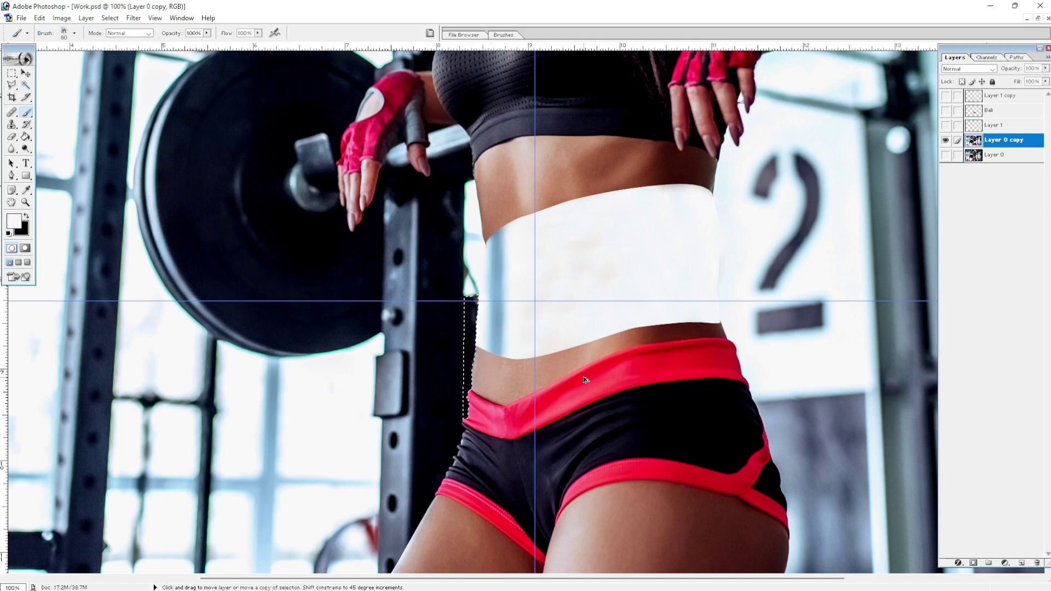
key("ctrl+alt+d")
key("Return")
key("Delete")
- Fill the deleted strip with Clone Stamp gym background, then deselect
key("s")
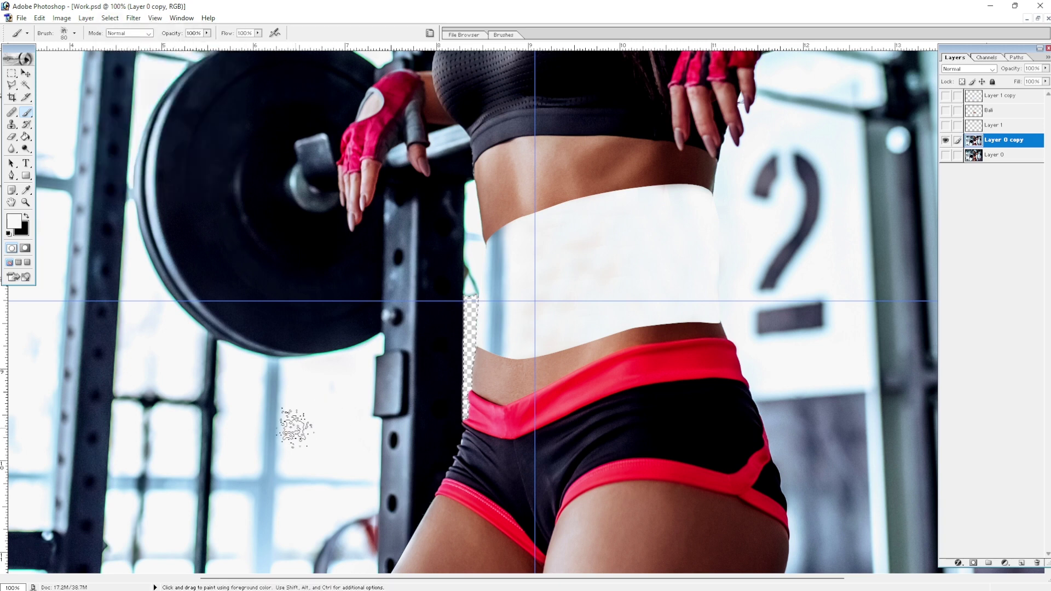
left_click(299, 415, "alt")
left_click_drag(468, 347, 469, 383)
key("ctrl+d")
scroll(474, 348, "up", 2)
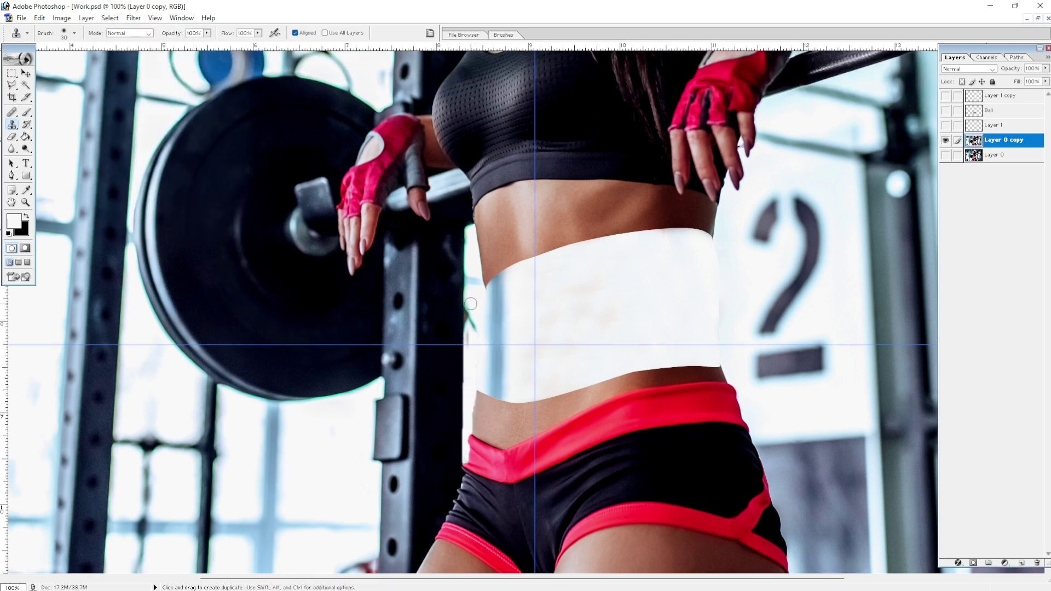
- Whiten the band's soft left edge with an enlarged clone brush
key("bracketright")
key("bracketright")
key("bracketright")
left_click(495, 276)
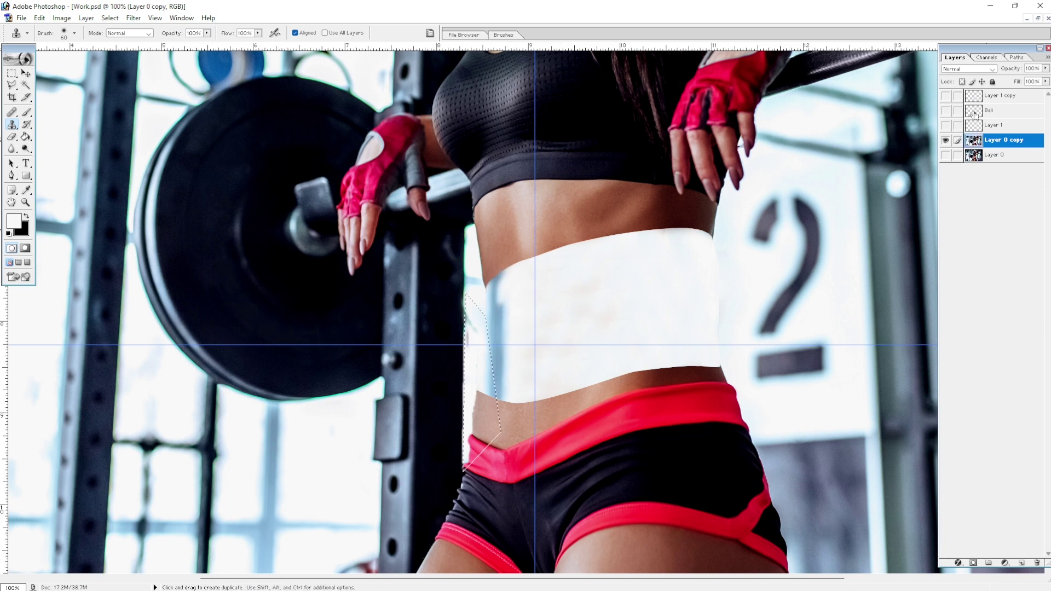
mouse_move(523, 333)
left_mouse_down()
mouse_move(481, 305)
mouse_move(493, 371)
left_mouse_up()
key("ctrl+d")
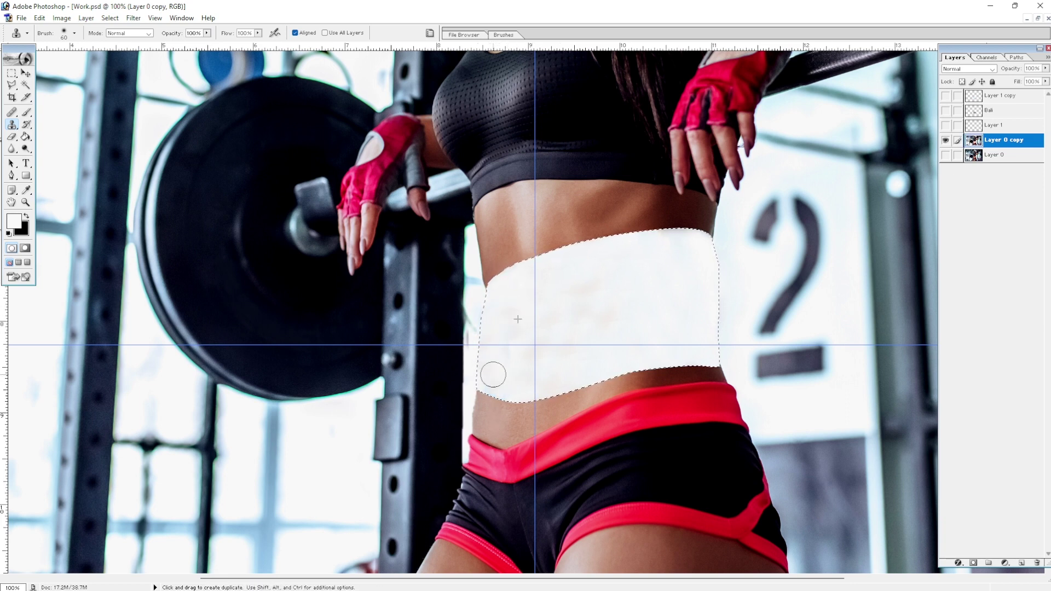
- Lasso the band's dark left edge and clone it white
key("l")
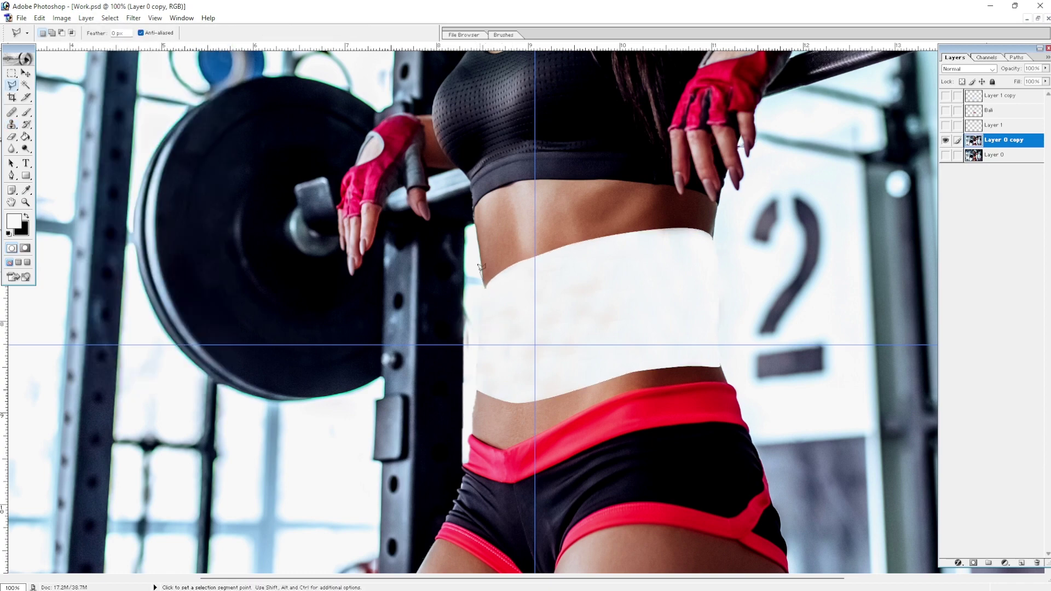
double_click(567, 314)
key("s")
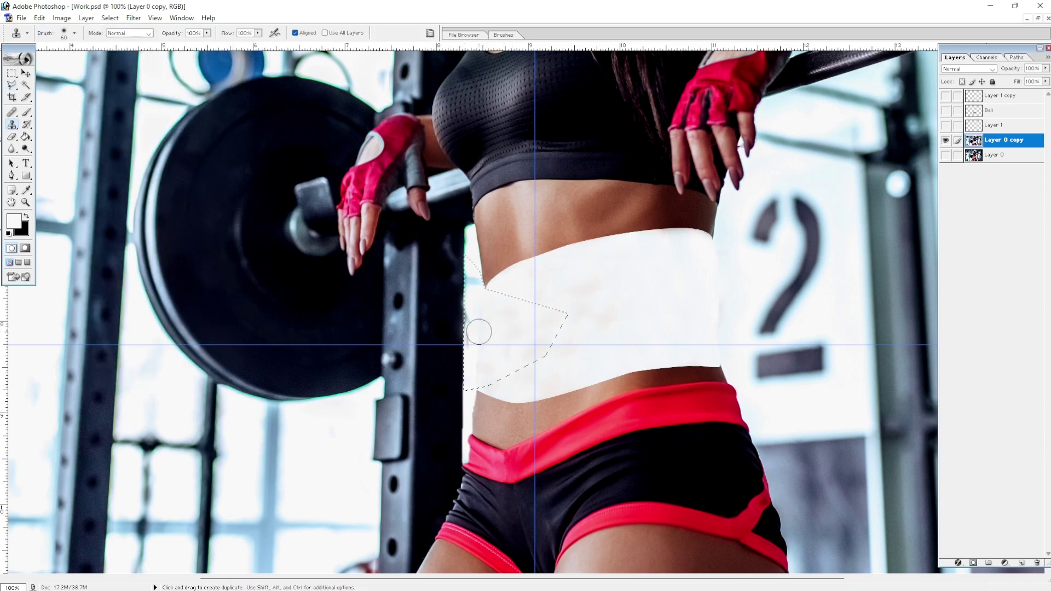
key("ctrl+plus")
left_click_drag(408, 432, 406, 253)
key("ctrl+d")
mouse_move(905, 321)
left_mouse_down()
mouse_move(805, 328)
mouse_move(804, 418)
left_mouse_up()
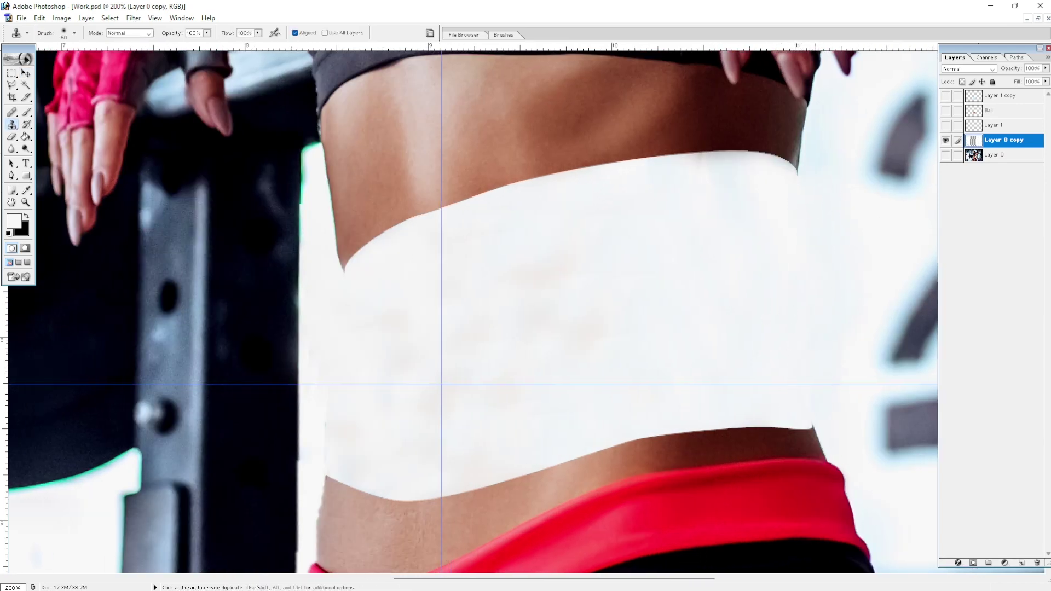
- Zoom in on the band and start a curved Pen path along its edge
key("ctrl+0")
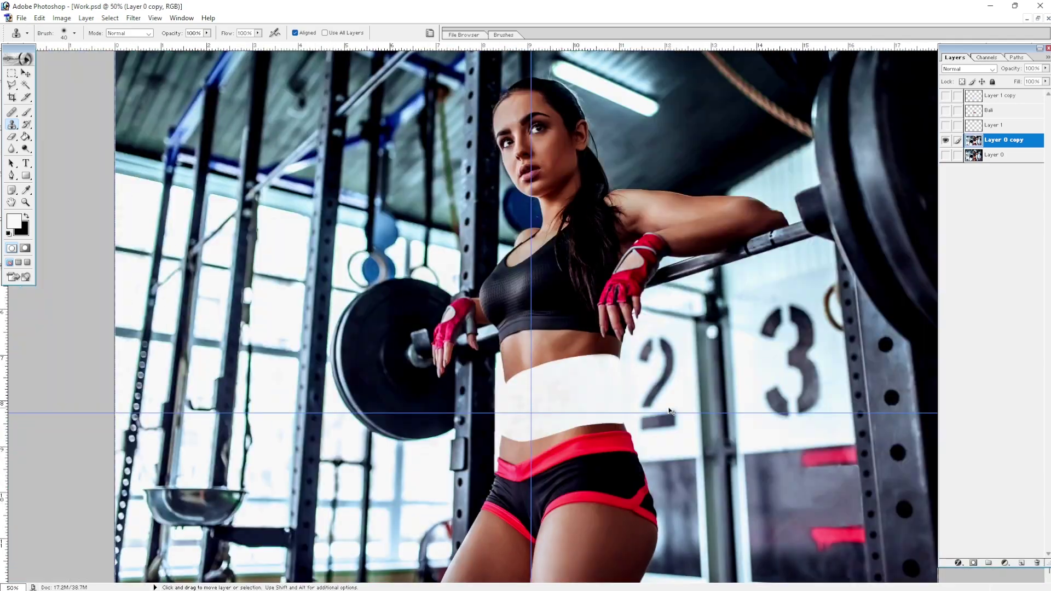
key("ctrl+plus")
key("ctrl+plus")
scroll(875, 327, "down", 5)
key("p")
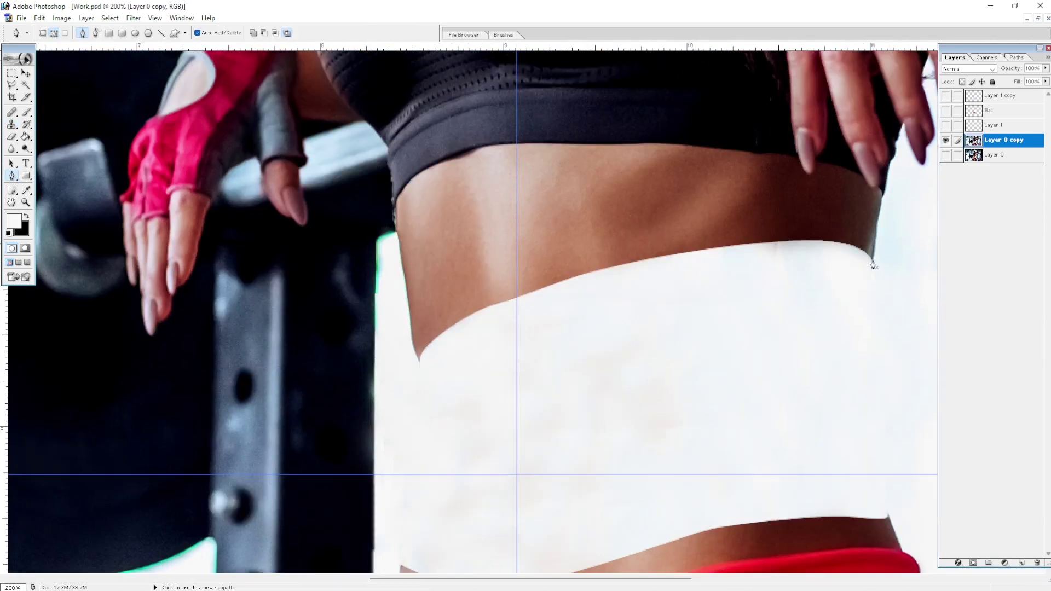
scroll(872, 275, "up", 3)
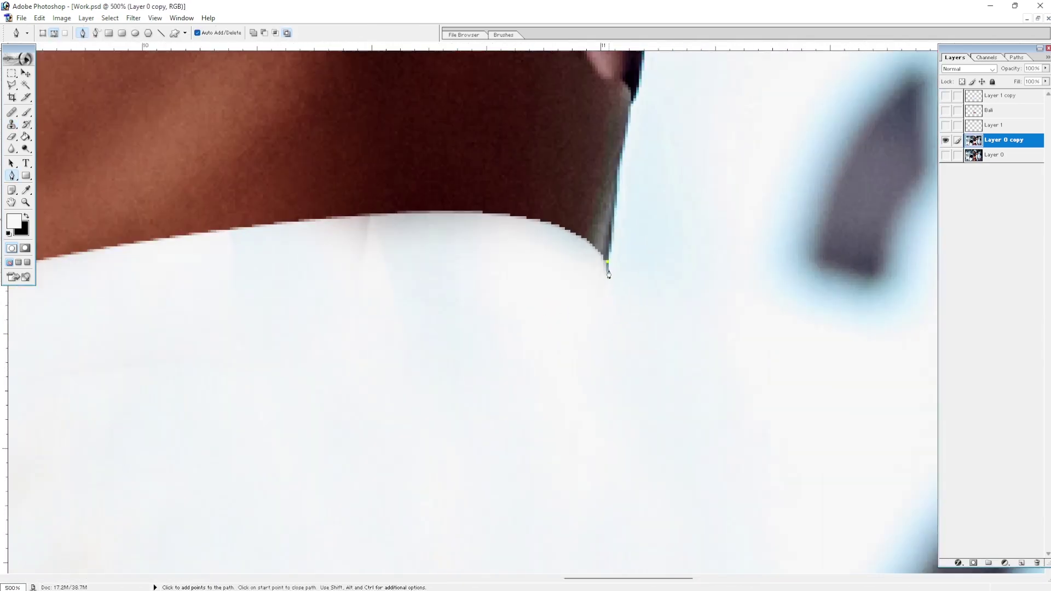
left_click_drag(608, 274, 803, 296)
left_click_drag(706, 190, 672, 186)
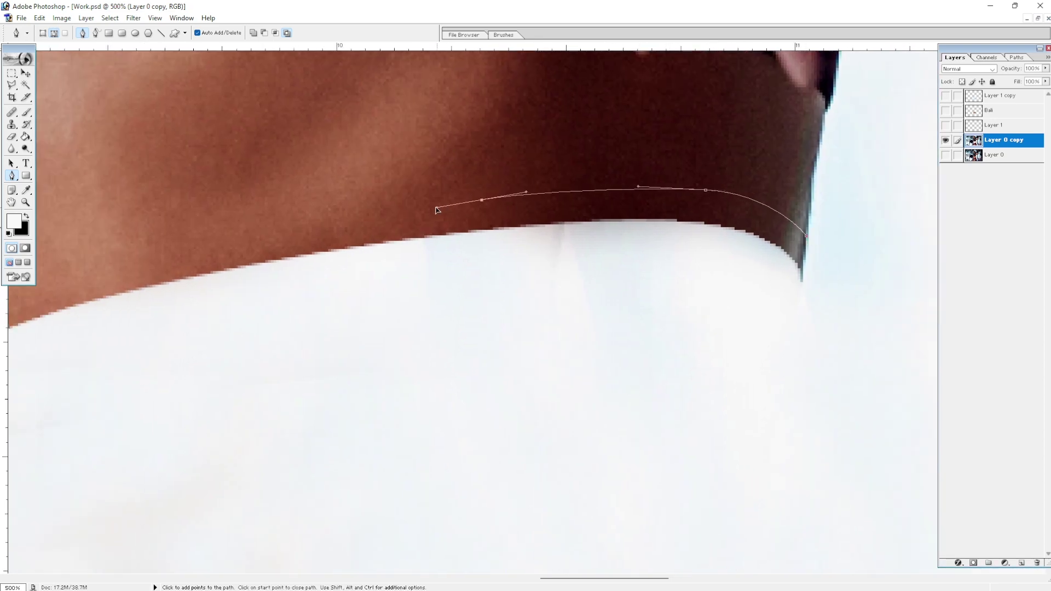
- Continue the seam path leftward along the skin edge of the waist
left_click_drag(436, 209, 426, 207)
left_click_drag(289, 226, 596, 188)
left_click_drag(596, 188, 584, 192)
left_click_drag(442, 217, 405, 228)
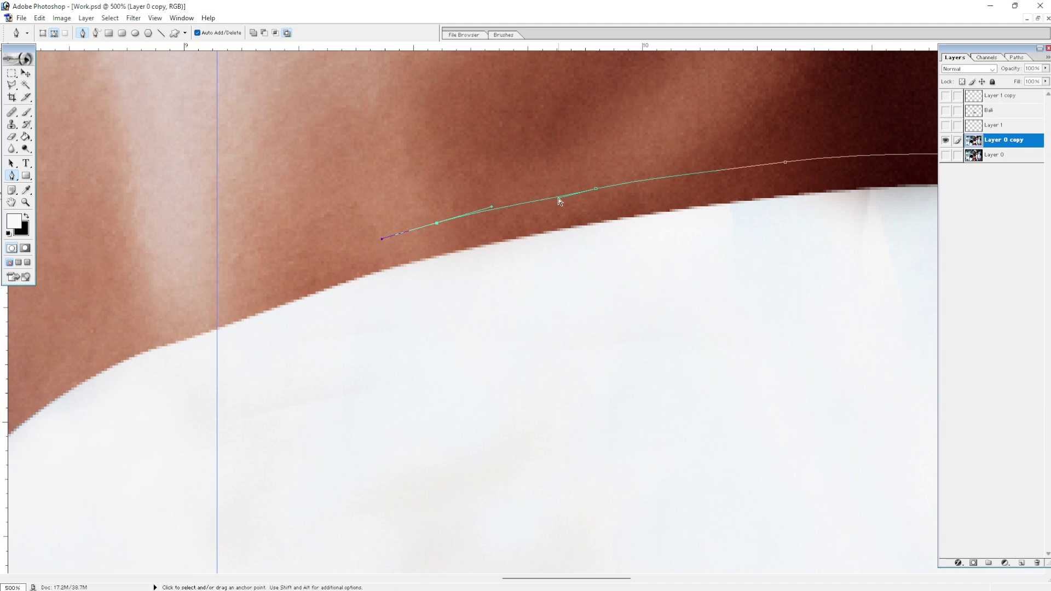
left_click_drag(218, 293, 277, 270)
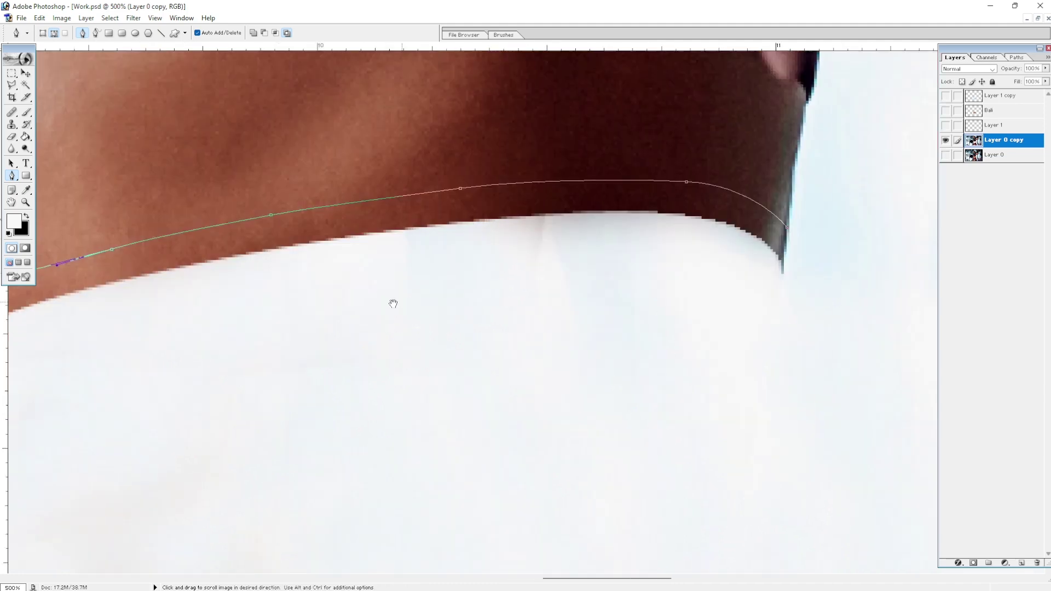
mouse_move(149, 347)
left_mouse_down()
mouse_move(488, 231)
mouse_move(456, 215)
mouse_move(476, 201)
left_mouse_up()
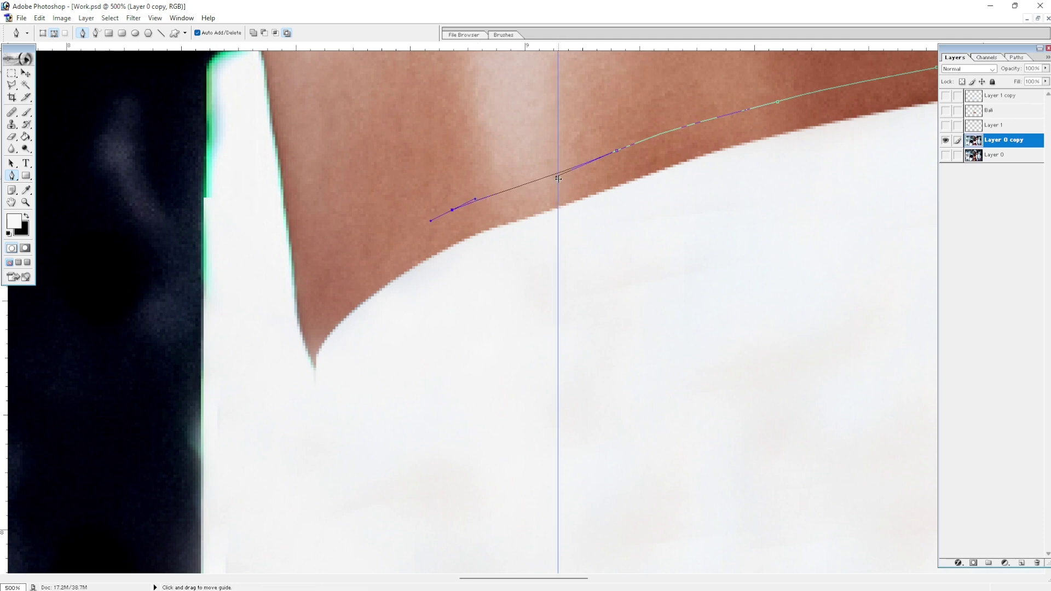
left_click_drag(304, 307, 286, 333)
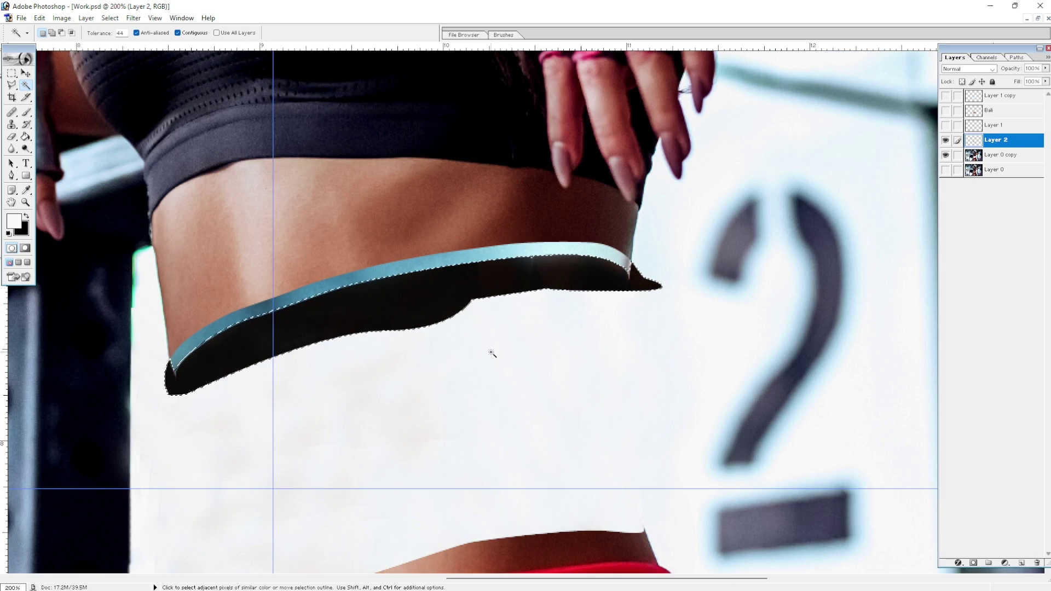
- Darken the seam to brown with Hue/Saturation and add a crisp, choked Inner Shadow style
key("ctrl+u")
left_click_drag(810, 185, 794, 189)
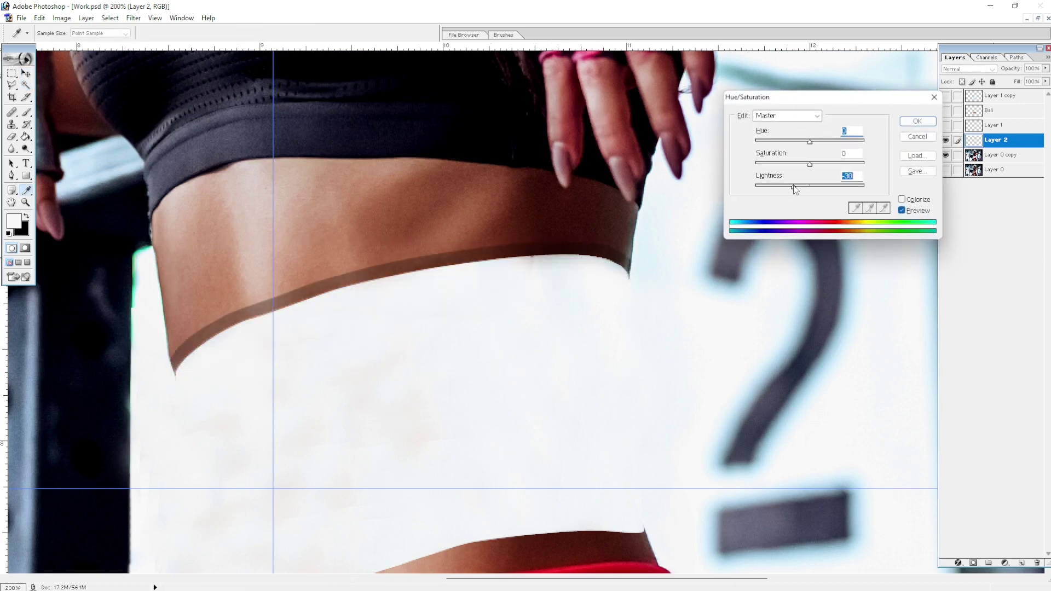
key("Return")
double_click(978, 143)
left_click(756, 244)
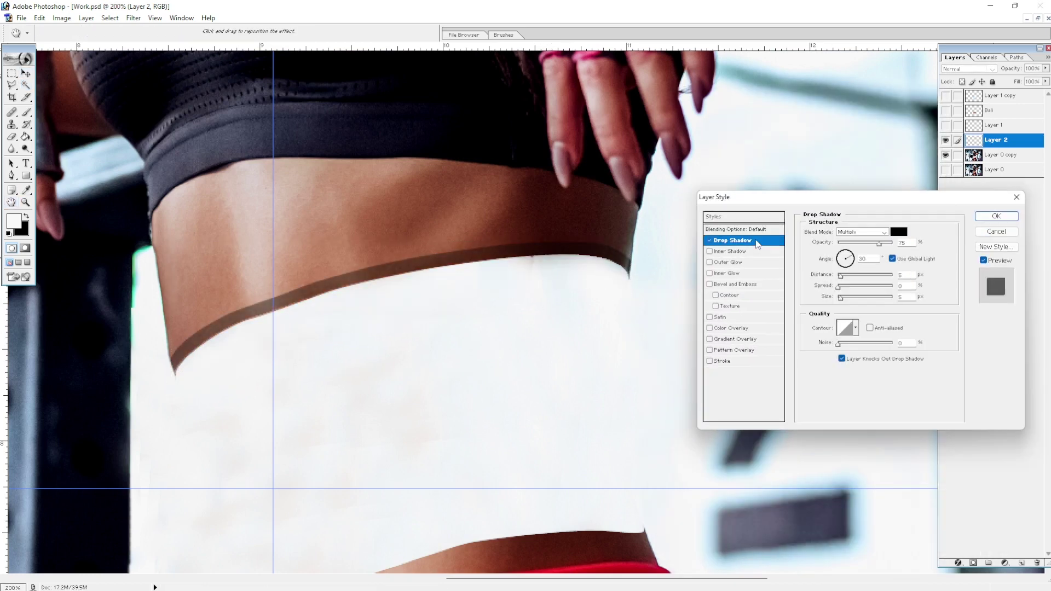
left_click(709, 241)
mouse_move(838, 287)
left_mouse_down()
mouse_move(849, 297)
mouse_move(838, 297)
left_mouse_up()
left_click_drag(849, 253, 844, 257)
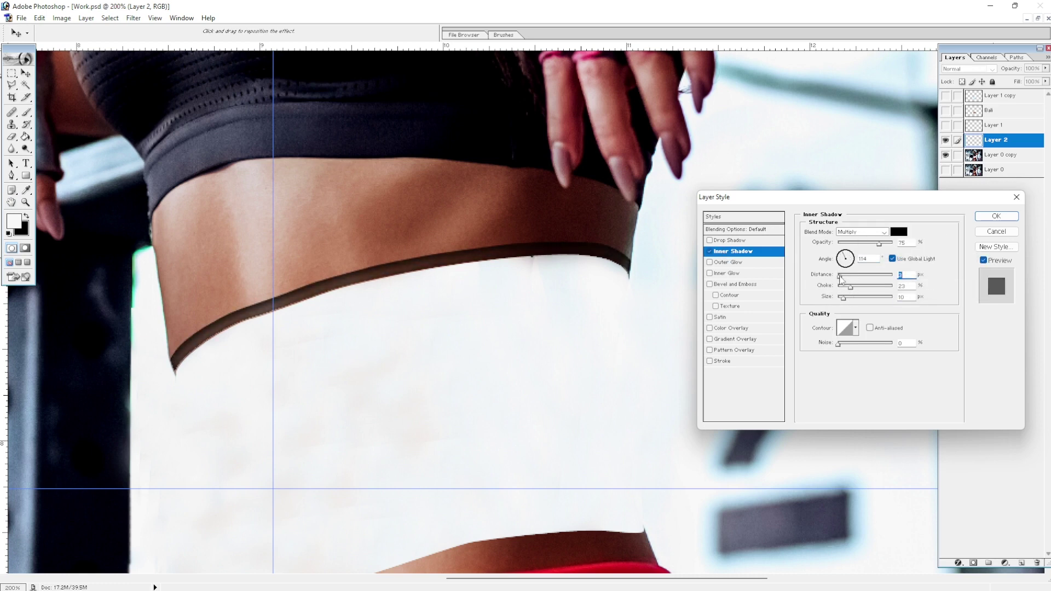
key("Return")
- Boost the seam's saturation and lightness with a second Hue/Saturation pass
key("ctrl+u")
left_click_drag(820, 190, 848, 190)
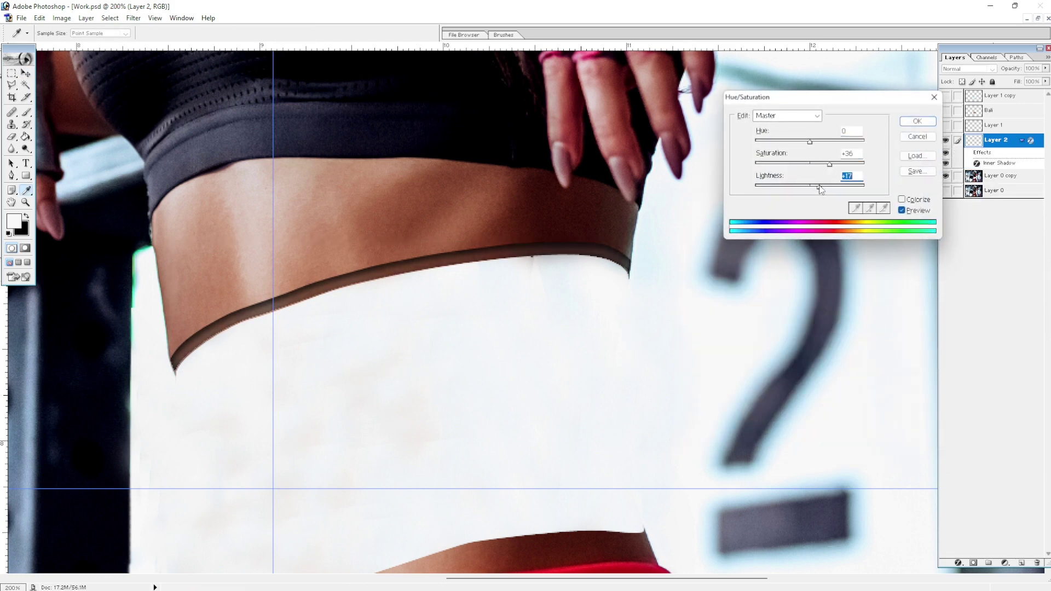
key("Return")
key("p")
left_click(628, 279)
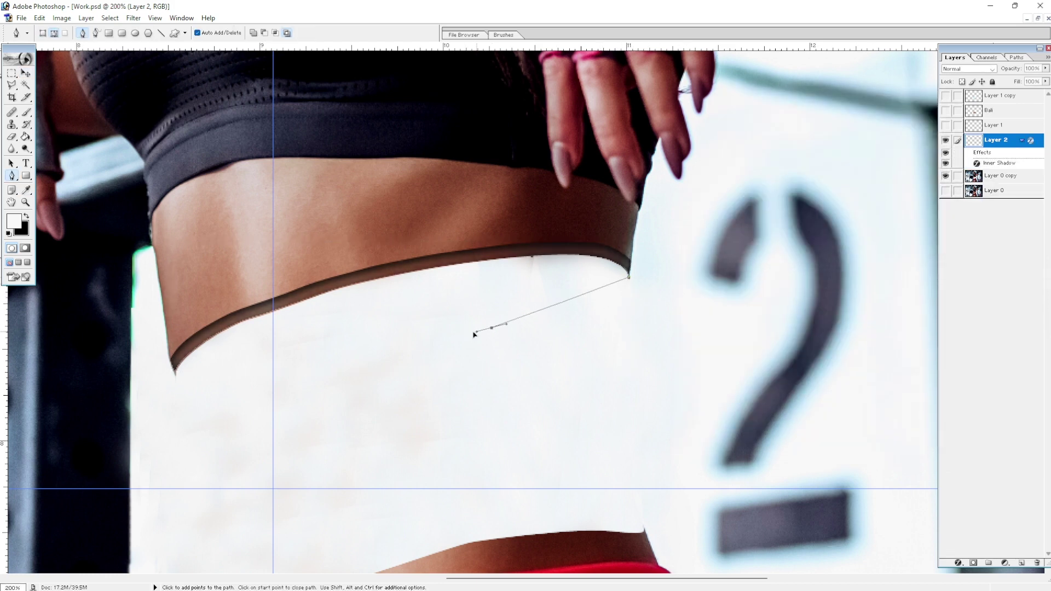
- Trace a closed Pen path around the white area beneath the seam and make it a selection
left_click_drag(474, 333, 357, 358)
left_click_drag(491, 328, 507, 320)
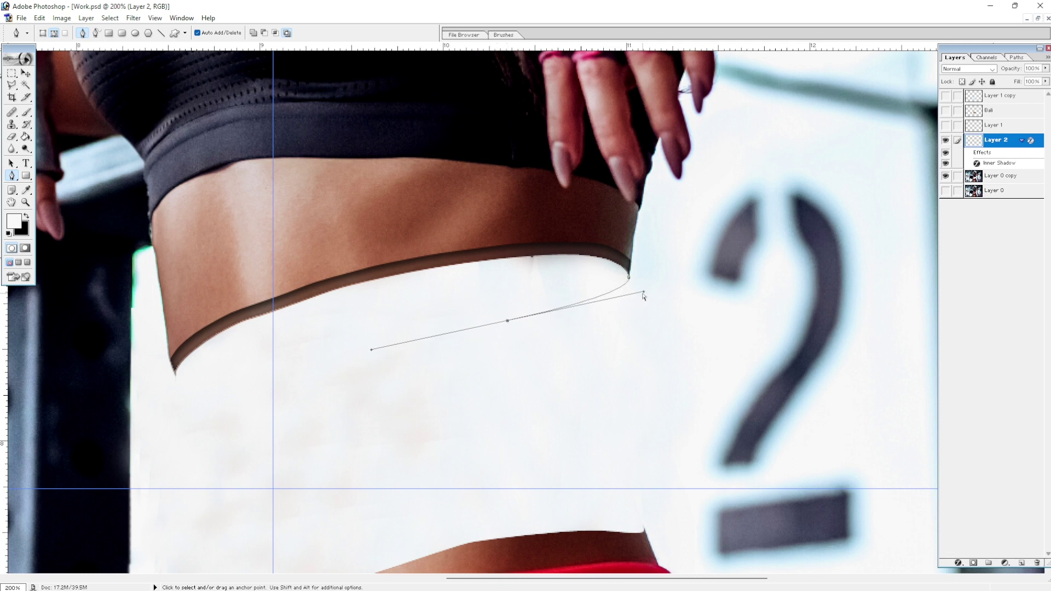
left_click_drag(332, 348, 218, 390)
key("ctrl+z")
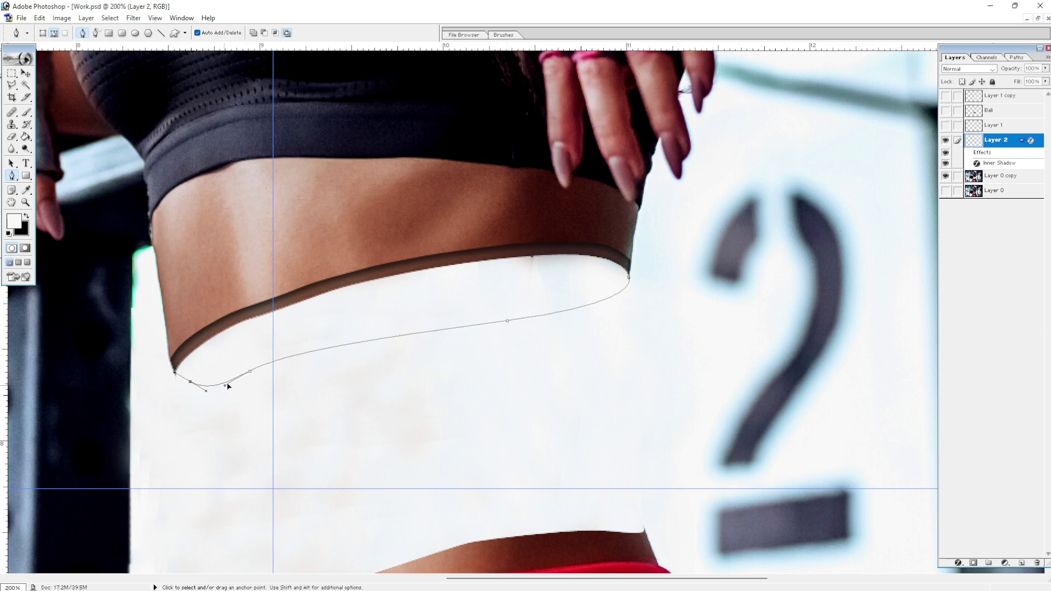
key("ctrl+z")
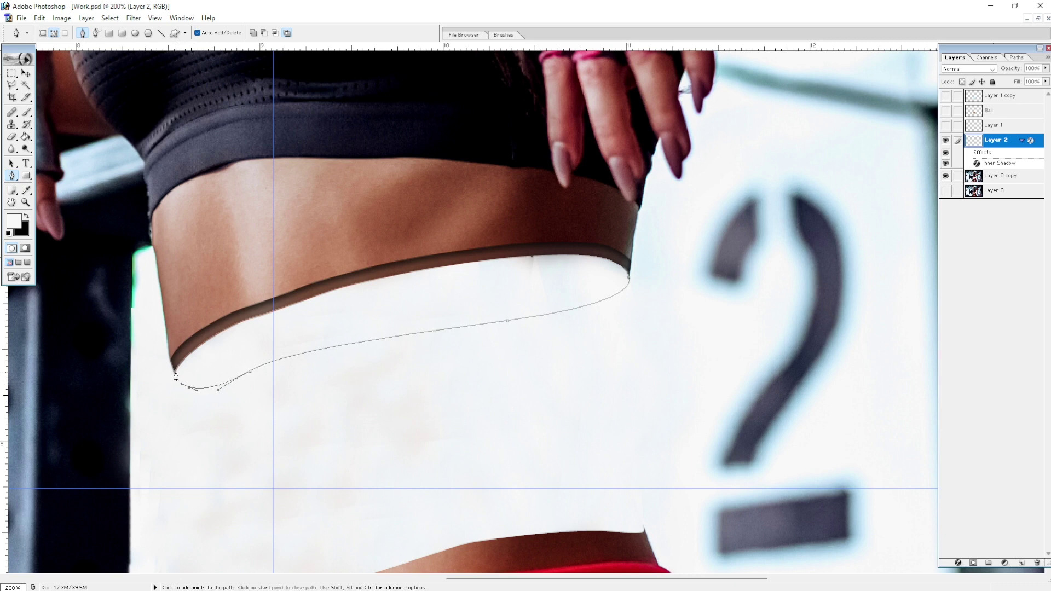
left_click(580, 211)
left_click(628, 278)
key("ctrl+Return")
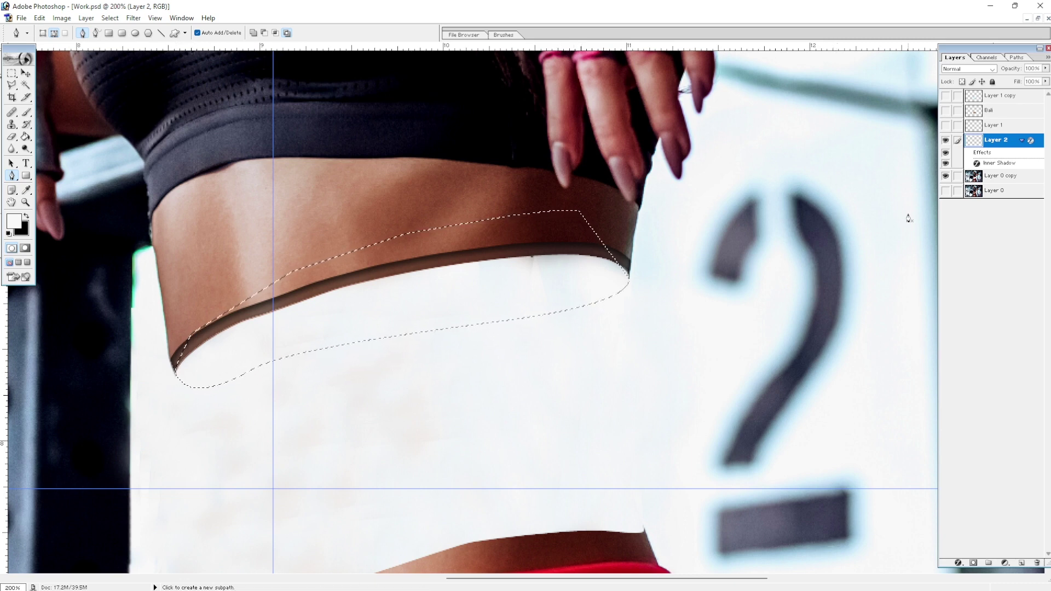
- Subtract the skin above the seam with Magic Wand and copy the area to a new layer
left_click(986, 175)
key("w")
left_click(437, 235, "alt")
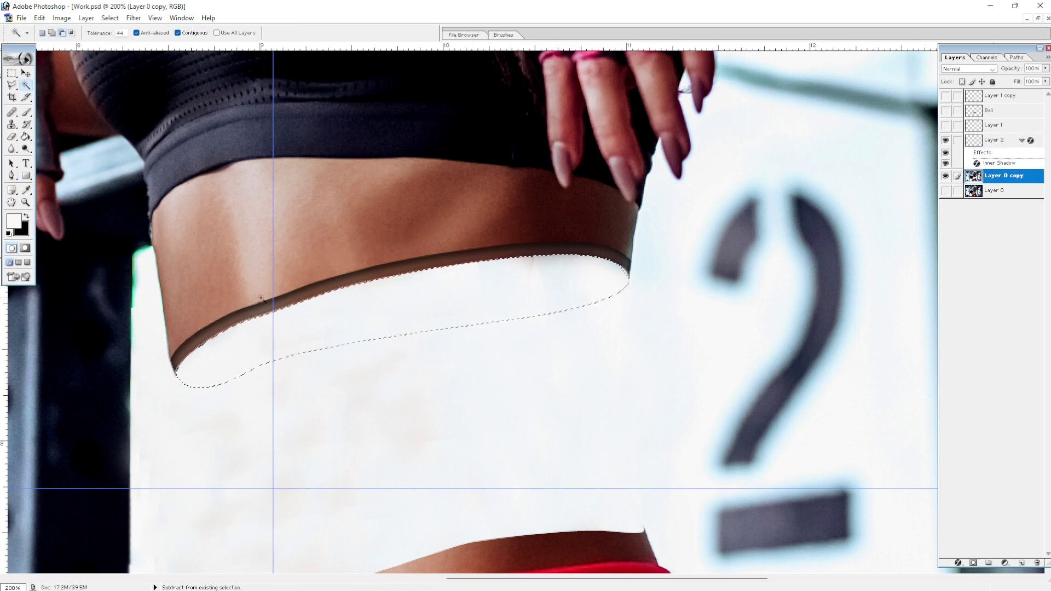
key("ctrl+j")
- Show and duplicate the Bali skin layer, move it below Layer 2, and stretch it over the waist opening
key("v")
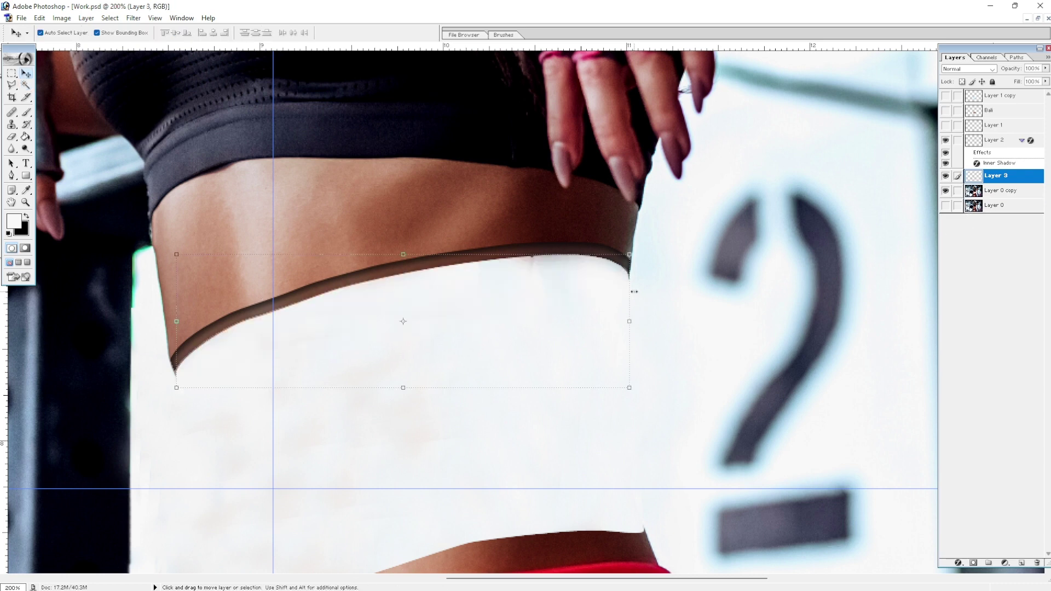
left_click(945, 111)
left_click(990, 110)
key("ctrl+j")
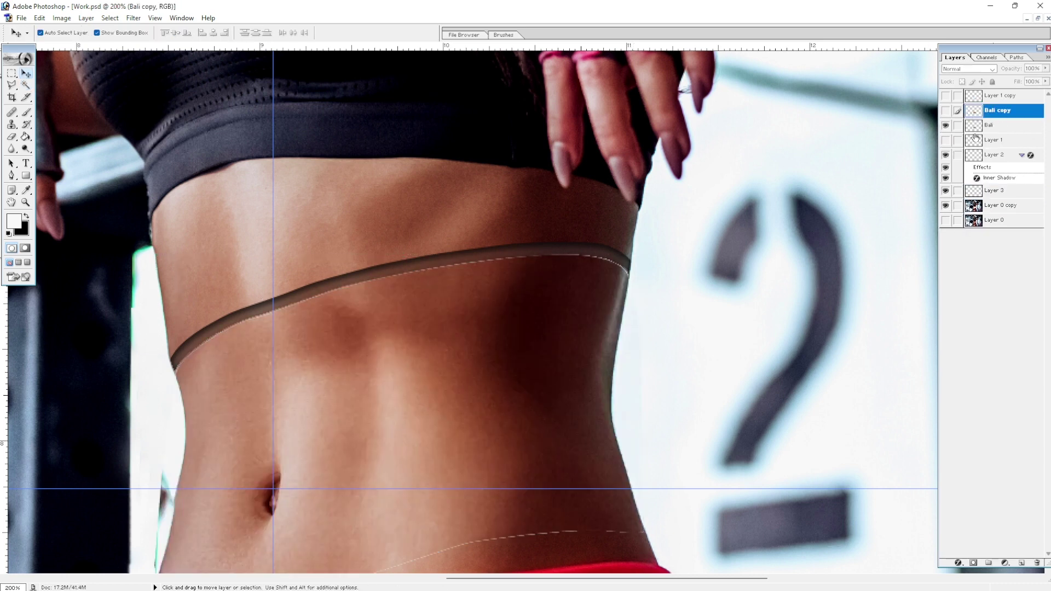
left_click(971, 127)
key("ctrl+bracketleft")
key("ctrl+bracketleft")
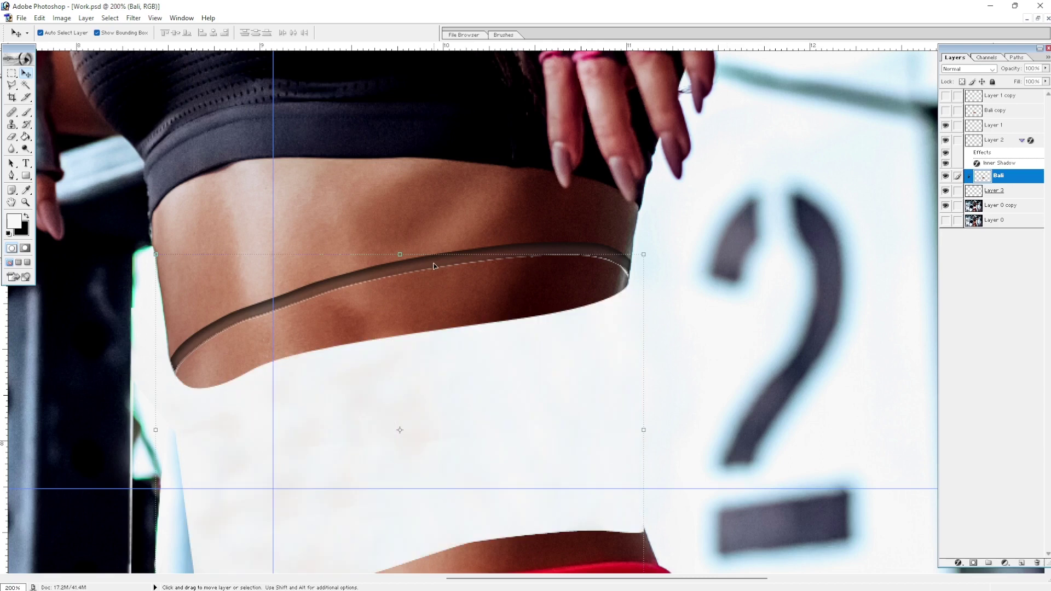
key("ctrl+t")
left_click_drag(467, 357, 467, 297)
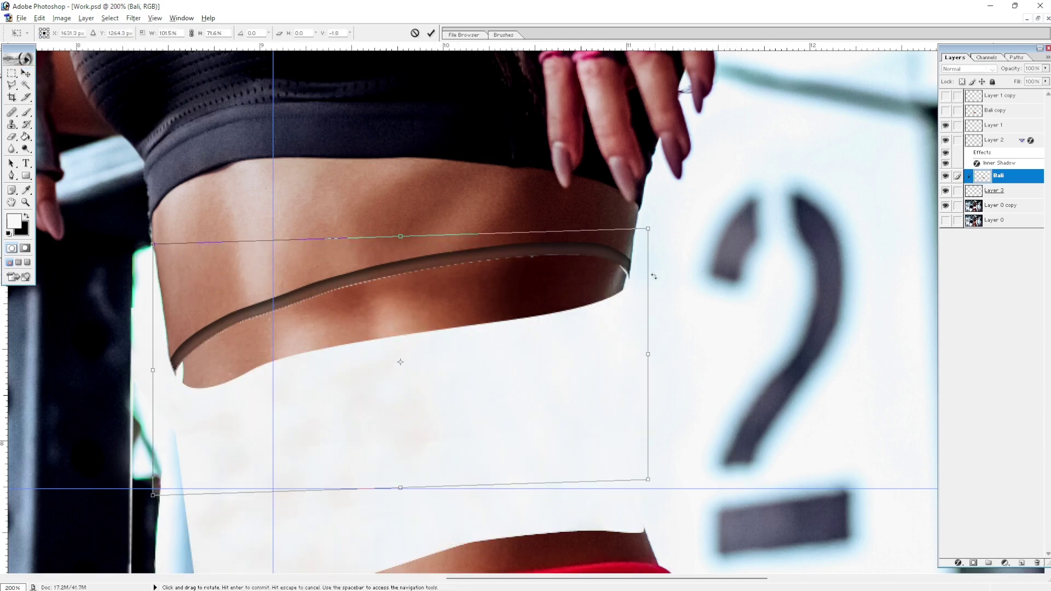
key("Return")
- Give the Bali layer a large, soft, deep inner shadow inside the waist opening
double_click(993, 177)
left_click(733, 250)
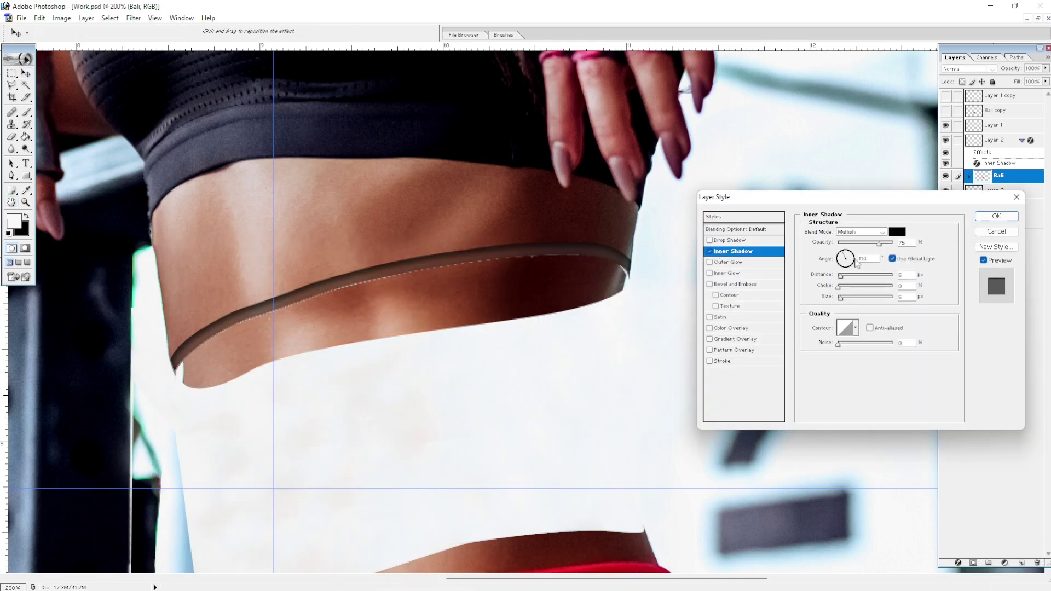
left_click_drag(845, 257, 845, 253)
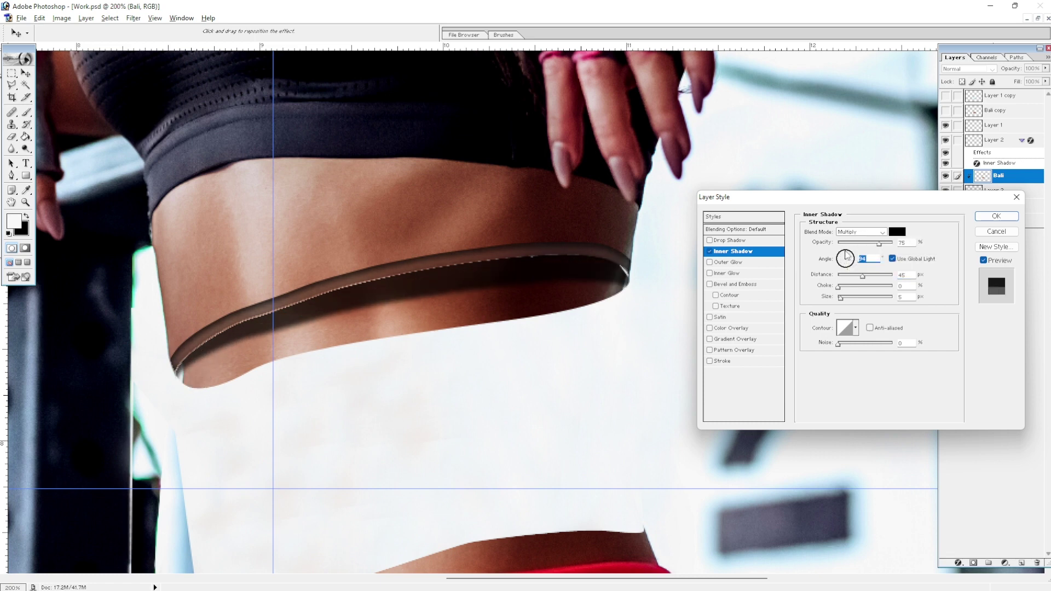
mouse_move(839, 297)
left_mouse_down()
mouse_move(849, 297)
mouse_move(841, 282)
mouse_move(864, 275)
mouse_move(884, 242)
mouse_move(868, 275)
mouse_move(843, 252)
left_mouse_up()
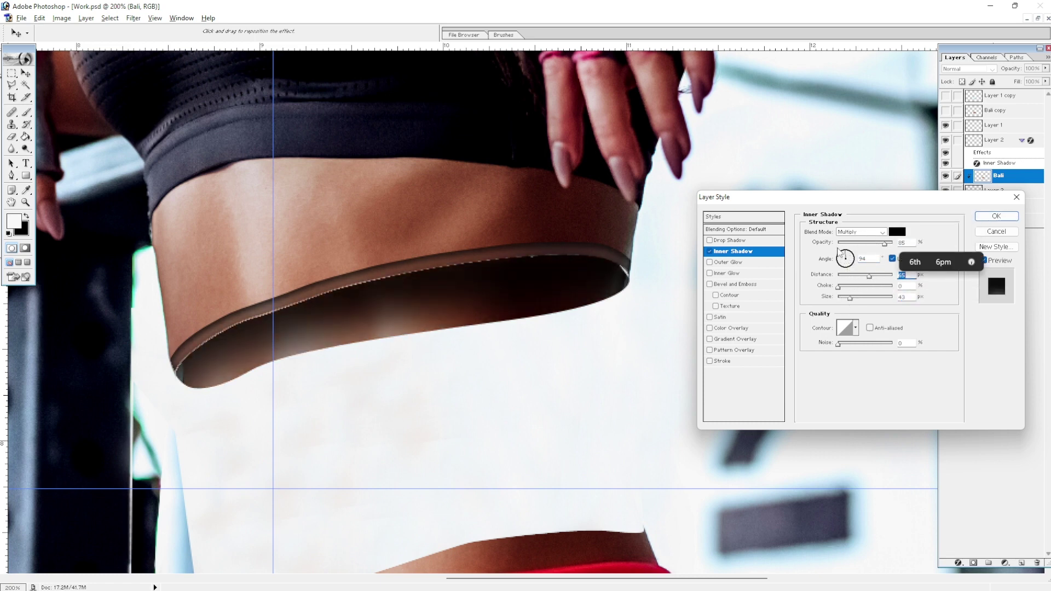
left_click_drag(849, 297, 846, 298)
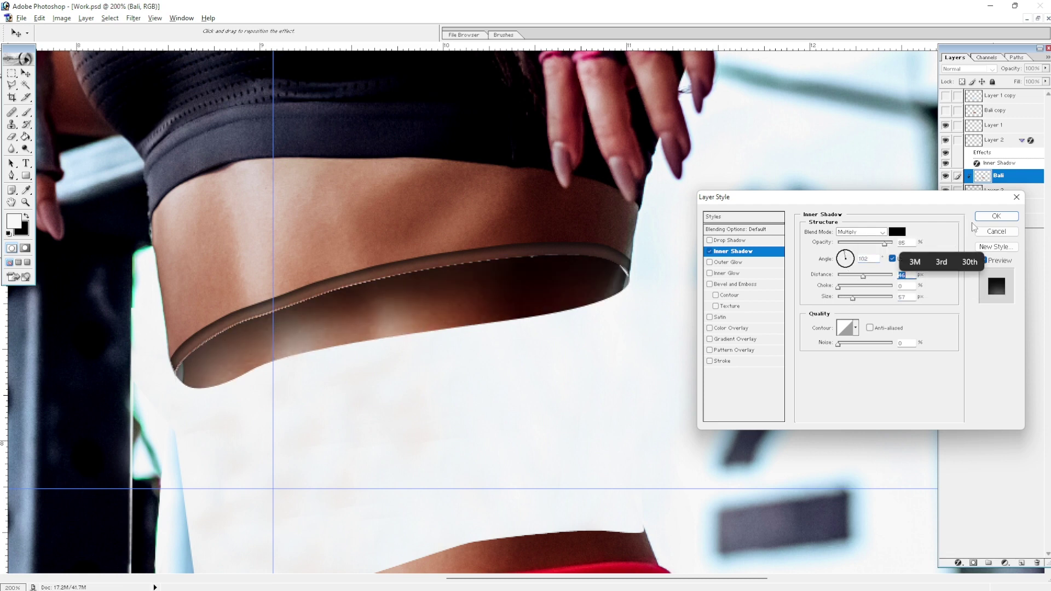
left_click(996, 216)
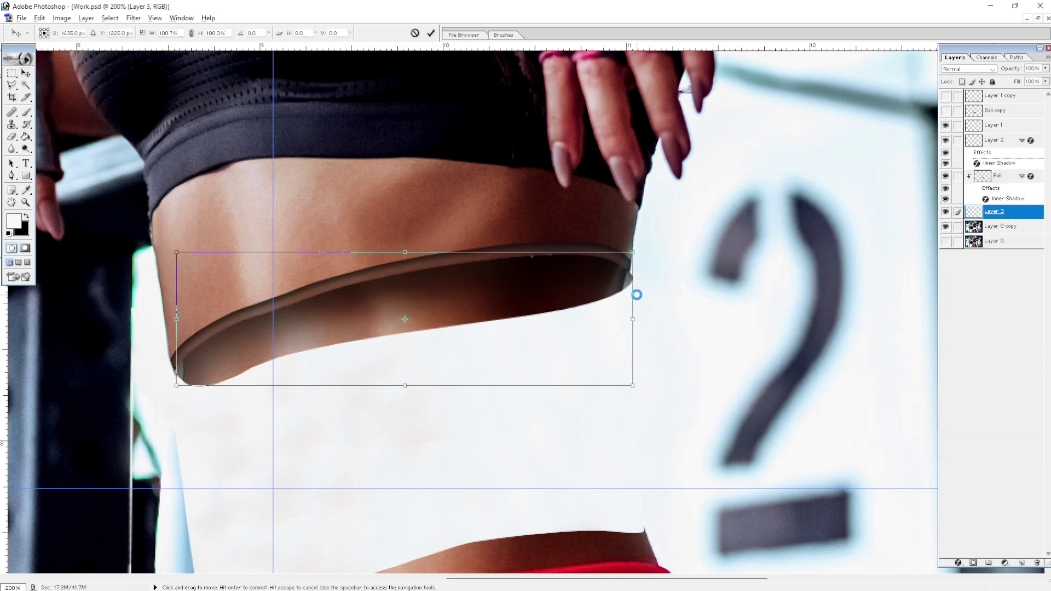
left_click(646, 267)
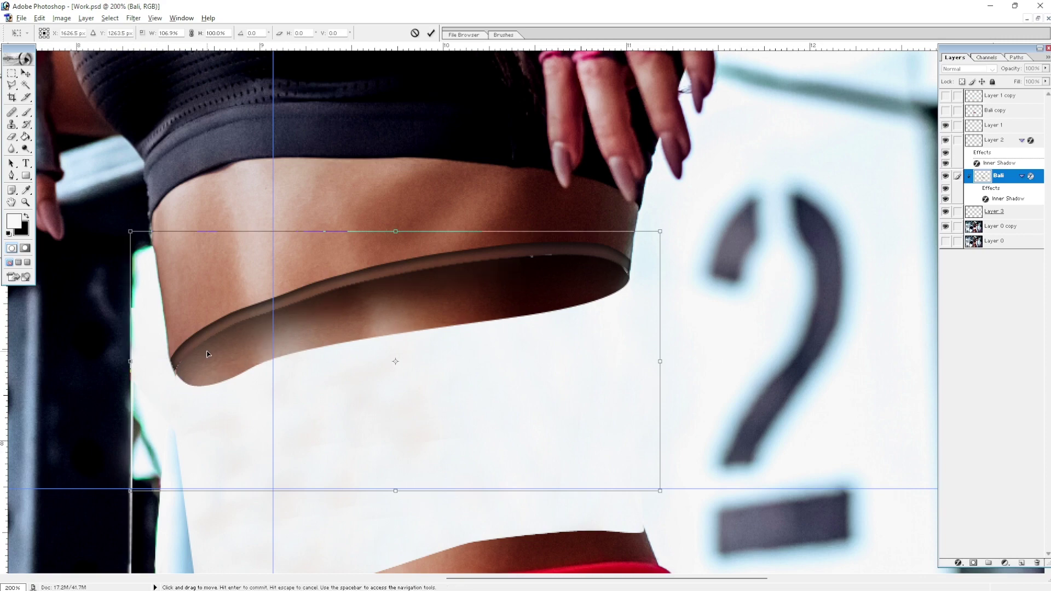
left_click(654, 274)
key("ctrl+minus")
key("ctrl+minus")
key("ctrl+minus")
key("ctrl+alt+0")
key("o")
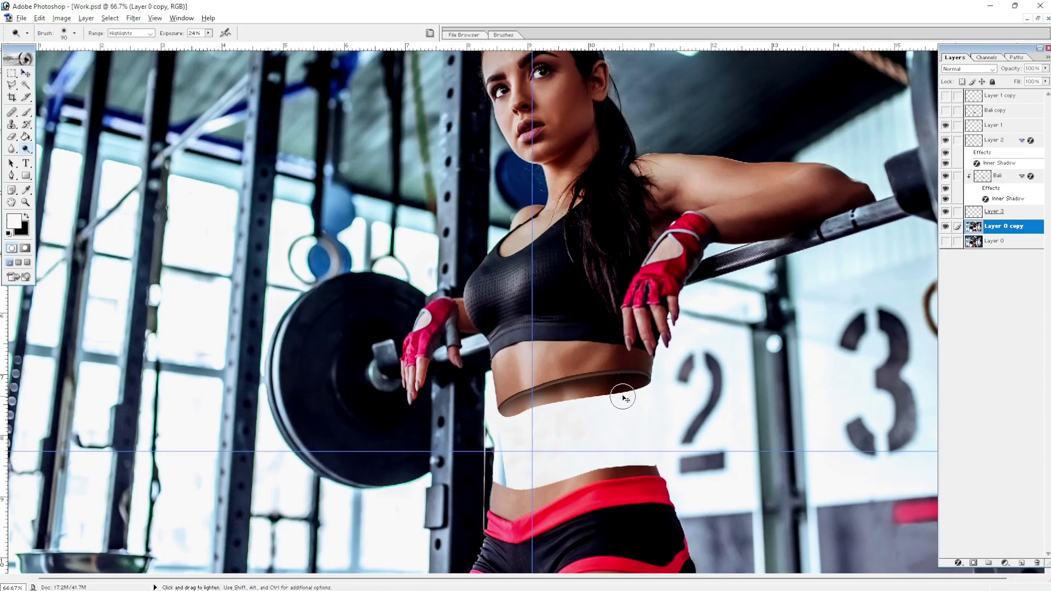
key("bracketleft")
left_click(655, 420, "ctrl")
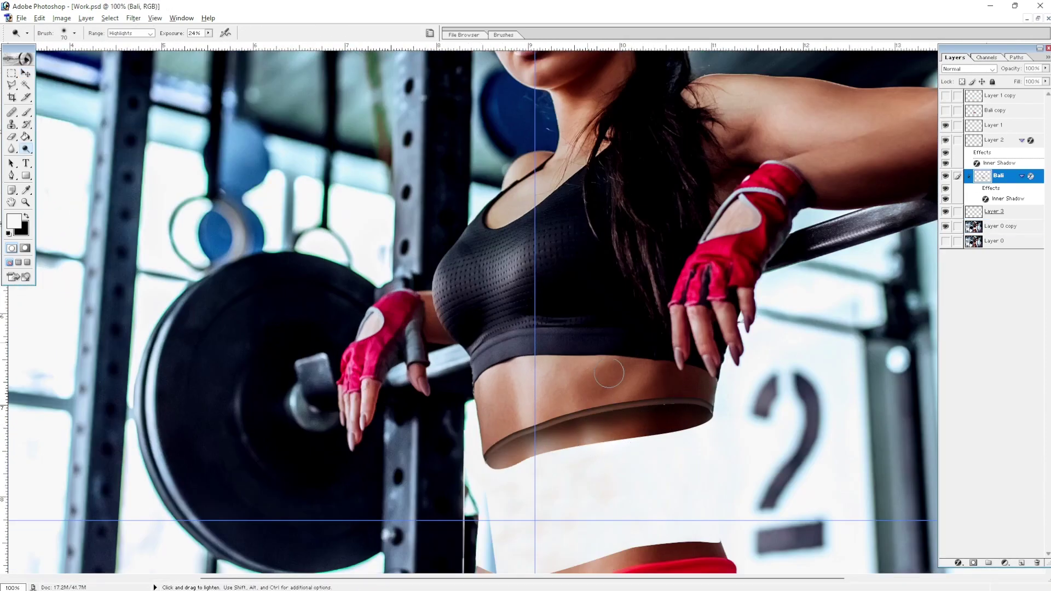
key("shift+o")
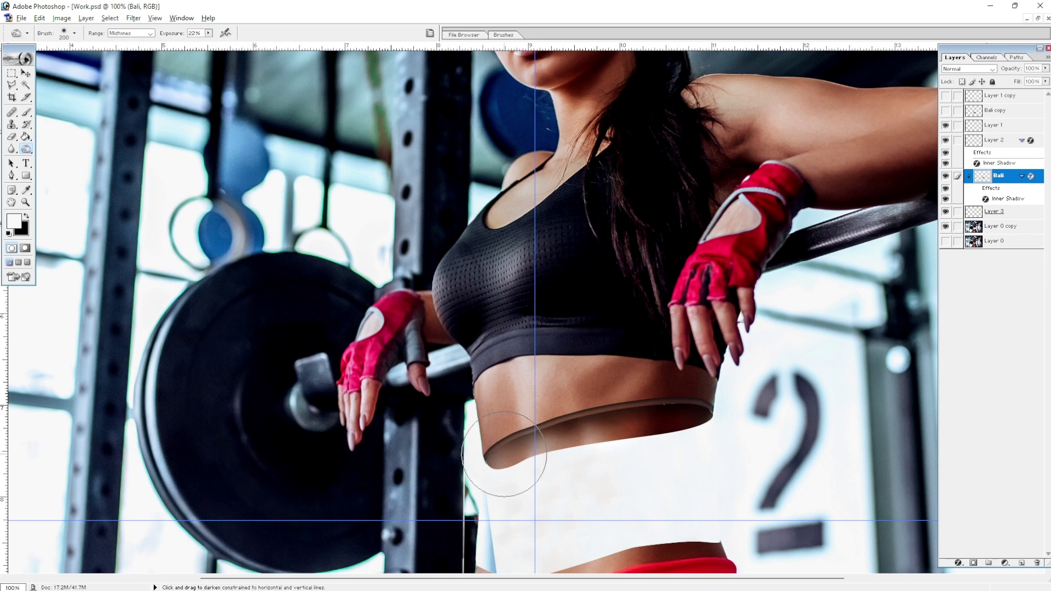
key("bracketleft")
key("bracketleft")
key("bracketleft")
left_click(131, 41)
left_click_drag(209, 33, 215, 45)
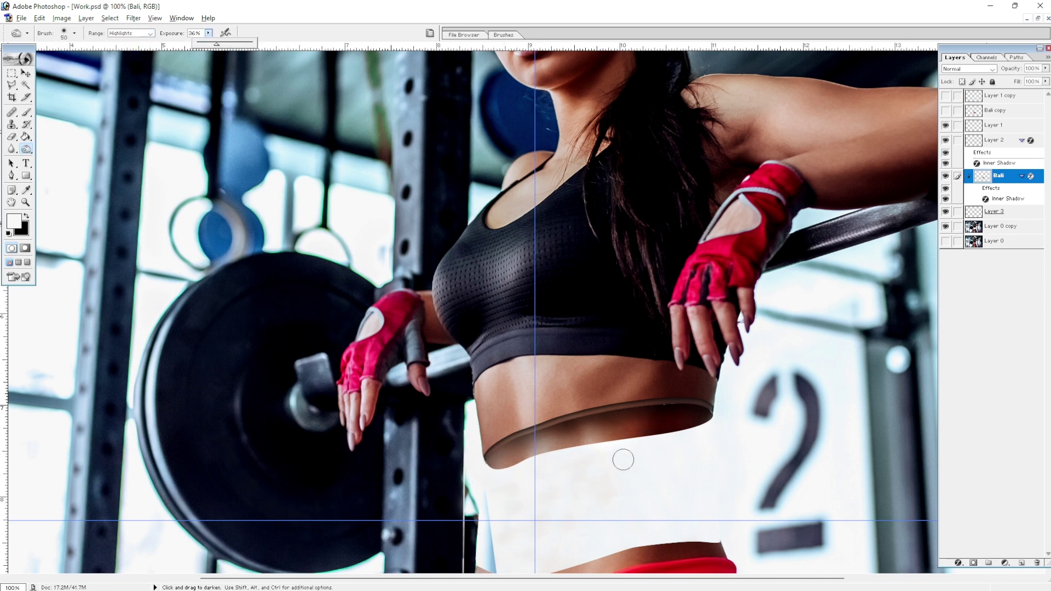
left_click_drag(624, 458, 583, 438)
key("ctrl+z")
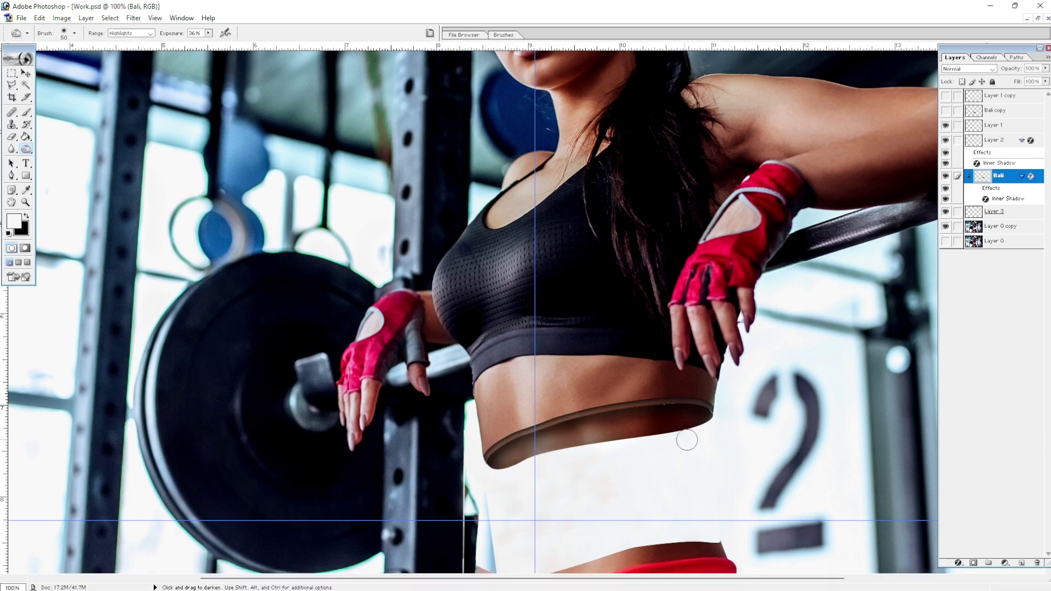
key("ctrl+0")
key("p")
key("ctrl+plus")
key("ctrl+plus")
key("ctrl+plus")
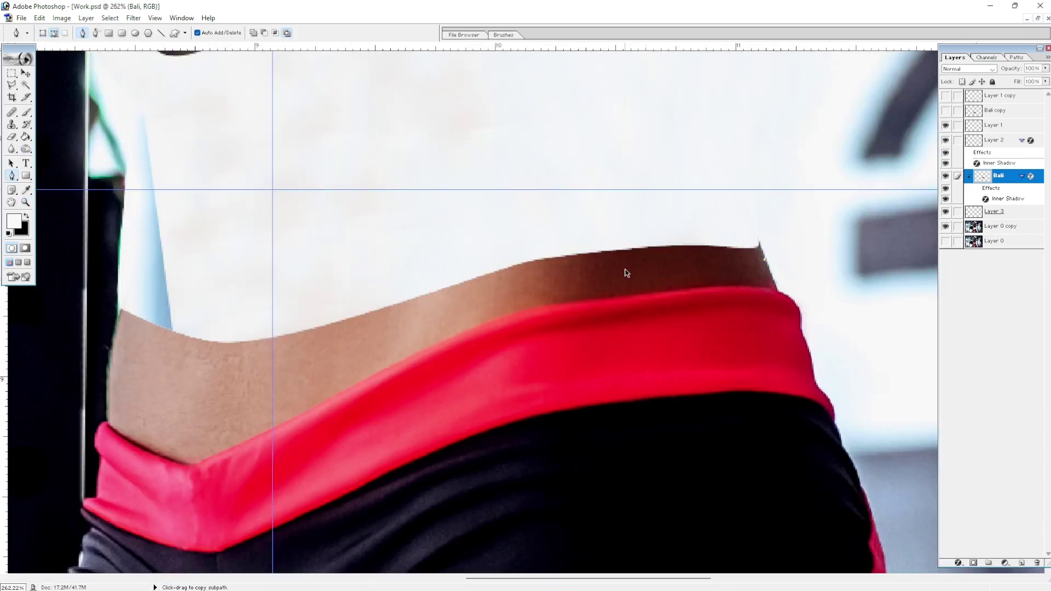
- Pen-trace a closed path along the lower waist skin's top edge and copy that strip to Layer 4
mouse_move(591, 271)
left_mouse_down()
mouse_move(558, 290)
mouse_move(475, 386)
left_mouse_up()
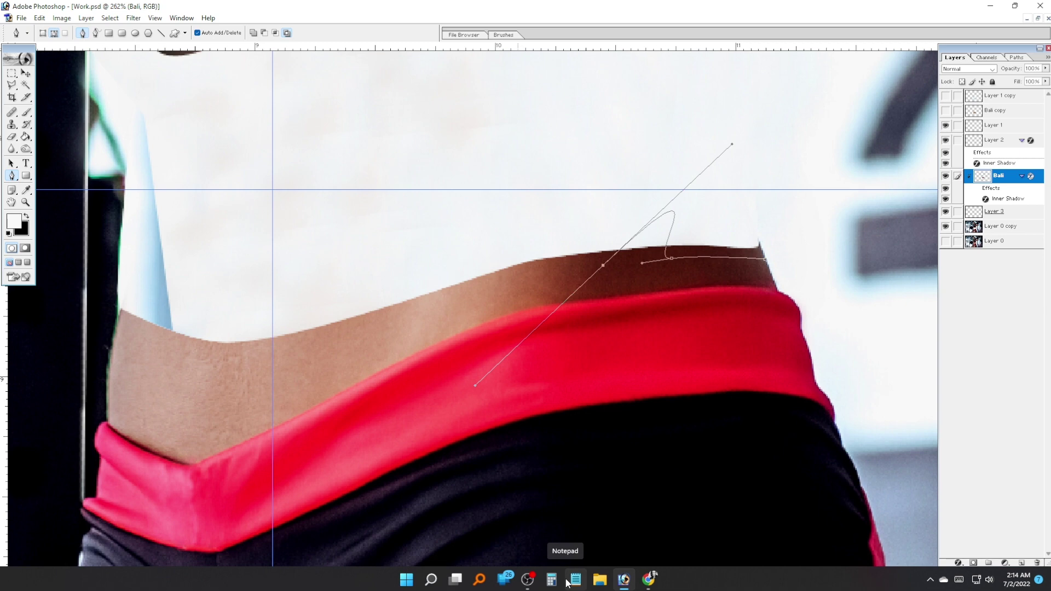
key("ctrl+z")
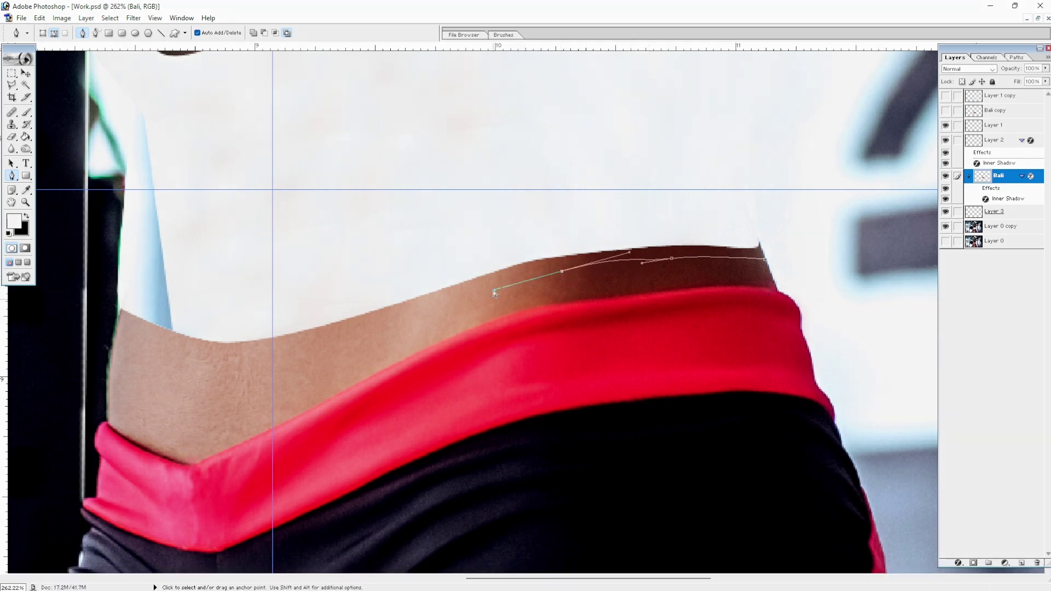
mouse_move(490, 288)
left_mouse_down()
mouse_move(406, 318)
mouse_move(544, 294)
left_mouse_up()
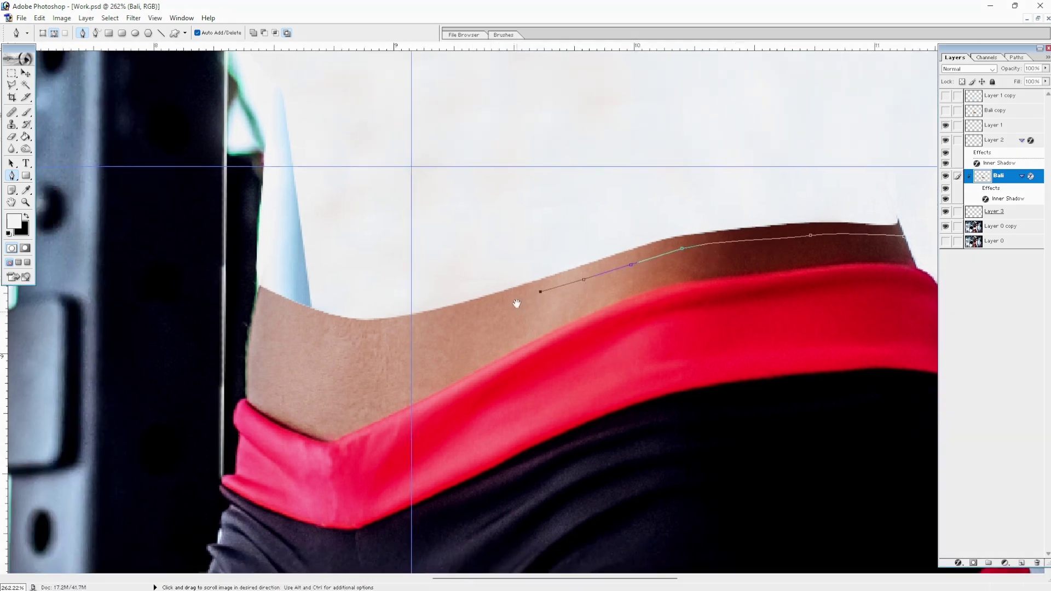
left_click_drag(459, 317, 446, 322)
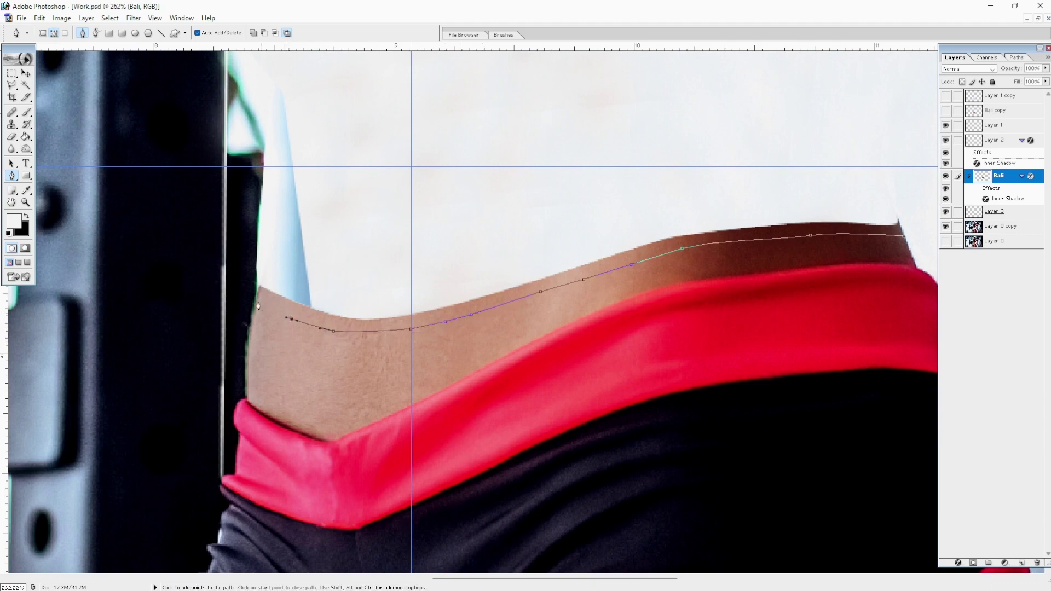
left_click(488, 207)
left_click_drag(578, 219, 401, 312)
left_click(696, 256)
left_click(707, 377)
key("ctrl+Return")
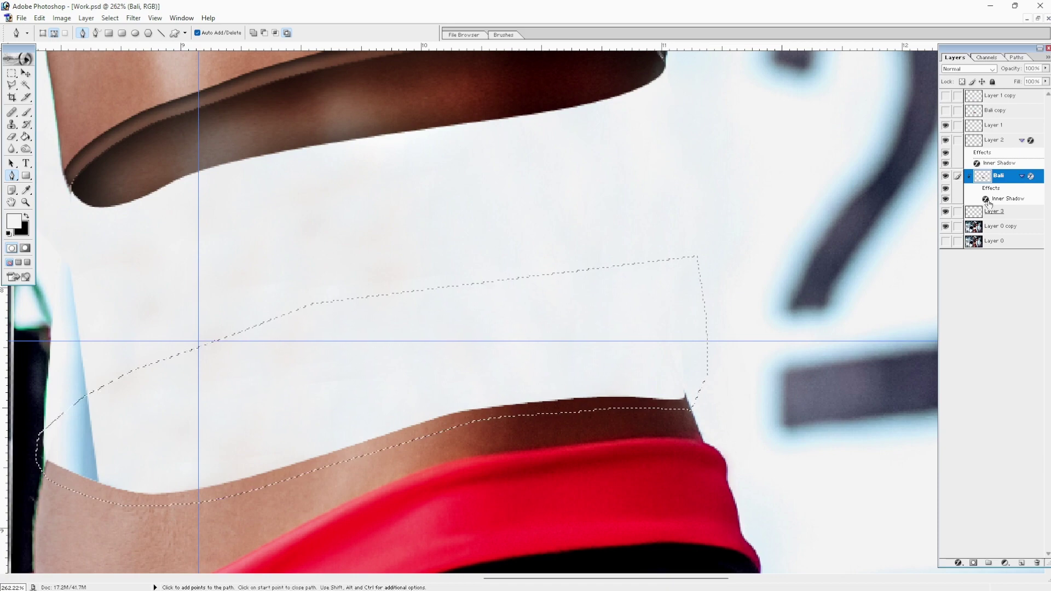
key("ctrl+j")
key("ctrl+minus")
- Set the Layer 4 waist strip to Multiply blending
key("v")
left_click(968, 68)
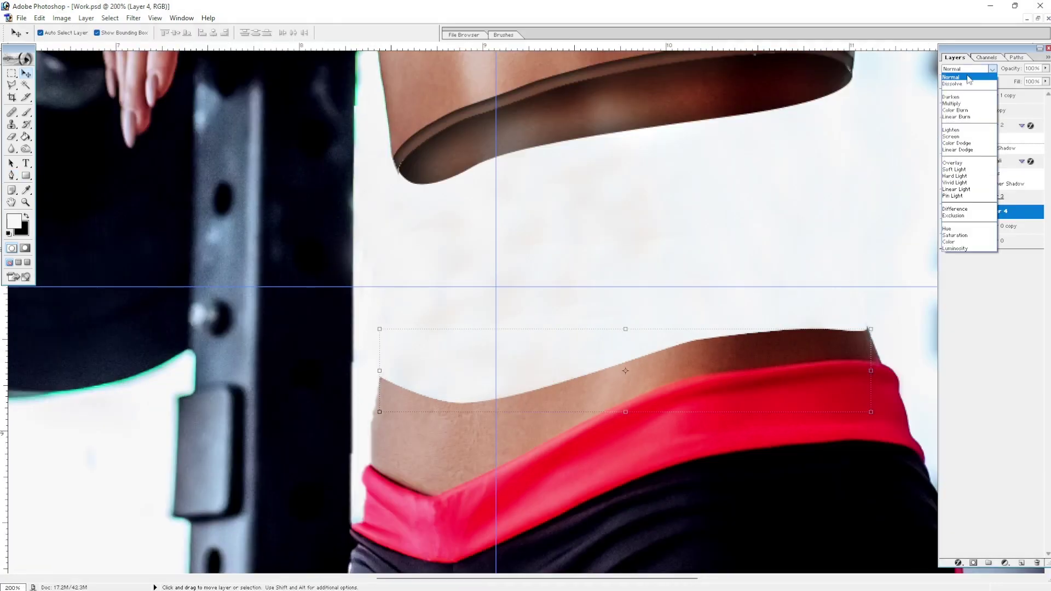
left_click(951, 103)
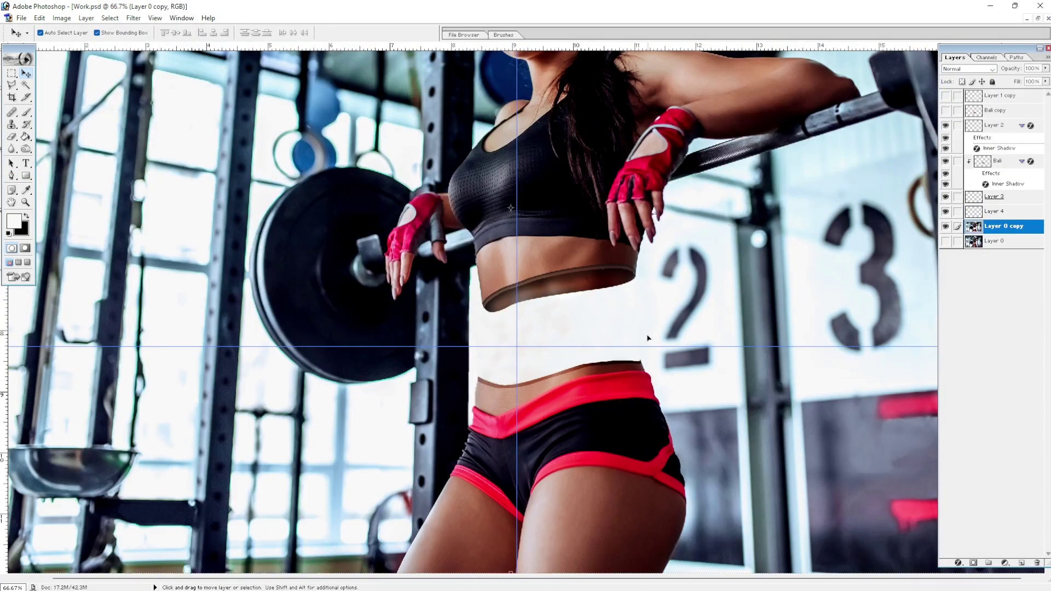
key("ctrl+plus")
key("ctrl+plus")
scroll(854, 266, "down", 3)
left_click(993, 211)
left_click(945, 211, "alt")
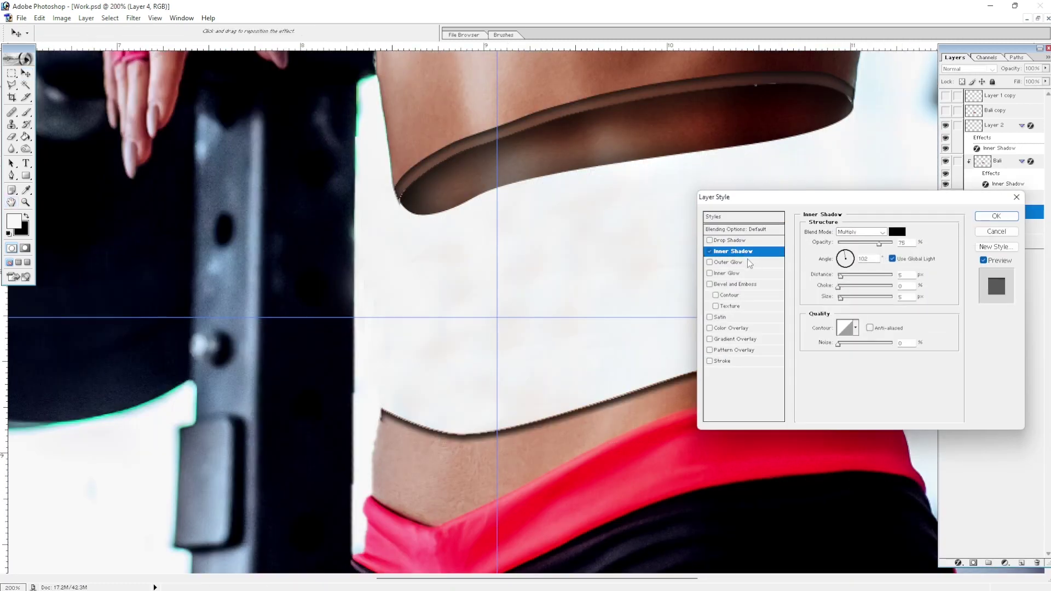
- Lower the strip's inner shadow opacity and make its colour dark red
left_click_drag(879, 243, 848, 243)
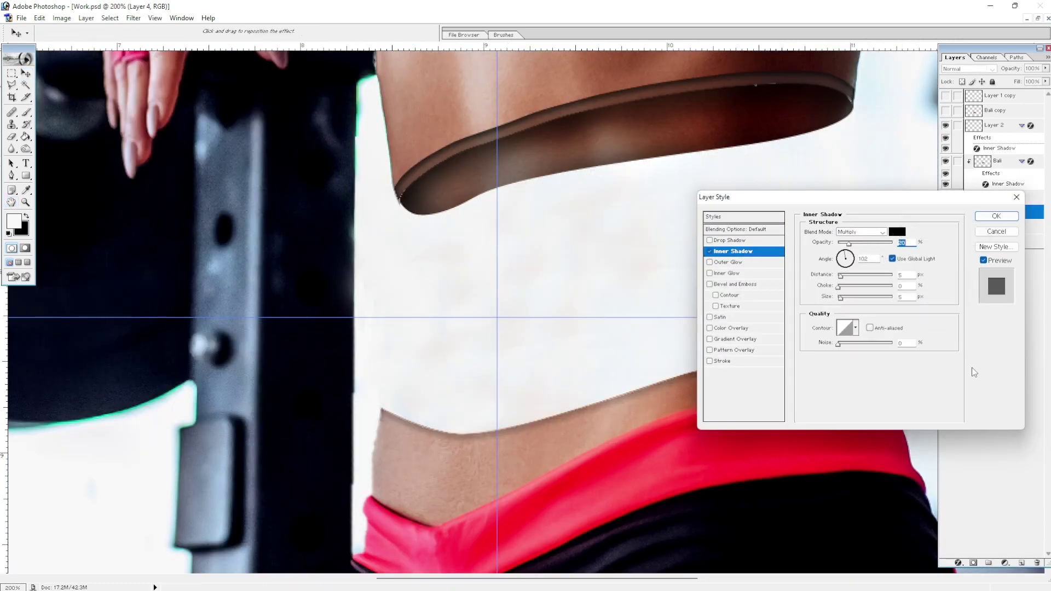
left_click(897, 231)
left_click(744, 114)
left_click(470, 214)
- Try a brown drop shadow at 35% opacity with adjusted size and angle
left_click(732, 239)
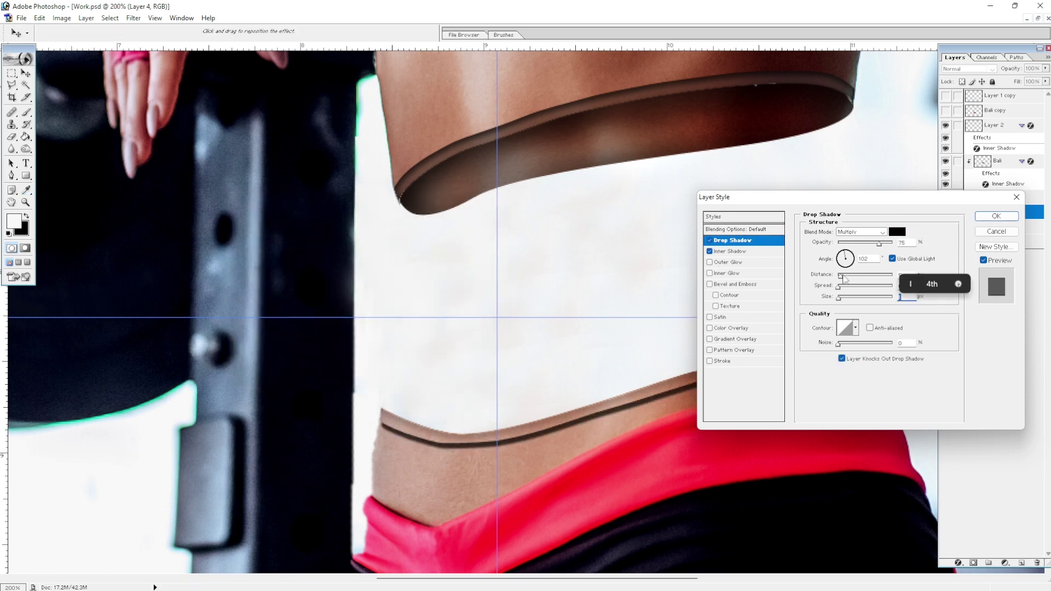
left_click_drag(840, 297, 839, 297)
left_click_drag(845, 258, 841, 285)
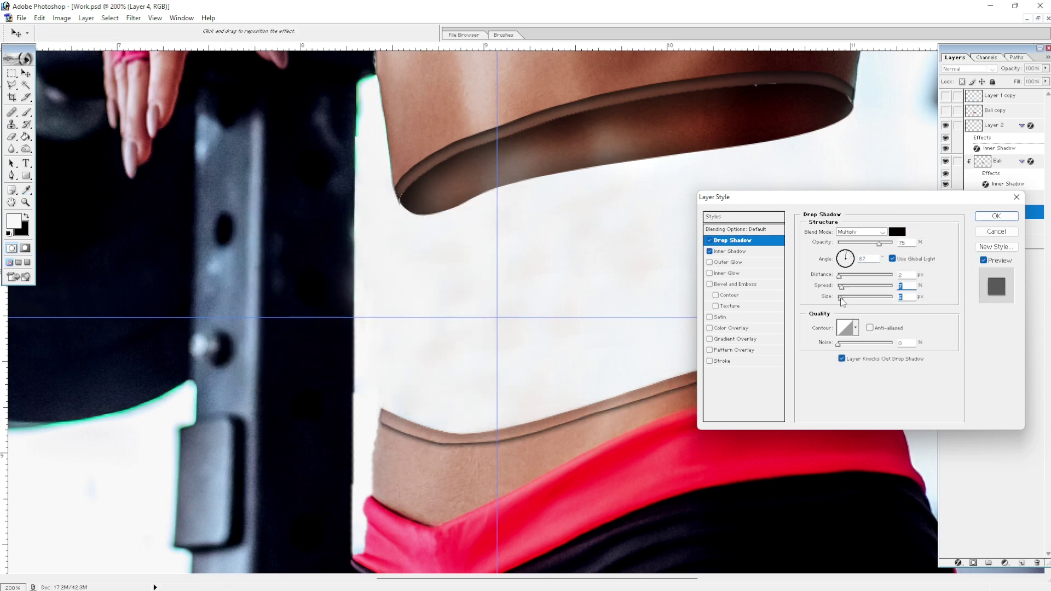
left_click(897, 231)
left_click(602, 110)
left_click(340, 277)
left_click(468, 215)
left_click_drag(878, 243, 858, 247)
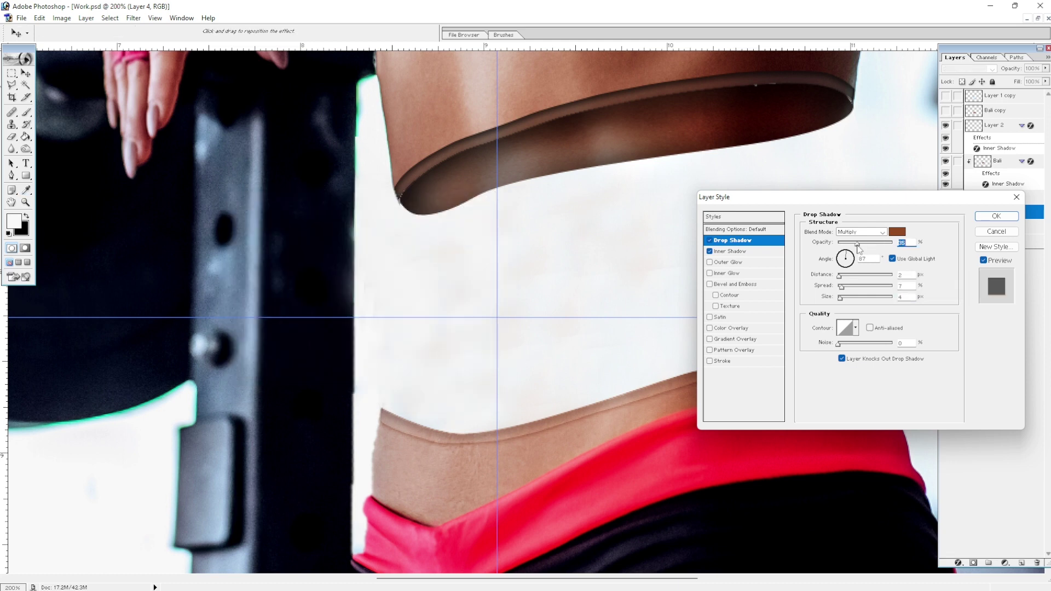
- Reduce the inner shadow size and retune the drop shadow's opacity and size
left_click(757, 285)
left_click(758, 251)
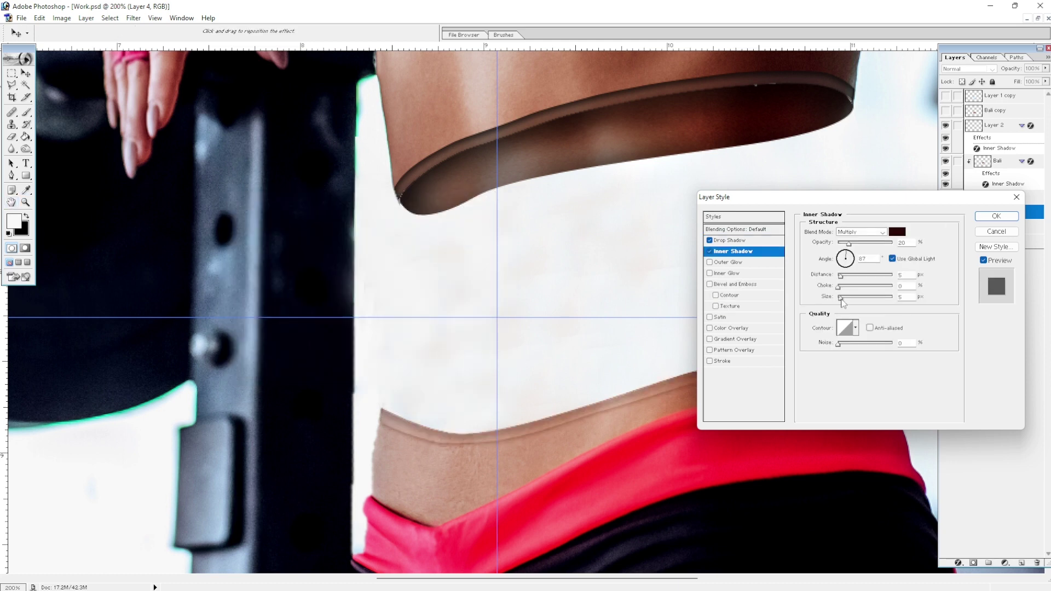
left_click_drag(853, 297, 839, 297)
left_click(733, 240)
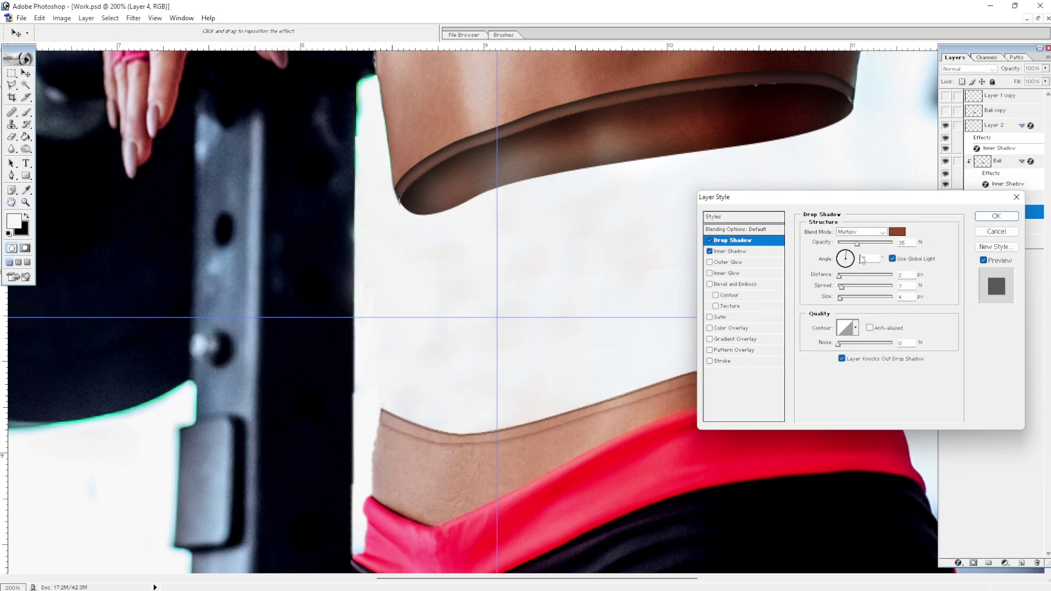
left_click_drag(857, 243, 870, 243)
left_click(896, 231)
left_click(474, 215)
left_click_drag(839, 297, 857, 287)
- Turn off the drop shadow, thin the inner shadow with choke 0, and apply the style
left_click(710, 241)
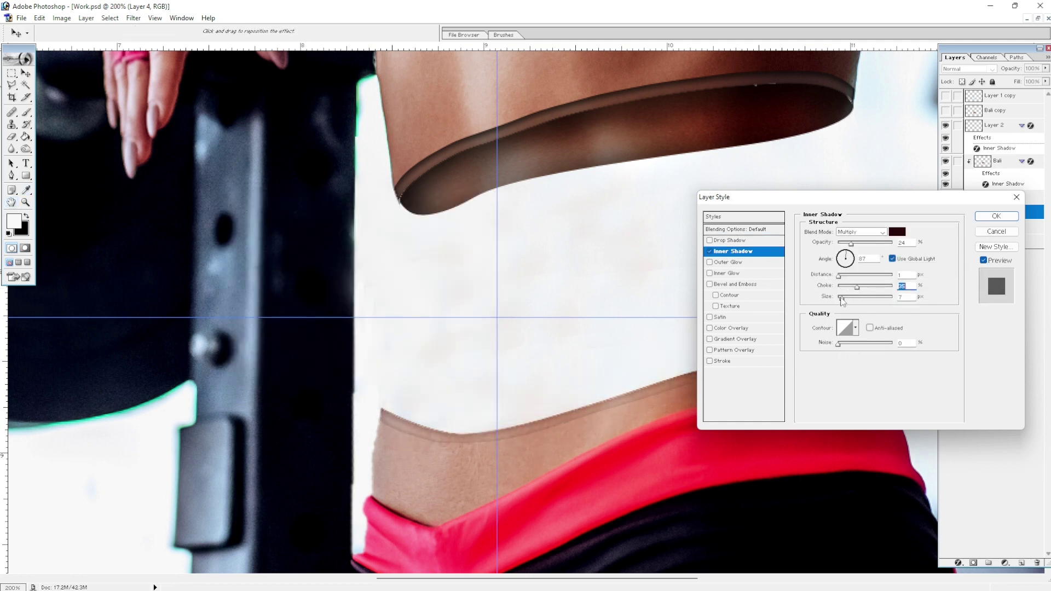
left_click_drag(850, 243, 858, 244)
left_click_drag(857, 286, 839, 287)
key("Return")
- Restore the document window and open the robot bust JPG through File > Open
key("ctrl+minus")
key("ctrl+minus")
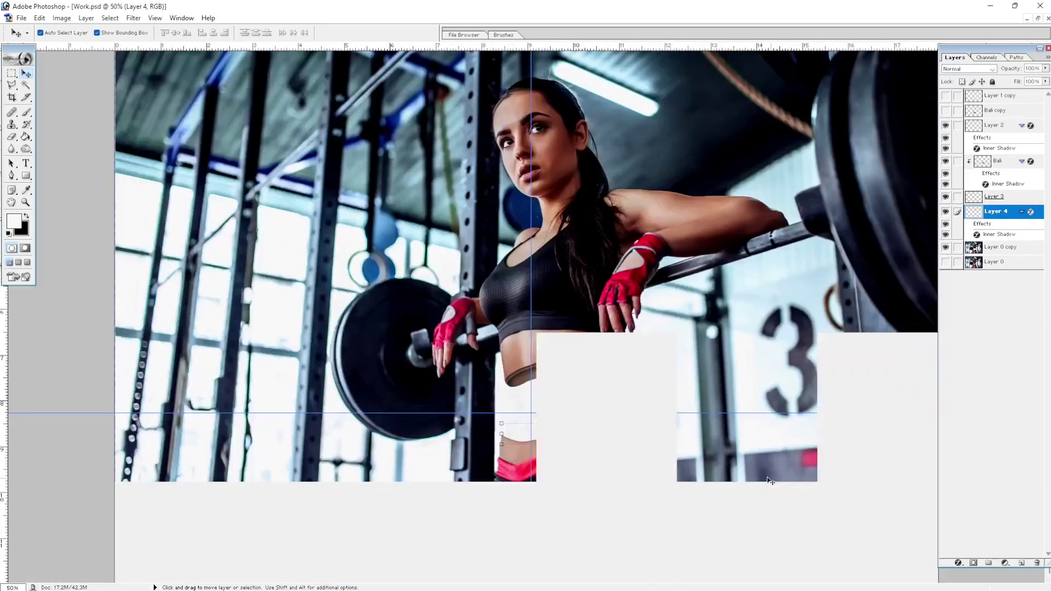
left_click(996, 160)
left_click(1037, 18)
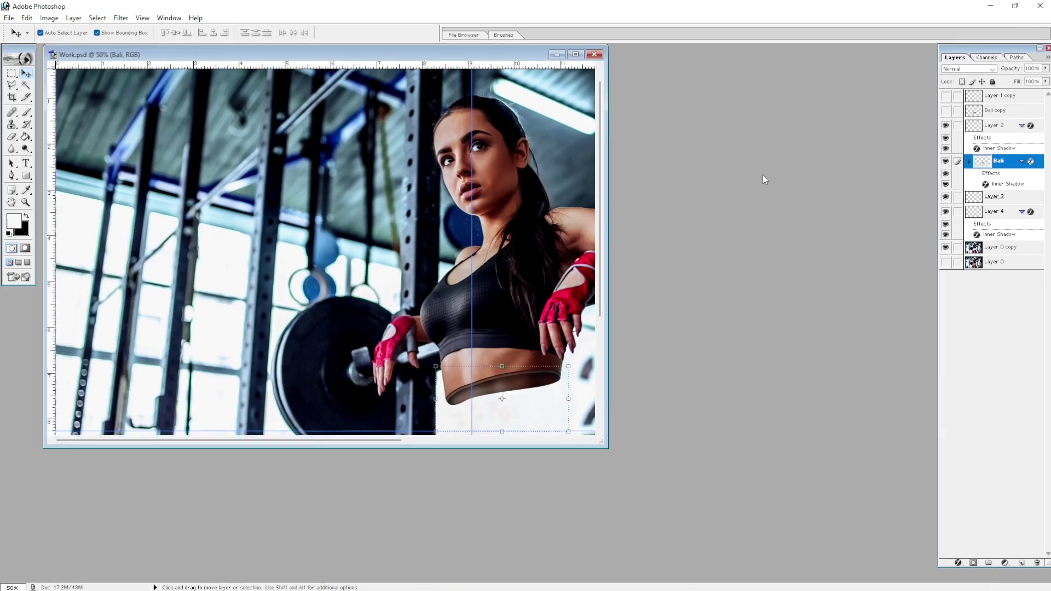
double_click(762, 175)
scroll(704, 385, "down", 1)
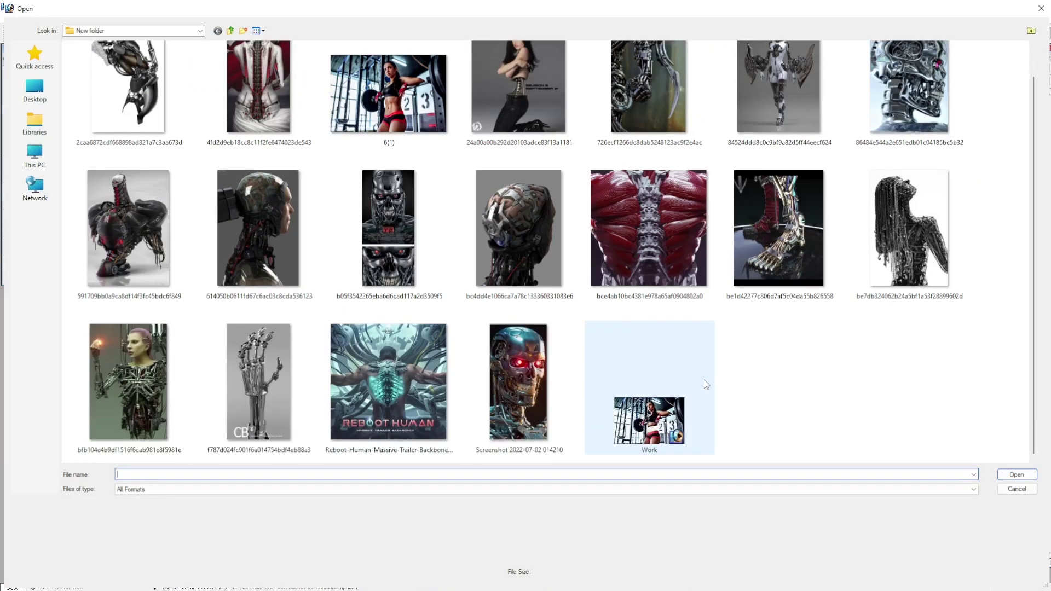
scroll(763, 376, "up", 1)
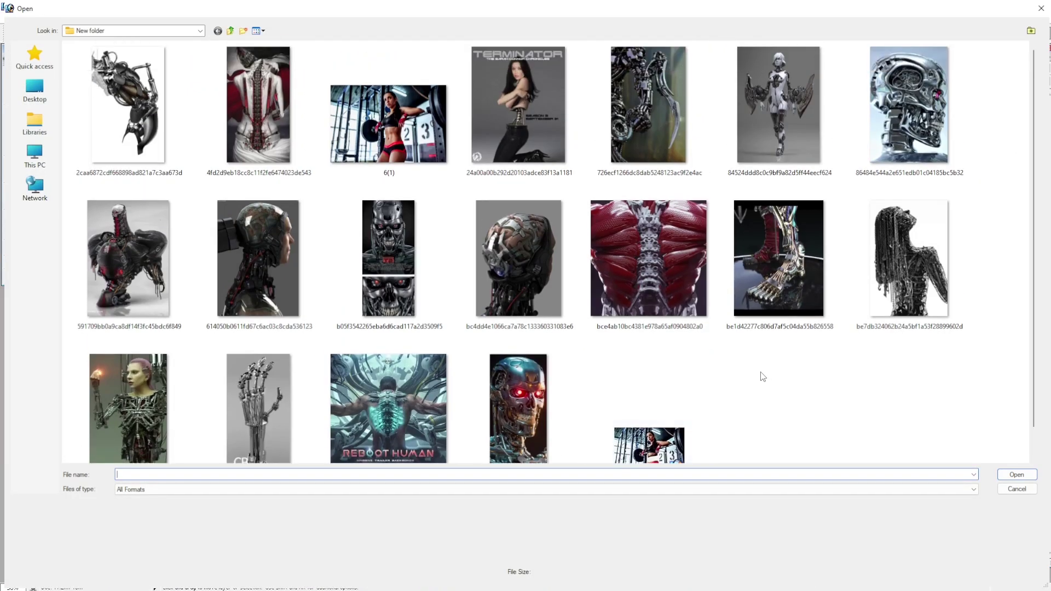
scroll(128, 241, "down", 1)
double_click(128, 230)
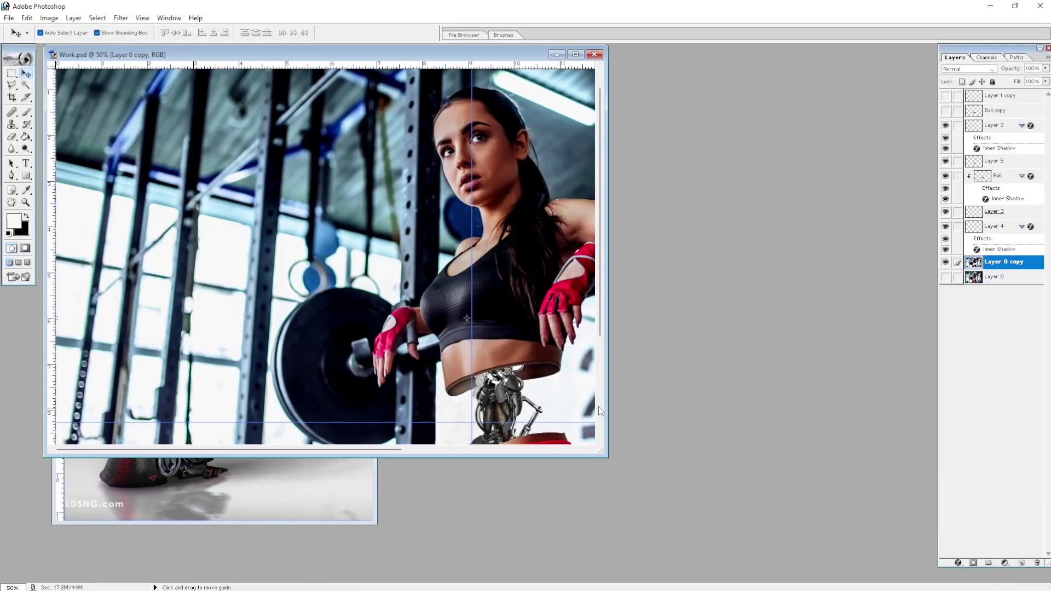
- Magic Wand the grey background, unlock the Background layer, and delete the grey to transparency
key("w")
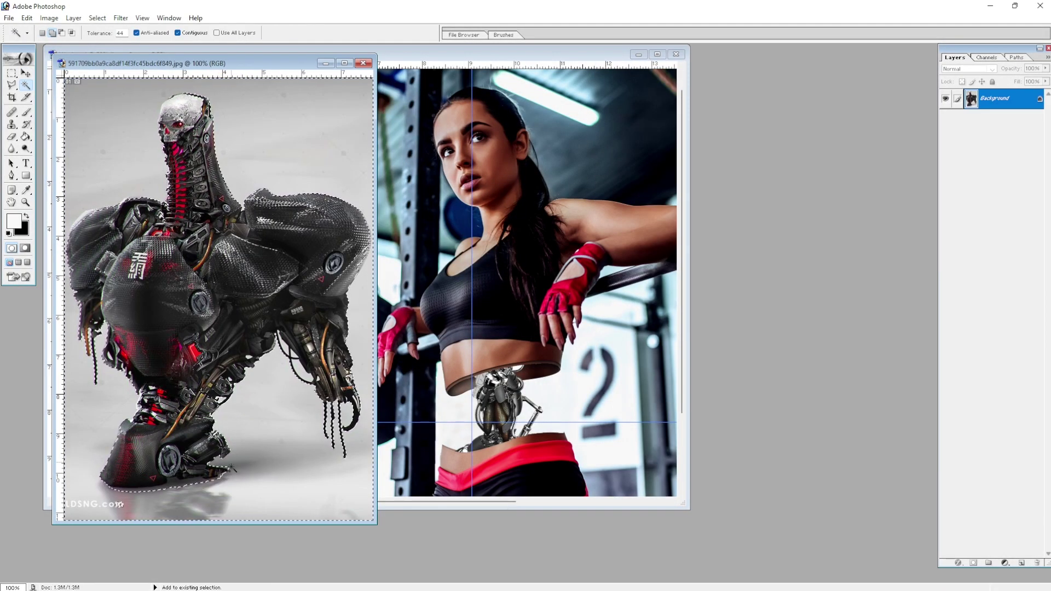
left_click(120, 503)
double_click(994, 98)
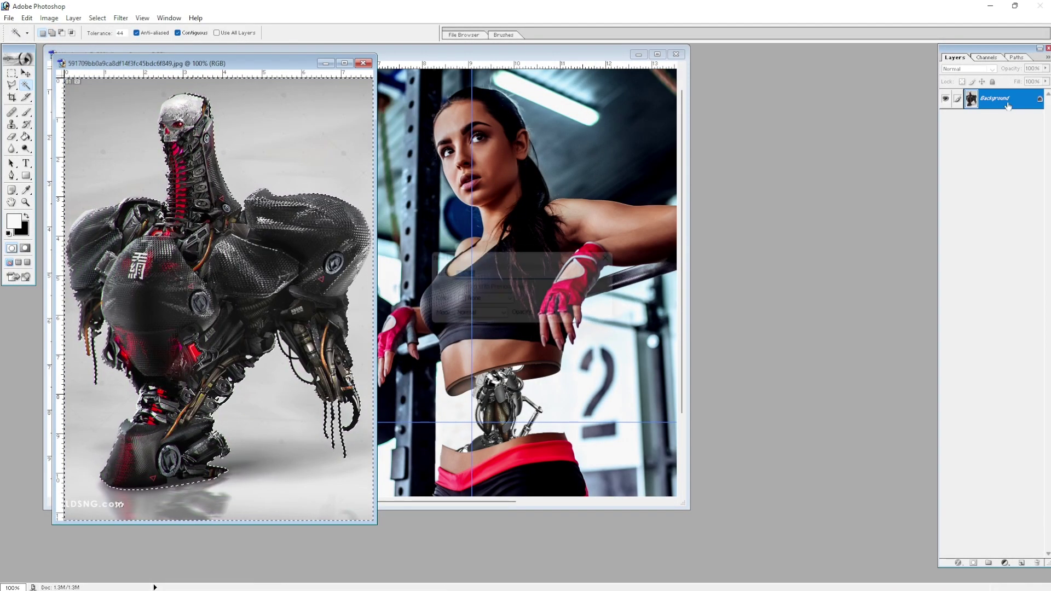
key("Return")
key("Delete")
key("ctrl+d")
- Drag the cut-out robot bust into Work.psd over the belly and resize it
key("v")
mouse_move(164, 476)
left_mouse_down()
mouse_move(489, 378)
mouse_move(514, 390)
left_mouse_up()
key("ctrl+t")
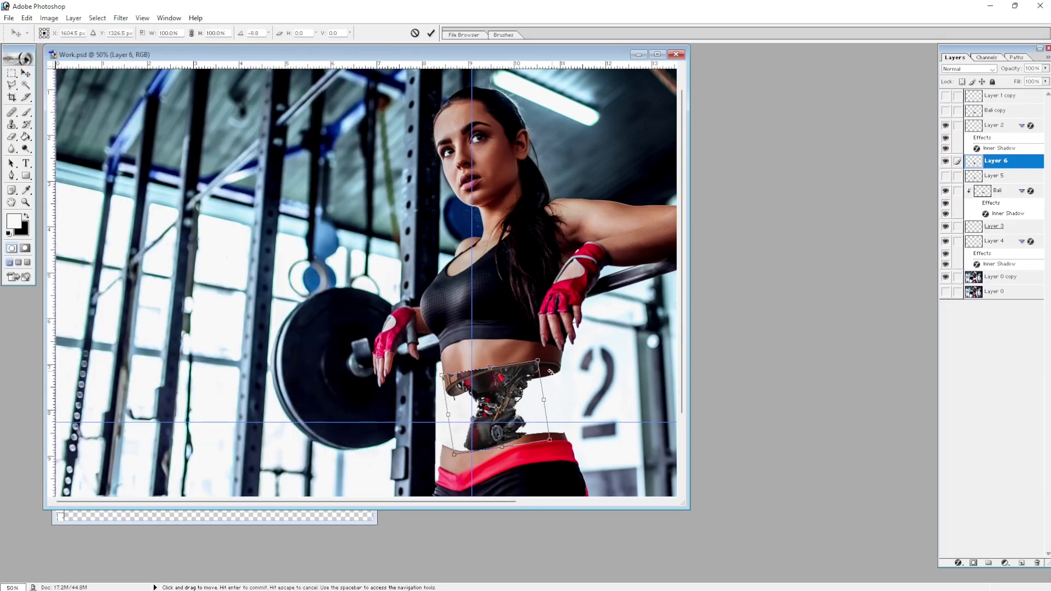
key("Return")
- Distort the robot's corners so it fills the waist gap between both skin edges
key("ctrl+t")
left_click_drag(438, 364, 445, 368)
left_click_drag(535, 364, 536, 360)
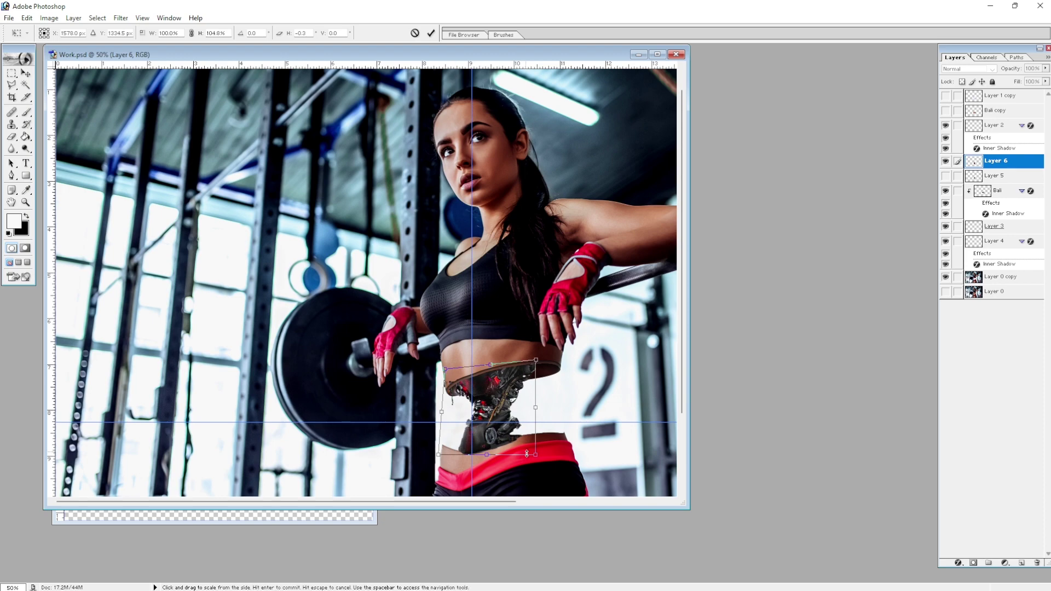
left_click_drag(535, 454, 544, 452)
key("Return")
key("ctrl+plus")
key("ctrl+plus")
key("ctrl+plus")
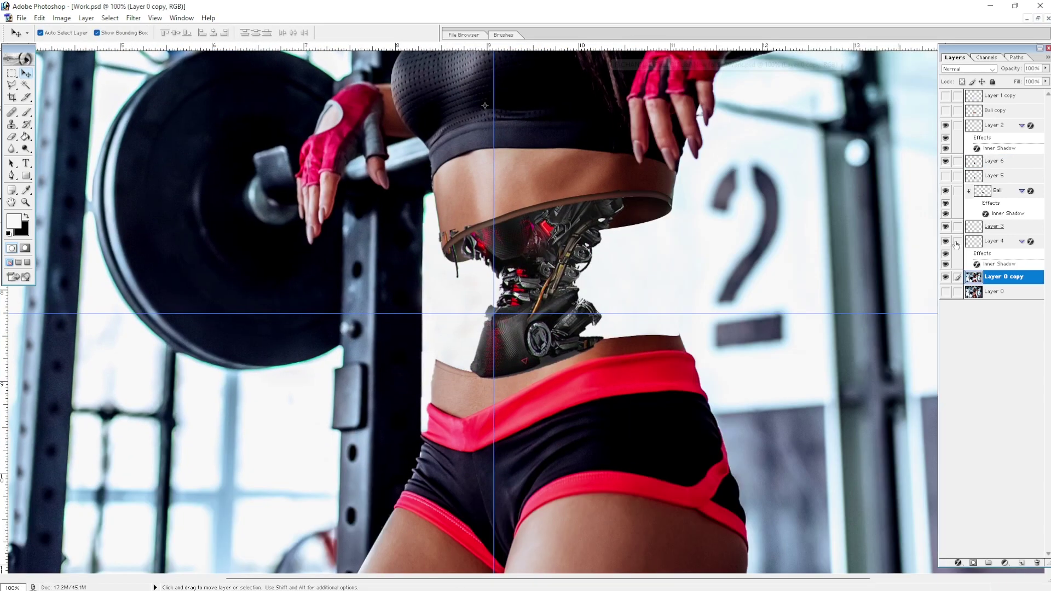
key("ctrl+plus")
key("e")
left_click_drag(817, 330, 858, 382)
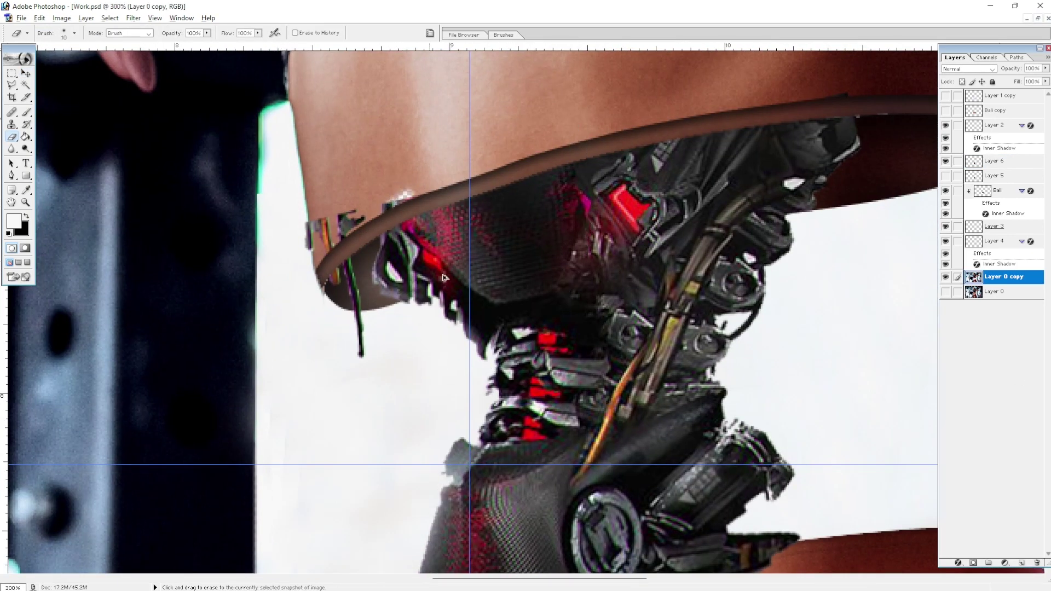
- Drop the robot layer to 50% opacity to see the skin beneath
left_click(411, 197, "ctrl")
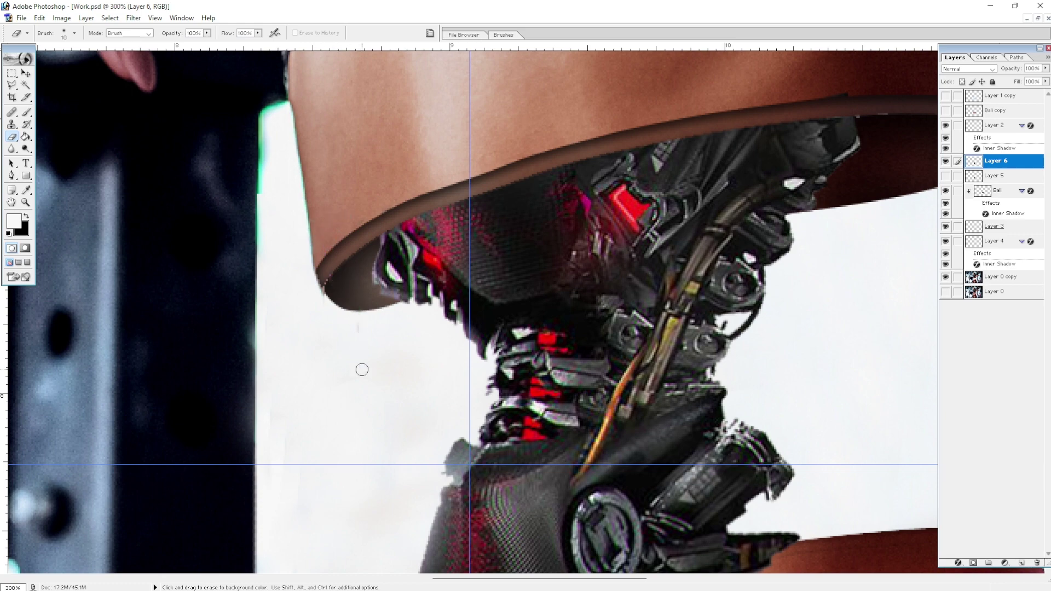
left_click_drag(361, 369, 314, 144)
key("5")
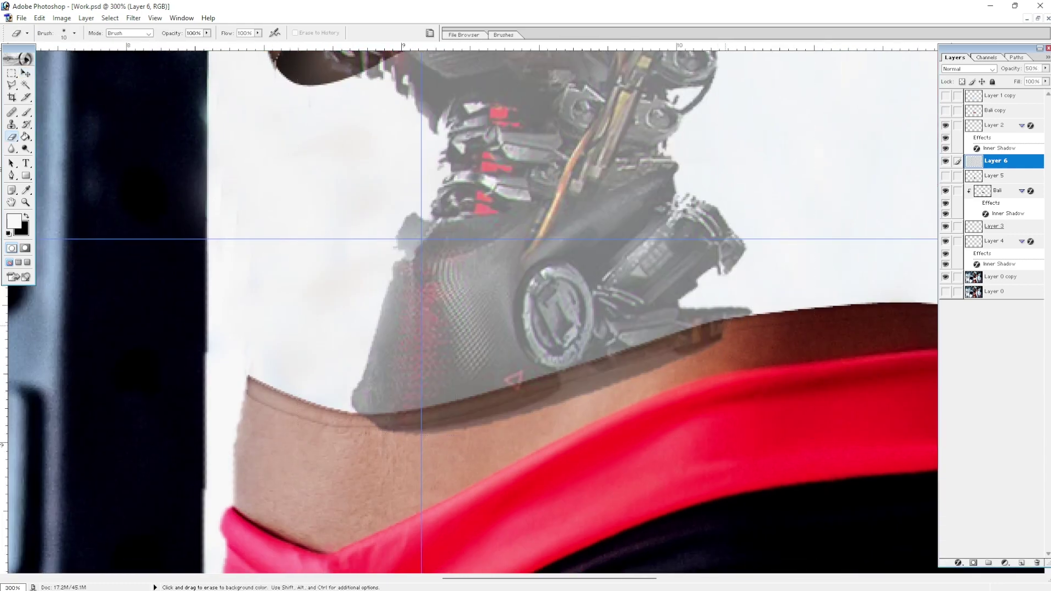
- Polygonal-lasso along the lower waist edge and delete the robot part overlapping it
key("l")
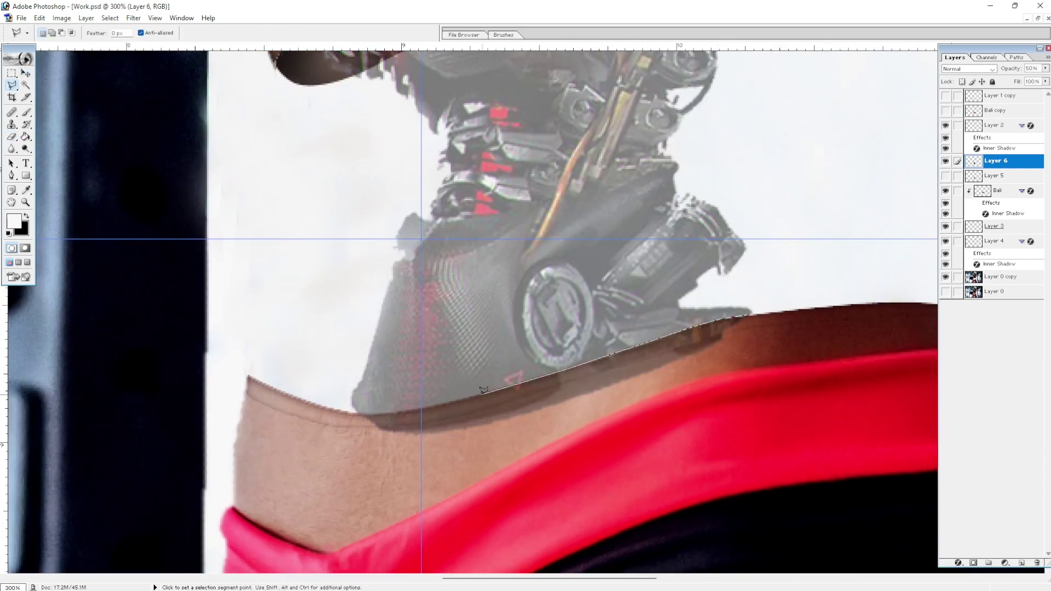
left_click(786, 327)
key("Delete")
key("ctrl+d")
key("s")
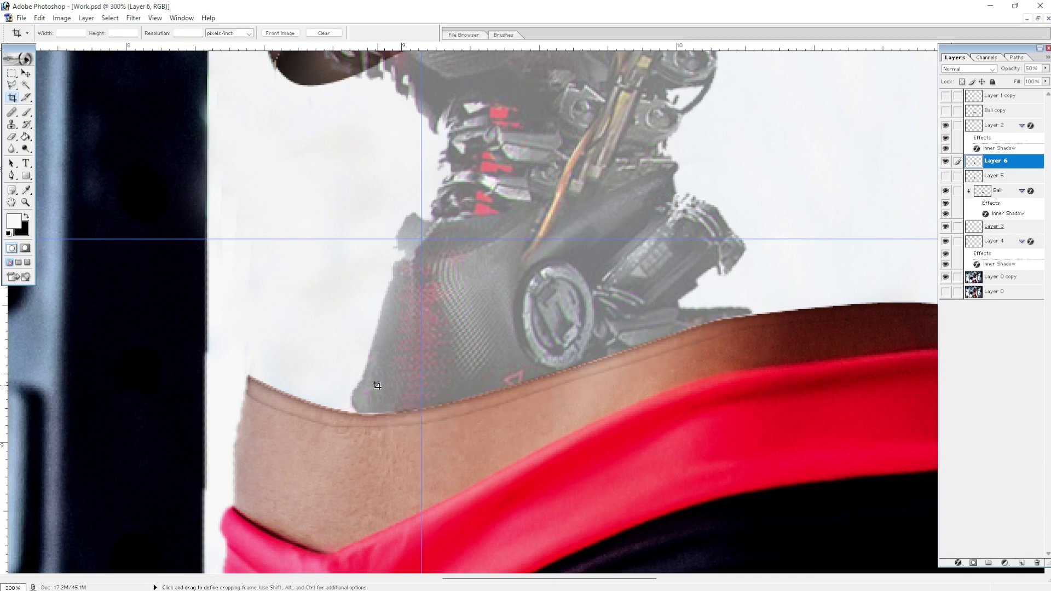
key("l")
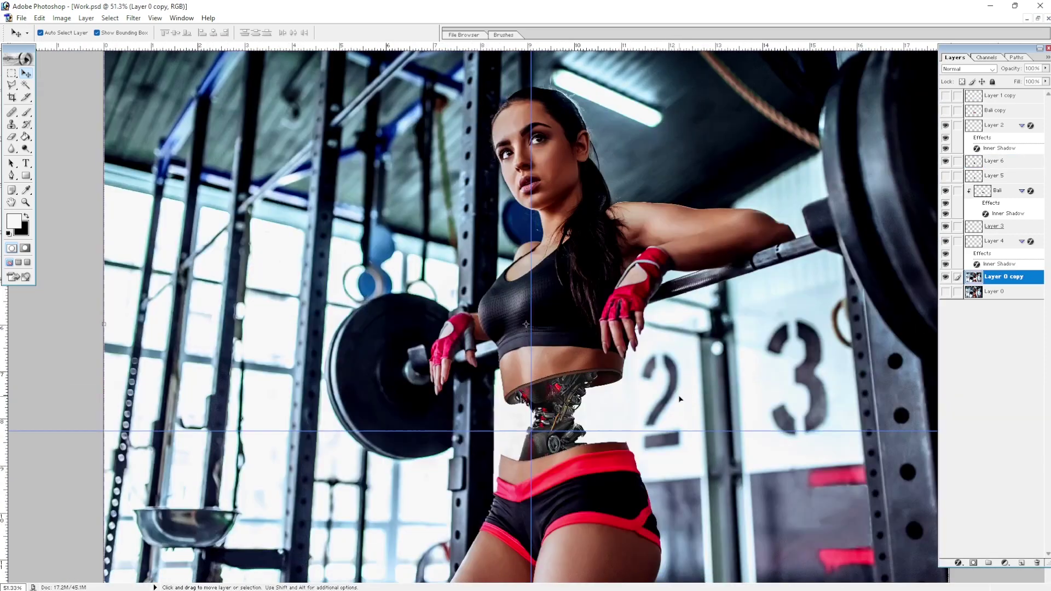
scroll(680, 399, "down", 1)
left_click(549, 423)
key("ctrl+t")
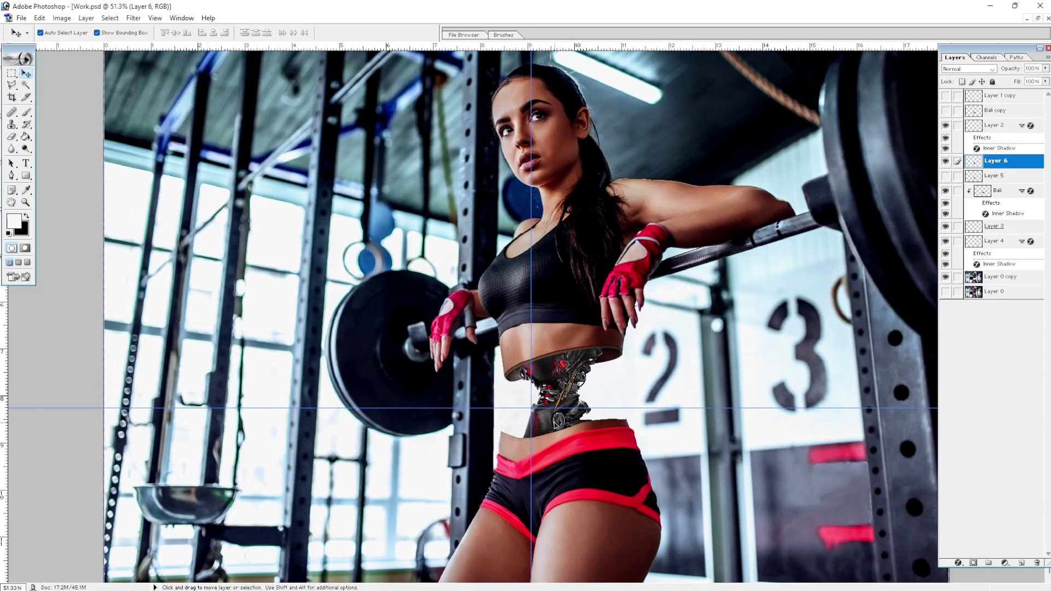
- Commit the waist piece transform and close the robot JPG without saving
key("Return")
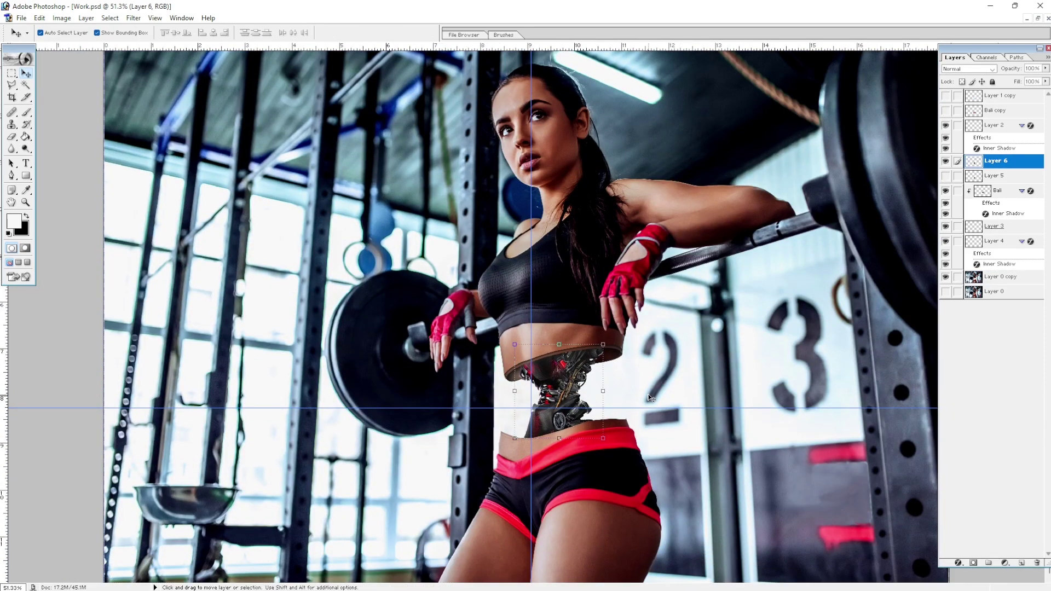
left_click(651, 398)
key("ctrl+minus")
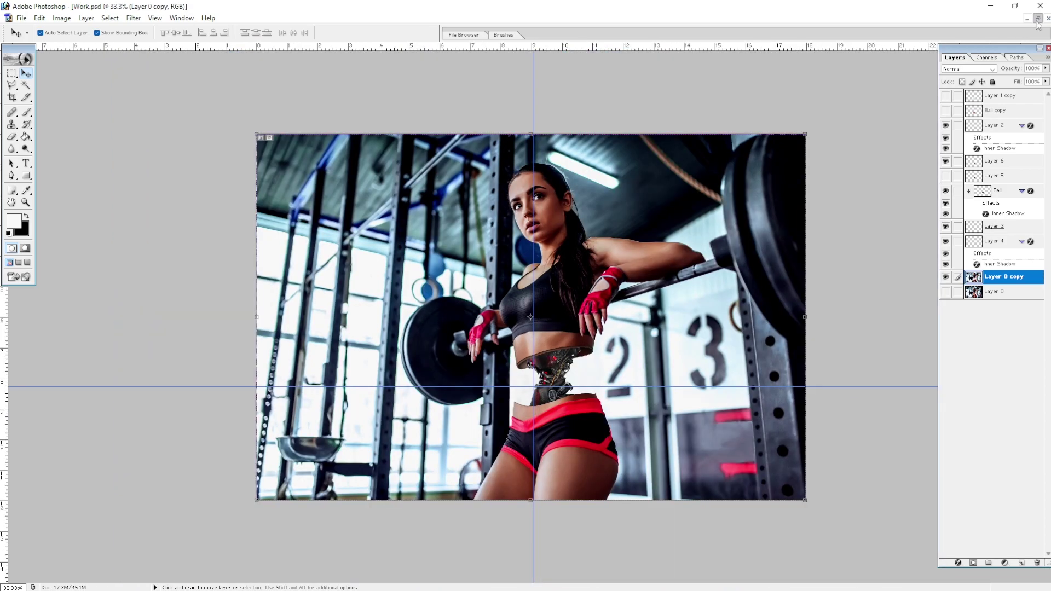
left_click(1038, 19)
left_click(363, 63)
left_click(486, 225)
- Open the Reboot Human reference image
key("ctrl+o")
scroll(266, 376, "down", 1)
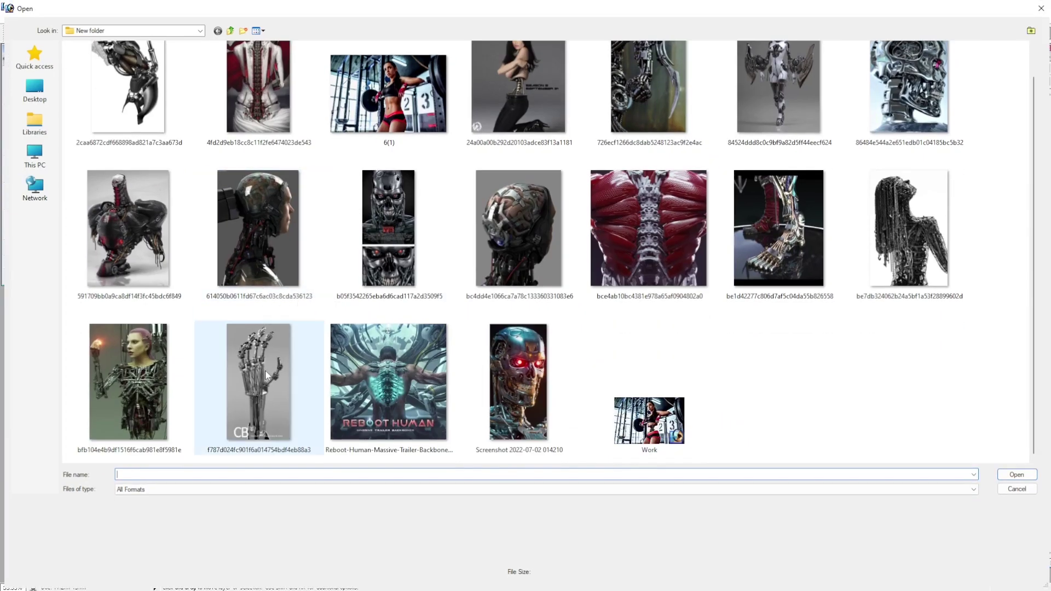
scroll(264, 377, "up", 1)
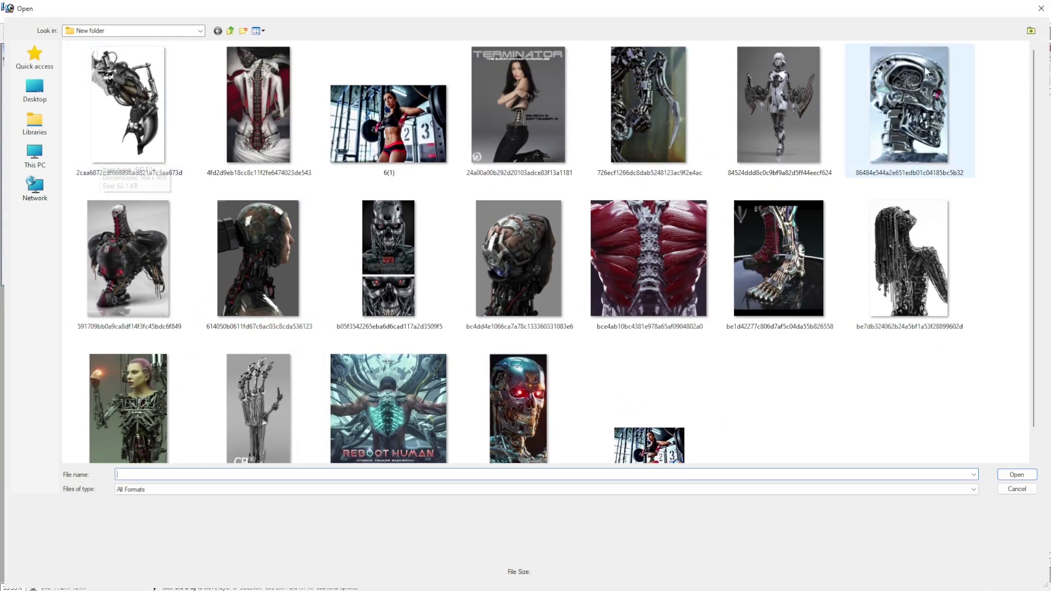
key("Escape")
key("ctrl+o")
double_click(413, 379)
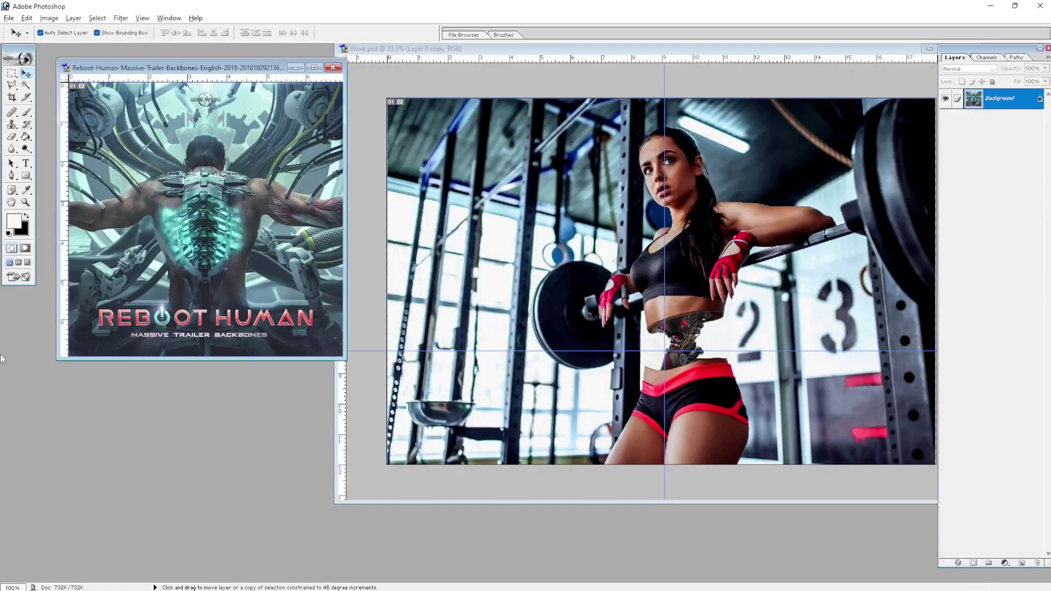
- Zoom on the upper-right cables, lasso a tube, and drag it into Work.psd
key("z")
left_click_drag(266, 106, 287, 150)
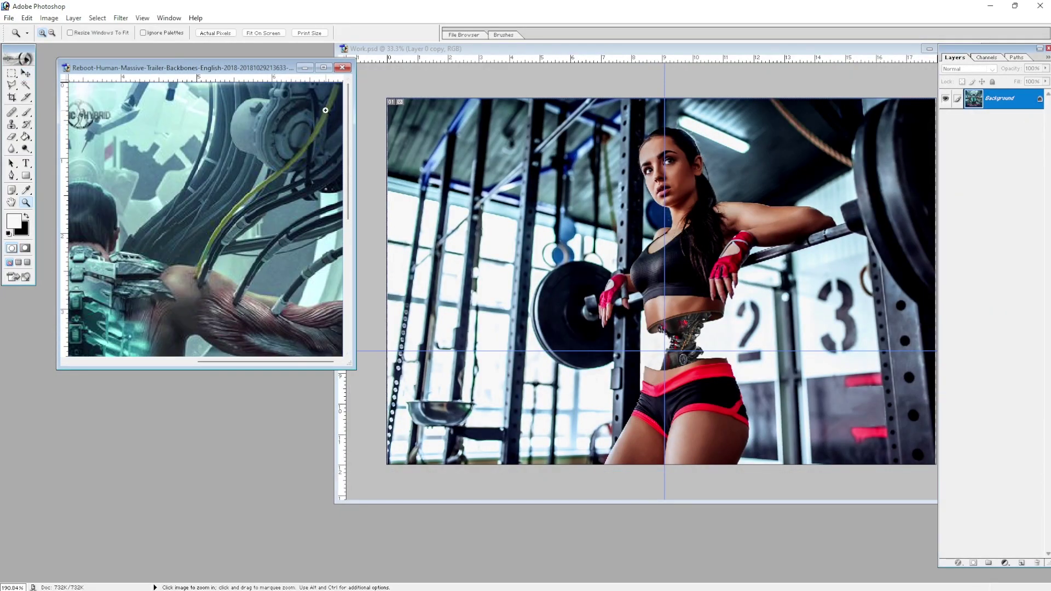
key("l")
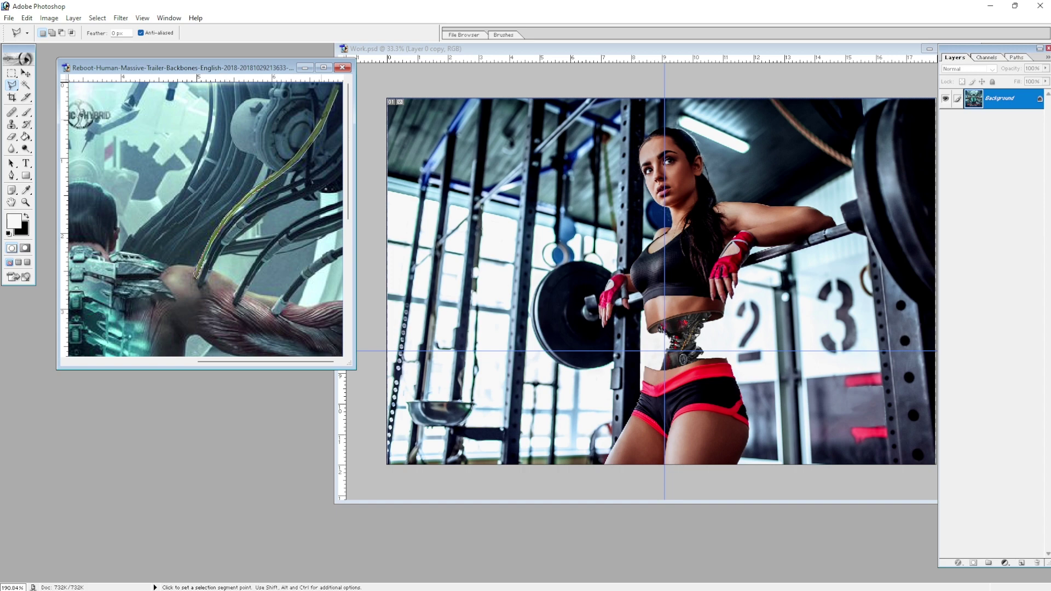
key("v")
left_click_drag(247, 208, 655, 309)
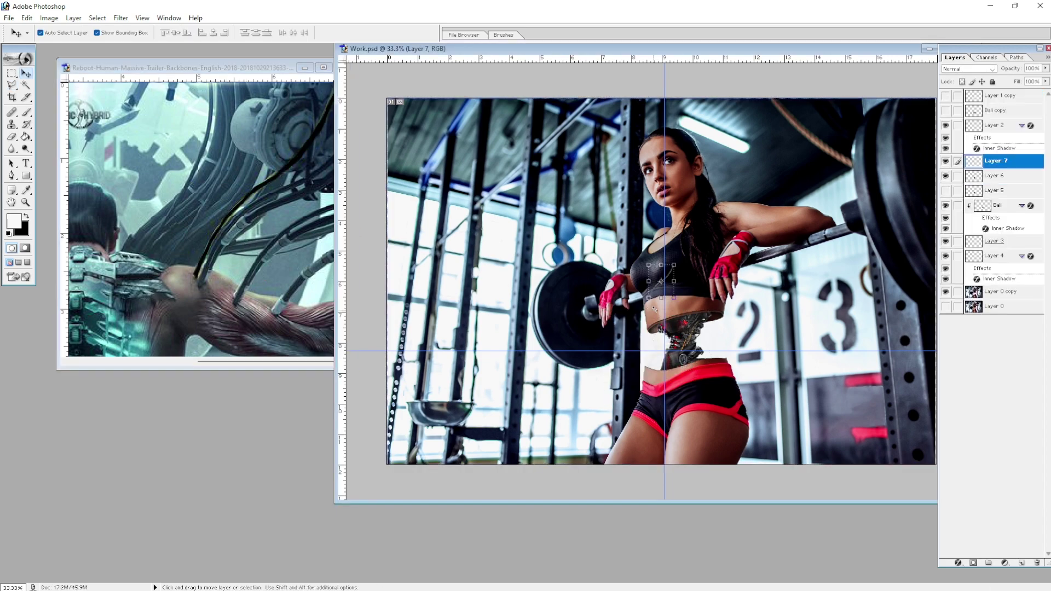
key("ctrl+alt+0")
- Delete the pasted cable piece and zoom closer on the waist mechanism
left_click_drag(611, 202, 767, 361)
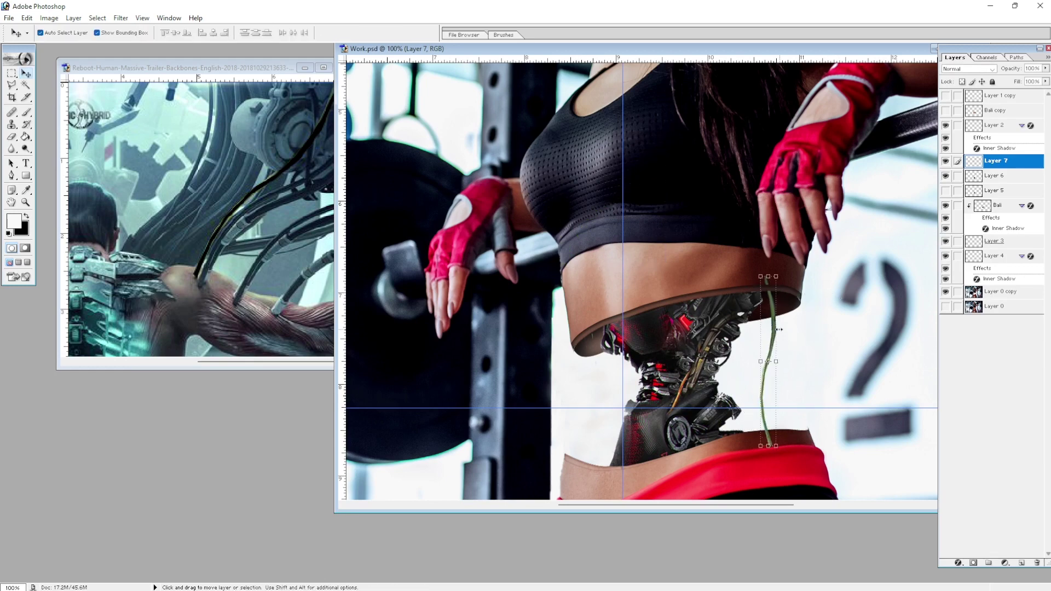
key("Delete")
key("ctrl+plus")
key("ctrl+plus")
- Draw a curved Pen arc and fill it orange on a new layer as the first cable
key("p")
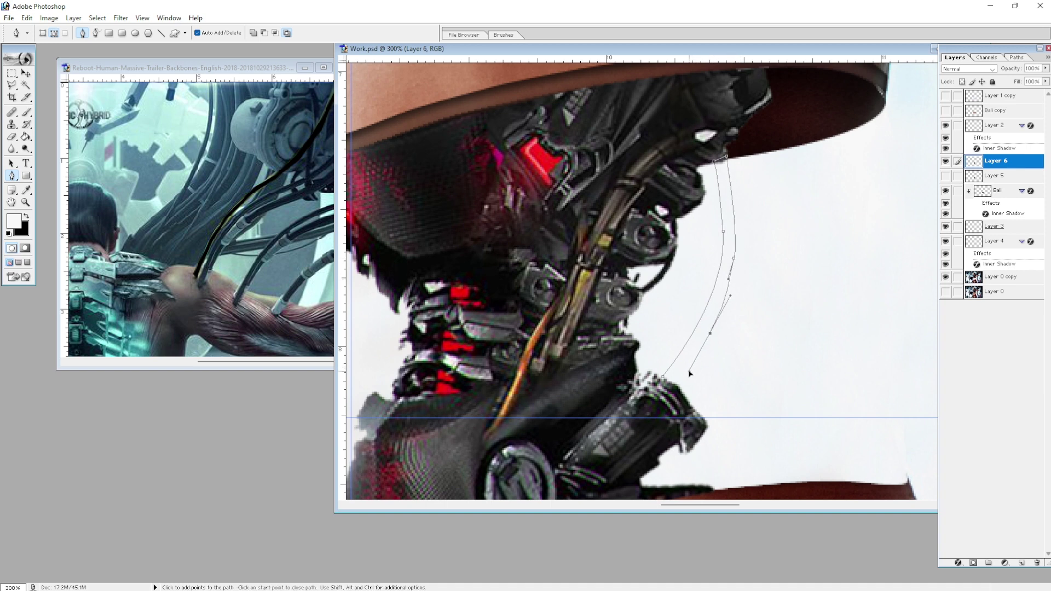
mouse_move(701, 268)
left_mouse_down()
mouse_move(733, 271)
mouse_move(714, 242)
left_mouse_up()
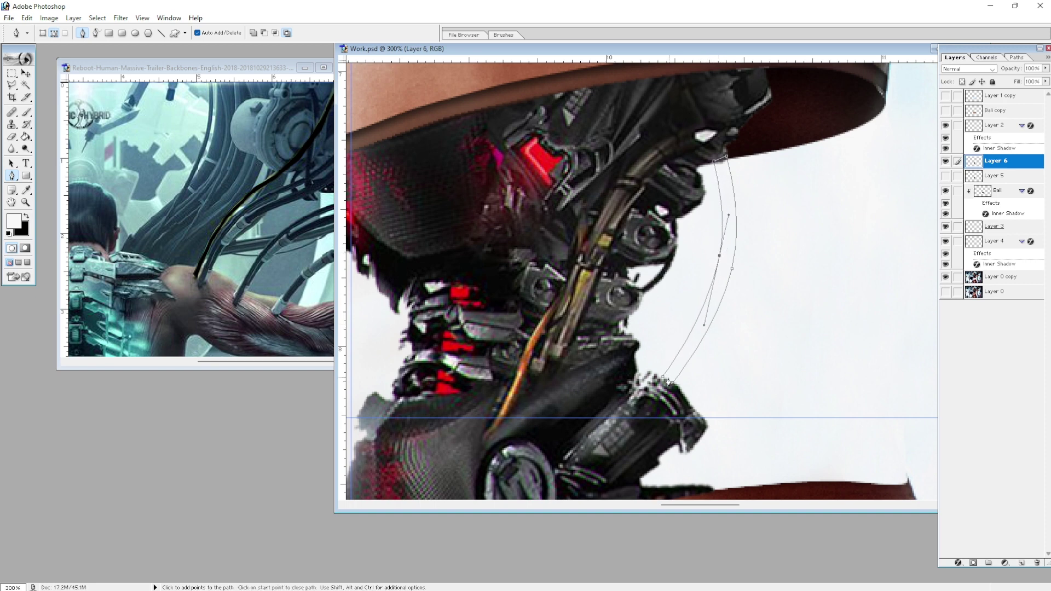
key("ctrl+shift+alt+n")
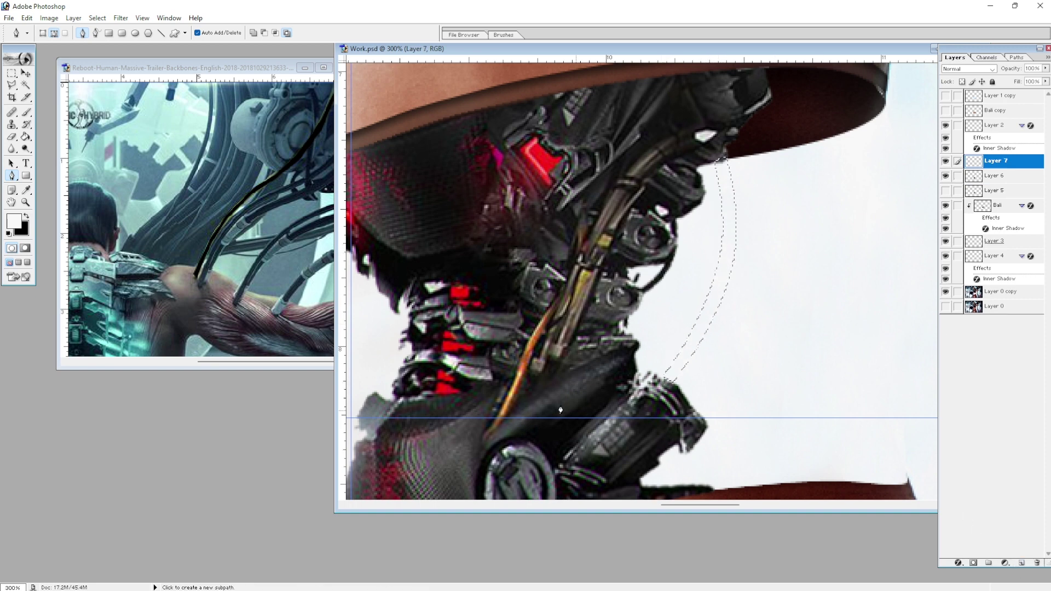
key("i")
left_click(523, 378)
key("alt+BackSpace")
key("v")
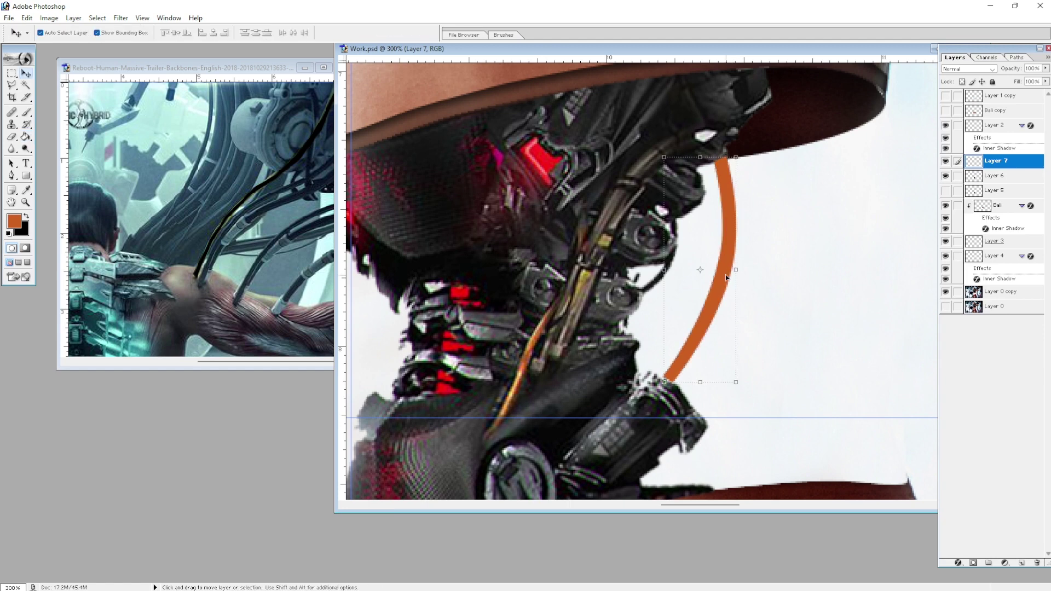
left_click_drag(727, 278, 738, 272)
key("Escape")
- Draw a second curved path beside the arc and stroke it as another orange cable
key("p")
left_click(722, 268, "ctrl")
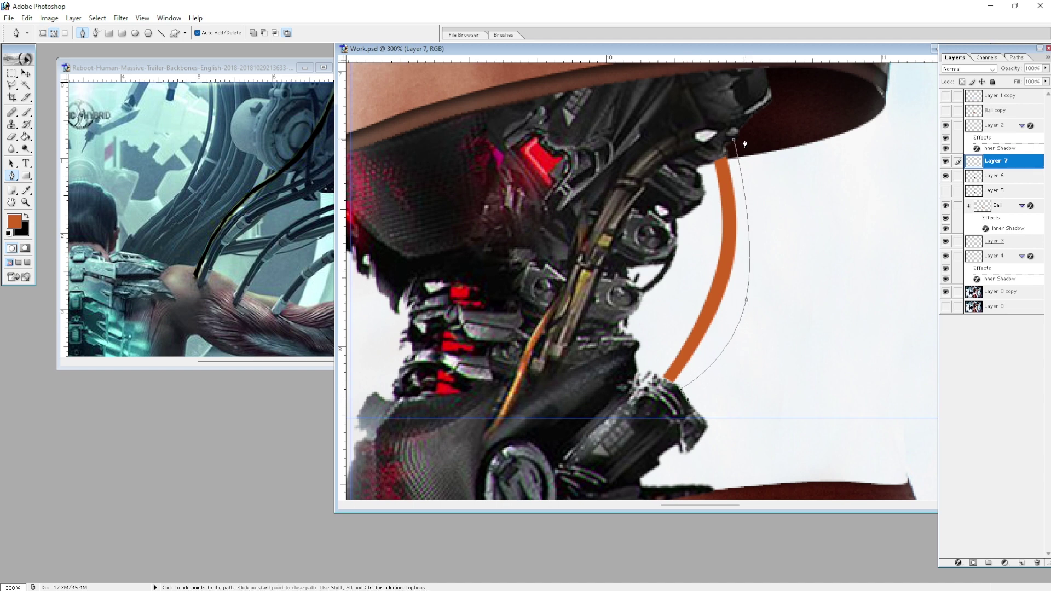
left_click_drag(721, 267, 760, 292)
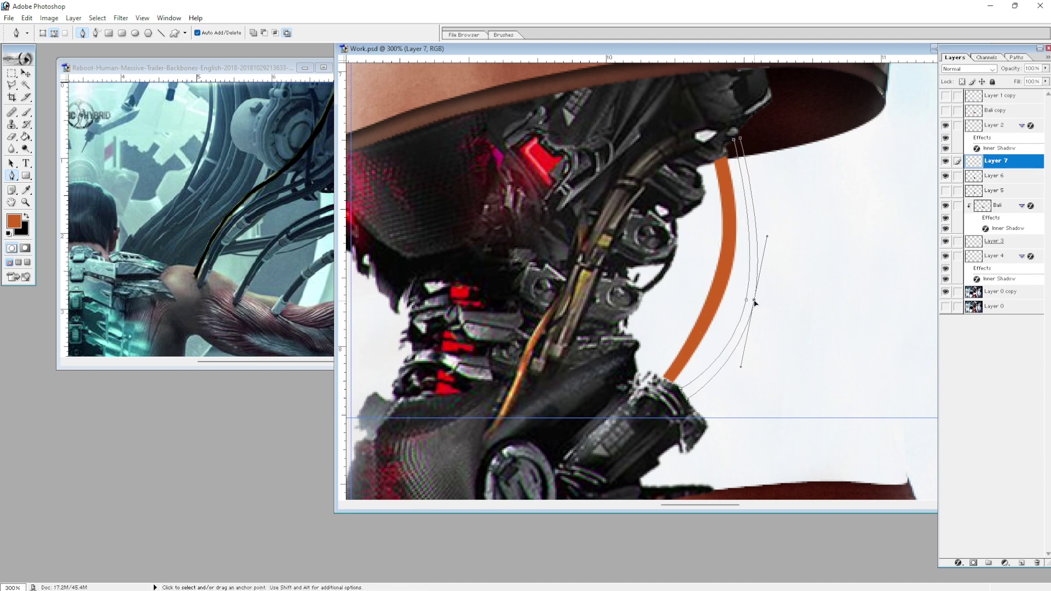
left_click_drag(690, 405, 710, 275)
key("Return")
scroll(793, 230, "down", 1)
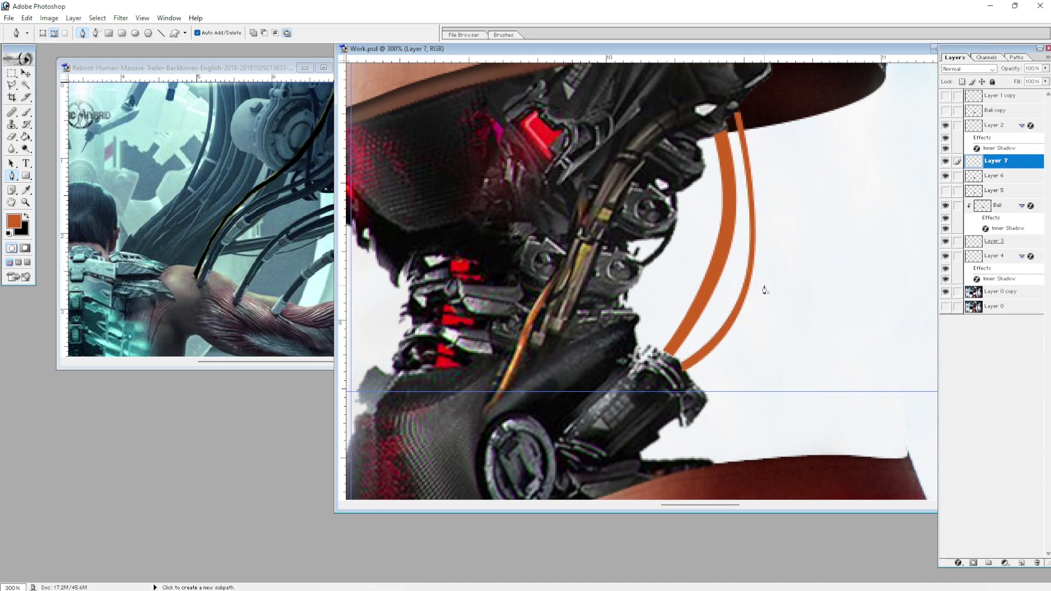
- Duplicate the cable layer, shift it right, and reposition another copy further left
key("b")
key("v")
key("ctrl+j")
left_click_drag(750, 273, 758, 273)
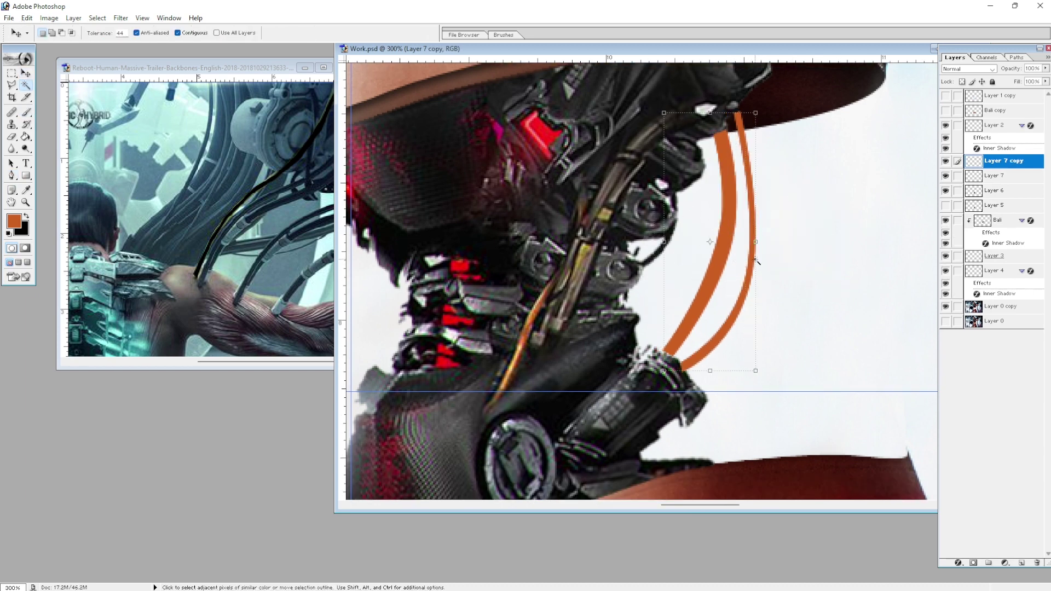
key("ctrl+shift+alt+n")
key("ctrl+t")
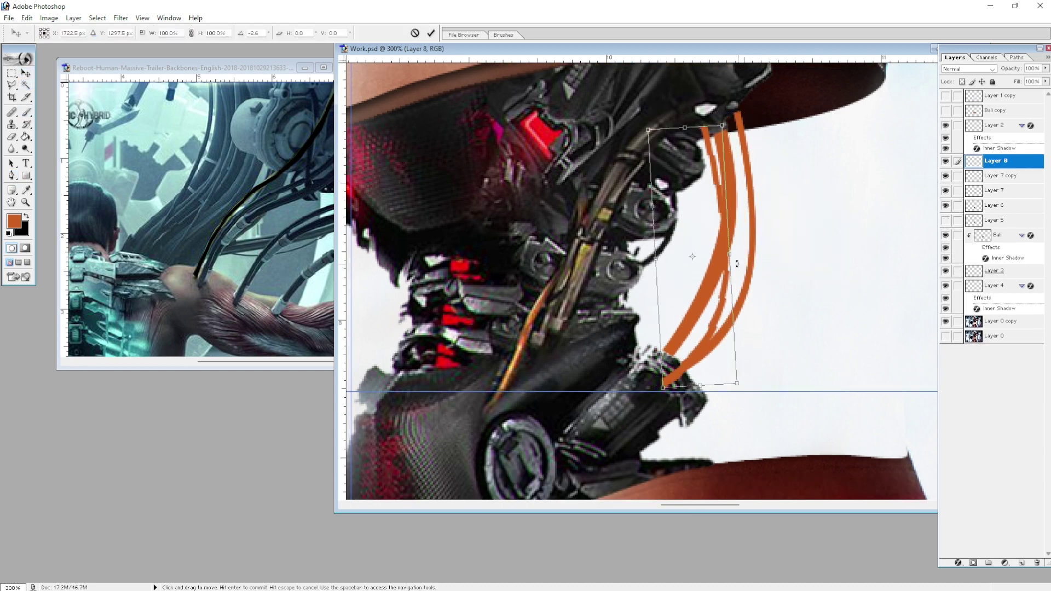
mouse_move(757, 272)
left_mouse_down()
mouse_move(706, 199)
mouse_move(751, 190)
mouse_move(803, 217)
mouse_move(734, 241)
left_mouse_up()
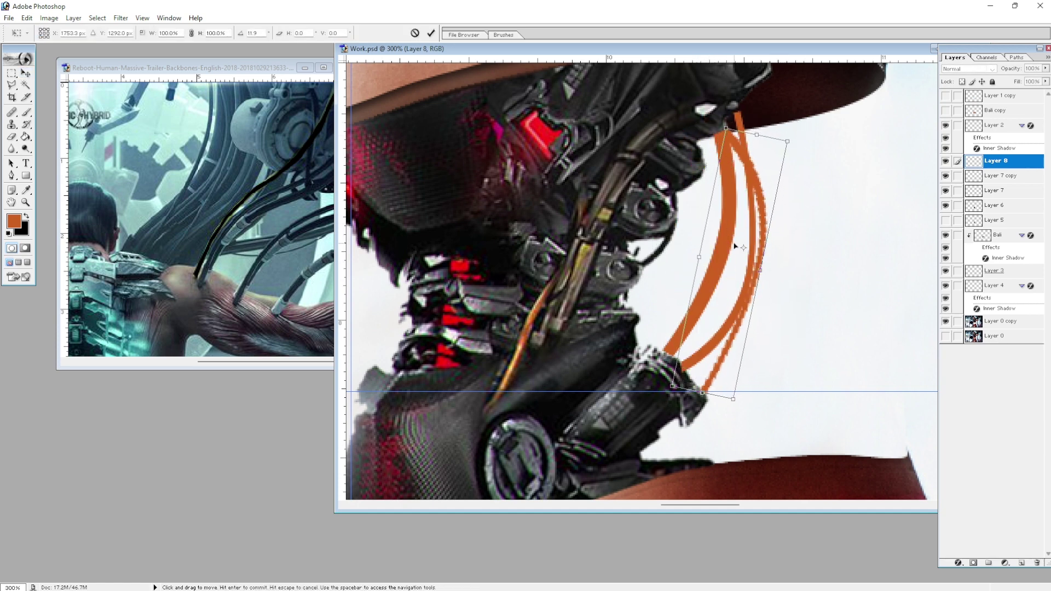
key("Return")
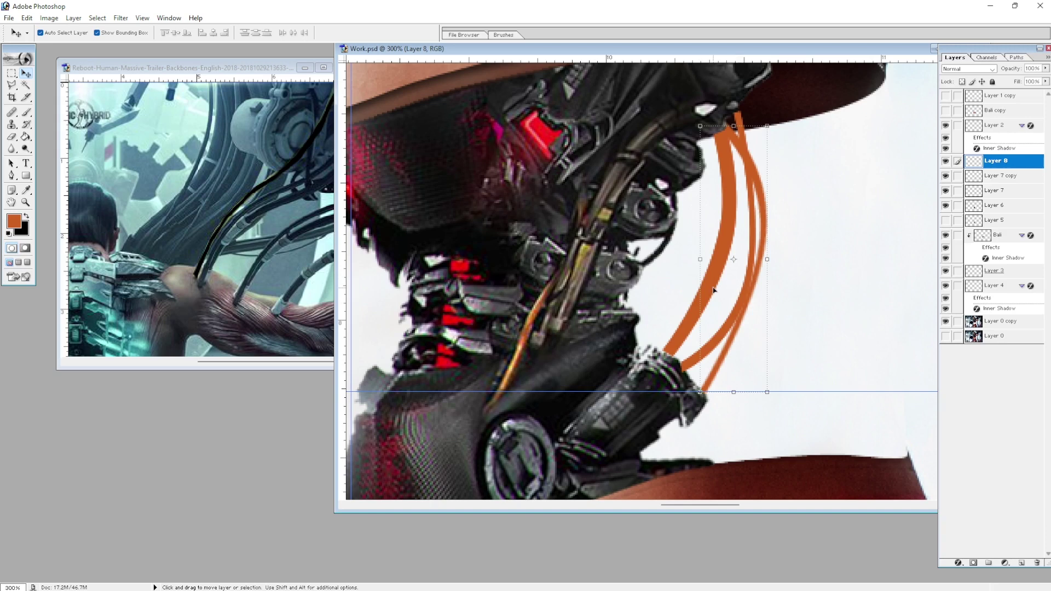
- Duplicate the latest cable, flip it horizontally, and rotate it toward the waist's lower left
key("ctrl+j")
key("ctrl+t")
right_click(711, 141)
left_click(728, 273)
right_click(692, 221)
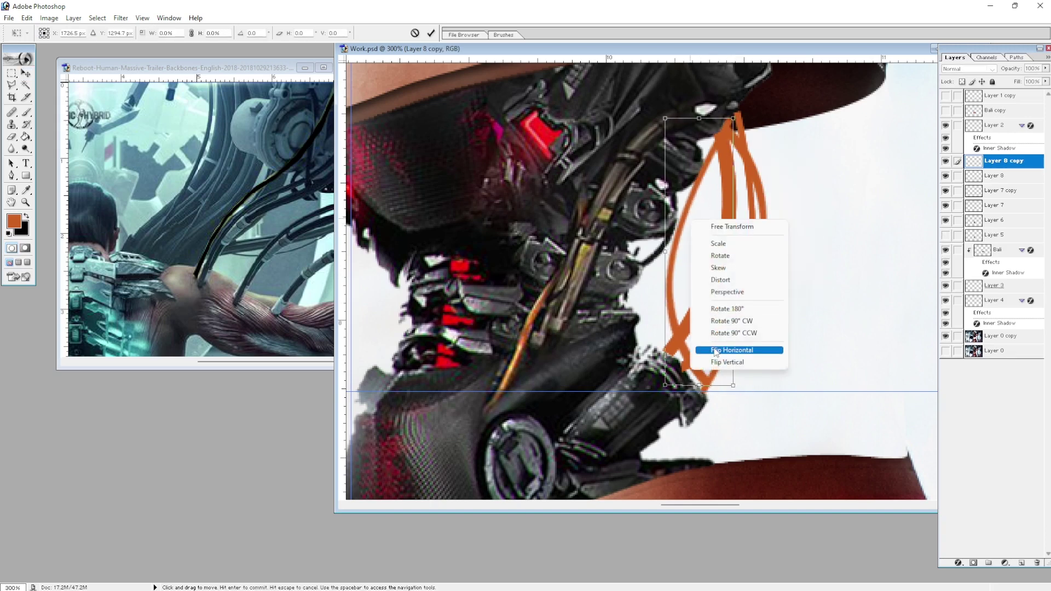
left_click(715, 351)
mouse_move(755, 236)
left_mouse_down()
mouse_move(761, 142)
mouse_move(797, 166)
left_mouse_up()
left_click_drag(734, 175, 716, 163)
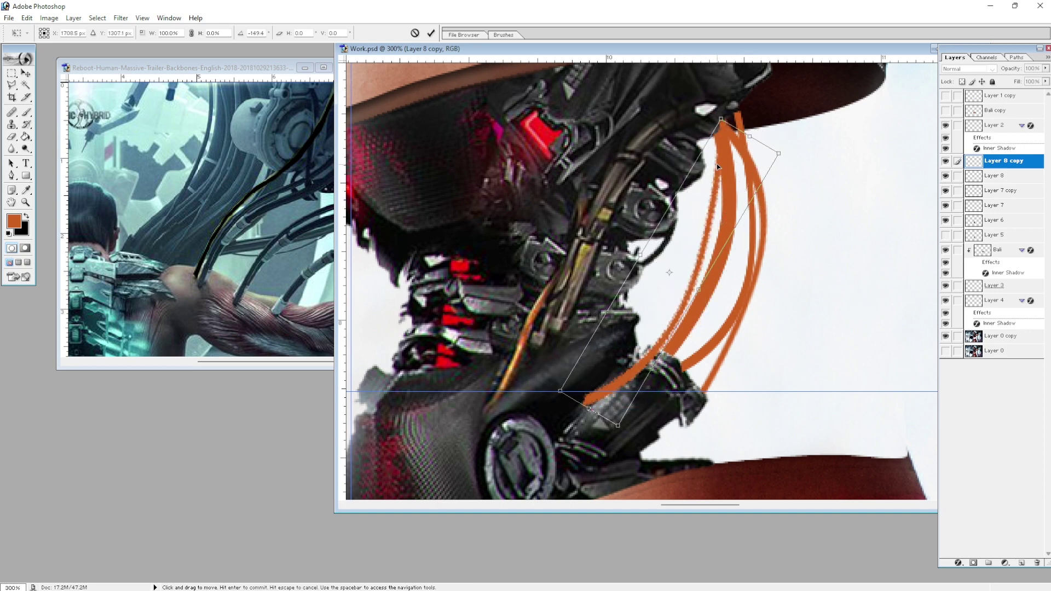
key("Return")
- Merge the Layer 7 copy cable down into Layer 7
key("l")
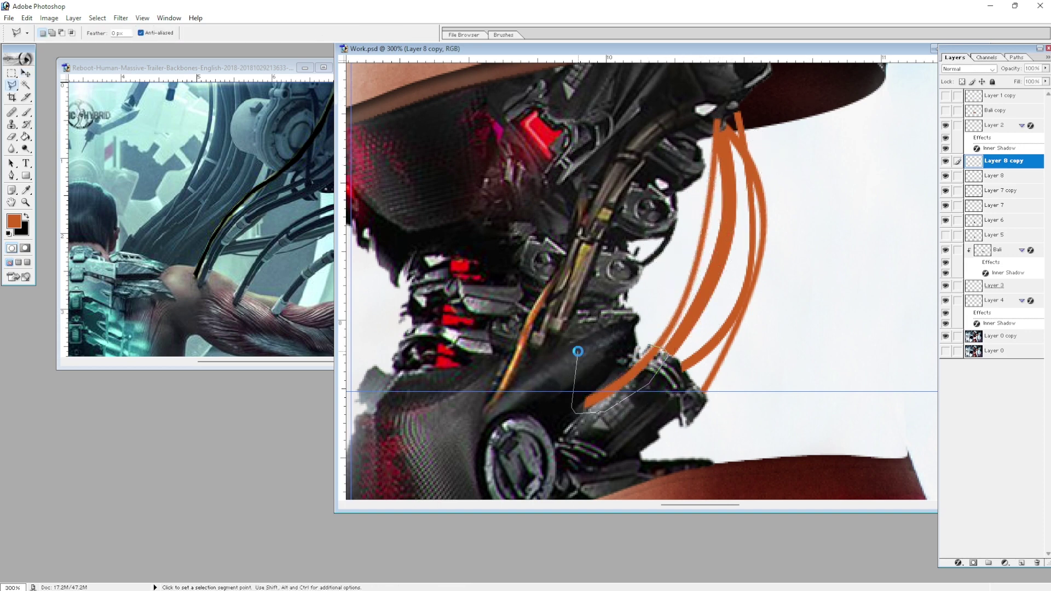
key("Escape")
left_click(685, 361, "ctrl")
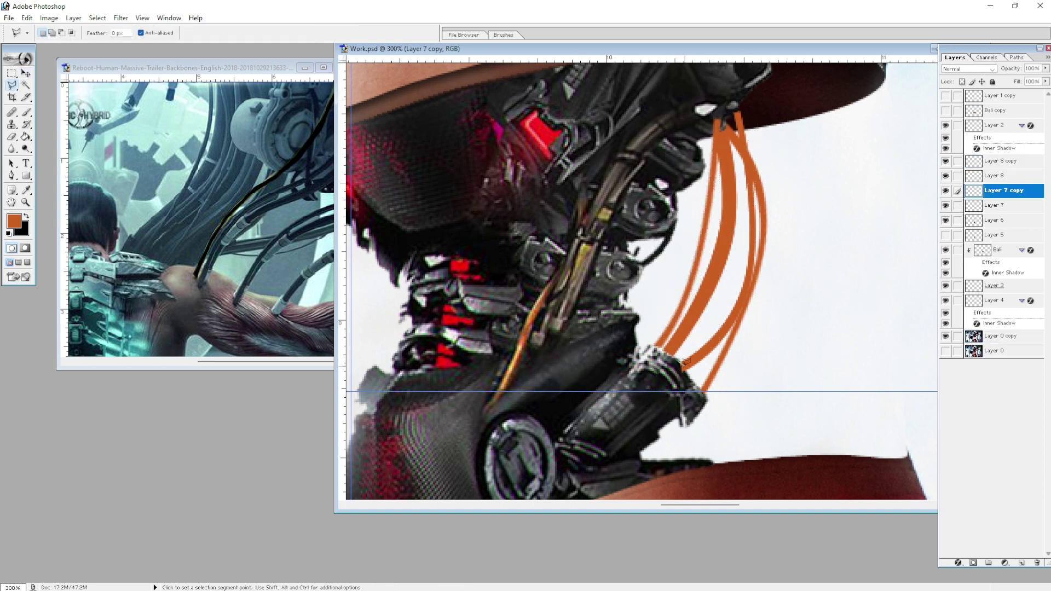
key("v")
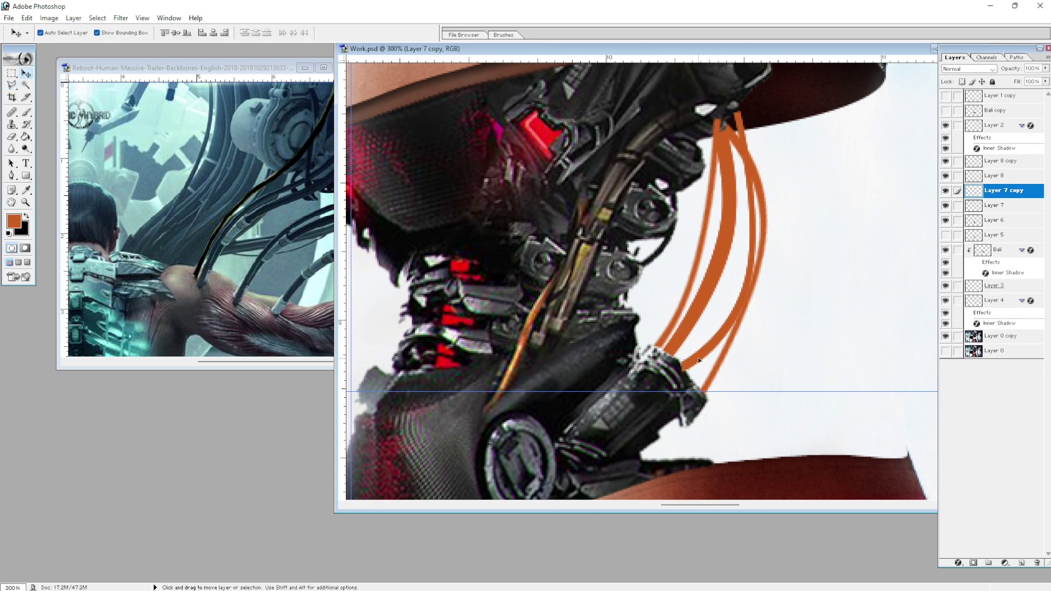
key("ctrl+e")
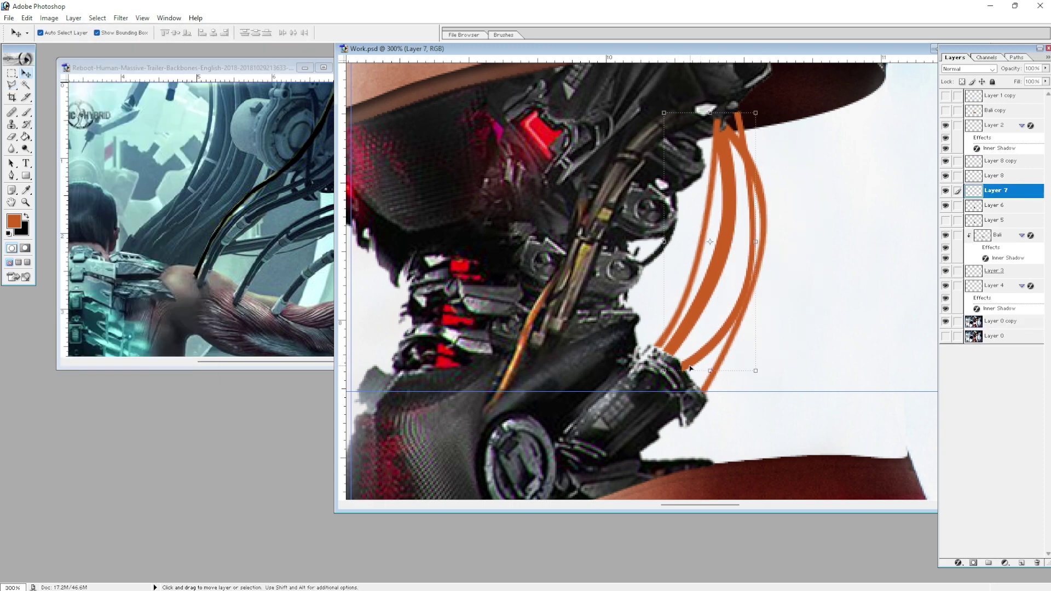
- Save the work, zoom out to the whole image, and select the base photo copy layer
key("l")
key("v")
key("ctrl+s")
scroll(630, 389, "up", 1)
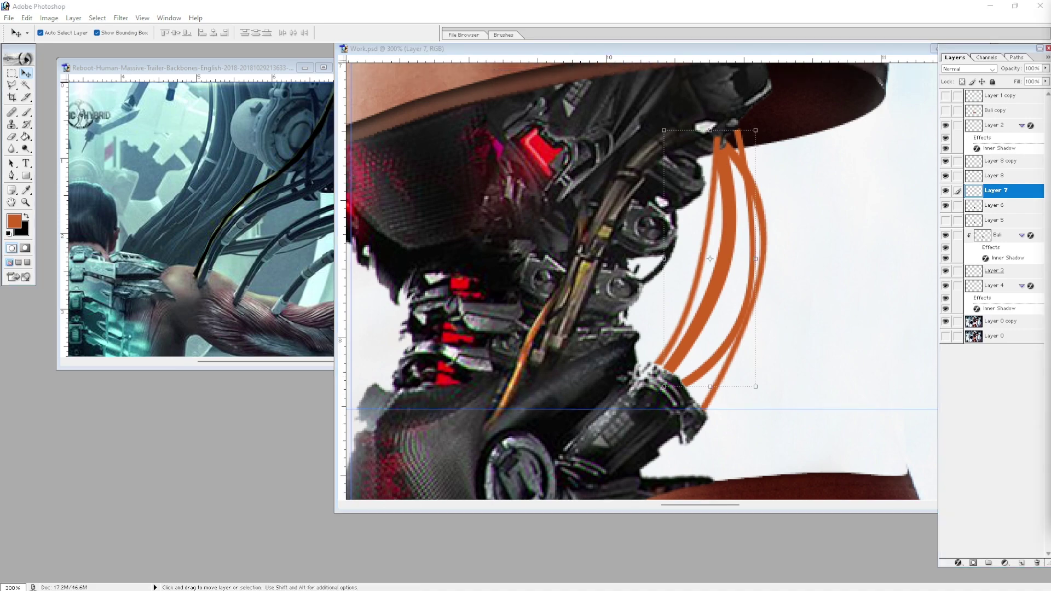
key("ctrl+minus")
key("ctrl+minus")
key("ctrl+minus")
key("ctrl+minus")
key("ctrl+minus")
left_click(777, 393)
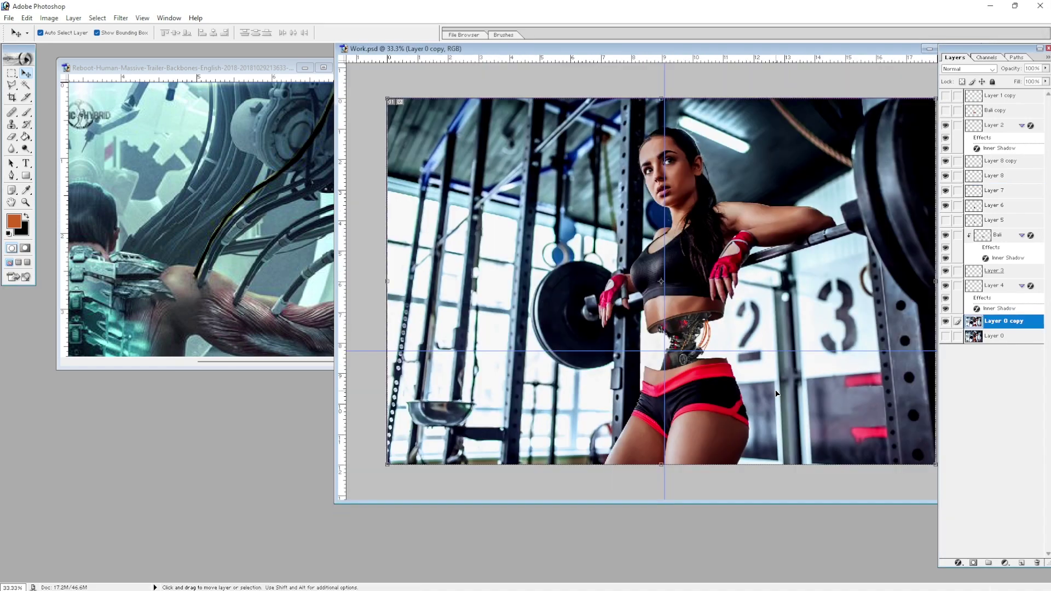
- Confirm the orange cable stroke, reshape the grey strip along the cables, and adjust its Levels
key("ctrl+plus")
key("ctrl+plus")
key("ctrl+plus")
left_click(733, 230)
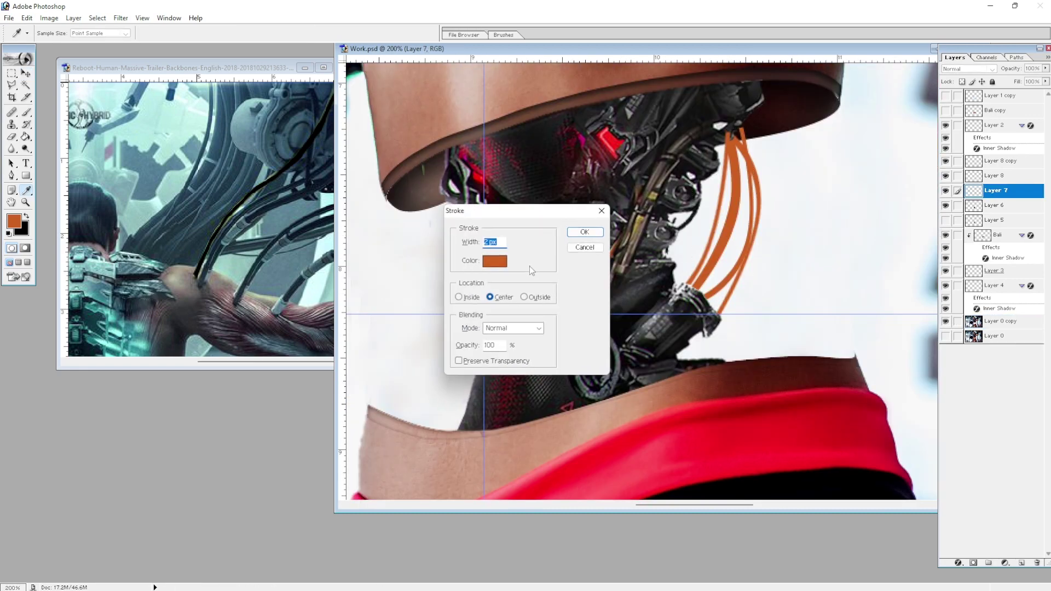
key("Return")
key("v")
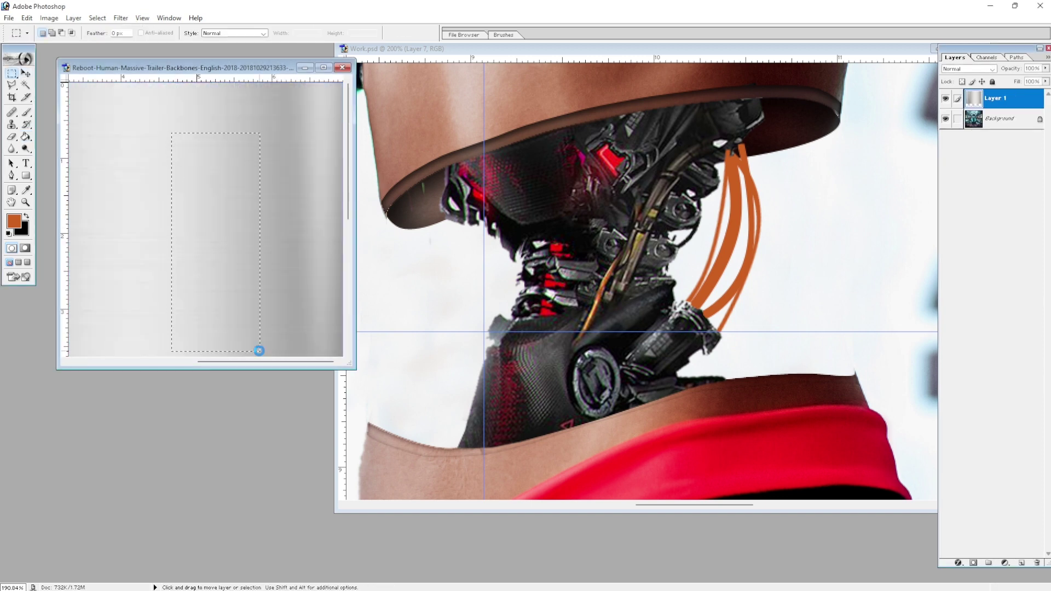
left_click_drag(704, 173, 760, 176)
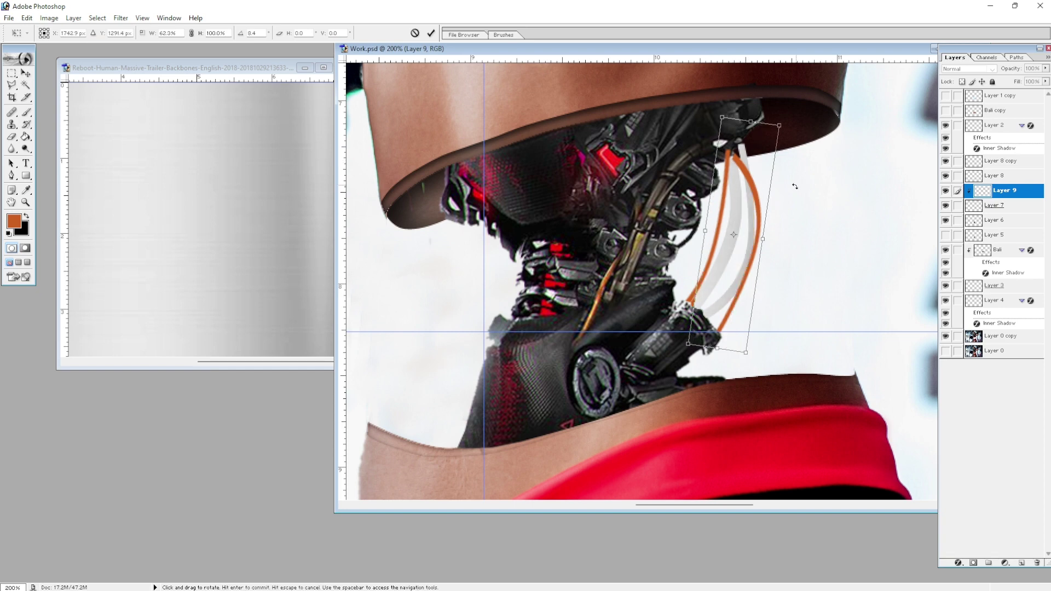
key("Return")
key("ctrl+l")
key("Return")
- Check Layer 7's blending options, then merge the cable copy into Layer 8
key("o")
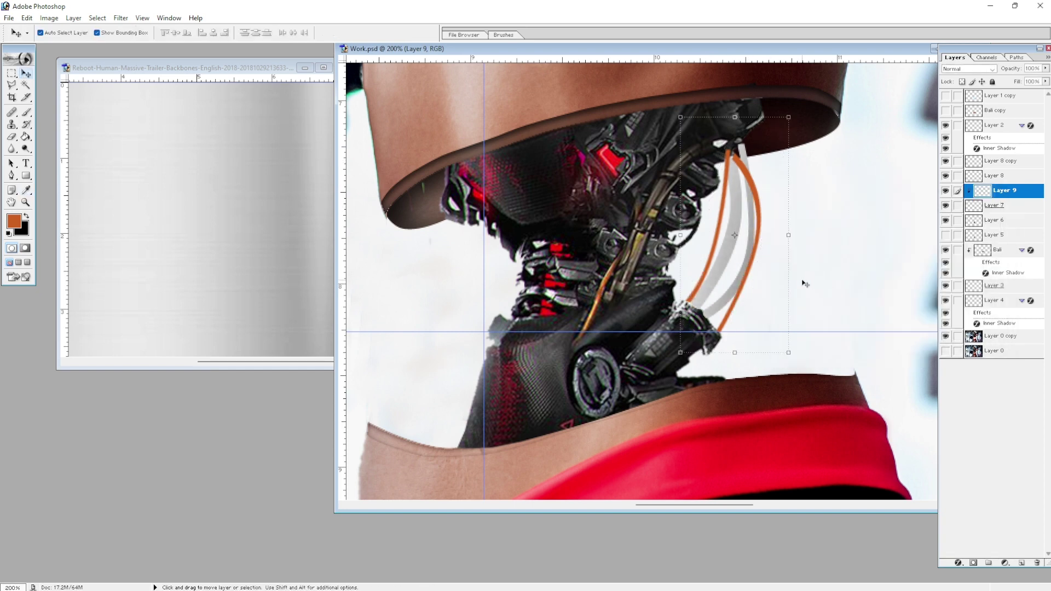
double_click(975, 205)
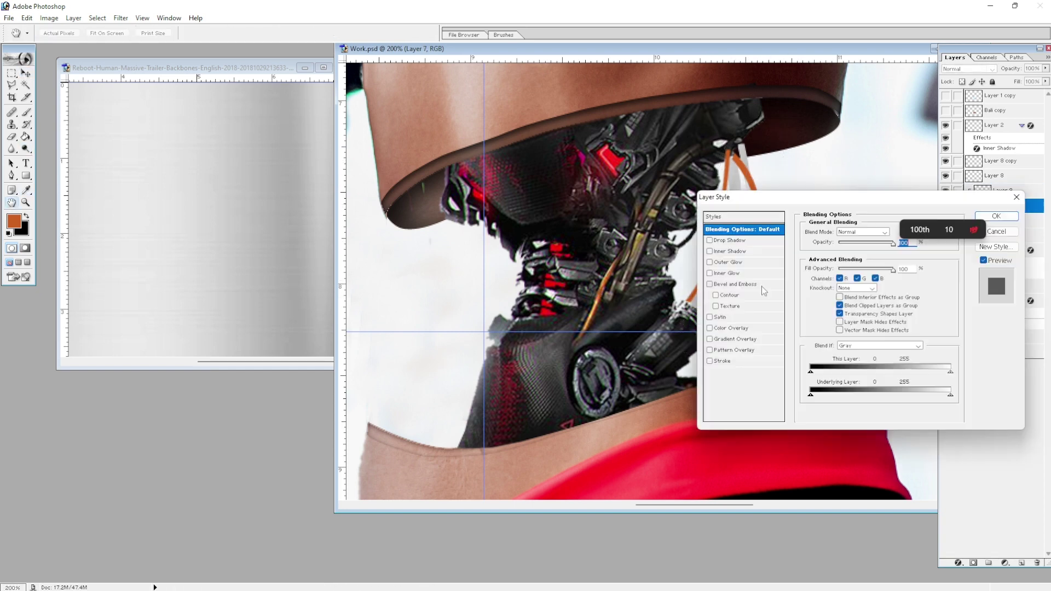
left_click(761, 287)
key("Return")
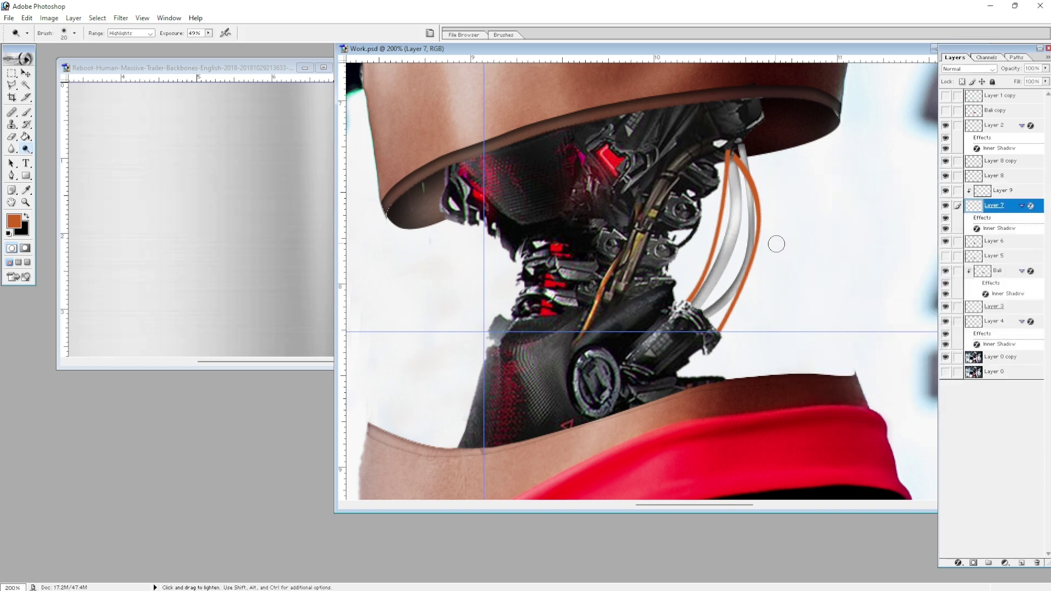
key("v")
left_click(773, 242)
left_click(740, 255)
key("ctrl+e")
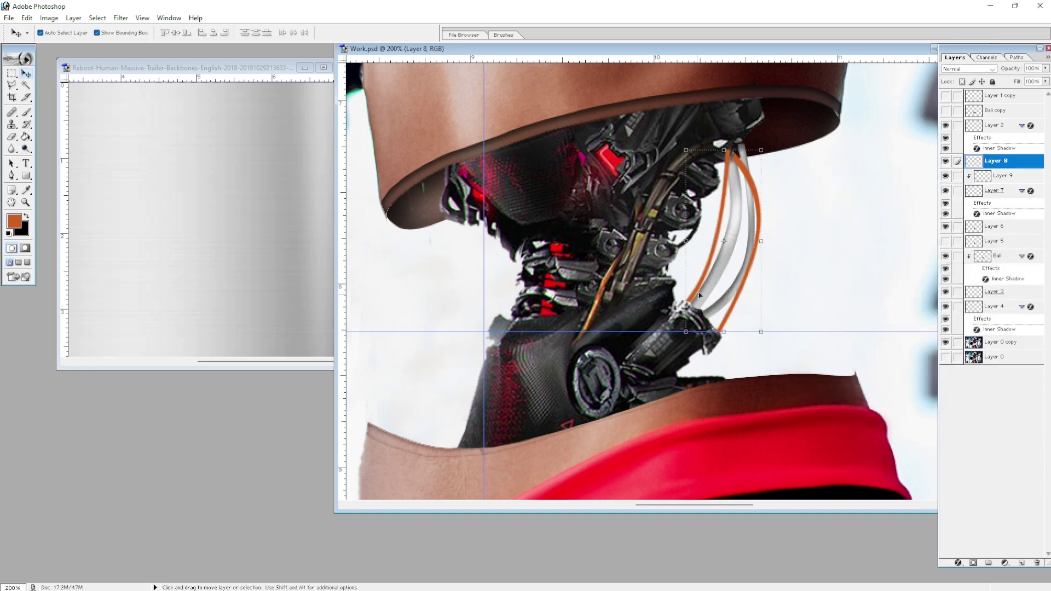
- Add an Inner Shadow layer style to the Layer 8 cables
left_click(982, 163, "ctrl")
key("o")
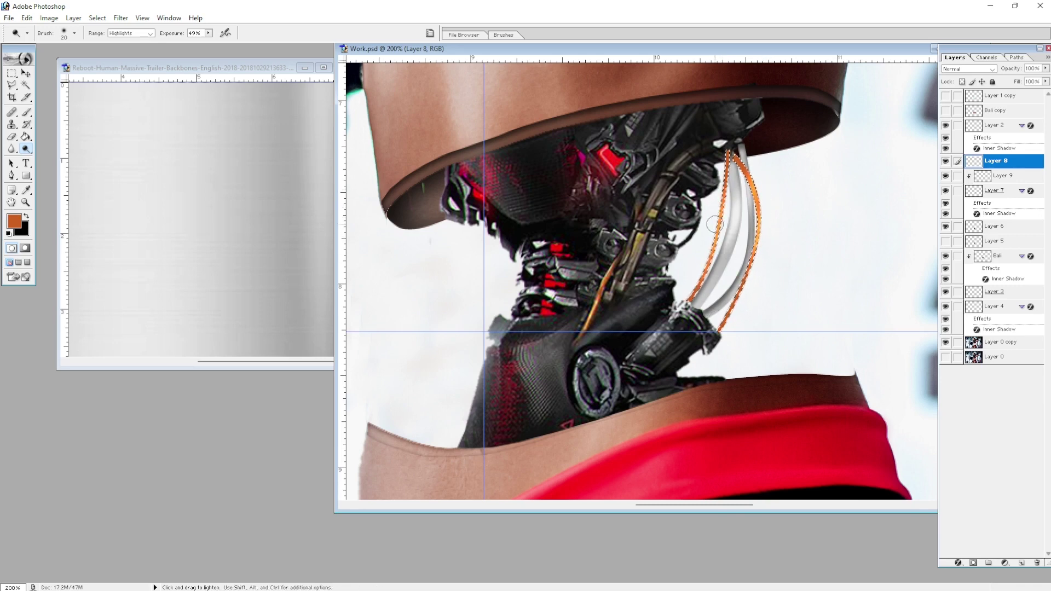
key("ctrl+u")
key("Escape")
double_click(974, 163)
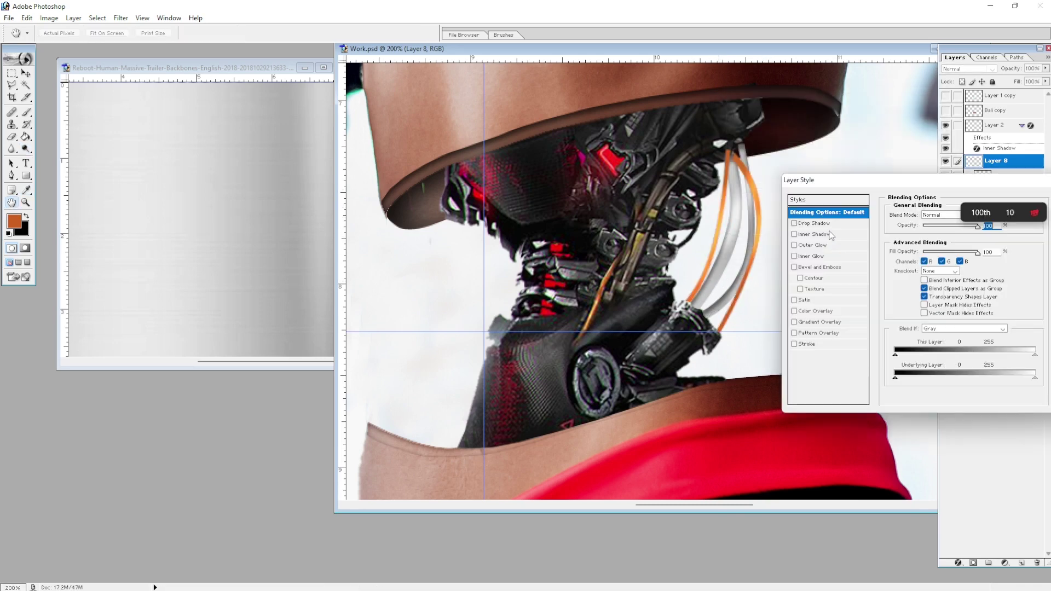
left_click(817, 233)
key("Return")
- Duplicate the cables, shift the copy left, send it two levels down, and skew it
key("v")
key("ctrl+j")
scroll(814, 305, "up", 1)
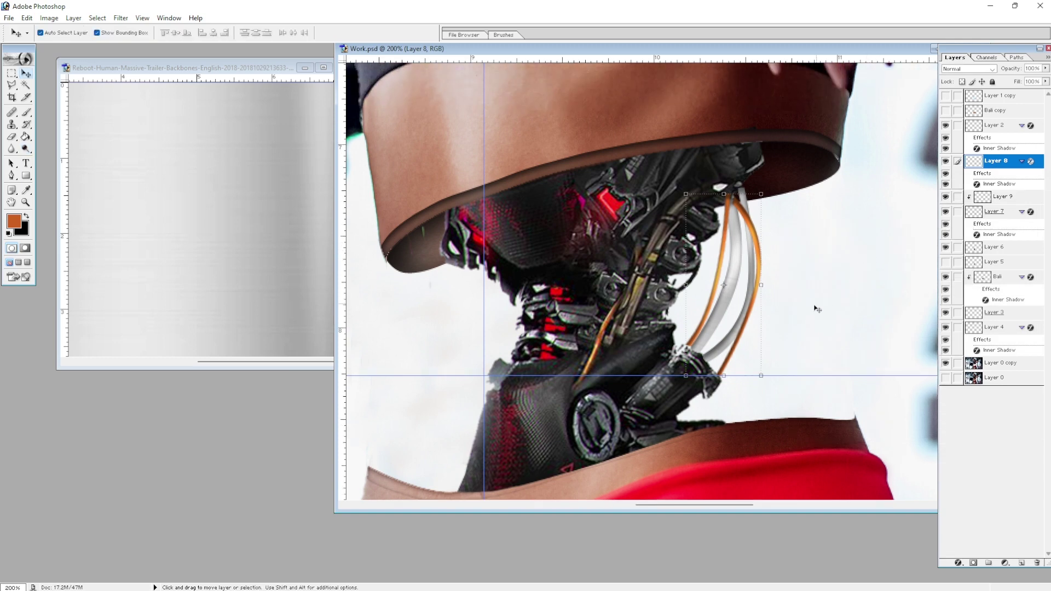
left_click_drag(708, 285, 691, 281)
key("ctrl+bracketleft")
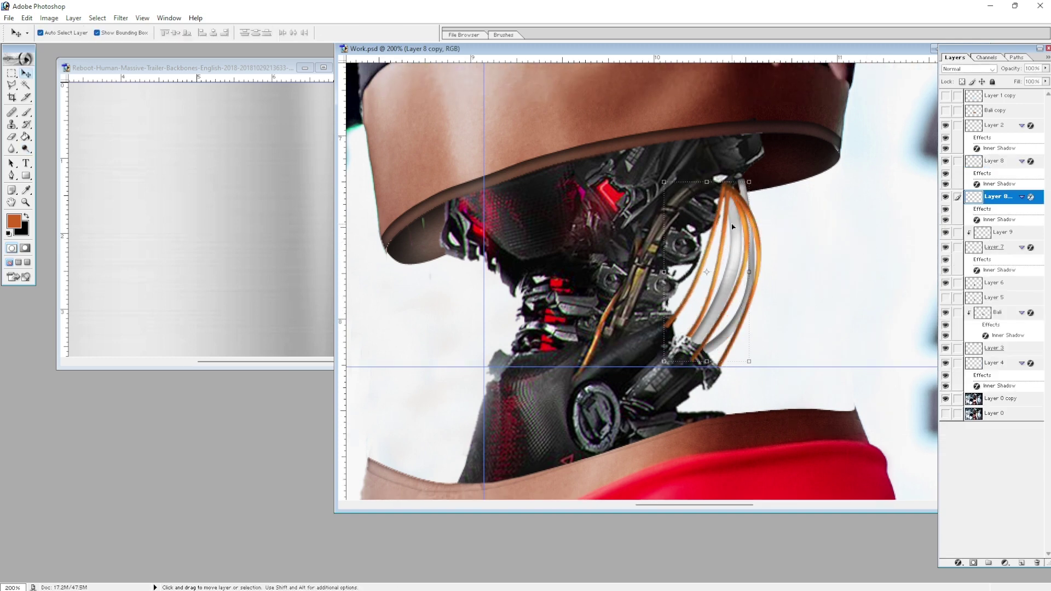
key("ctrl+bracketleft")
key("ctrl+bracketleft")
key("ctrl+bracketleft")
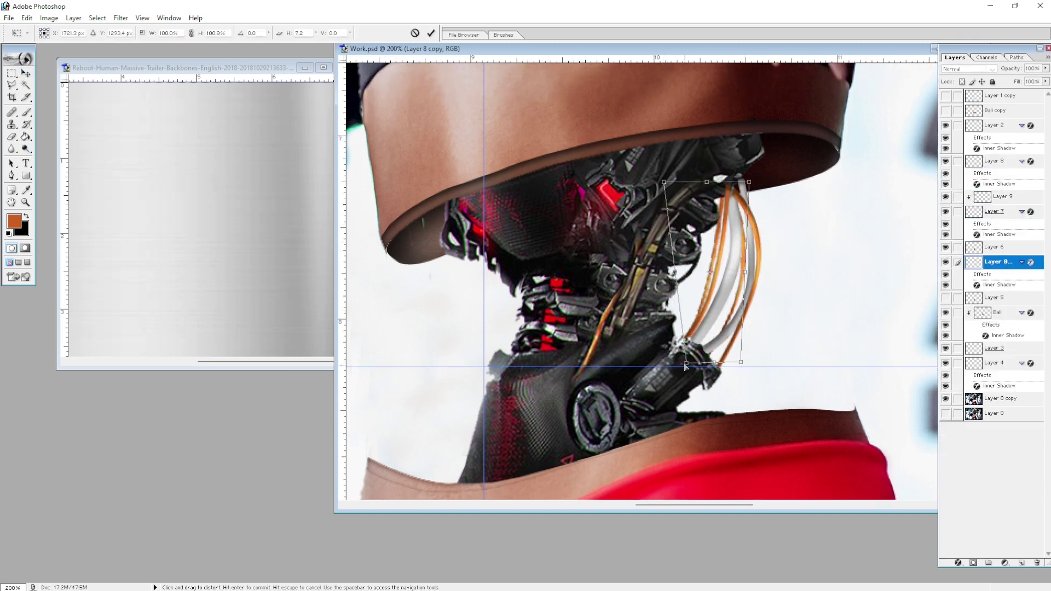
key("ctrl+t")
left_click_drag(698, 362, 692, 360)
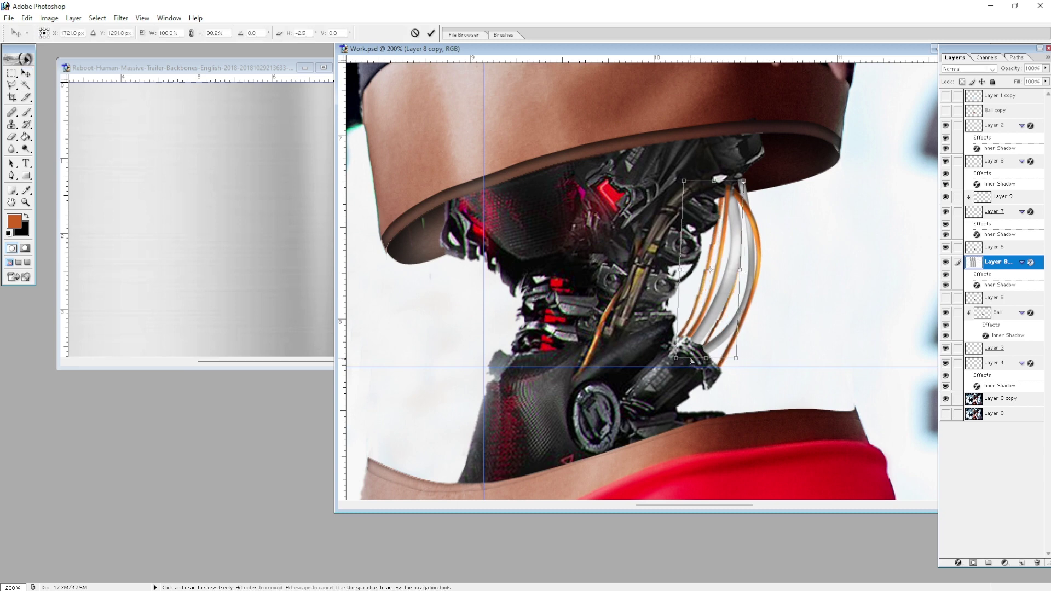
key("Return")
left_click(744, 211)
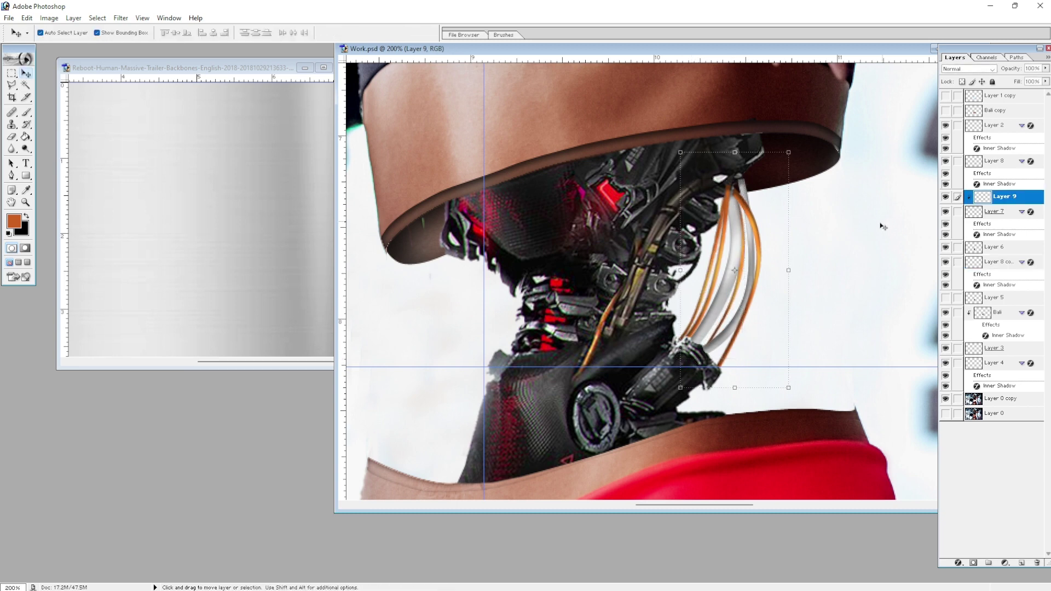
- Shift the copied cables' hue toward red with Hue/Saturation
key("ctrl+u")
key("Escape")
left_click(996, 261)
key("ctrl+u")
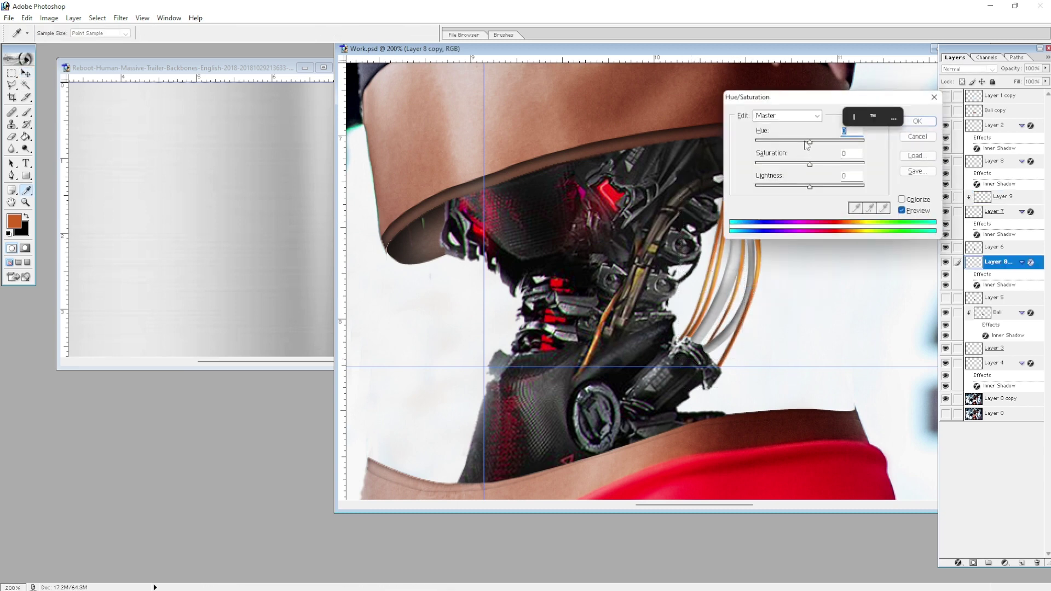
left_click_drag(806, 144, 785, 144)
key("Return")
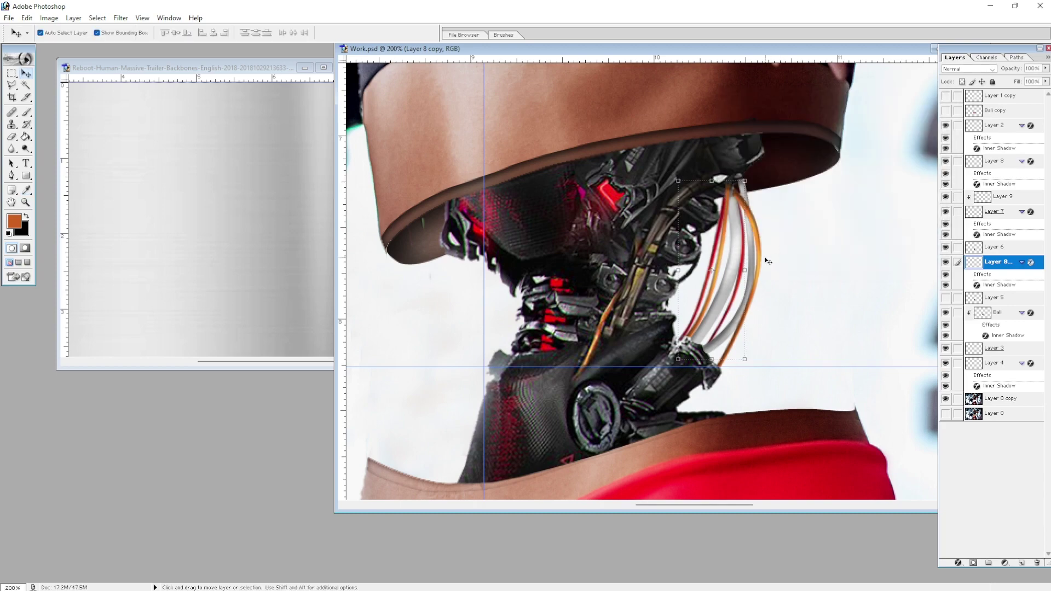
- Lasso the rear Layer 9 cables and darken them with Levels
key("o")
key("ctrl+minus")
key("ctrl+minus")
key("ctrl+minus")
key("w")
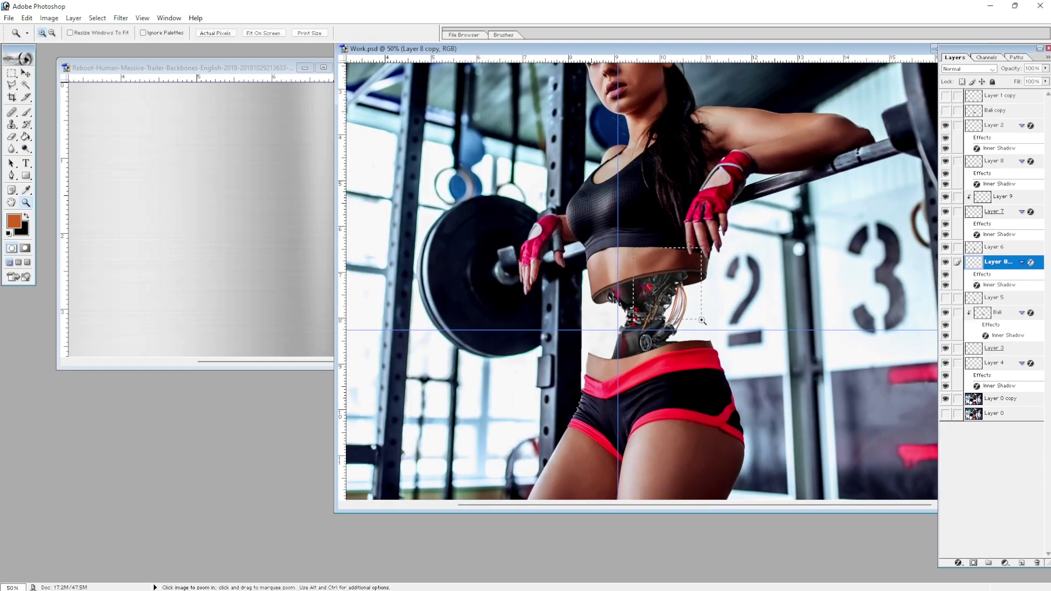
left_click_drag(615, 275, 713, 348)
key("alt+bracketright")
key("alt+bracketright")
key("alt+bracketright")
key("ctrl+d")
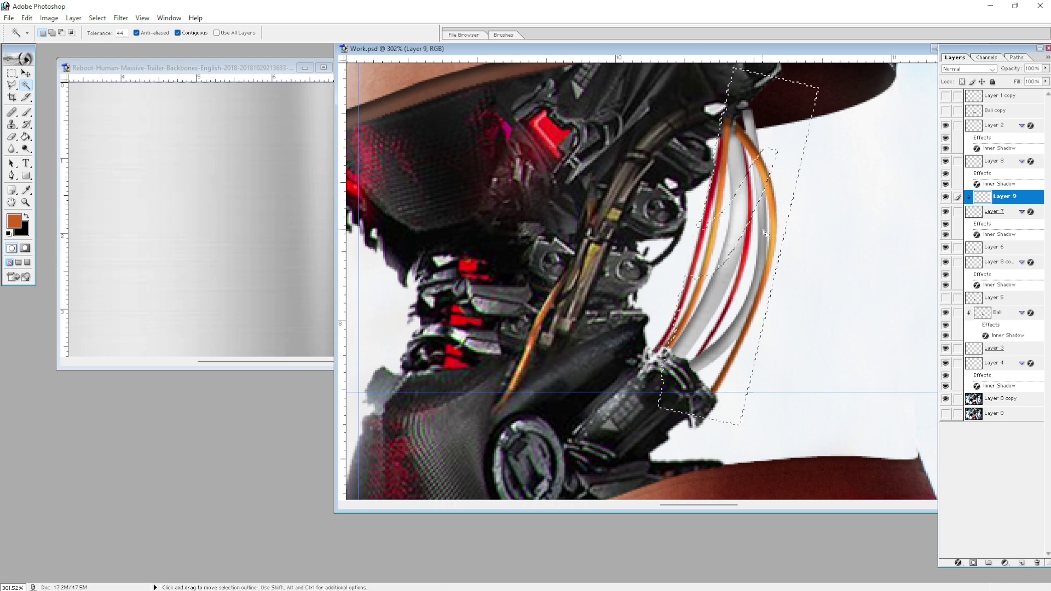
key("l")
left_click(738, 116)
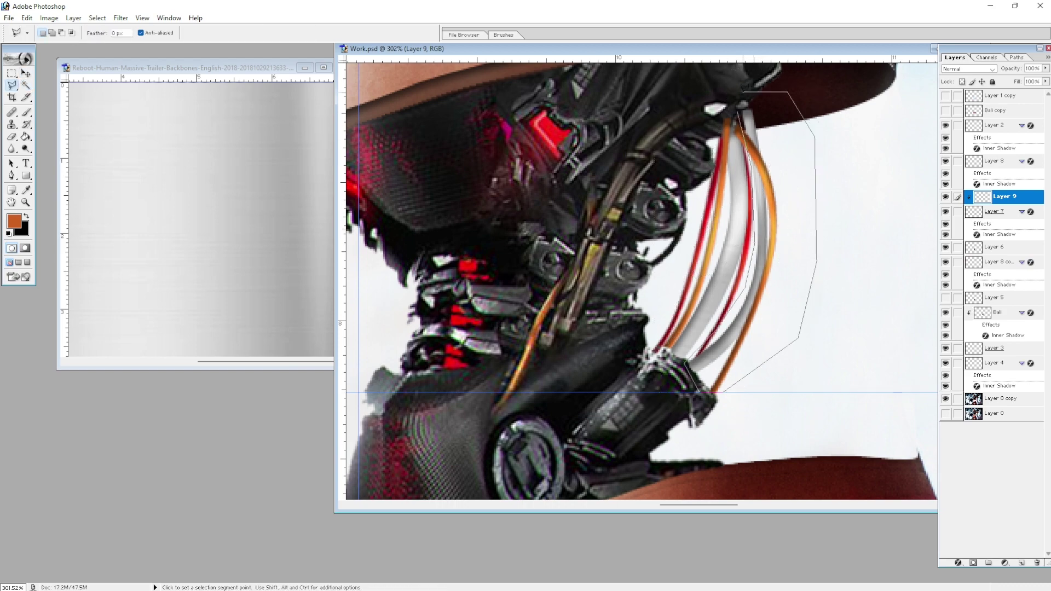
left_click(687, 363)
left_click(738, 116)
key("ctrl+l")
key("Return")
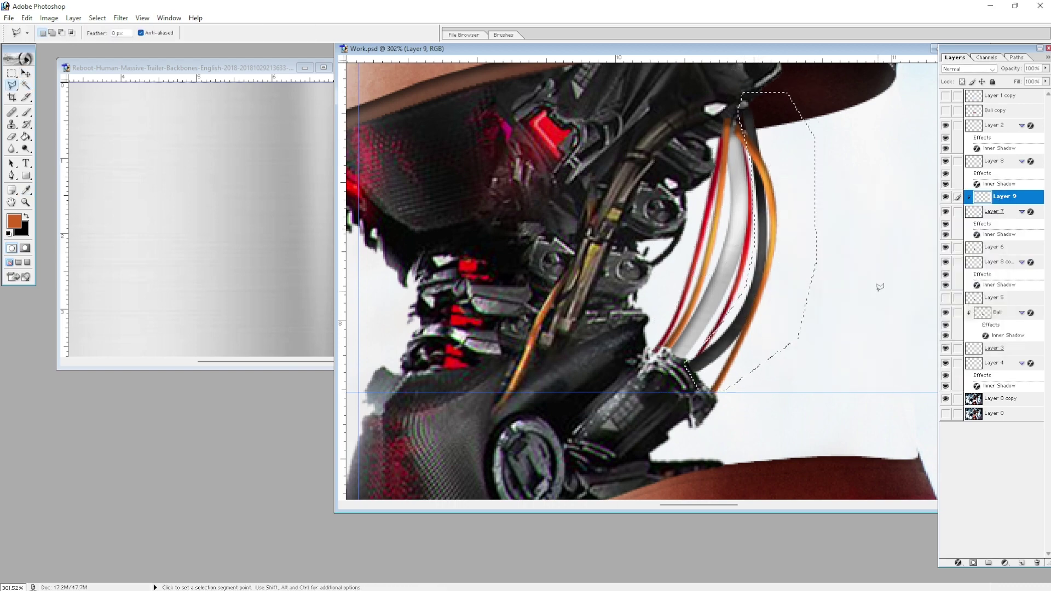
- Select the Layer 0 copy photo layer and make Layer 5's metal parts visible
key("ctrl+alt+0")
key("v")
scroll(736, 294, "down", 5)
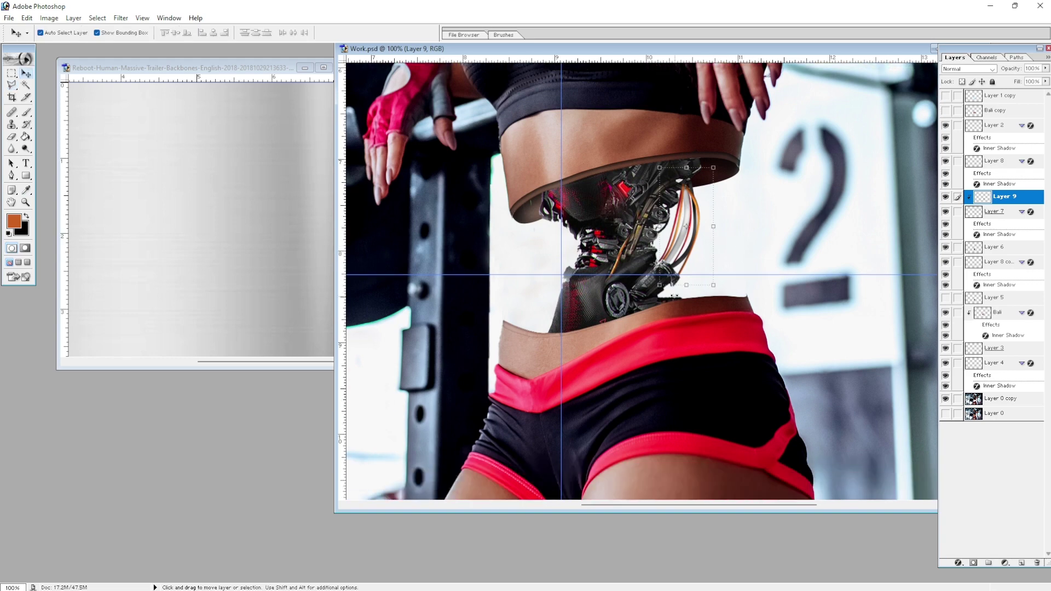
left_click(832, 311)
key("ctrl+plus")
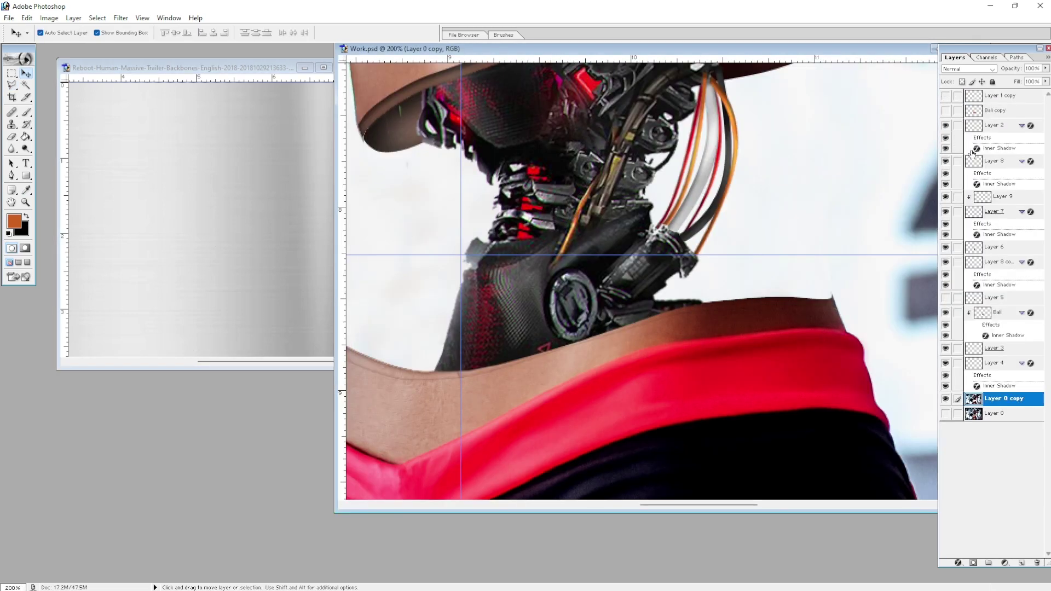
left_click(945, 297)
- Bring the robot reference image forward and create a new document for the part
right_click(723, 220)
left_click(276, 227)
key("ctrl+n")
key("Return")
- Paste the robot-part image, outline the arm piece, and commit its placement
key("ctrl+v")
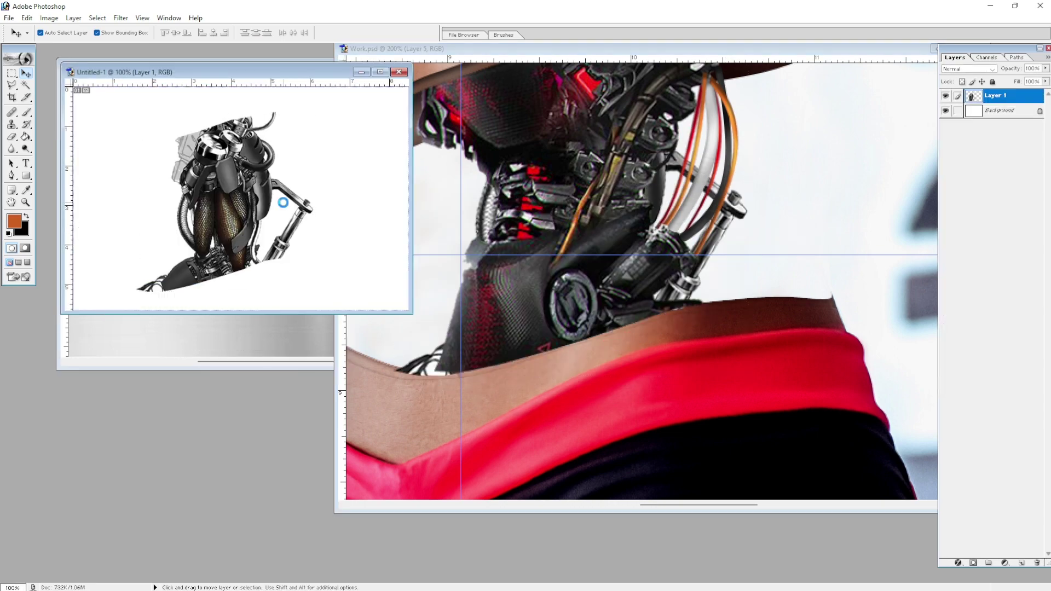
key("l")
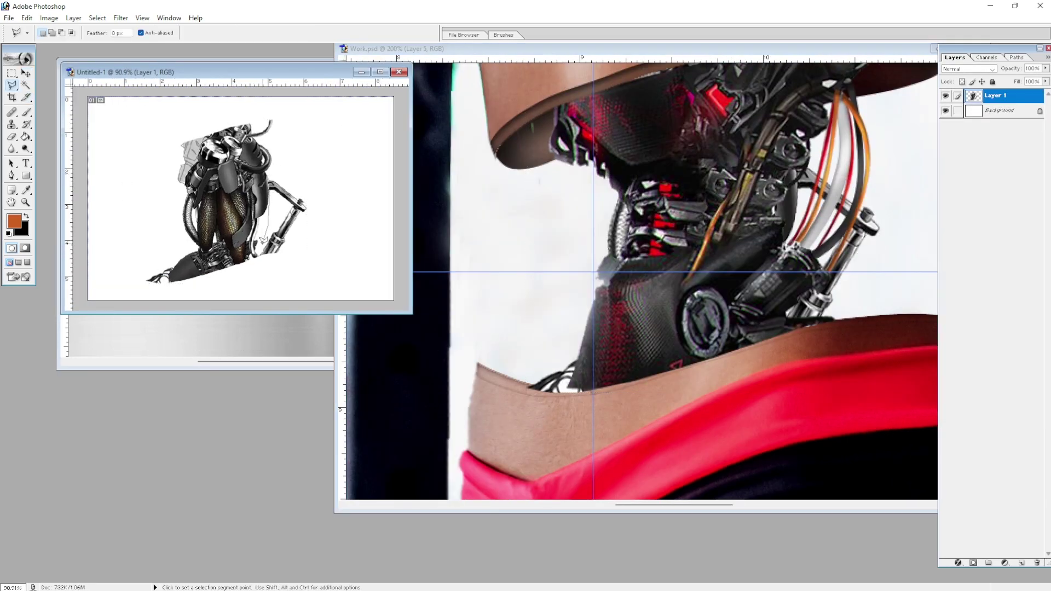
left_click(279, 163)
key("ctrl+t")
right_click(280, 208)
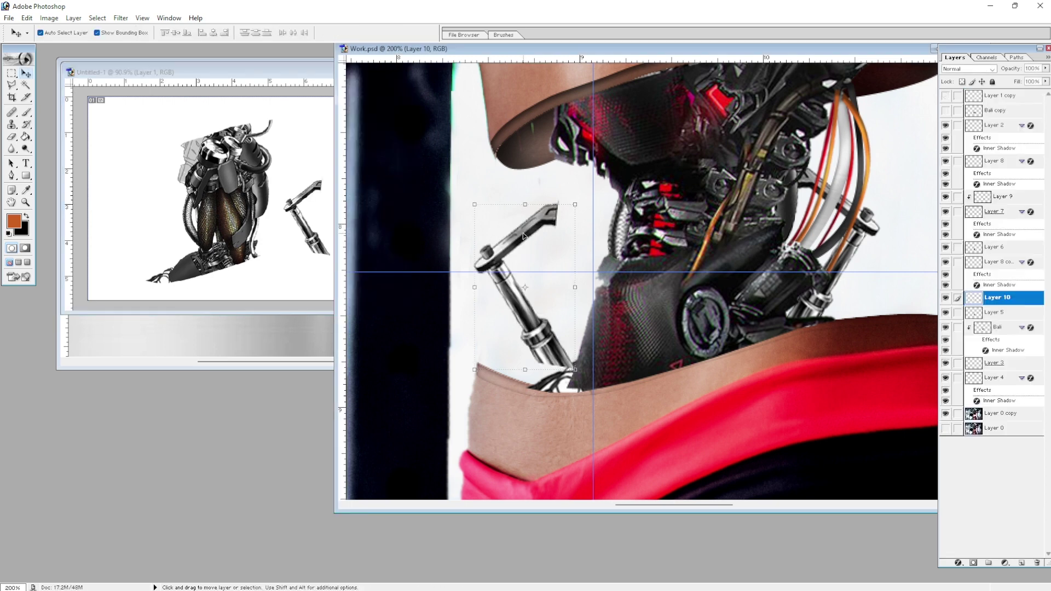
right_click(480, 223)
left_click(547, 324)
key("Return")
- Rotate the piston piece upright beside the torso
key("ctrl+t")
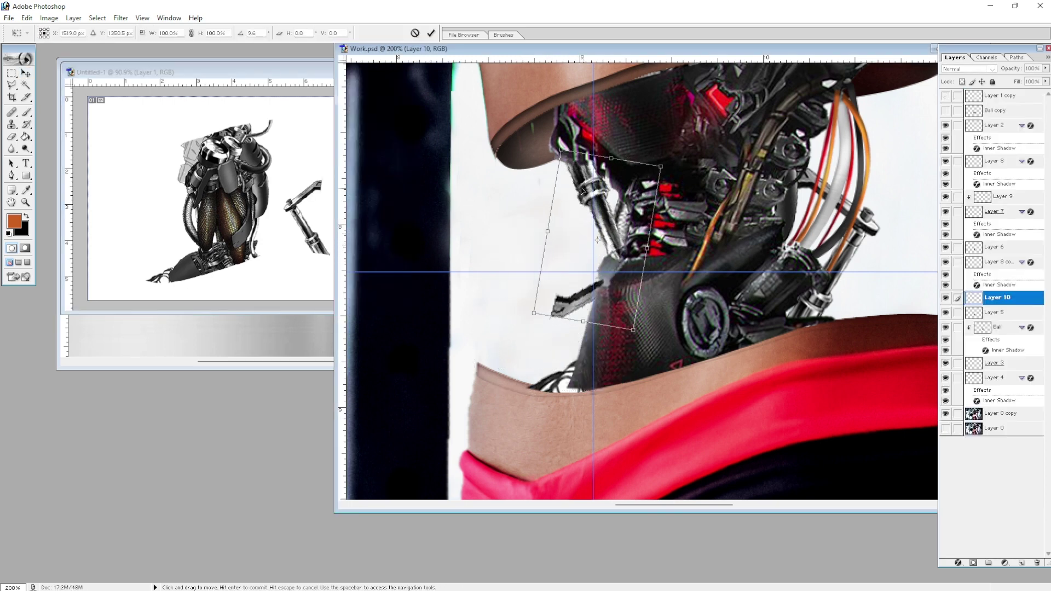
mouse_move(569, 177)
left_mouse_down()
mouse_move(576, 230)
mouse_move(578, 200)
left_mouse_up()
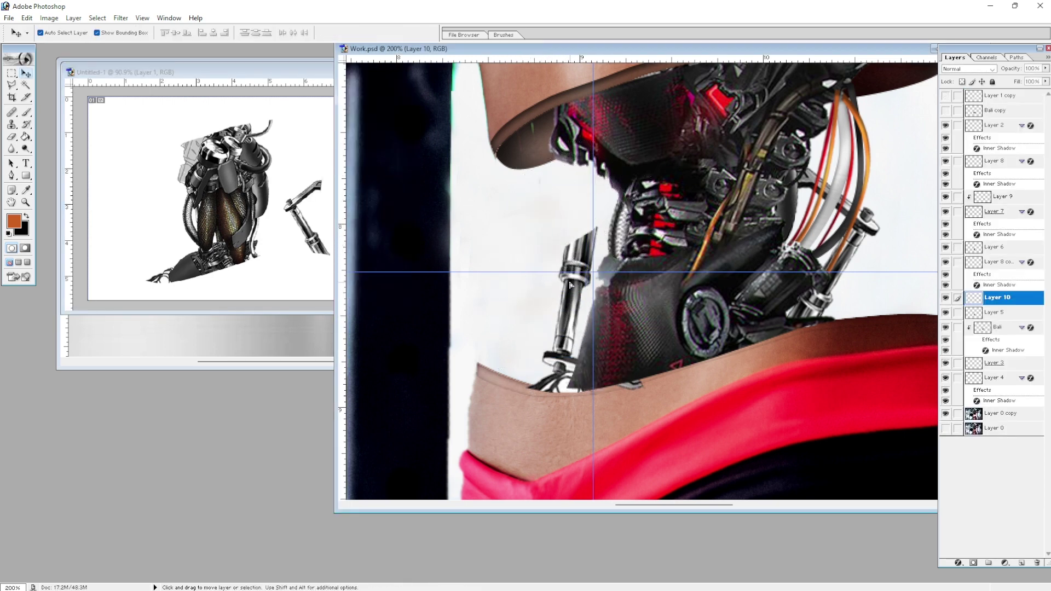
key("ctrl+t")
left_click_drag(520, 160, 521, 204)
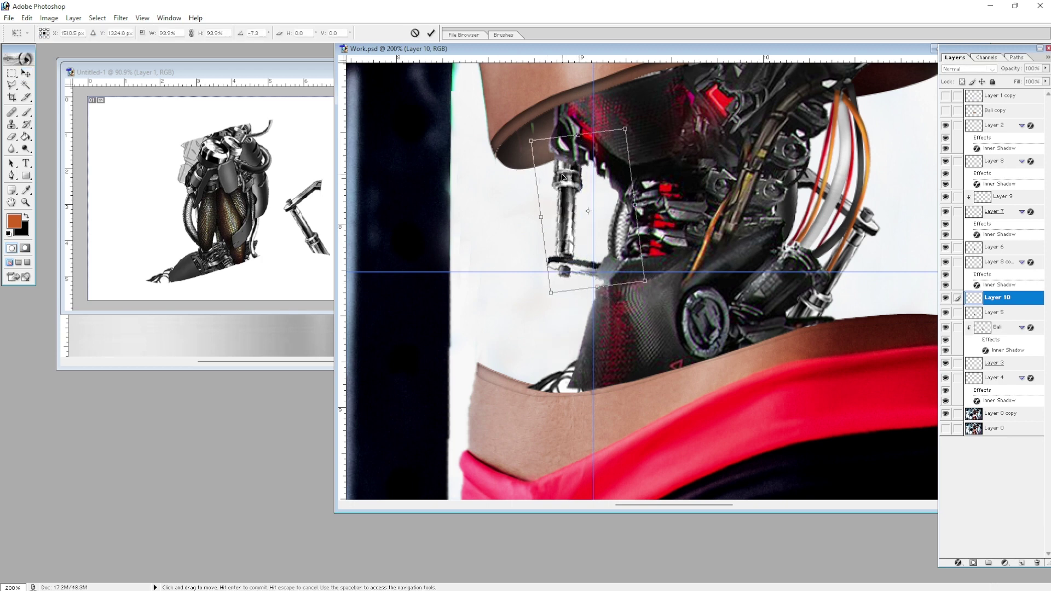
key("Return")
- Undo the extra layer changes, try repositioning the piston higher, and cancel it
key("ctrl+alt+z")
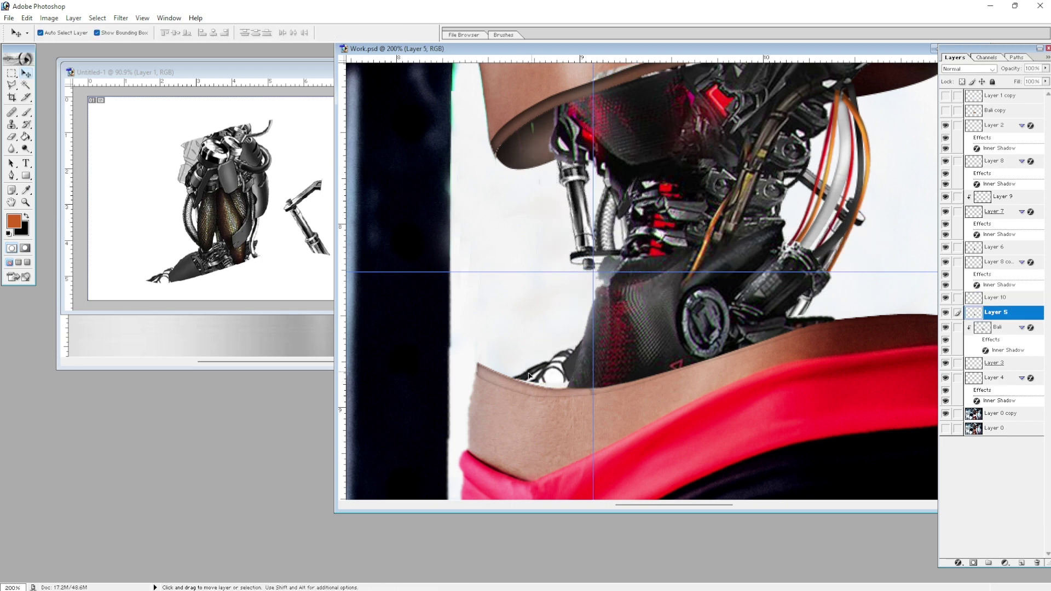
key("ctrl+alt+z")
key("ctrl+alt+z")
key("ctrl+alt+z")
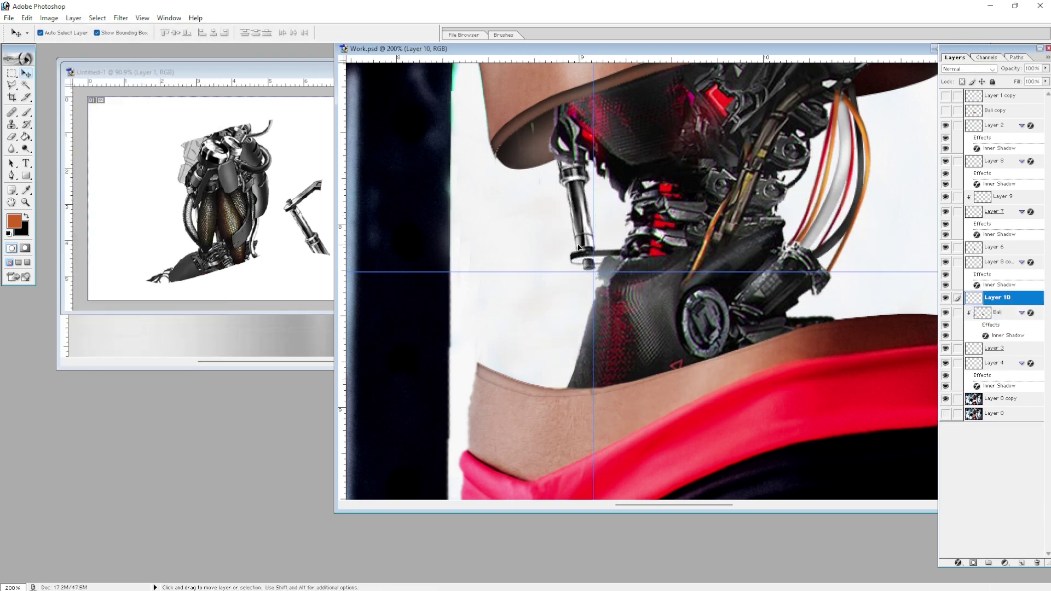
key("ctrl+alt+z")
key("ctrl+alt+z")
key("l")
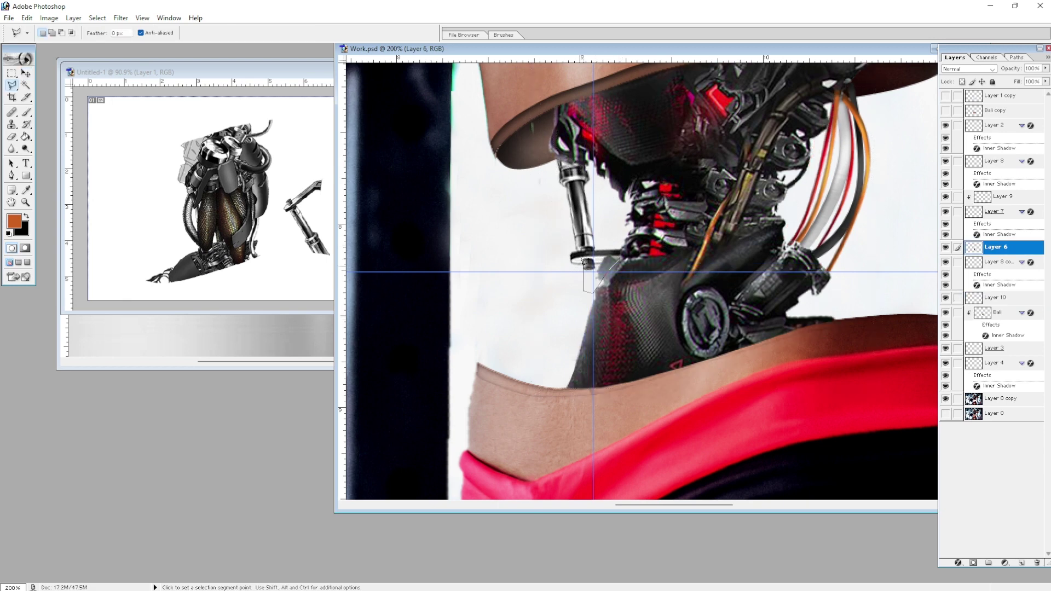
left_click(586, 262, "ctrl")
key("ctrl+t")
left_click_drag(563, 199, 577, 221)
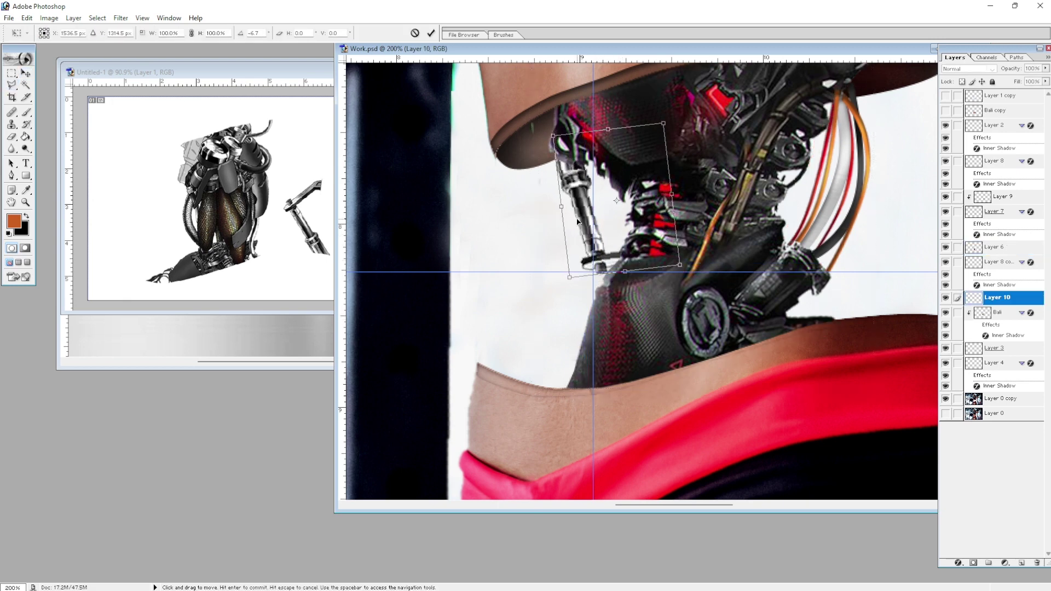
key("Escape")
left_click(222, 136)
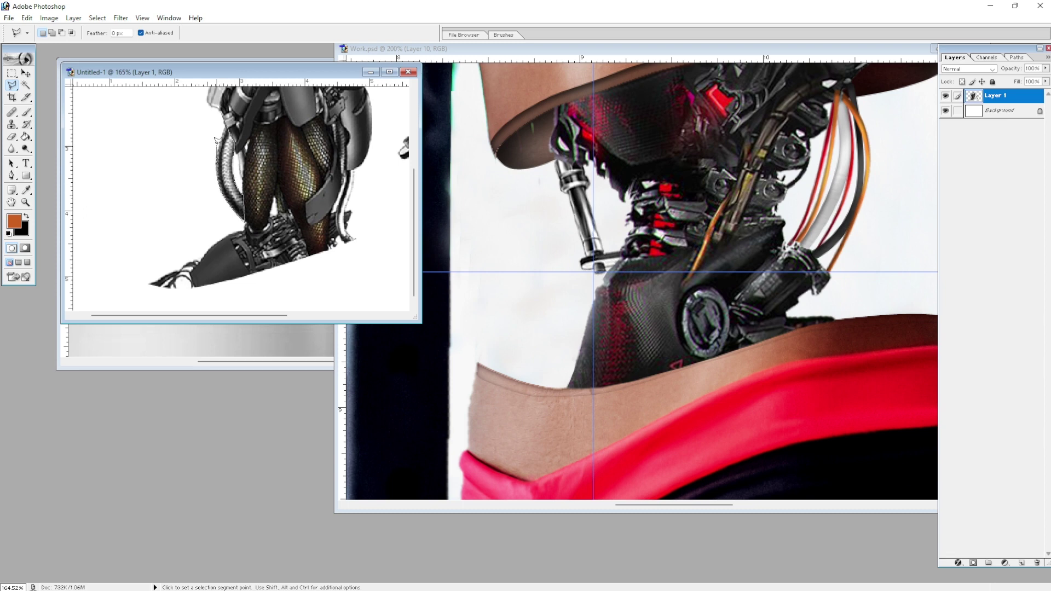
- Bring another robot part into the image and colorize it golden orange
left_click_drag(225, 126, 602, 219)
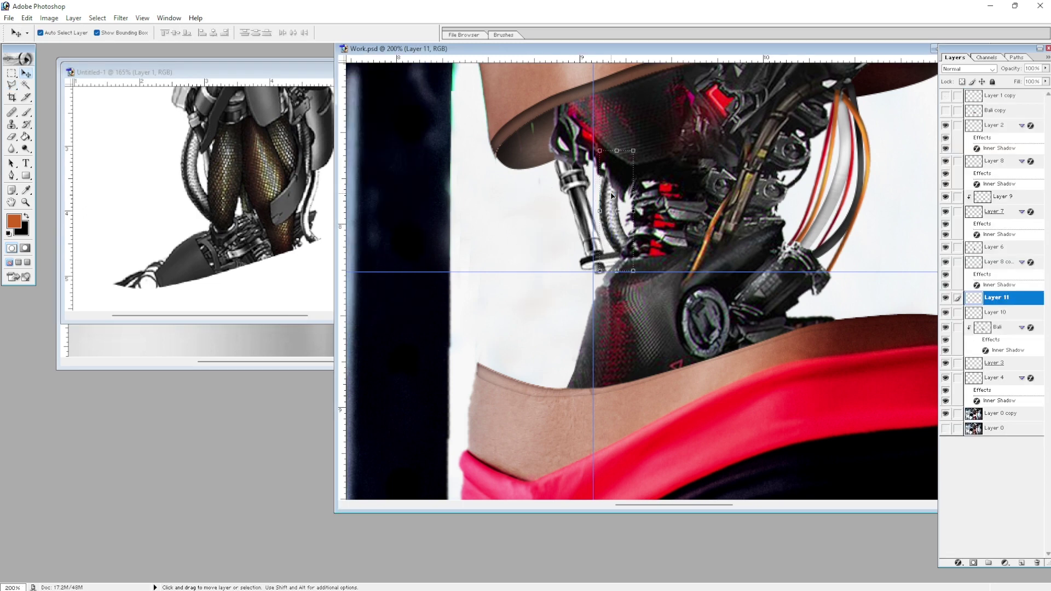
key("ctrl+u")
left_click(901, 200)
mouse_move(776, 141)
left_mouse_down()
mouse_move(756, 141)
mouse_move(767, 142)
left_mouse_up()
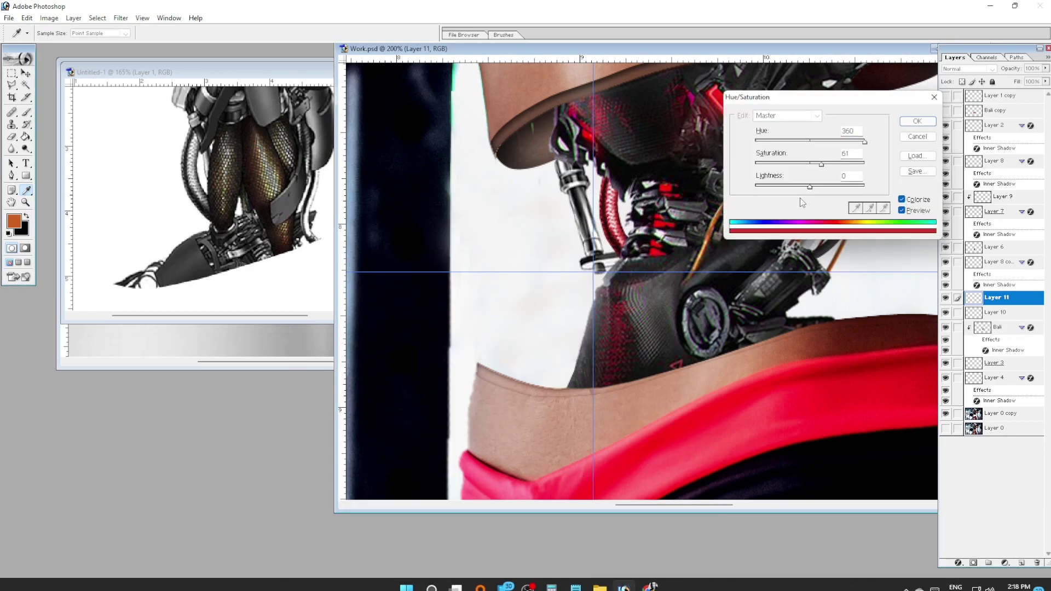
left_click_drag(820, 163, 837, 163)
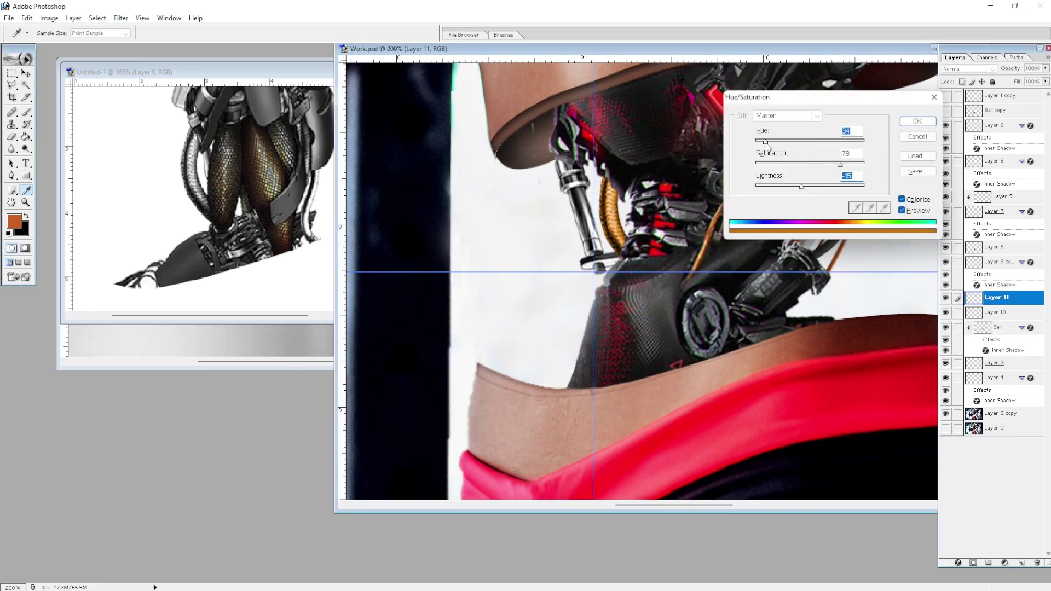
key("Return")
- Set the cable's hue to -35 to turn it red, then zoom out to the whole figure
key("v")
key("ctrl+u")
type("-35")
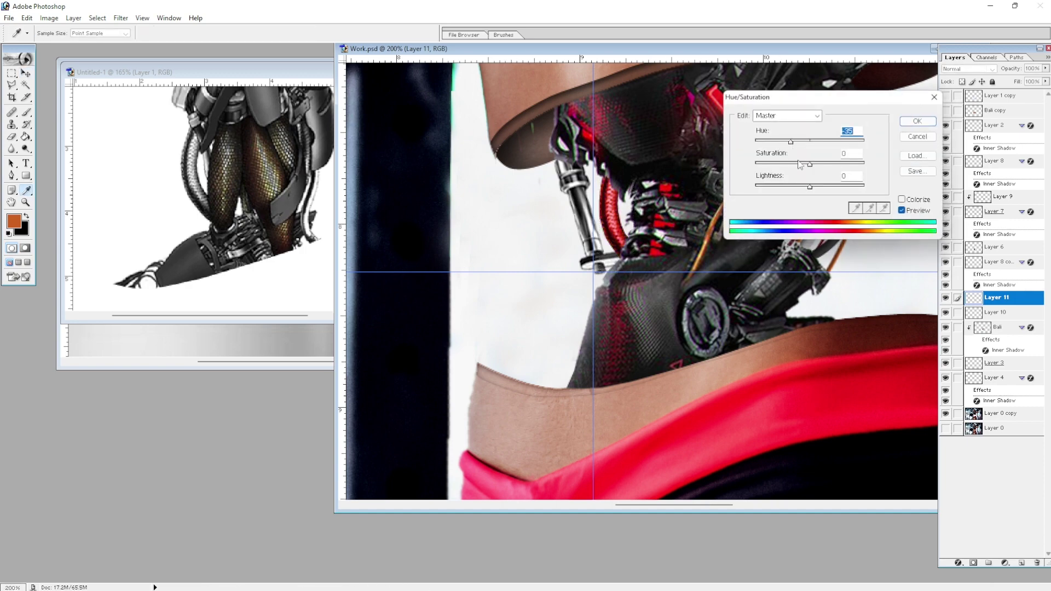
key("Return")
key("v")
key("ctrl+minus")
left_click(743, 313)
key("ctrl+minus")
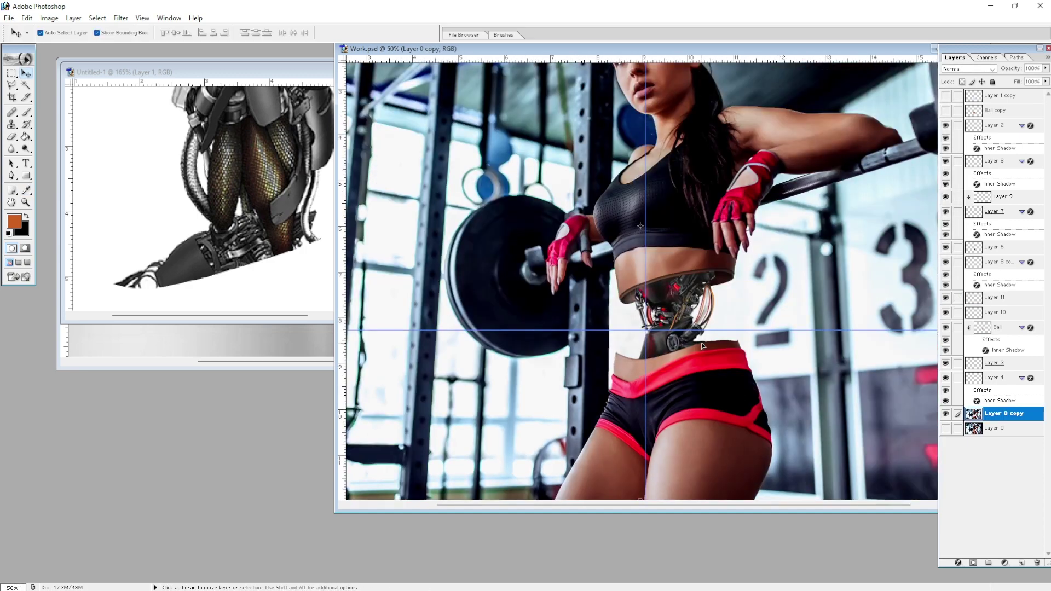
- Copy the hooked cable piece from the robot sketch with the Polygonal Lasso
key("ctrl+minus")
key("ctrl+plus")
key("ctrl+Tab")
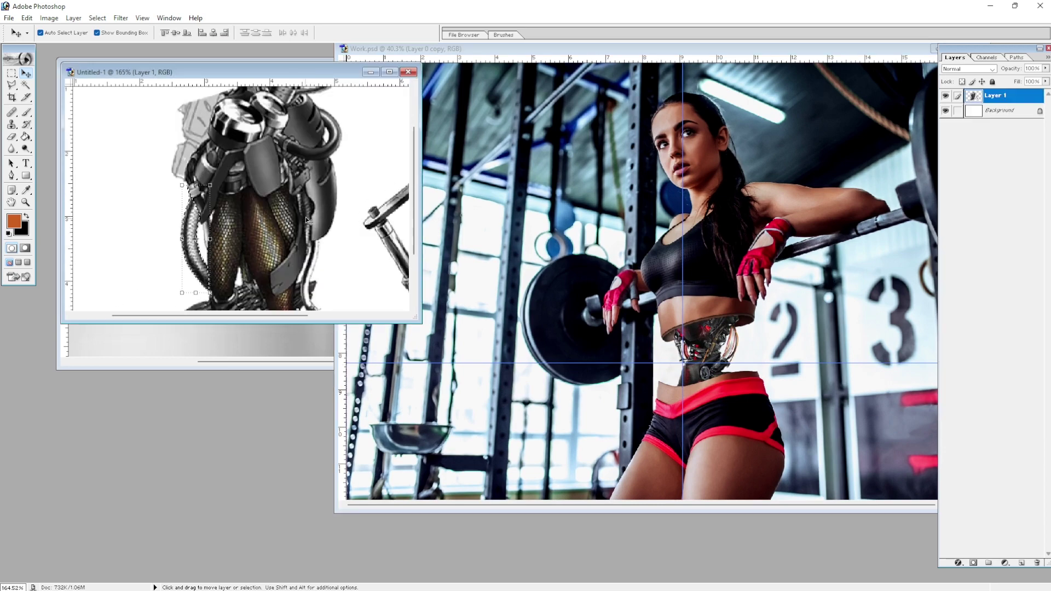
left_click_drag(219, 164, 209, 300)
key("ctrl+Tab")
- Paste the hook into Work.psd and rotate it 180° at the waist edge
key("ctrl+Tab")
key("l")
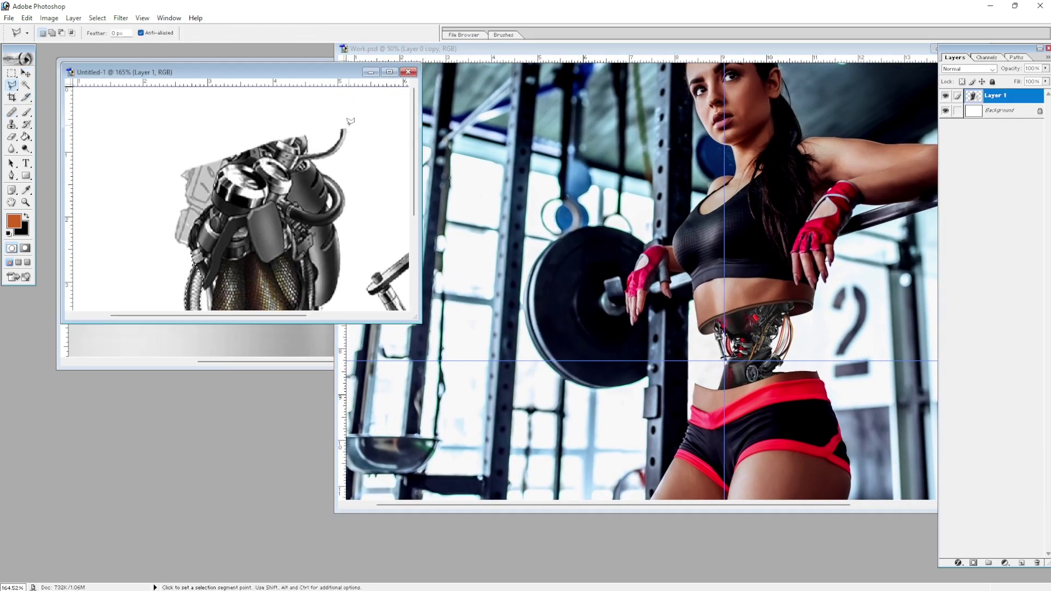
key("ctrl+c")
key("ctrl+Tab")
key("ctrl+v")
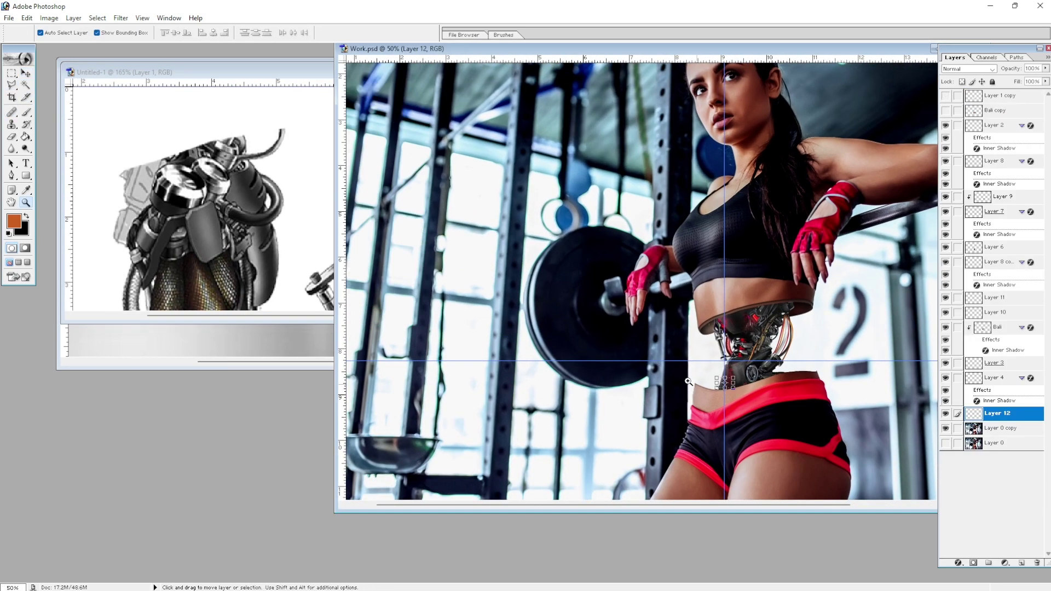
key("ctrl+plus")
key("ctrl+plus")
key("ctrl+plus")
key("ctrl+t")
right_click(603, 189)
left_click(618, 274)
key("Return")
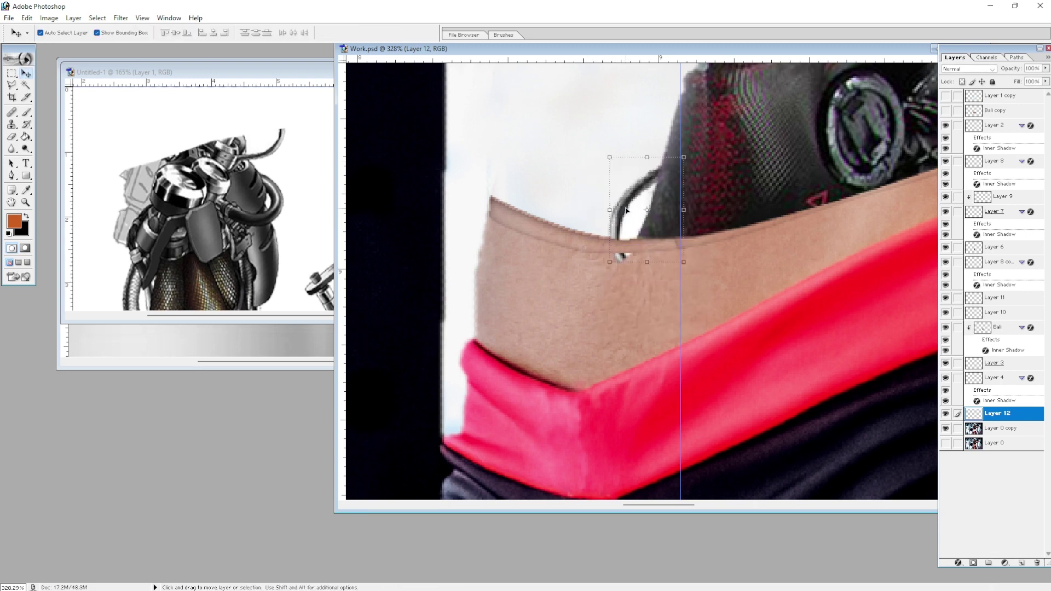
- Place a duplicate of the hook piece just above the original along the waist
key("w")
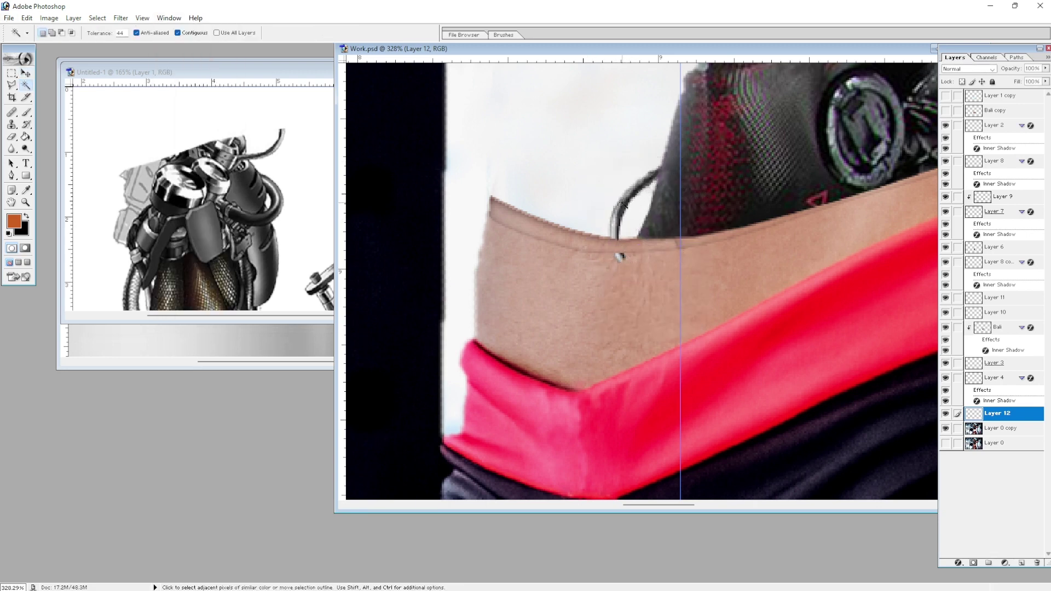
key("v")
left_click_drag(624, 227, 622, 169)
key("ctrl+j")
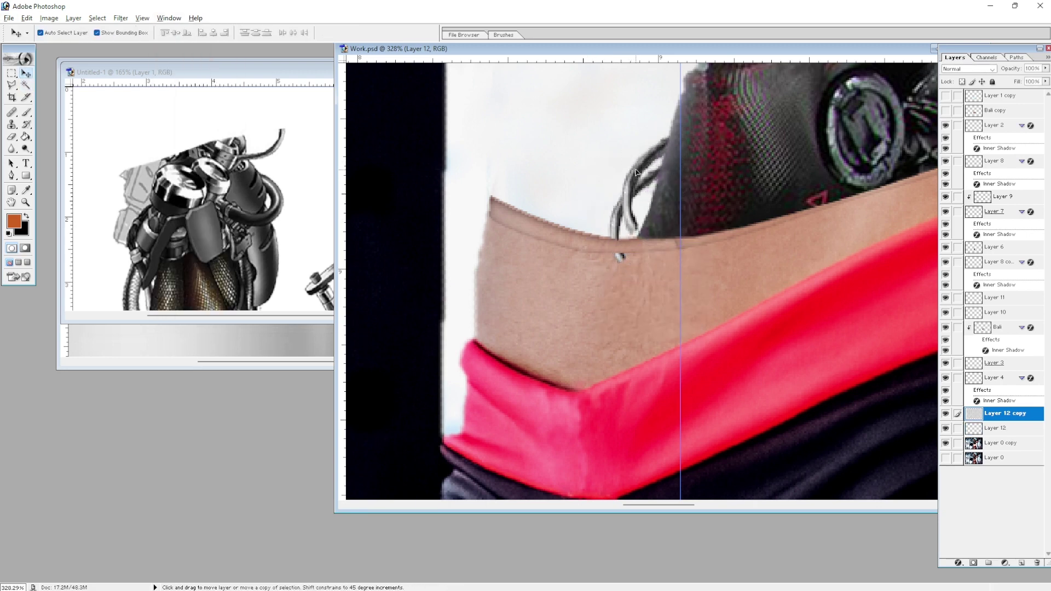
key("ctrl+t")
key("Return")
- Apply a Hue/Saturation adjustment to the original hook piece on Layer 12
key("alt+bracketleft")
key("i")
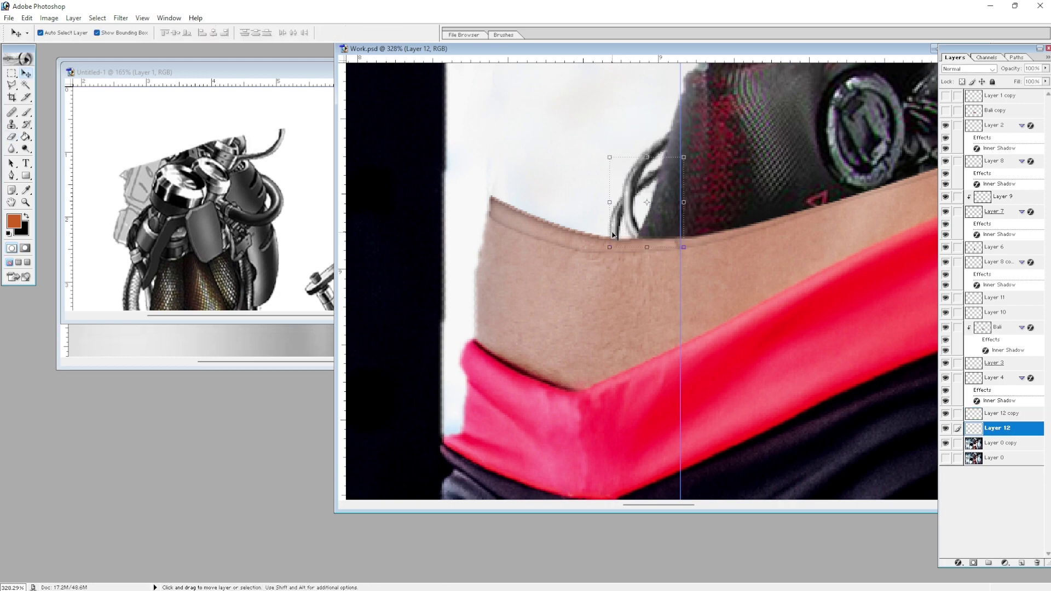
key("ctrl+u")
key("Return")
key("v")
key("alt+bracketleft")
key("ctrl+minus")
key("ctrl+minus")
key("ctrl+minus")
key("ctrl+plus")
key("ctrl+plus")
key("ctrl+plus")
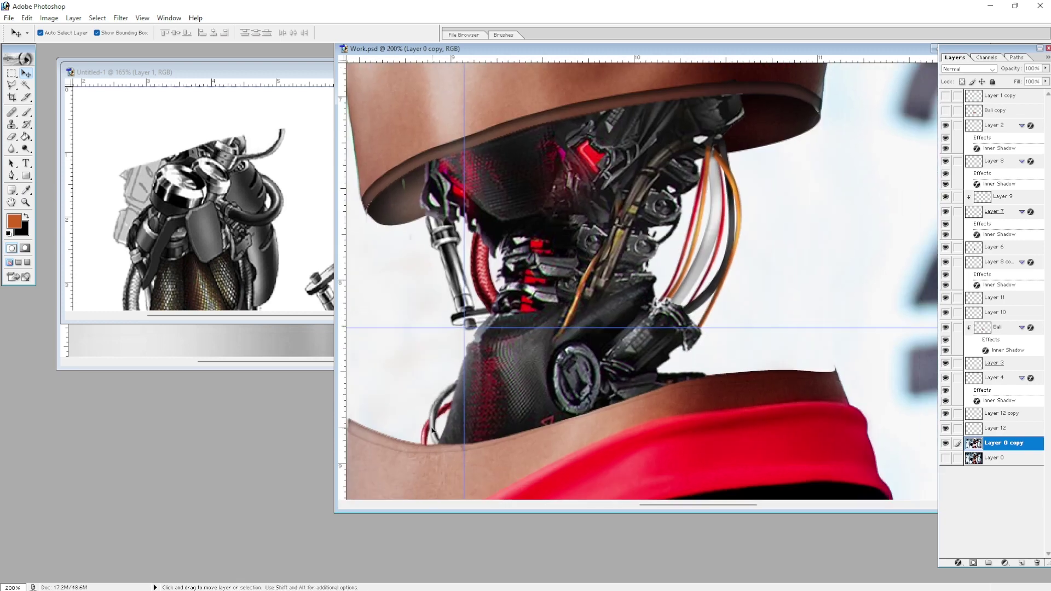
- Duplicate the cable piece and transform the copy into place along the waist rim
key("alt+bracketright")
key("ctrl+j")
key("ctrl+t")
right_click(691, 359)
left_click(708, 431)
key("Return")
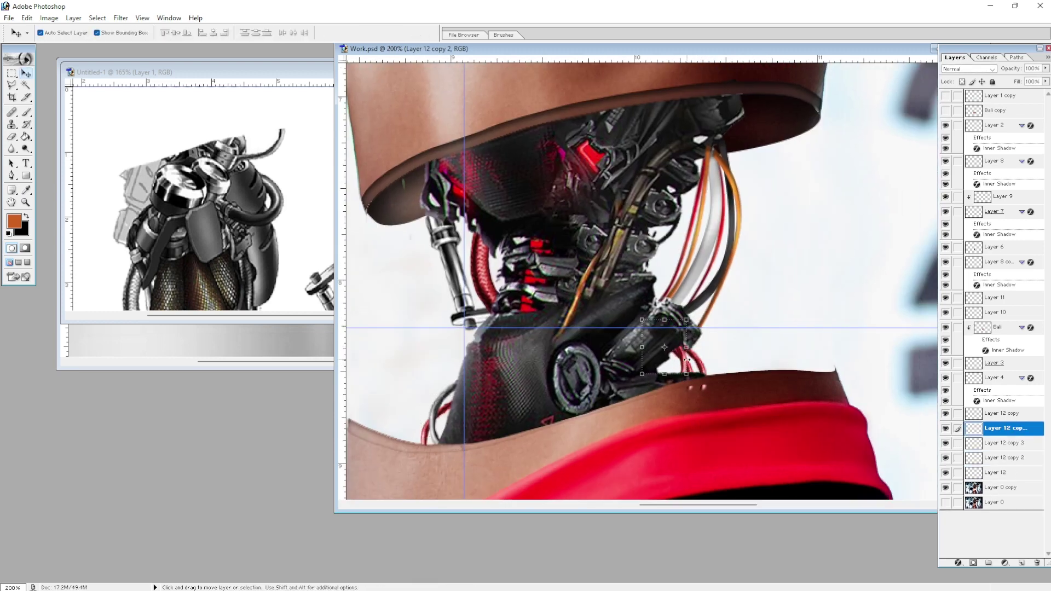
- Add two more cable piece copies along the rim, transforming one into place
key("ctrl+j")
key("alt+bracketleft")
key("alt+bracketleft")
key("ctrl+t")
key("Return")
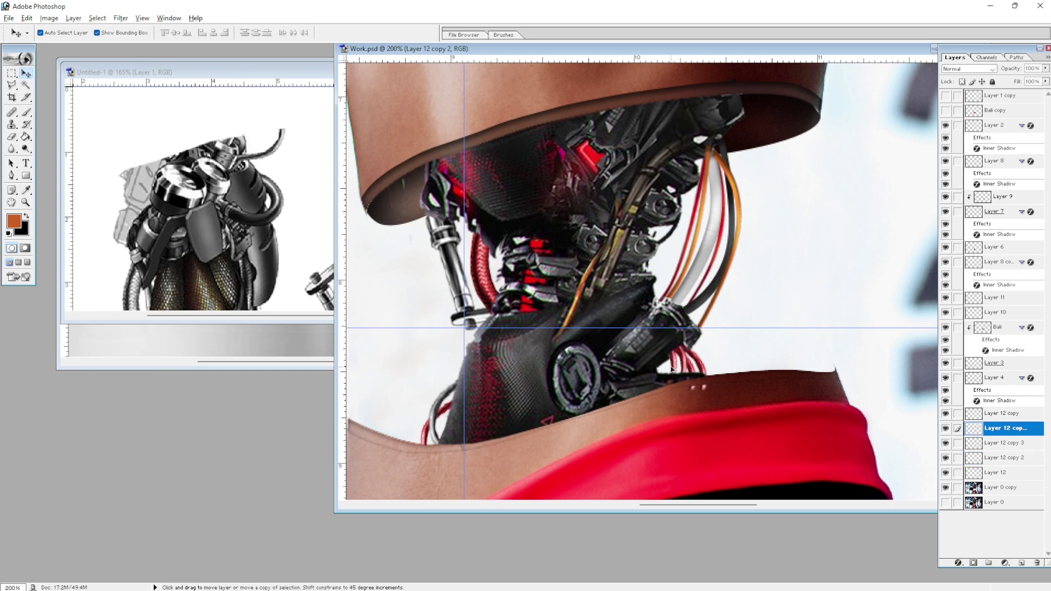
key("ctrl+j")
key("alt+bracketleft")
key("alt+bracketleft")
key("alt+bracketleft")
left_click(689, 370)
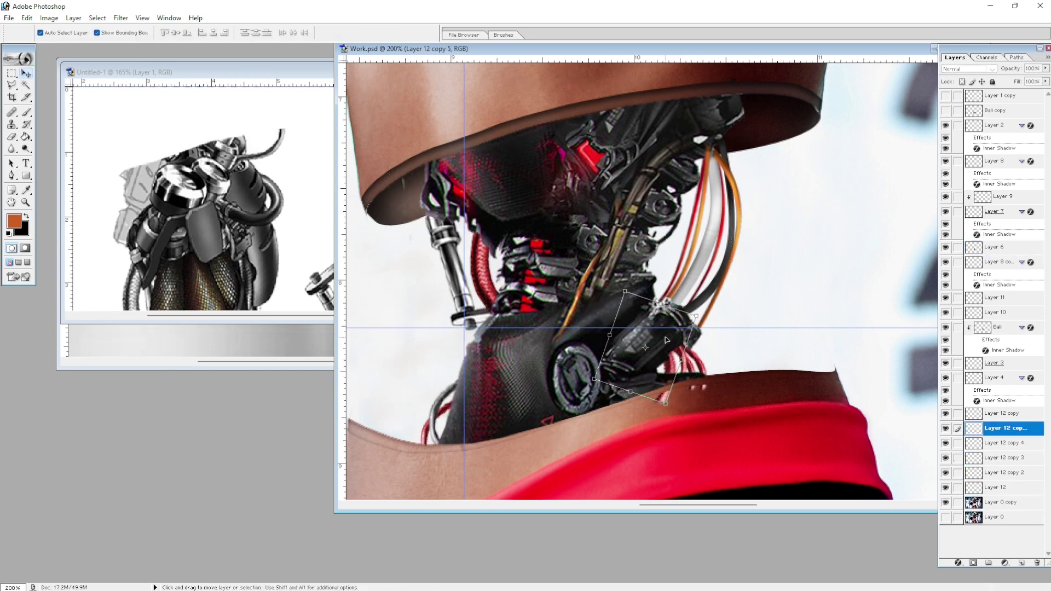
left_click(698, 382)
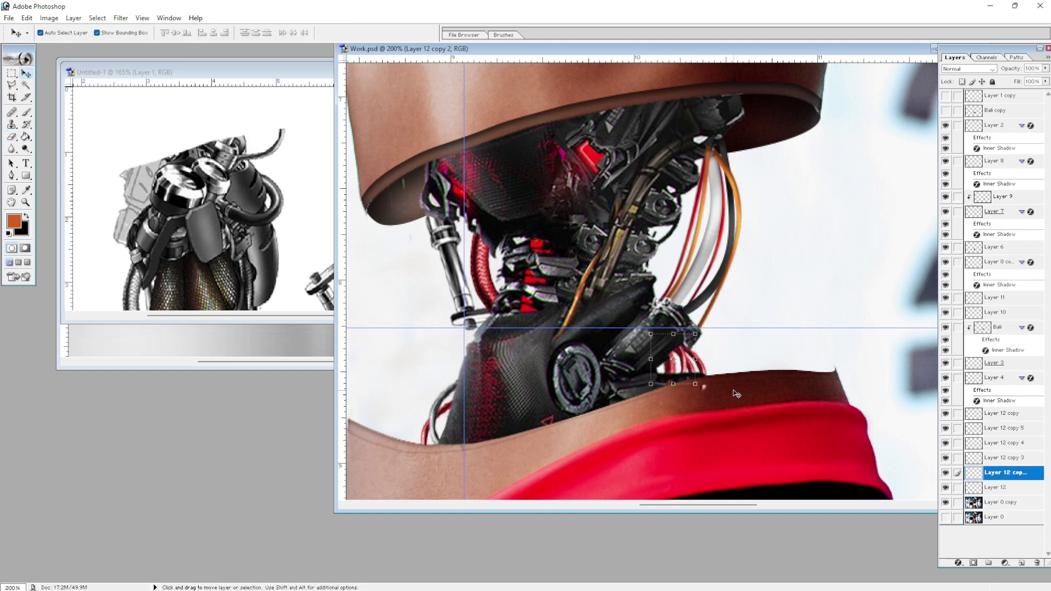
left_click(692, 378)
- Check the newest cable copy in Levels and Hue/Saturation, closing both unchanged
key("ctrl+l")
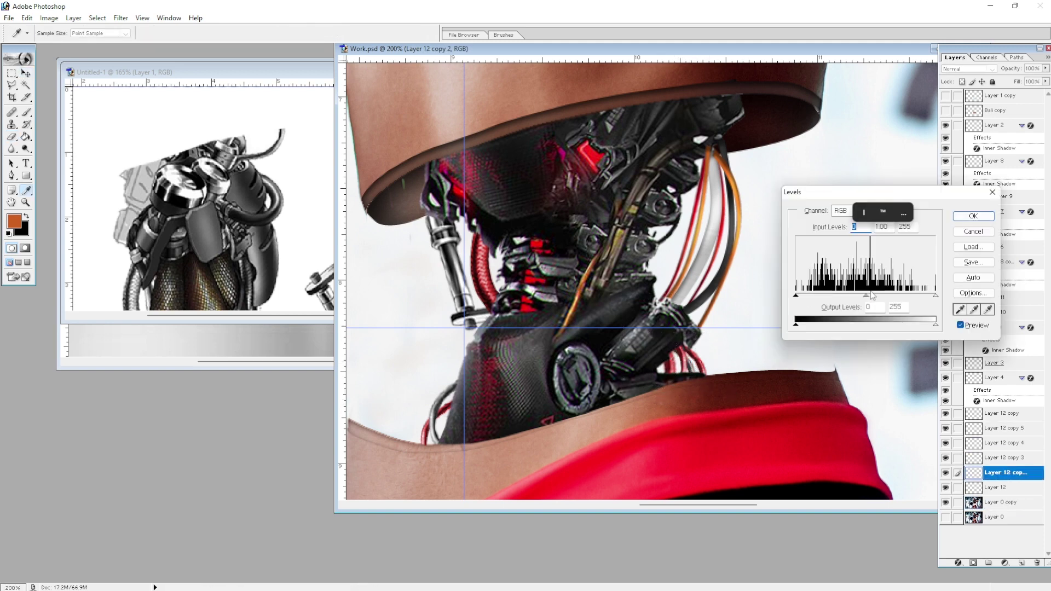
key("Escape")
left_click(699, 363)
left_click(697, 367)
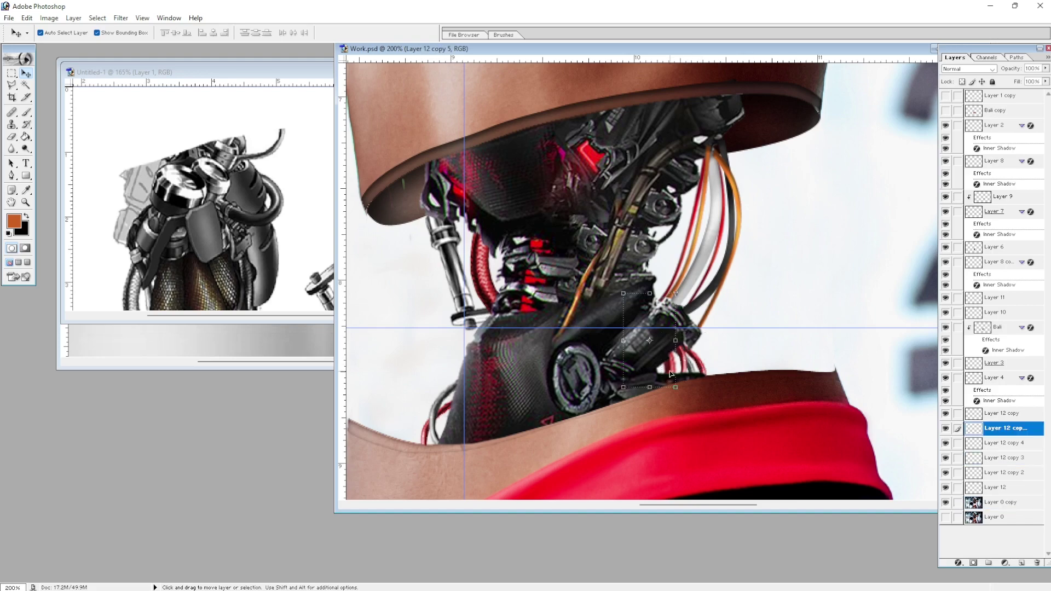
key("ctrl+u")
key("Escape")
key("ctrl+l")
key("Escape")
key("ctrl+minus")
key("ctrl+minus")
key("ctrl+minus")
left_click(789, 299)
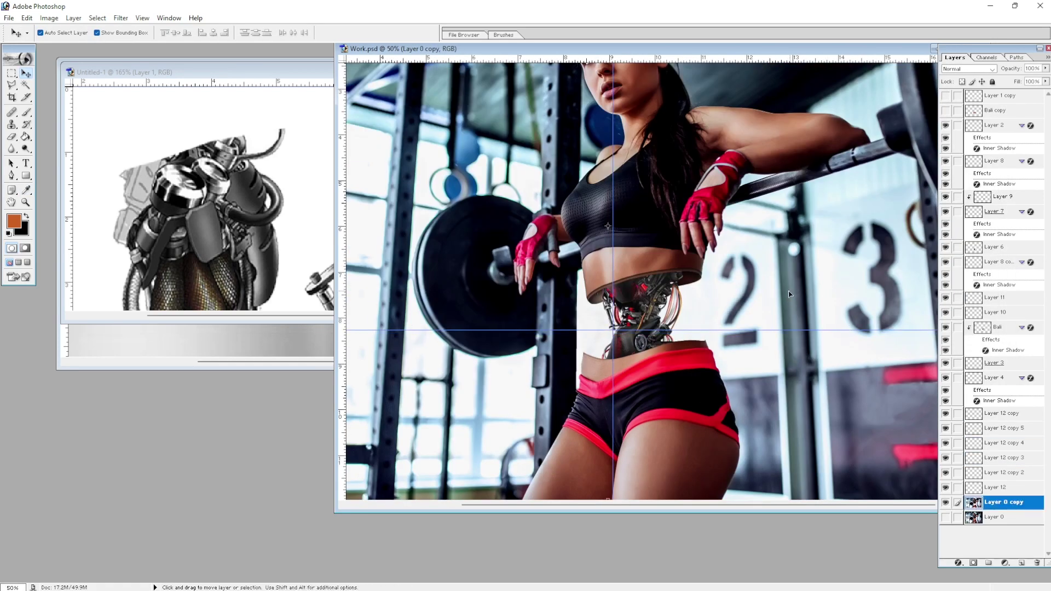
- Open the robot reference photo JPG
key("ctrl+Tab")
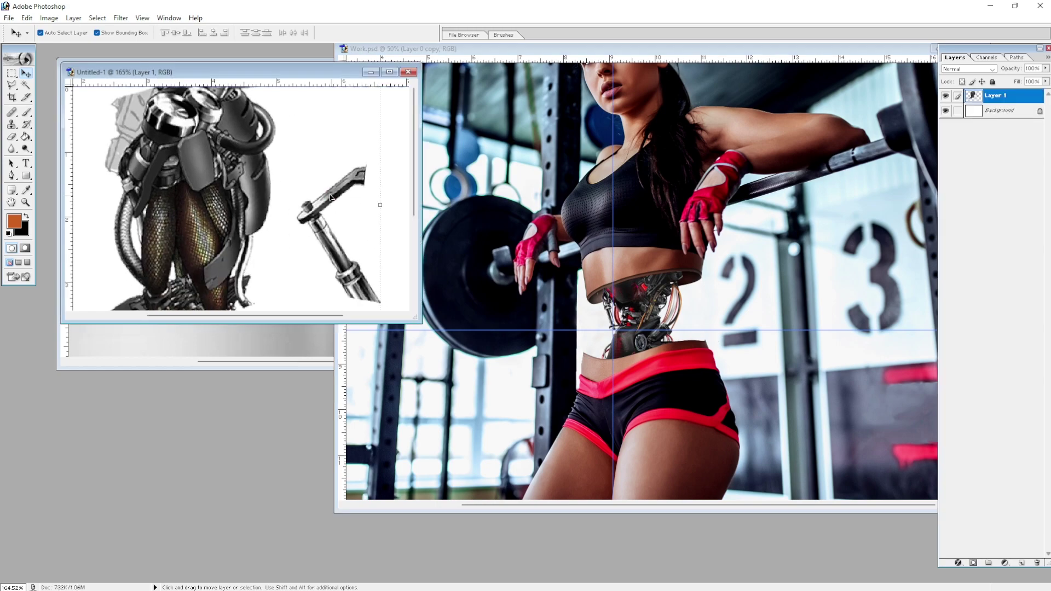
key("ctrl+o")
double_click(644, 140)
key("m")
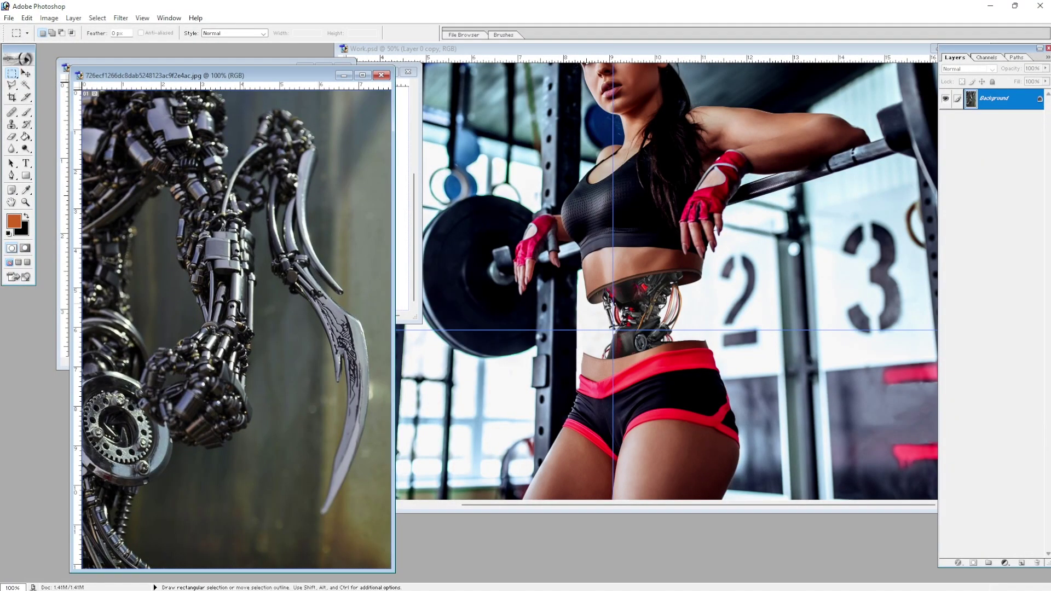
- Rotate the tube copy 180° and tilt it to a steeper angle
left_click(629, 337)
key("ctrl+t")
right_click(783, 252)
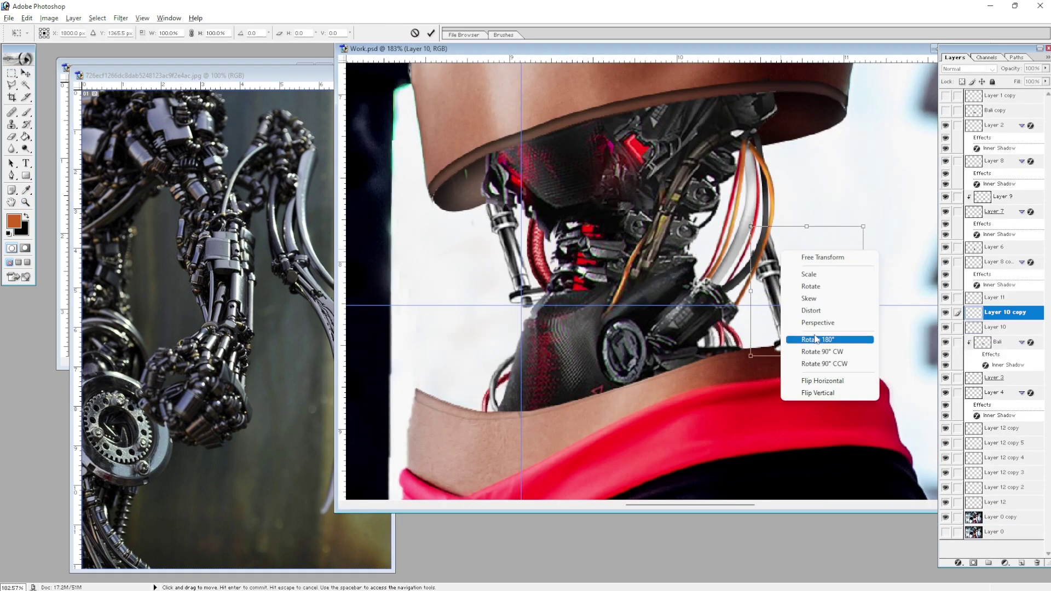
left_click(815, 339)
mouse_move(777, 307)
left_mouse_down()
mouse_move(757, 284)
mouse_move(793, 329)
left_mouse_up()
key("Return")
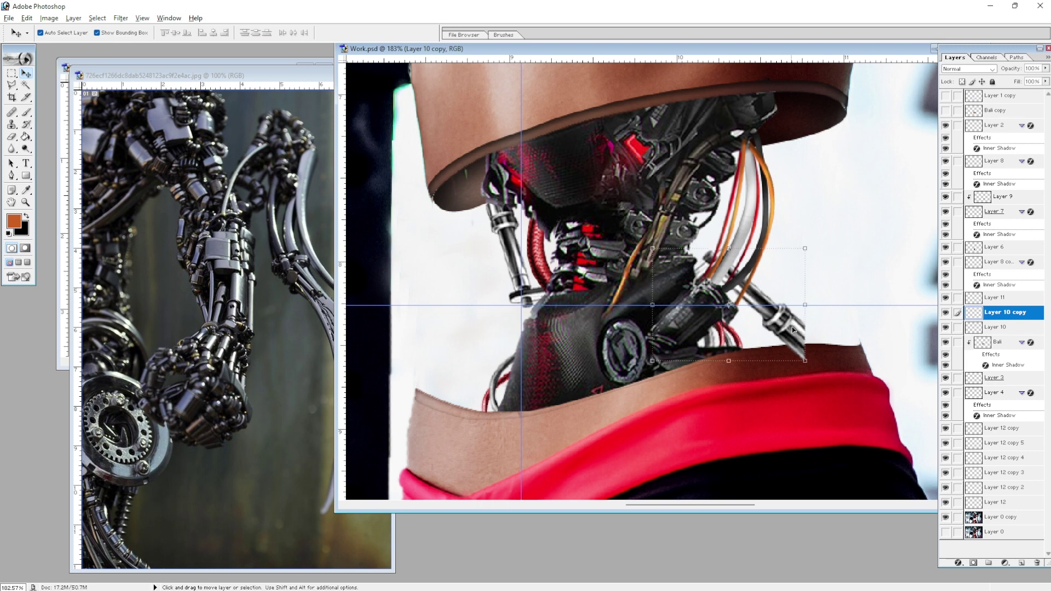
- Move the tube piece to the right side of the waist mechanism
key("l")
left_click(802, 325)
key("s")
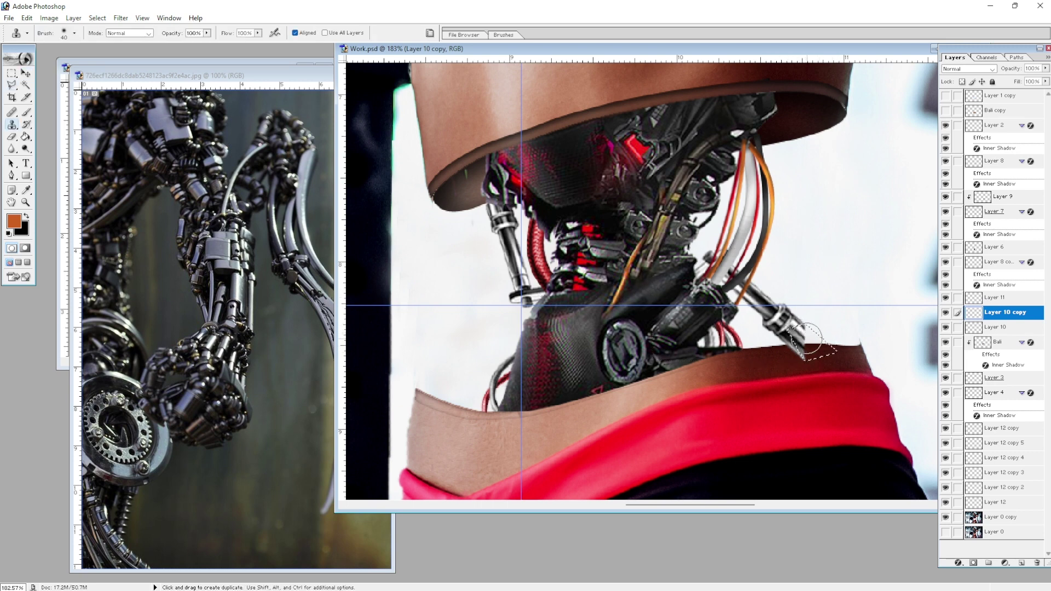
key("v")
left_click_drag(837, 241, 766, 278)
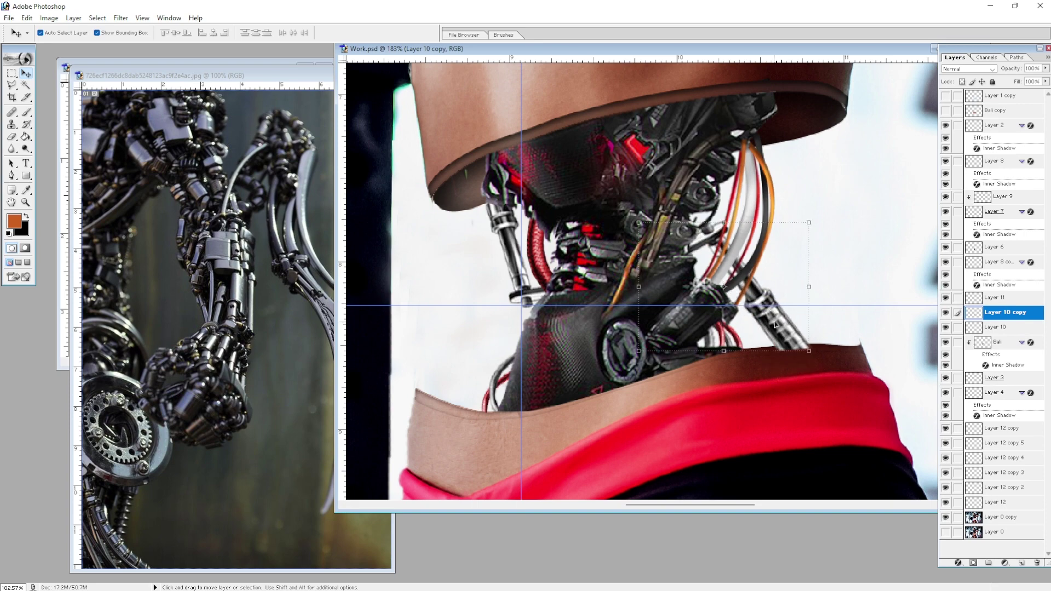
key("ctrl+minus")
key("ctrl+minus")
- Tuck the tube layer below Layer 4, adjust its angle, and save the document
left_click_drag(1001, 312, 996, 408)
left_click(1002, 516)
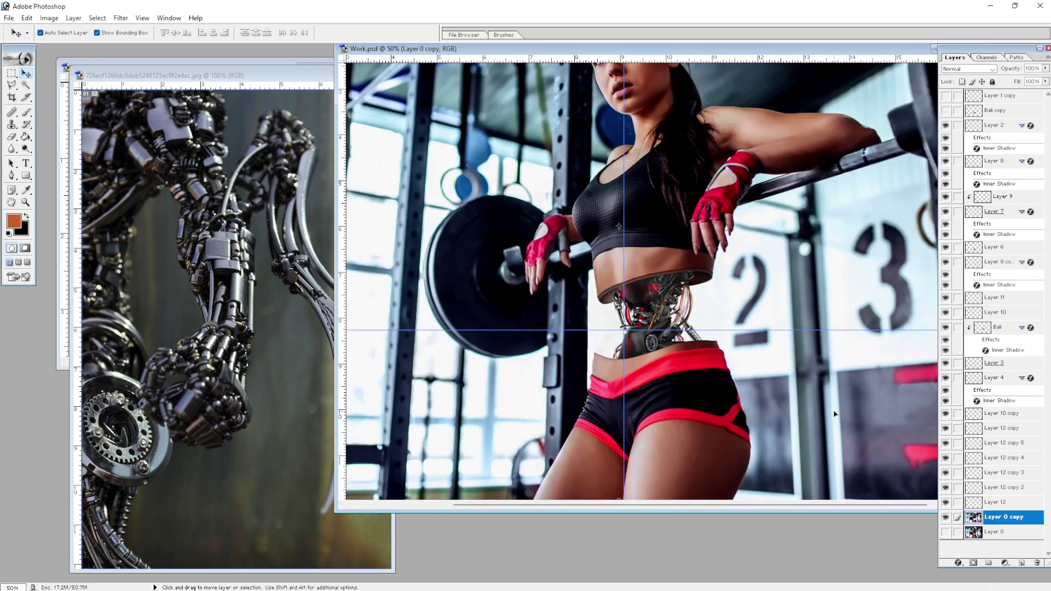
key("ctrl+plus")
key("ctrl+plus")
left_click(747, 291)
key("ctrl+t")
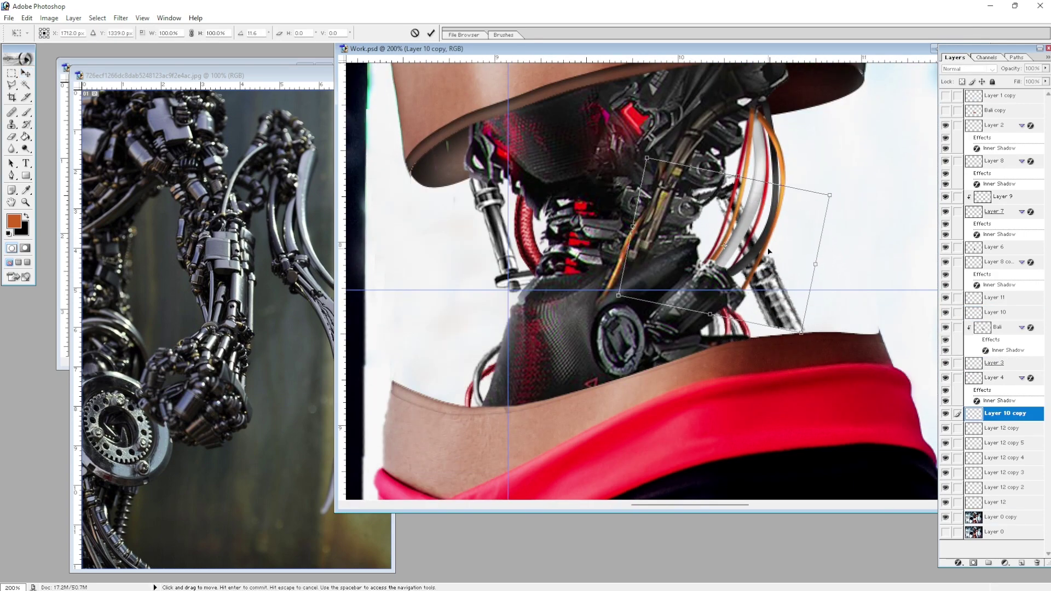
key("Return")
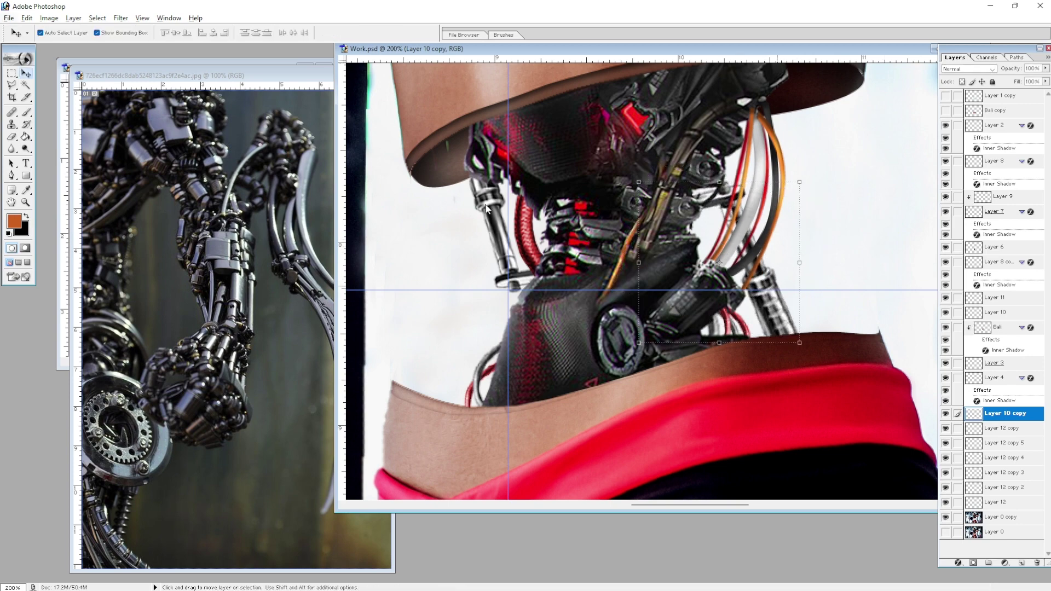
left_click(821, 253)
key("ctrl+minus")
key("ctrl+minus")
key("ctrl+s")
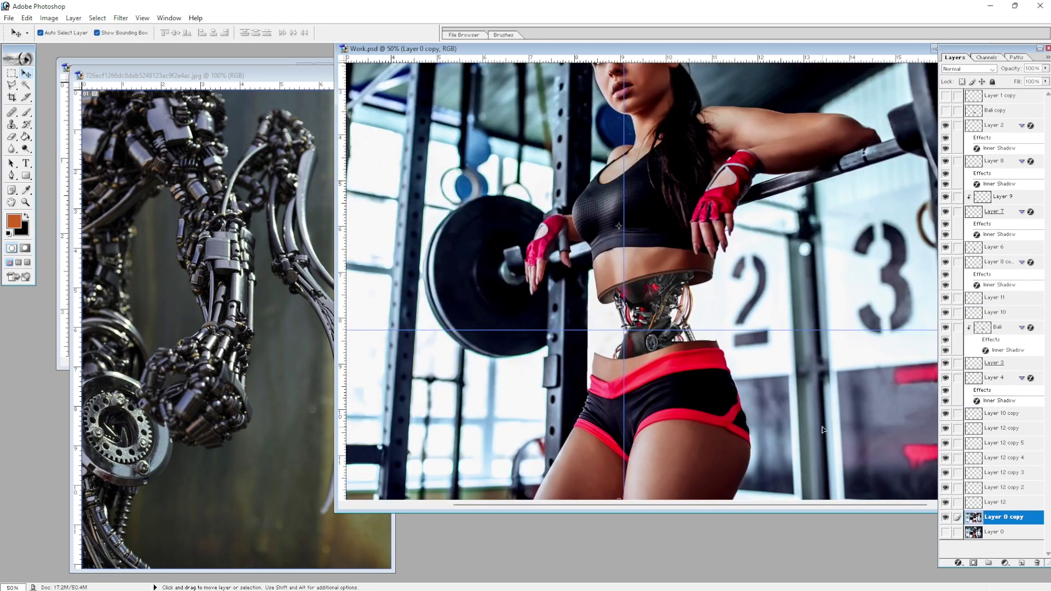
- Drag a new tube copy into place at the mechanism's right side
key("ctrl+plus")
key("ctrl+plus")
mouse_move(583, 328)
left_mouse_down()
mouse_move(755, 328)
mouse_move(712, 309)
left_mouse_up()
key("ctrl+t")
right_click(774, 295)
- Flip the new tube copy, bring it to the top of the stack, and deselect
left_click(799, 427)
key("Return")
key("ctrl+shift+bracketright")
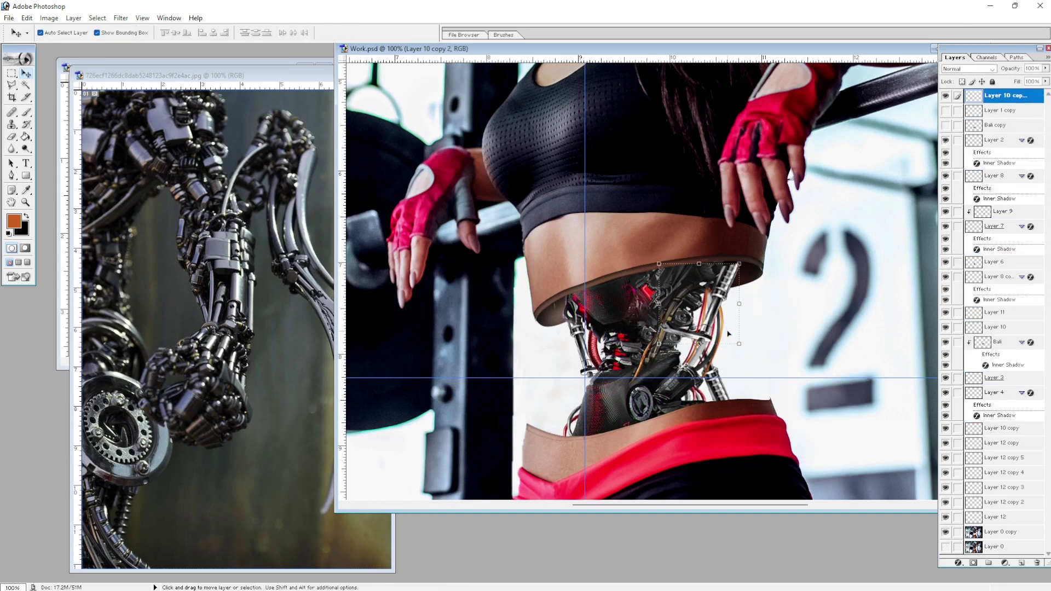
left_click_drag(748, 263, 697, 296)
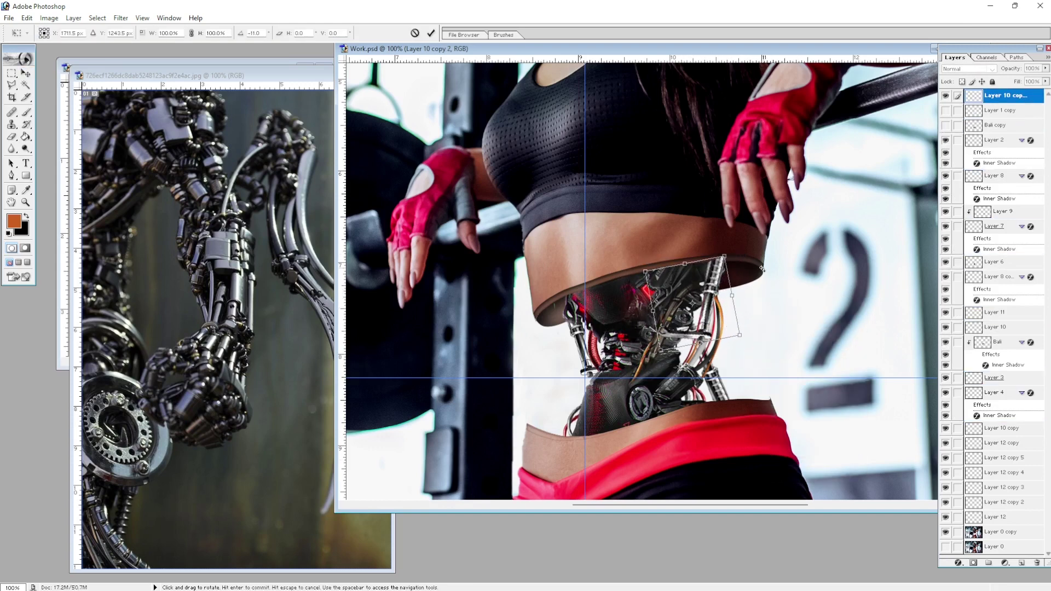
key("Escape")
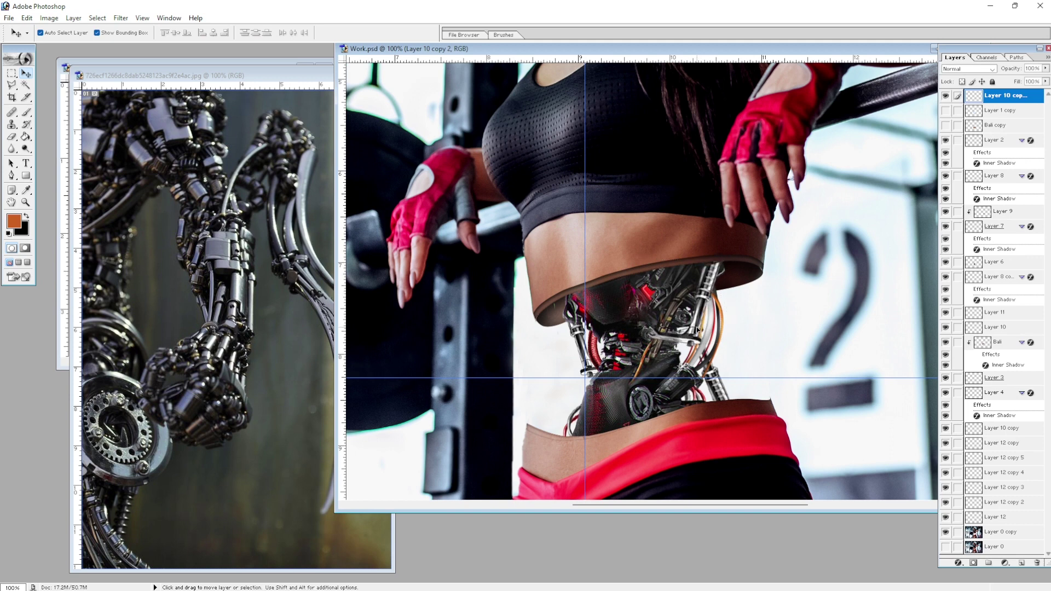
key("s")
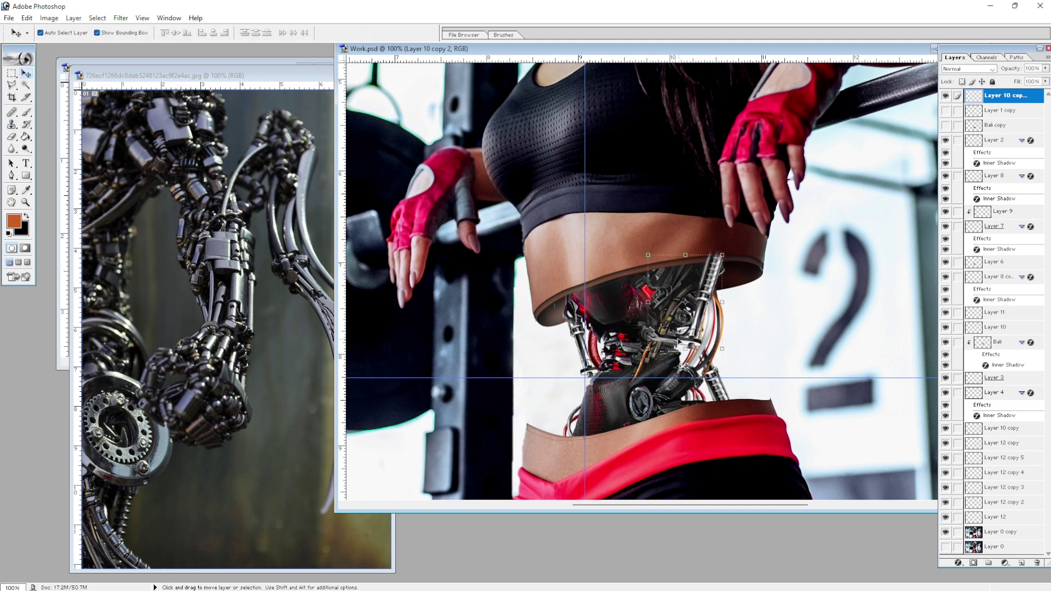
key("l")
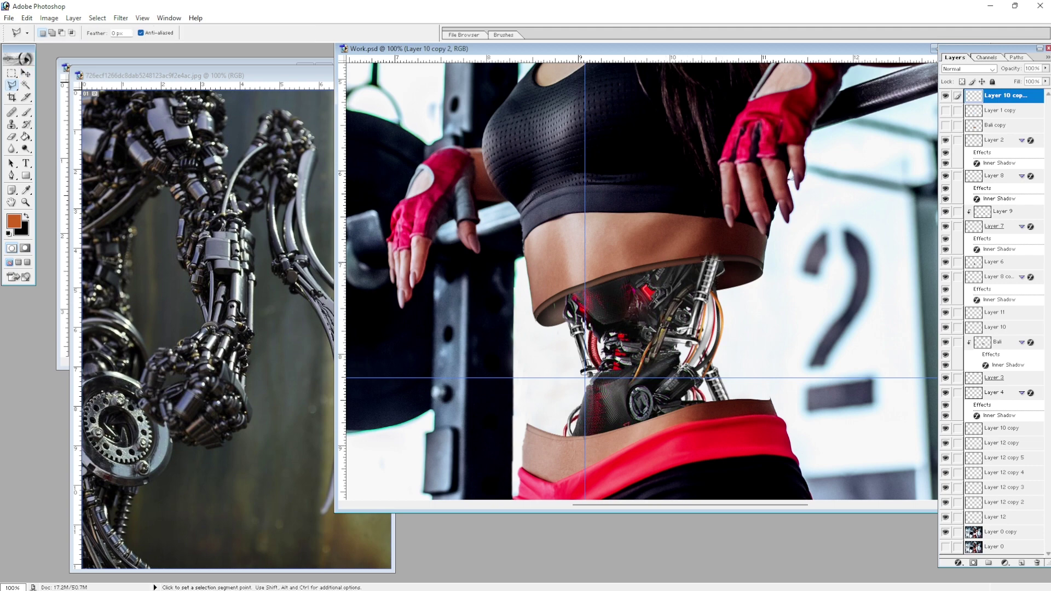
key("ctrl+d")
key("v")
- Select mechanism Layer 6 and add a new empty Layer 13 above it
left_click(624, 318)
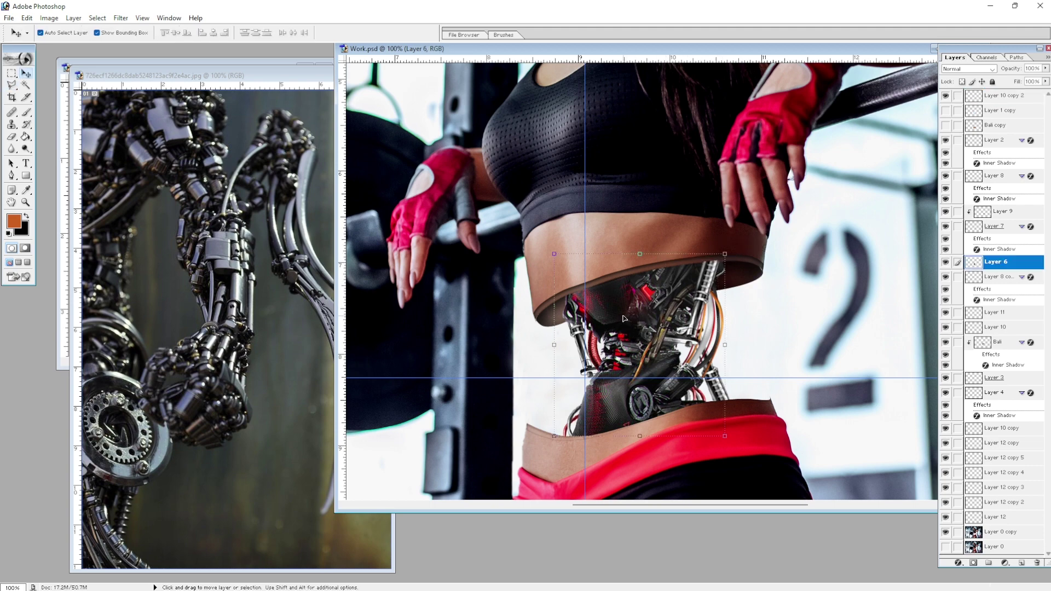
key("ctrl+minus")
key("ctrl+minus")
key("ctrl+minus")
left_click(744, 296)
key("ctrl+minus")
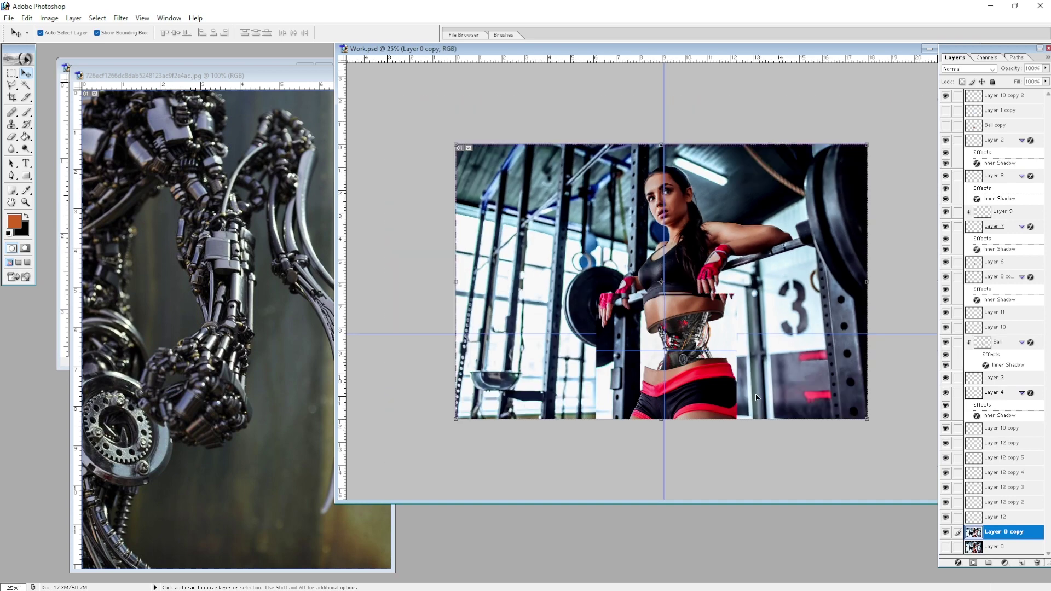
key("ctrl+plus")
key("ctrl+plus")
key("ctrl+plus")
key("ctrl+plus")
key("ctrl+plus")
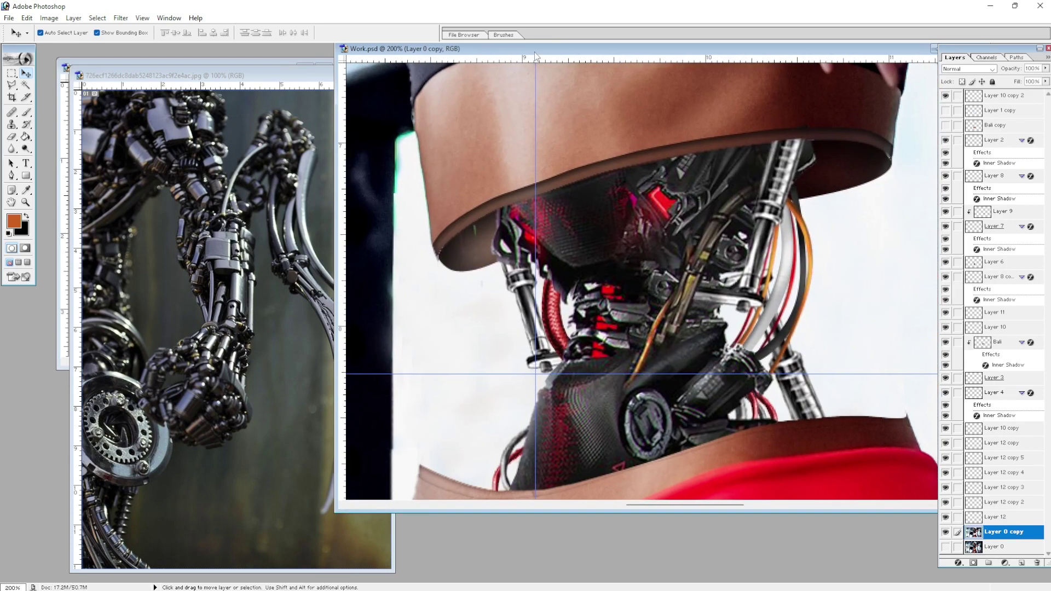
scroll(925, 526, "down", 1)
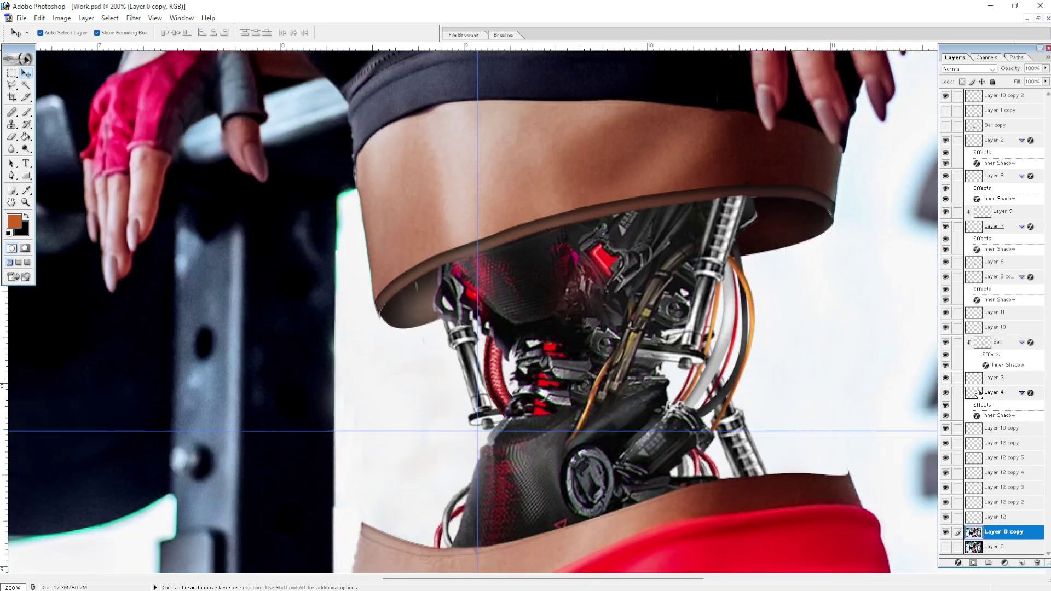
left_click(539, 230)
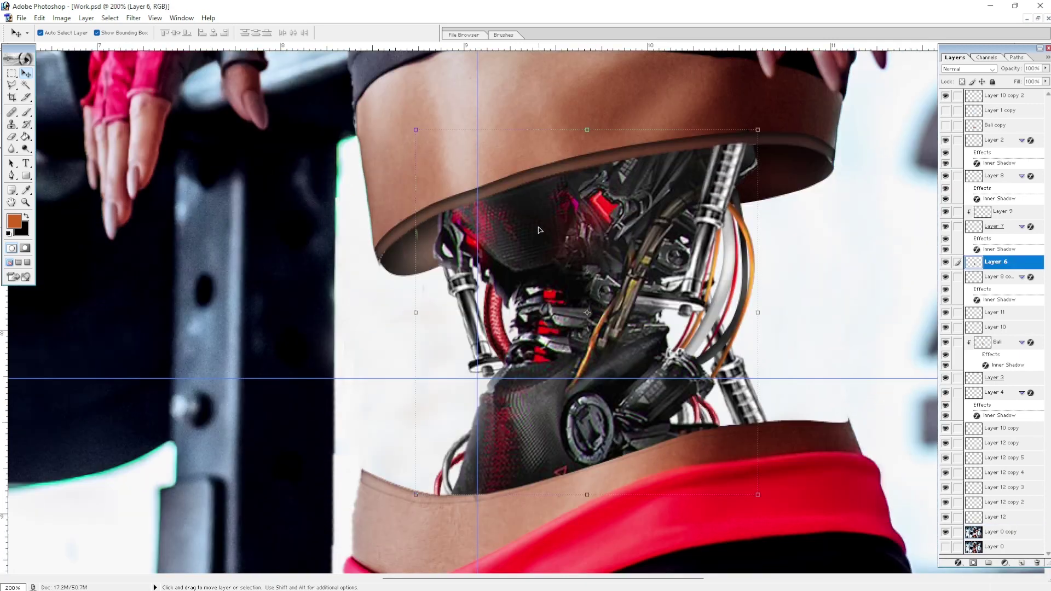
left_click(1021, 563)
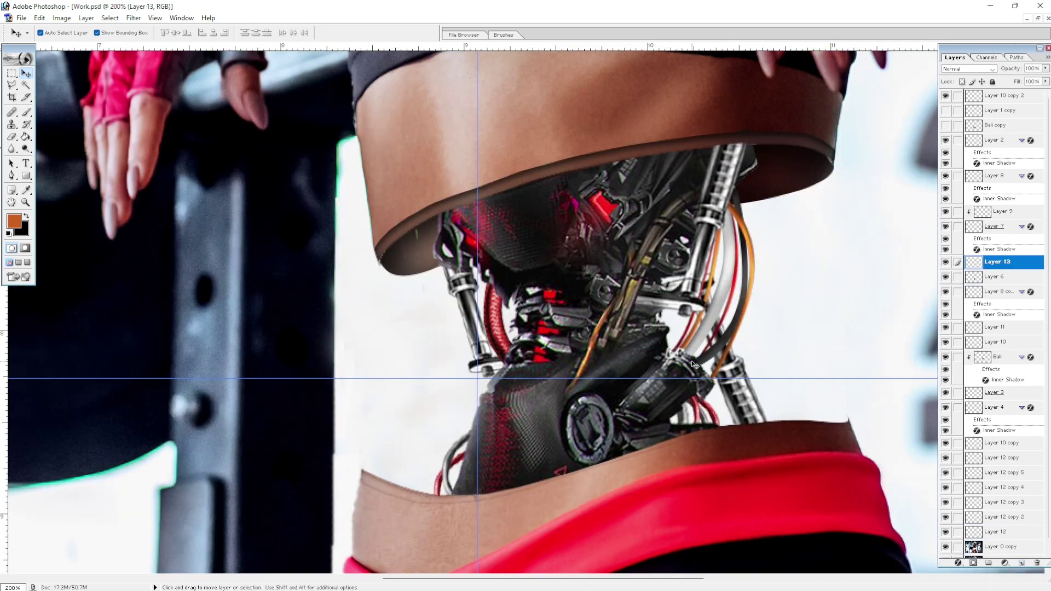
- Set up a soft 300 px brush, test a dab, and reduce its size
scroll(640, 353, "up", 1)
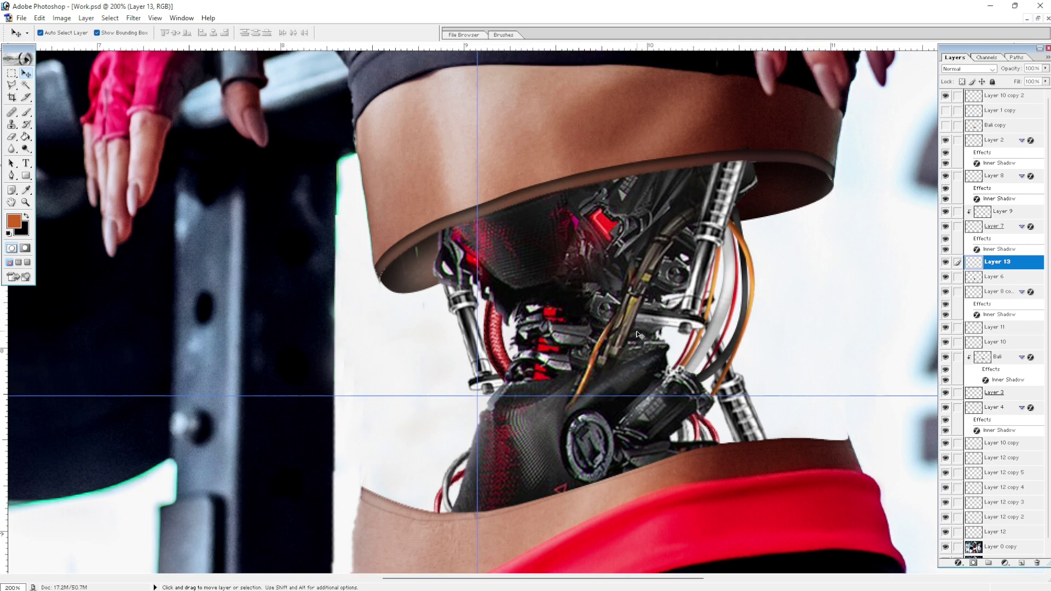
key("b")
right_click(580, 361)
scroll(602, 437, "down", 5)
left_click(595, 430)
left_click(536, 427)
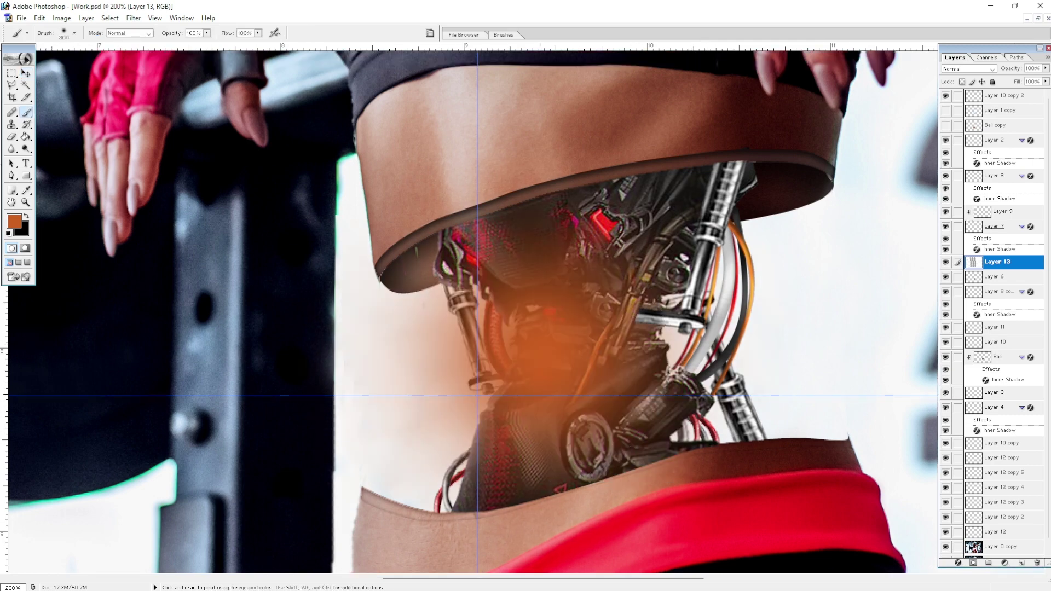
key("ctrl+z")
key("[")
key("[")
- Sample red from the glove and paint glows over the mechanism, piston and lower dark part
left_click(14, 221)
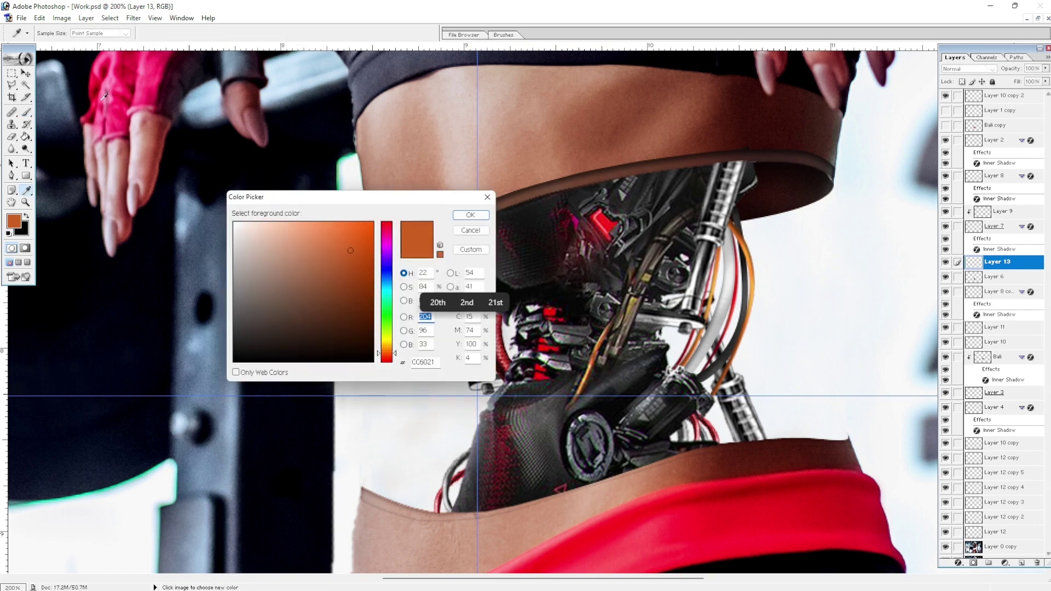
left_click(471, 214)
key("[")
key("[")
key("[")
left_click(464, 250)
left_click(601, 226)
key("[")
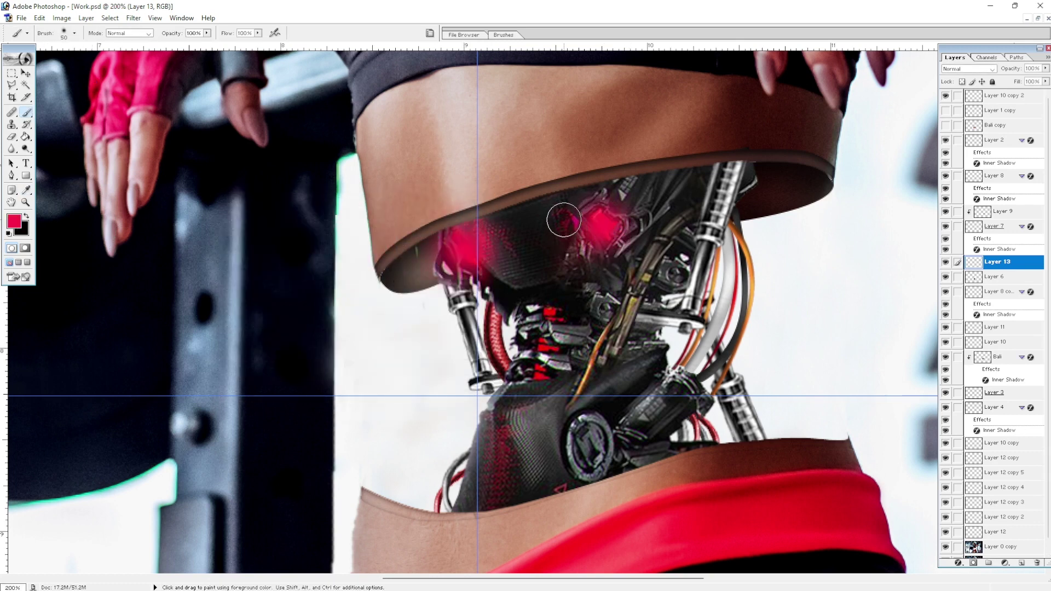
left_click_drag(548, 320, 481, 377)
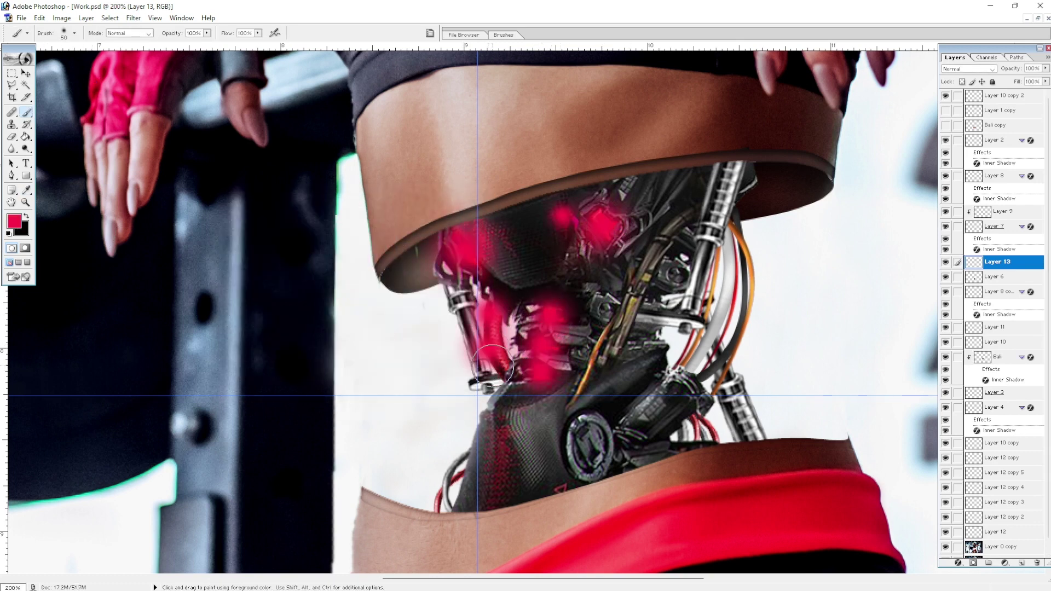
key("]")
key("]")
left_click_drag(495, 441, 494, 477)
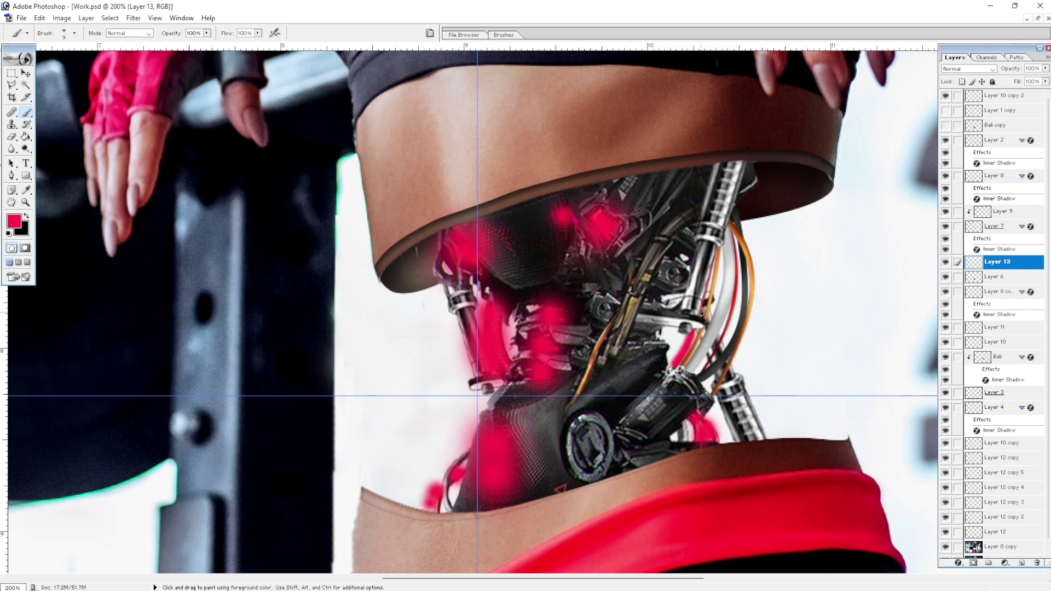
- Change the foreground colour to cyan and enlarge the brush
scroll(626, 253, "up", 2)
key("]")
key("]")
key("]")
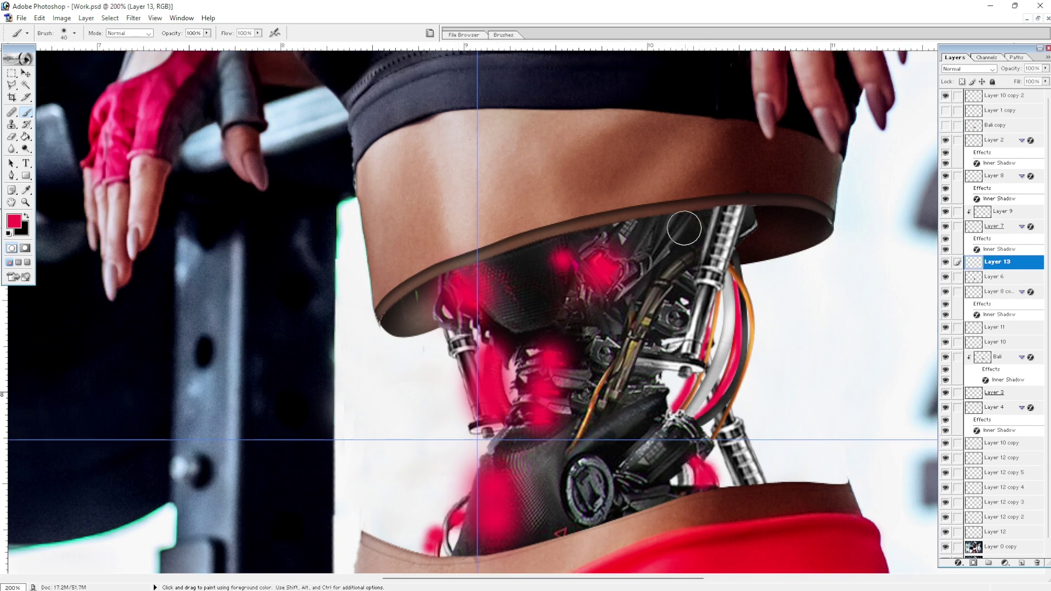
key("x")
left_click(13, 221)
left_click(392, 298)
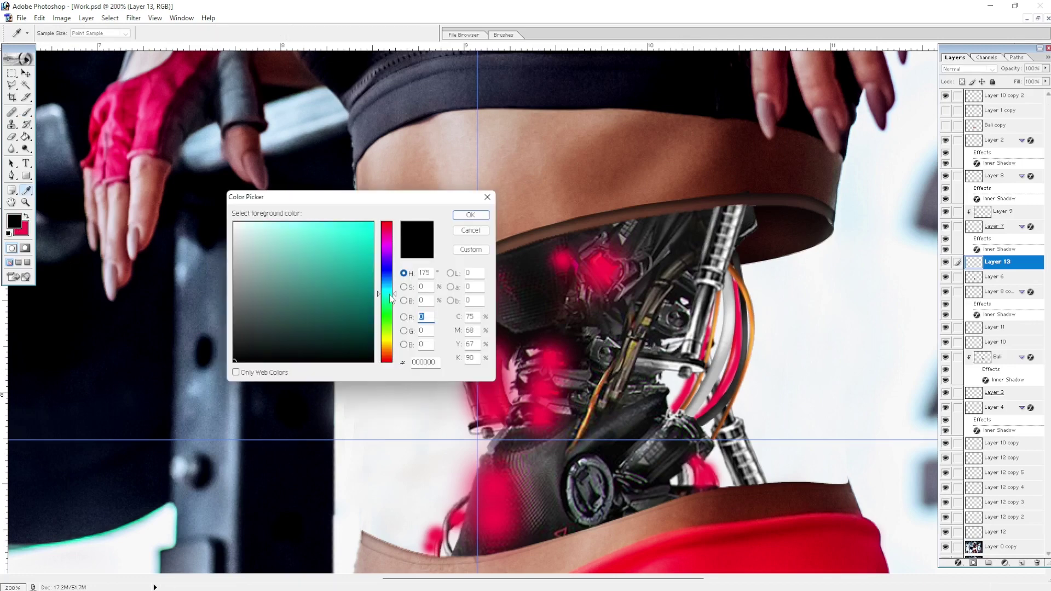
left_click(366, 229)
left_click(467, 216)
key("]")
key("]")
key("]")
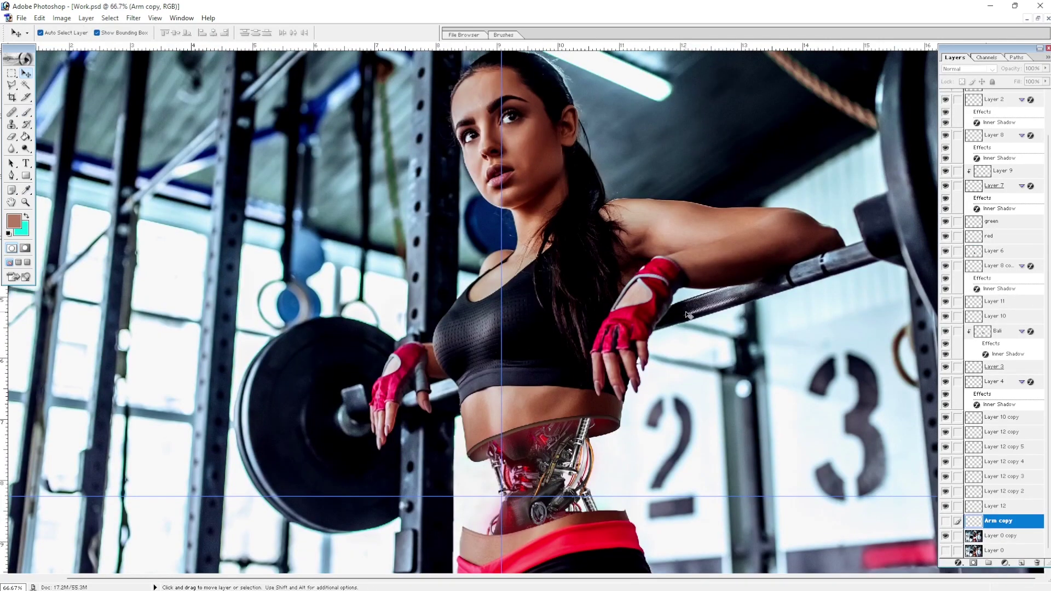
- Stroke a thin seam line along the upper arm with a small brush
key("p")
key("ctrl+plus")
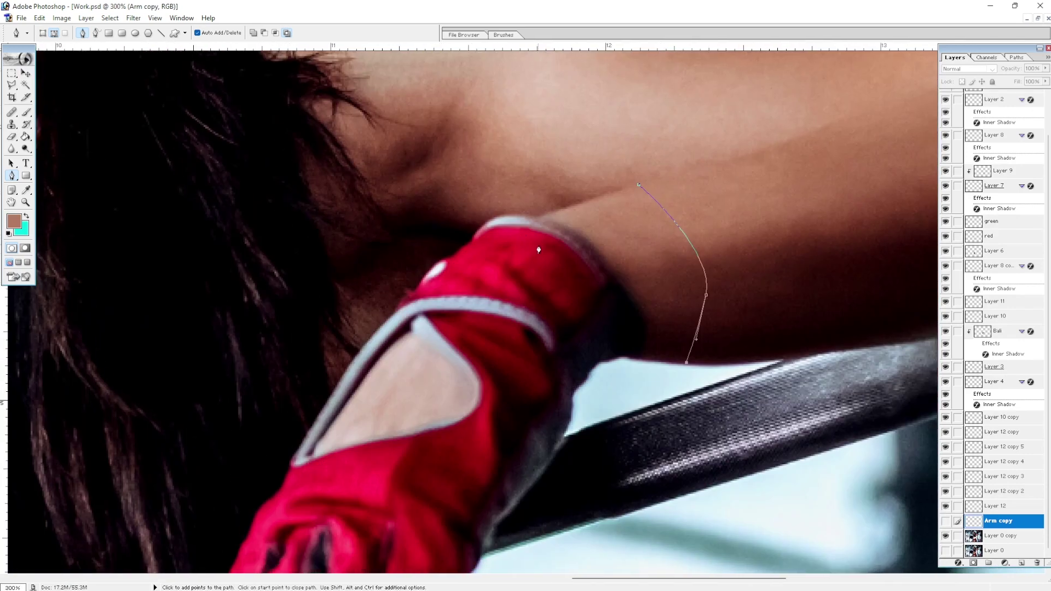
right_click(687, 345)
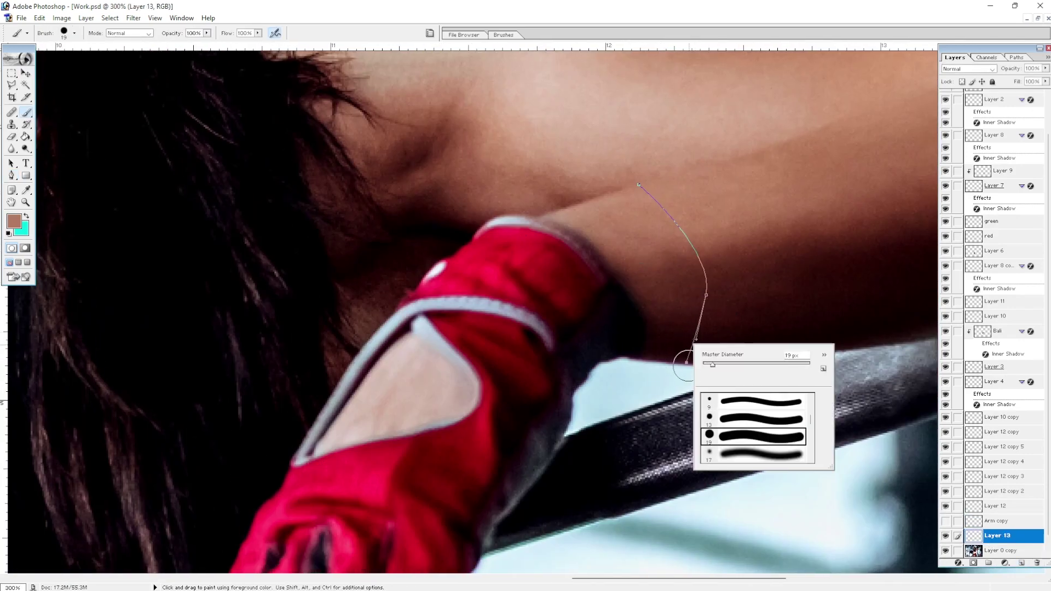
key("Escape")
key("bracketleft")
key("bracketleft")
left_click(704, 287, "shift")
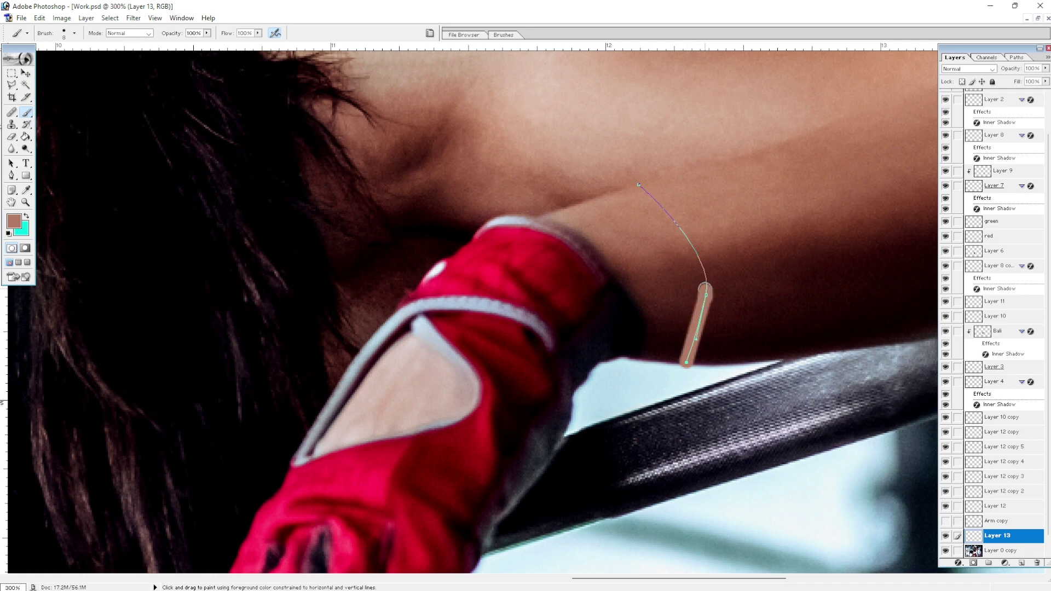
- Try a Burn blend mode on the seam stroke, then revert it to Normal
key("l")
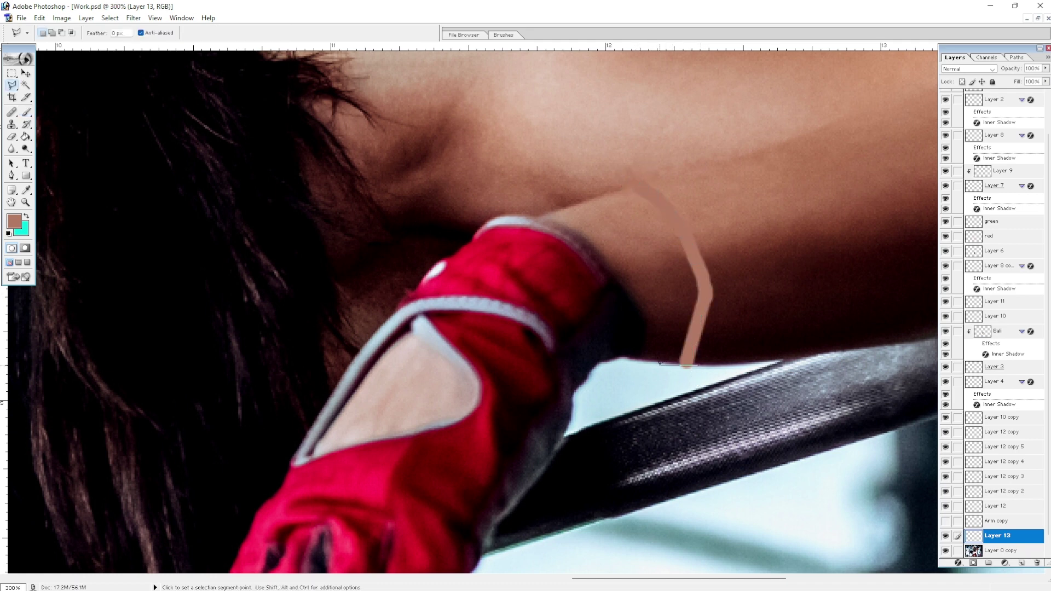
key("v")
left_click(966, 69)
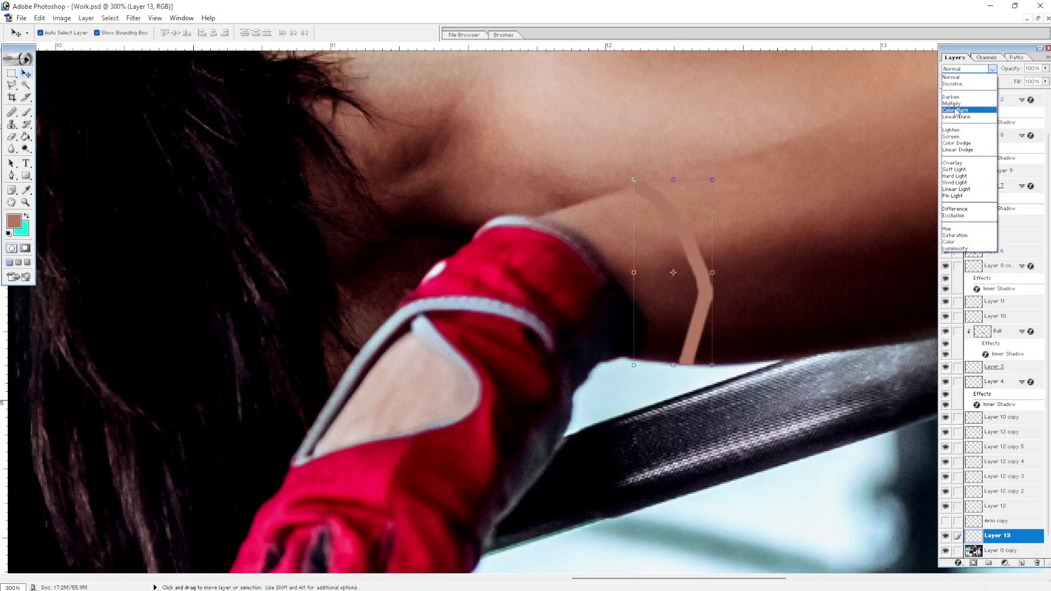
left_click(956, 113)
left_click(966, 69)
double_click(973, 536)
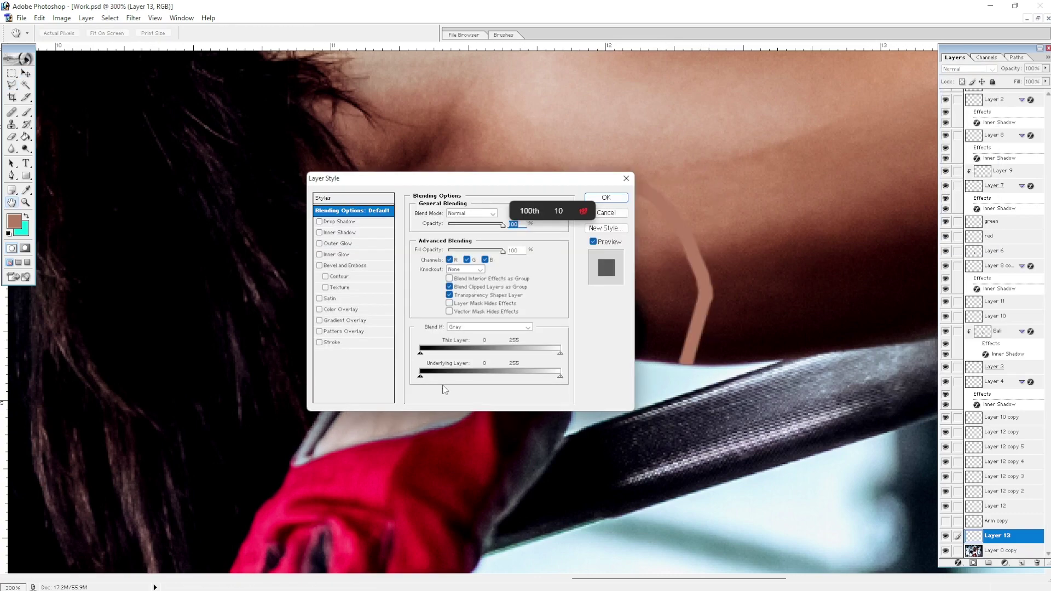
key("Escape")
- Turn the seam stroke white with Hue/Saturation and transform it into place
key("ctrl+u")
key("Return")
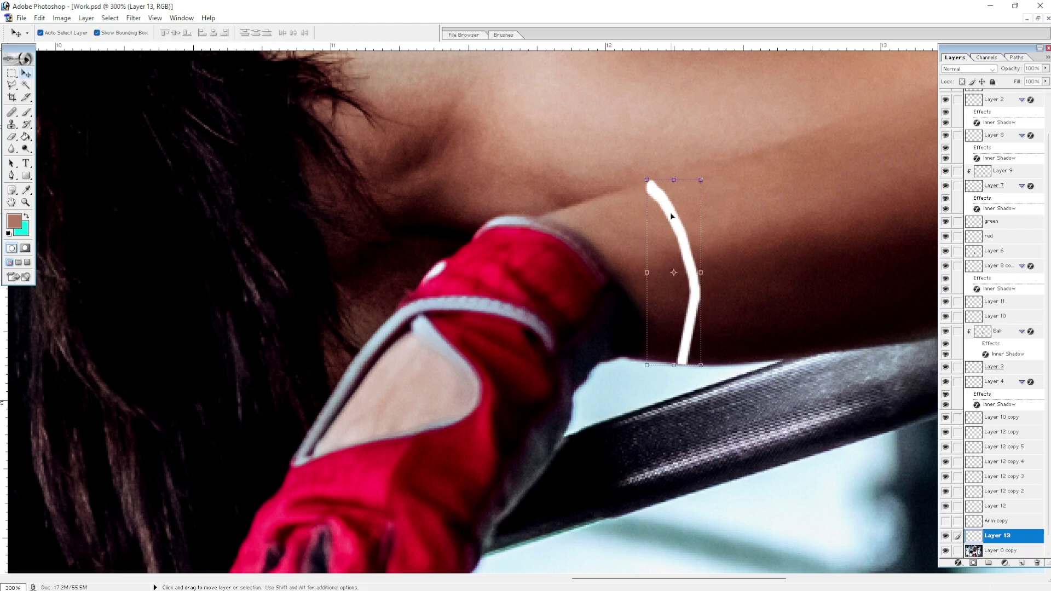
key("ctrl+minus")
key("ctrl+minus")
key("ctrl+plus")
key("ctrl+t")
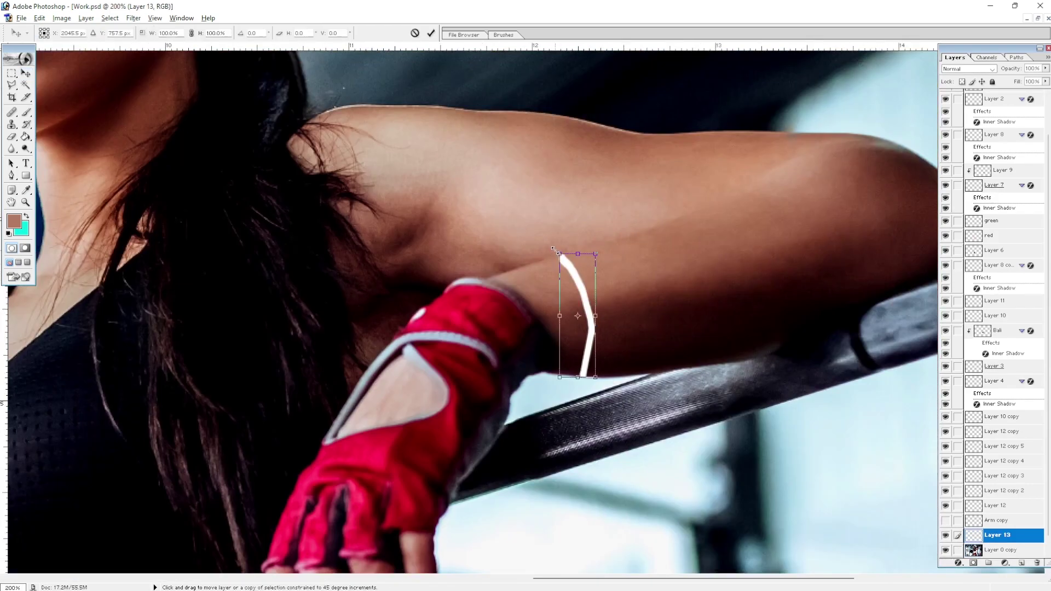
key("Return")
- Make and clear a small polygonal selection, then pan to the woman's face
key("l")
left_click(547, 260)
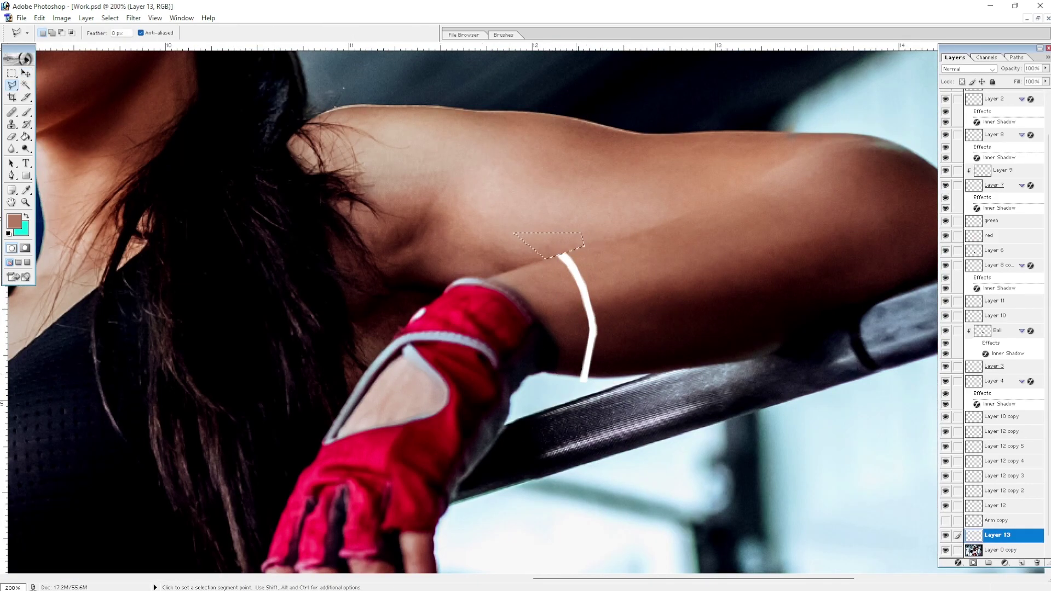
key("ctrl+d")
key("v")
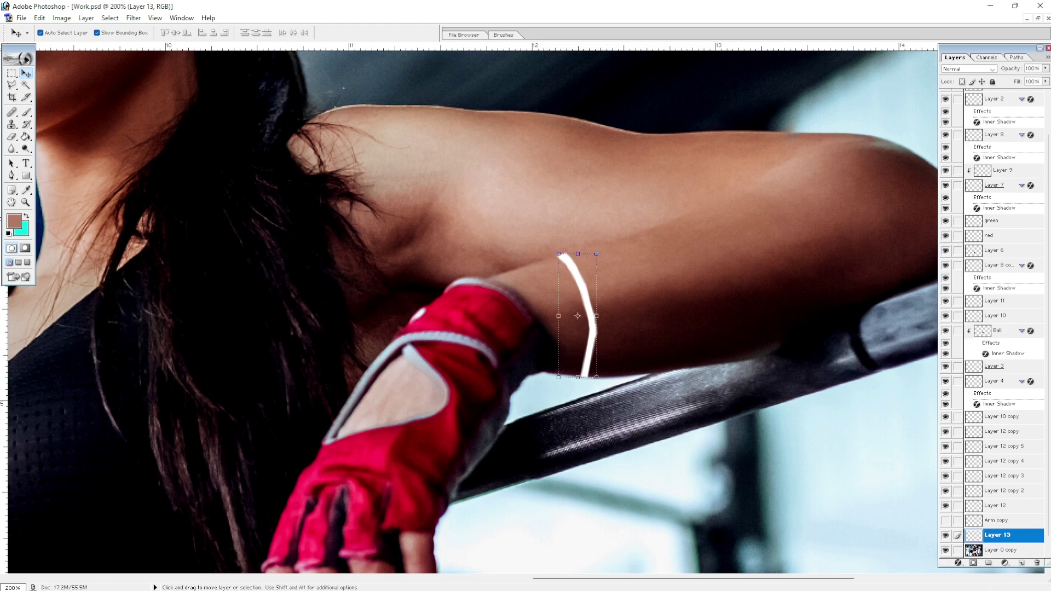
left_click_drag(684, 215, 635, 284)
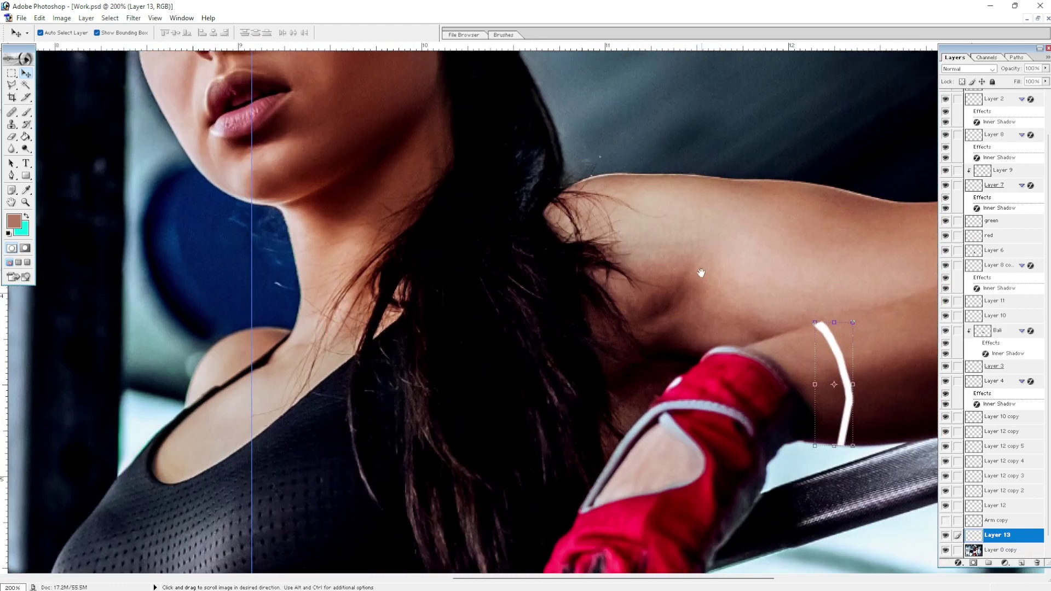
key("p")
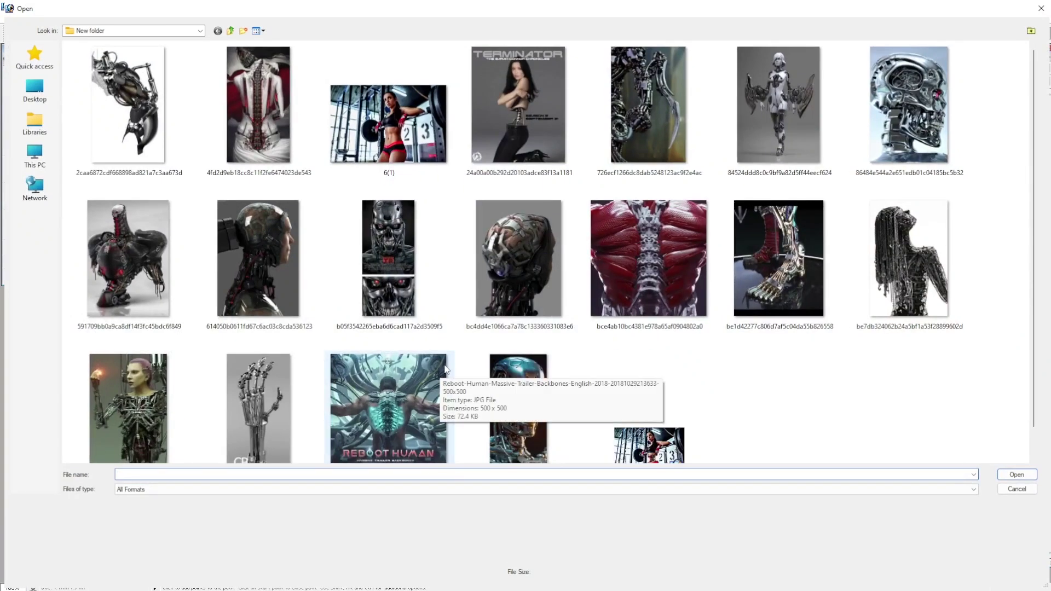
- Bring the terminator face image into the Work document over her face at 50% opacity
double_click(510, 406)
key("v")
double_click(988, 100, "alt")
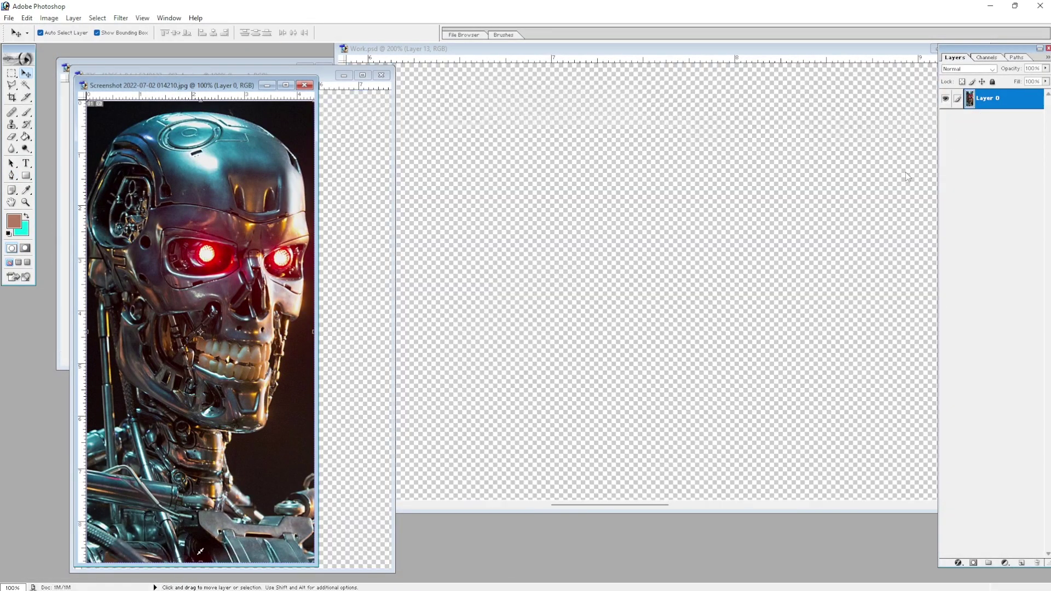
mouse_move(252, 279)
left_mouse_down()
mouse_move(486, 387)
mouse_move(569, 383)
mouse_move(536, 175)
left_mouse_up()
key("ctrl+t")
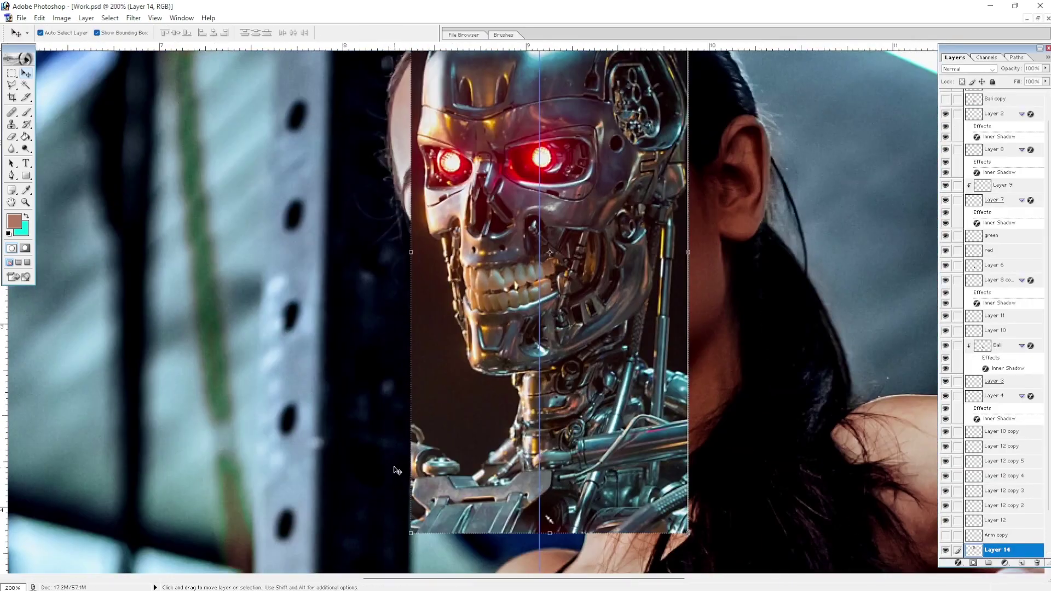
left_click_drag(711, 492, 750, 438)
key("Return")
key("5")
- Rotate and stretch the terminator face to match the woman's head
key("ctrl+minus")
key("ctrl+t")
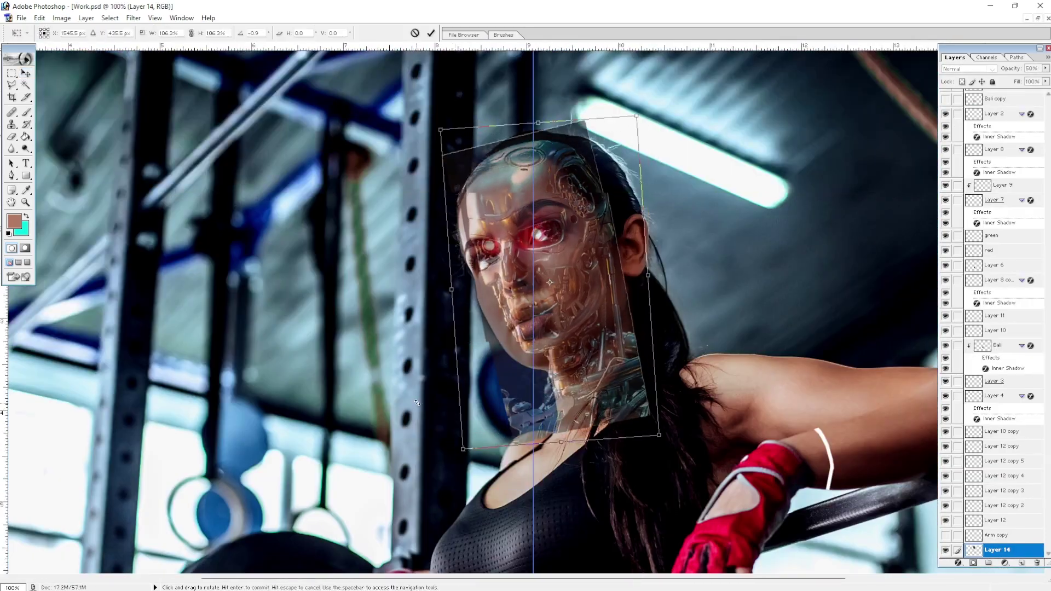
left_click_drag(547, 285, 503, 303)
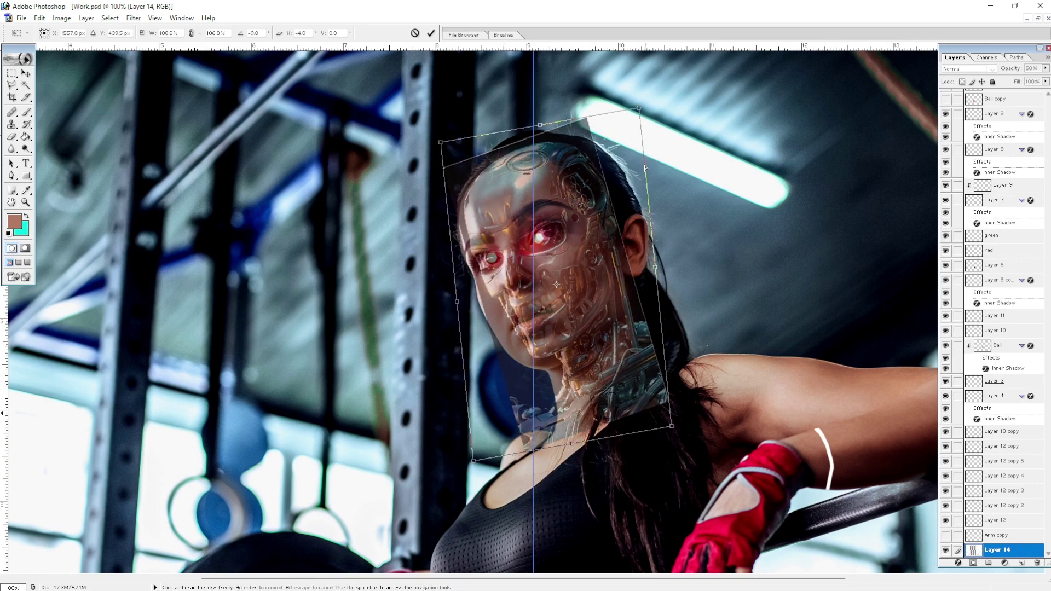
key("Return")
key("ctrl+t")
left_click_drag(669, 452, 676, 464)
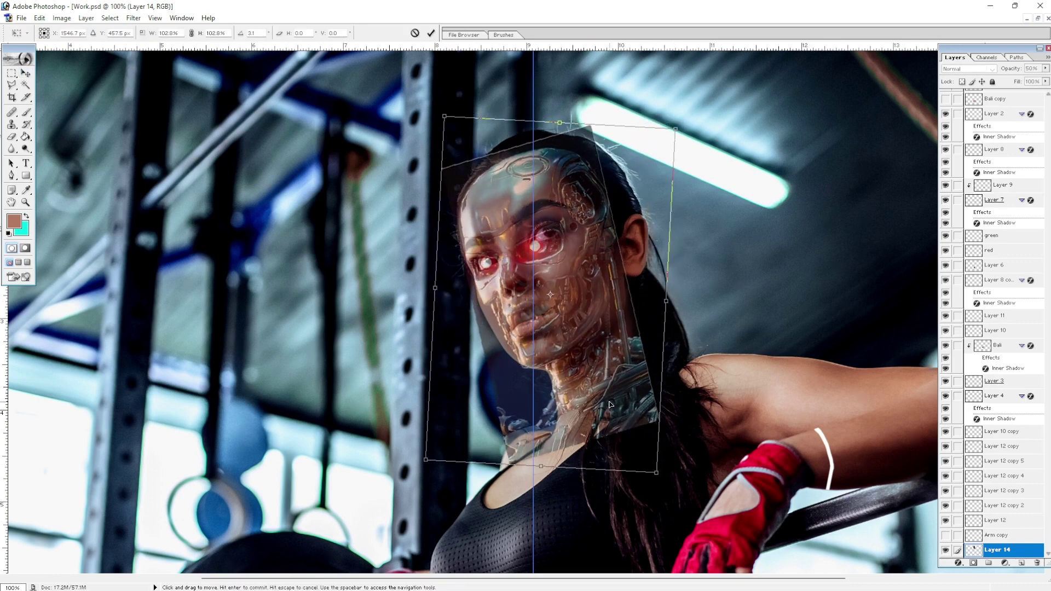
key("Return")
- Fine-tune the robot face's scale and tilt to match the head's angle
left_click_drag(453, 158, 615, 297)
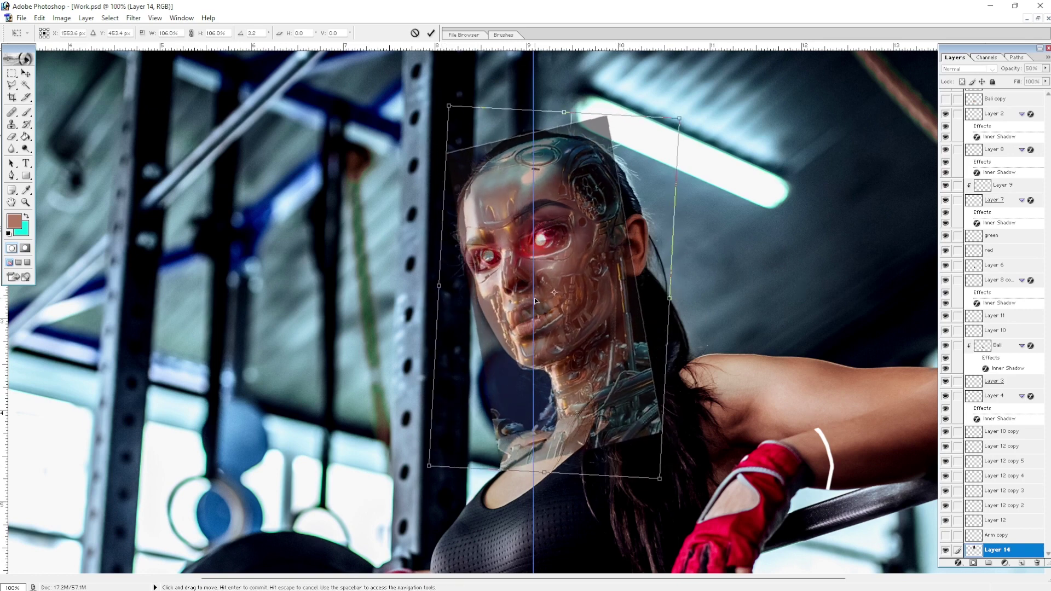
key("Return")
key("ctrl+t")
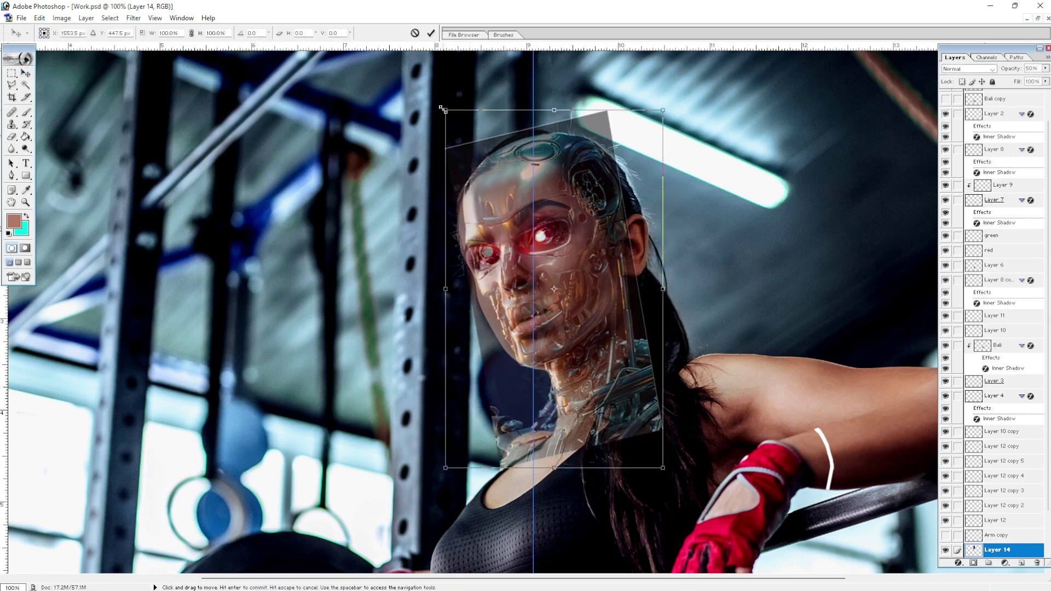
left_click_drag(478, 136, 465, 143)
key("Return")
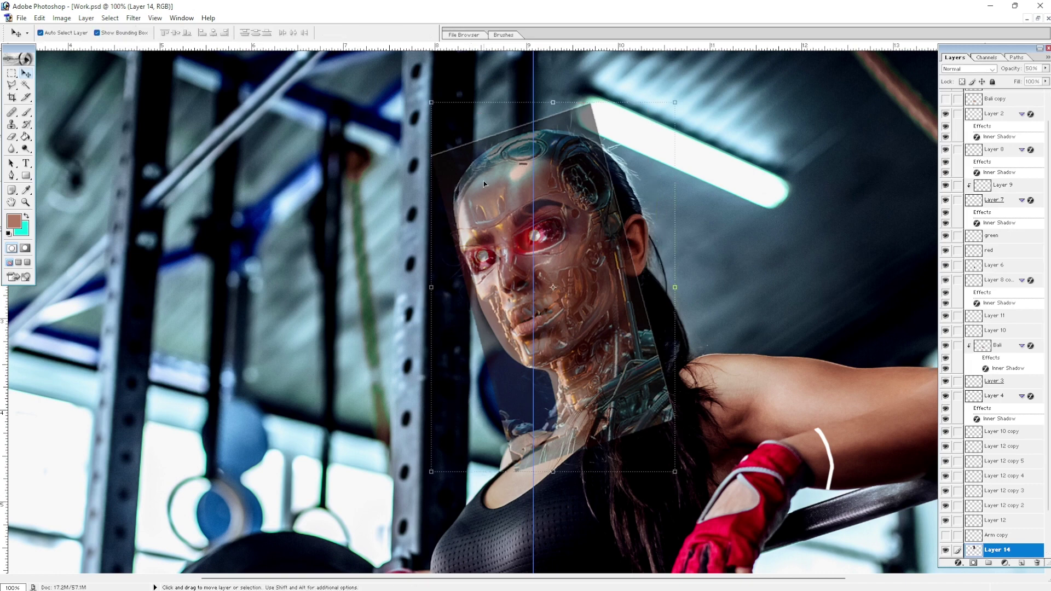
key("ctrl+z")
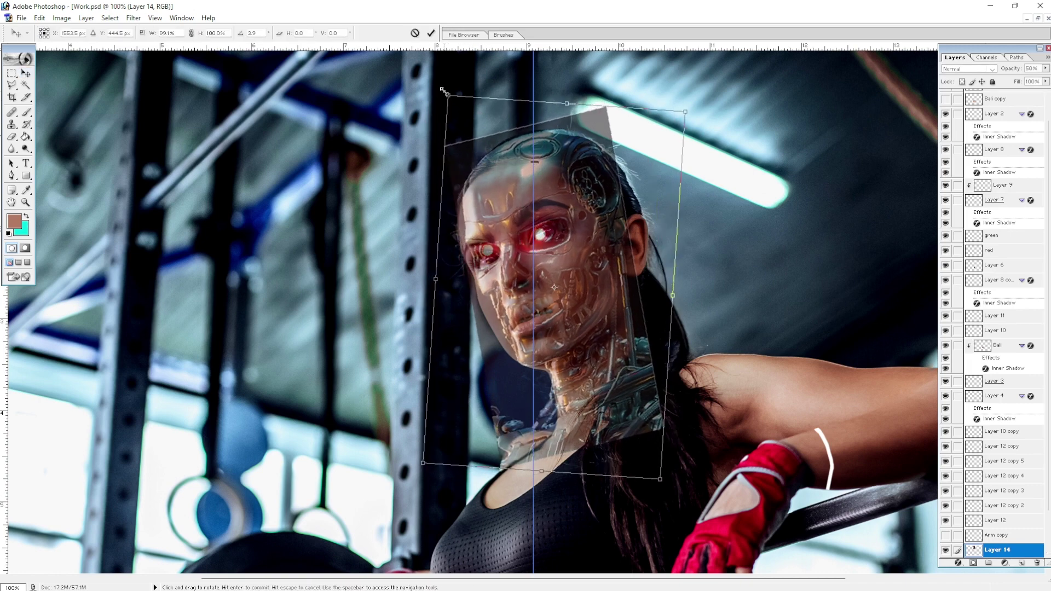
- Duplicate the robot face at full opacity and set the copy to 50% opacity
key("0")
key("ctrl+j")
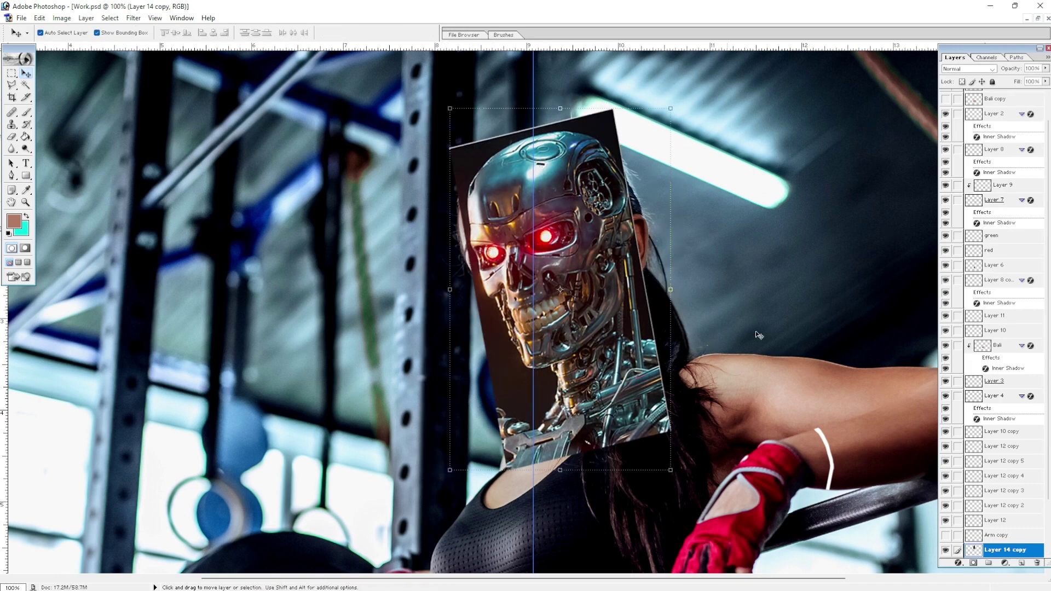
key("5")
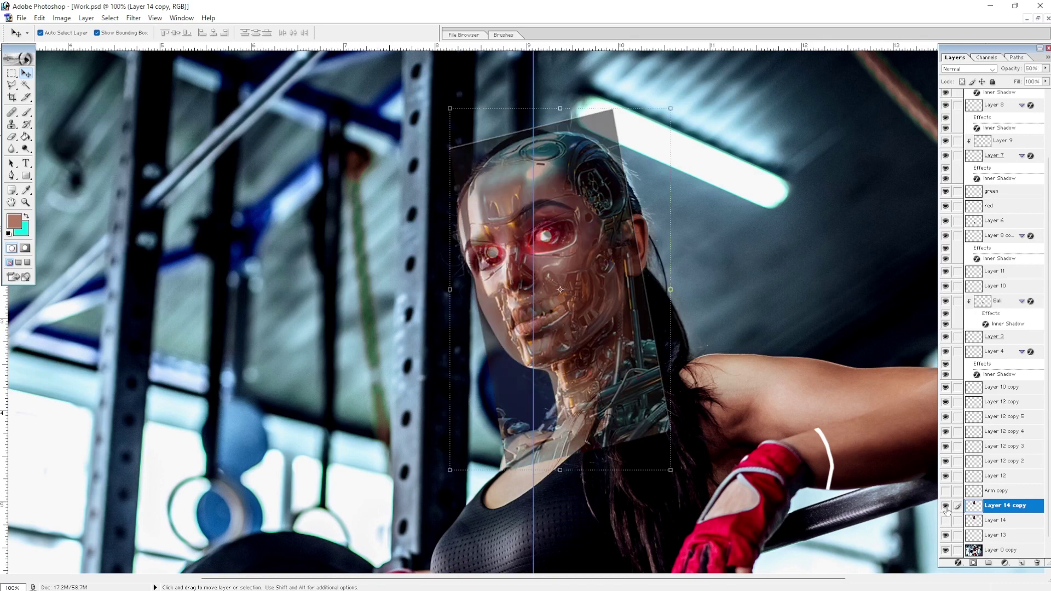
- Erase the robot overlay along the neck and near the ear with the Eraser
key("ctrl+plus")
key("e")
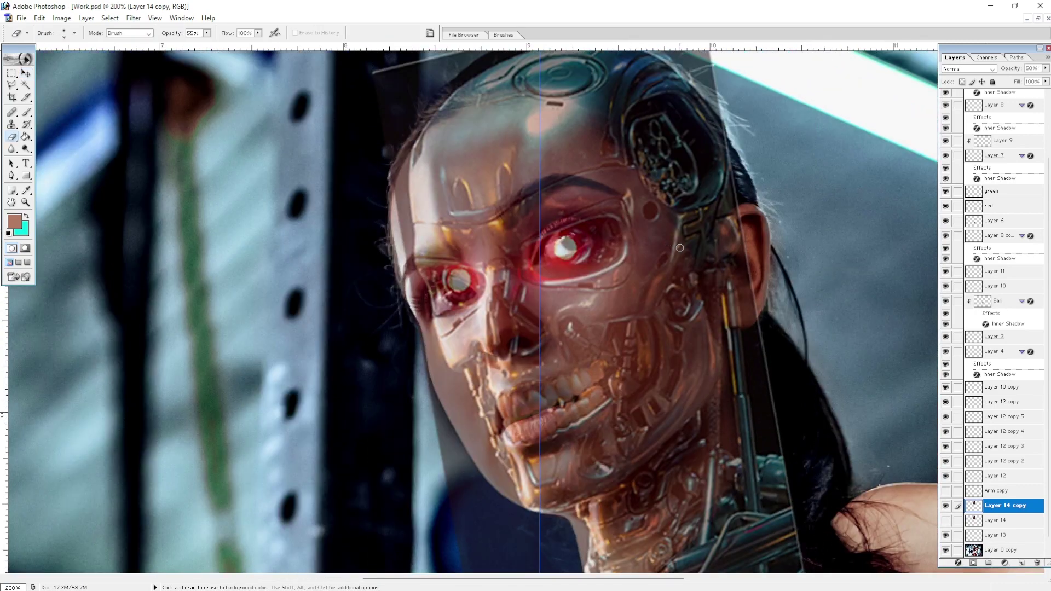
key("l")
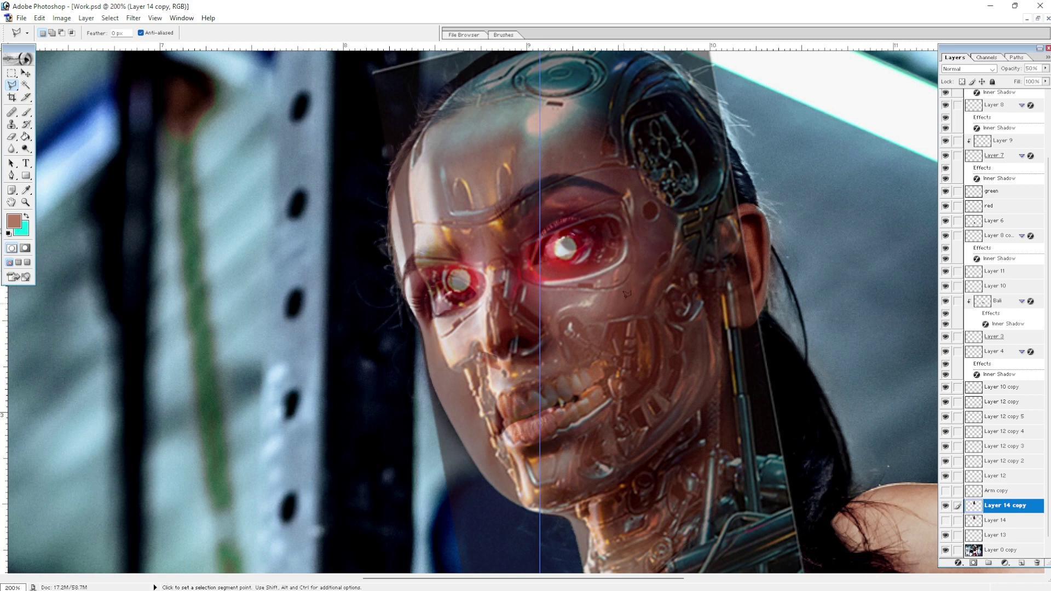
key("e")
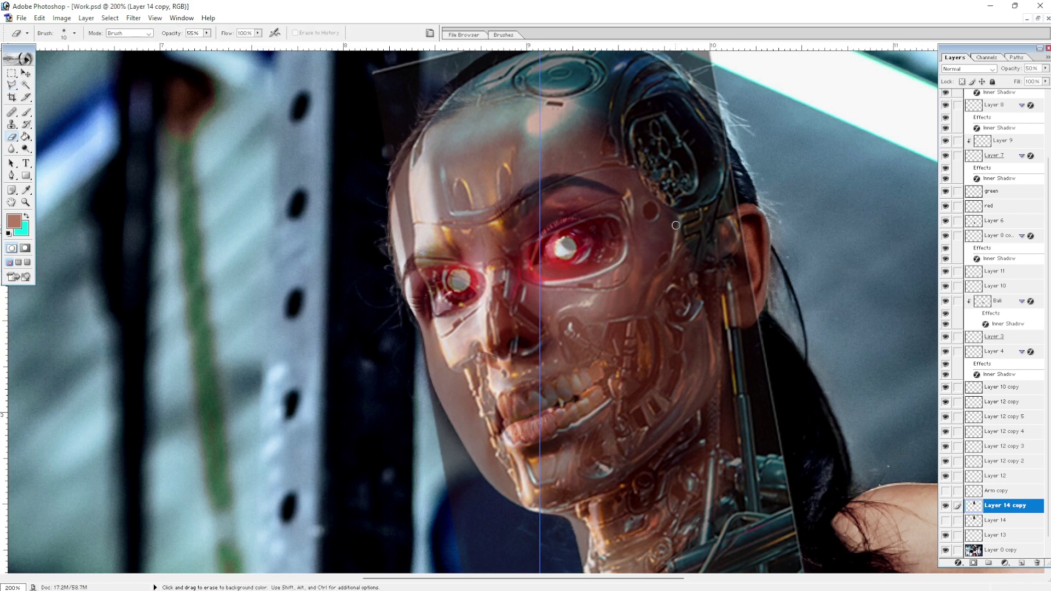
key("shift")
key("shift+Tab")
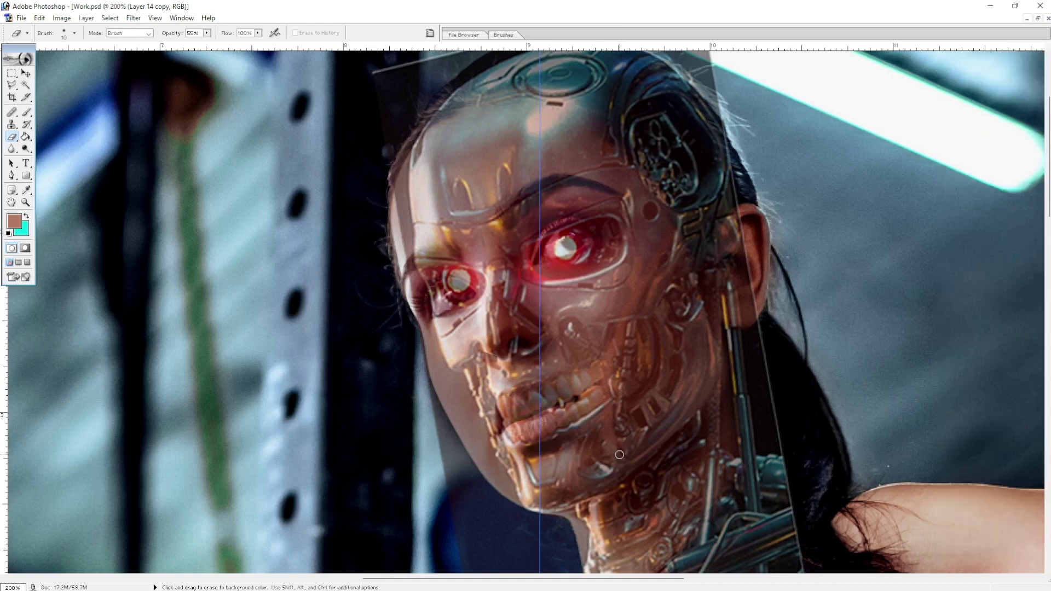
scroll(653, 494, "down", 1)
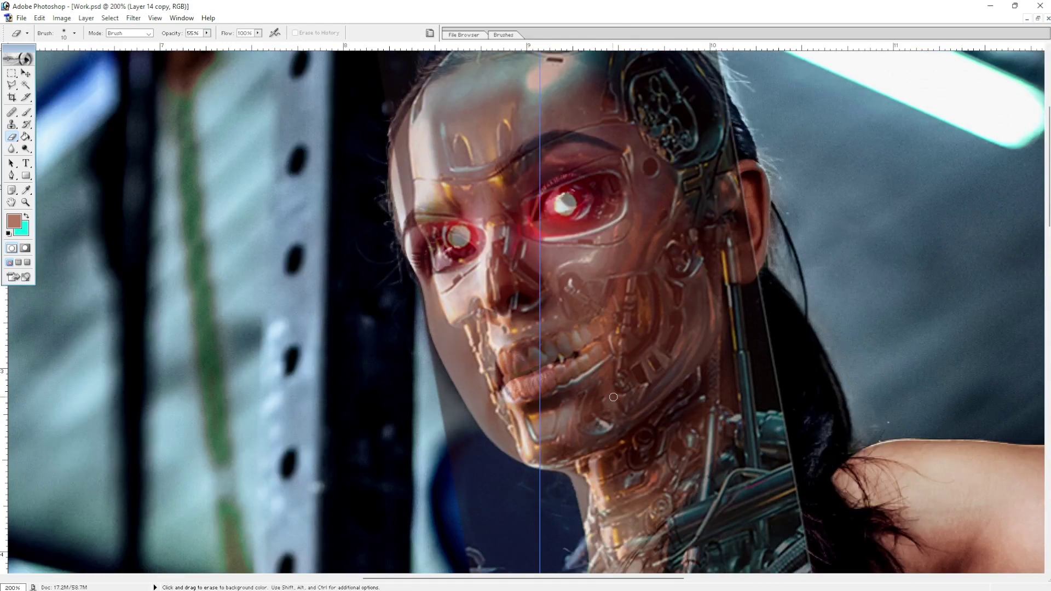
scroll(652, 494, "down", 3)
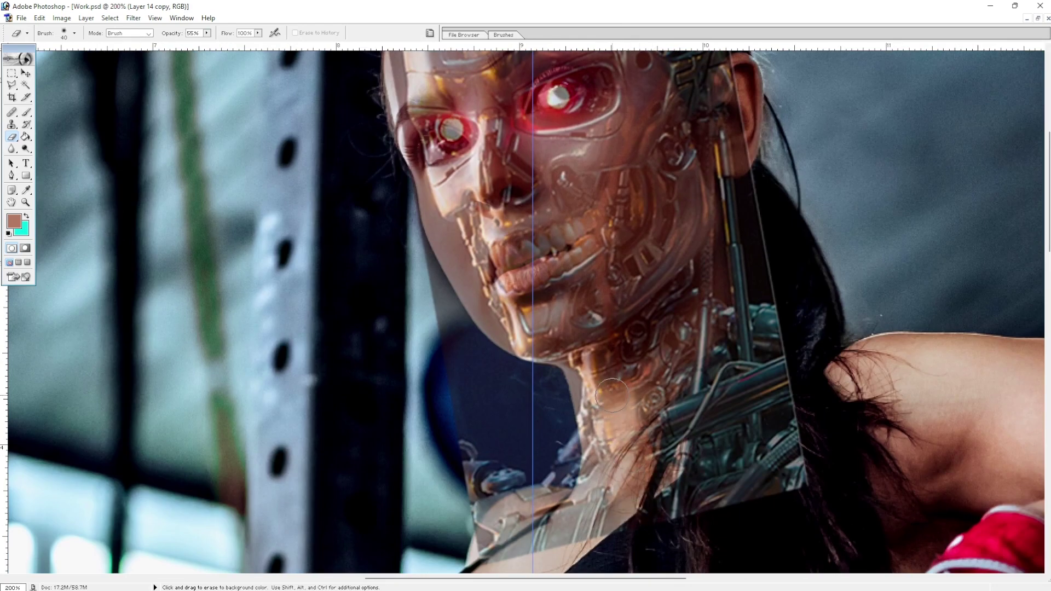
left_click_drag(637, 526, 613, 361)
key("bracketleft")
scroll(659, 68, "up", 3)
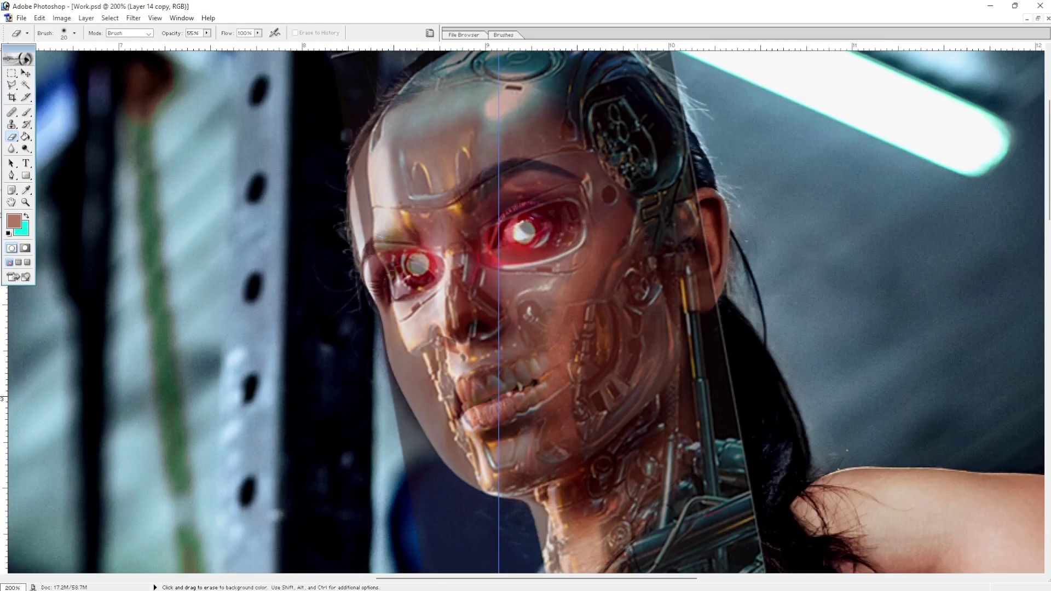
mouse_move(682, 307)
left_mouse_down()
mouse_move(701, 329)
mouse_move(690, 313)
left_mouse_up()
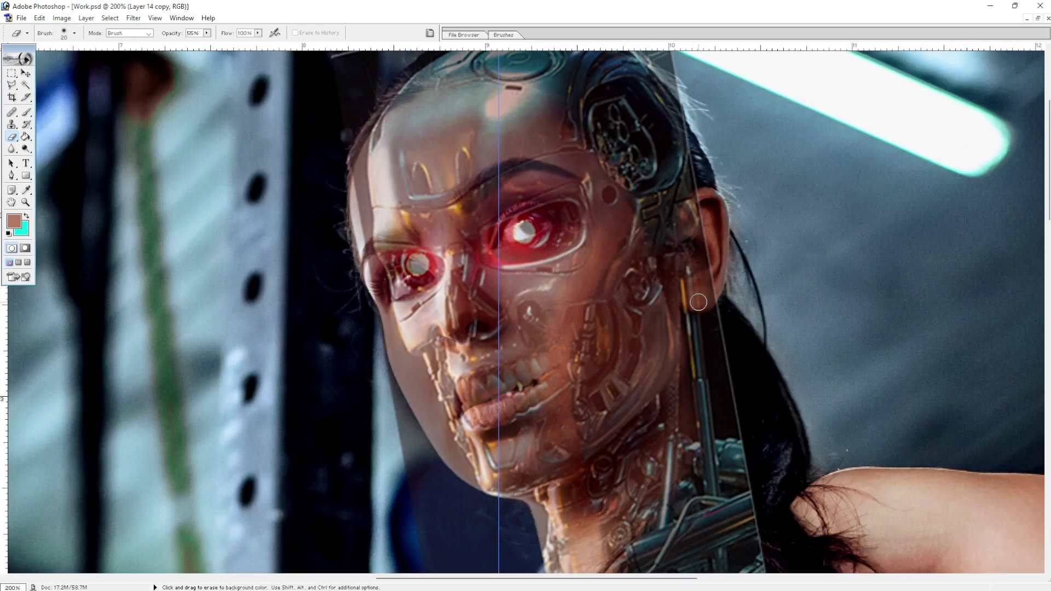
- Start a Polygonal Lasso outline beside the cheek
key("l")
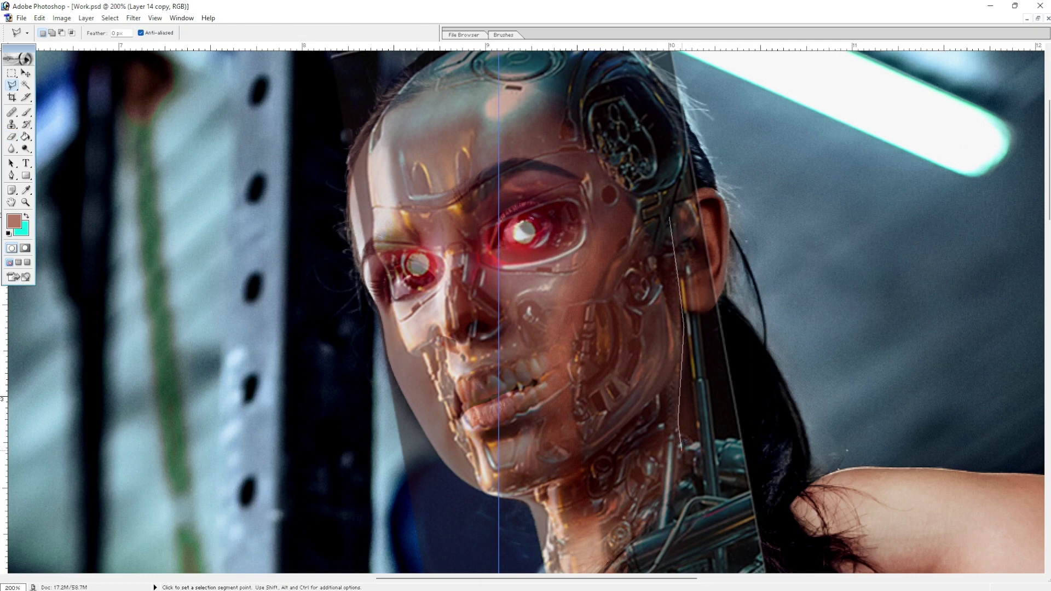
left_click(690, 444)
scroll(691, 444, "down", 1)
scroll(691, 383, "down", 2)
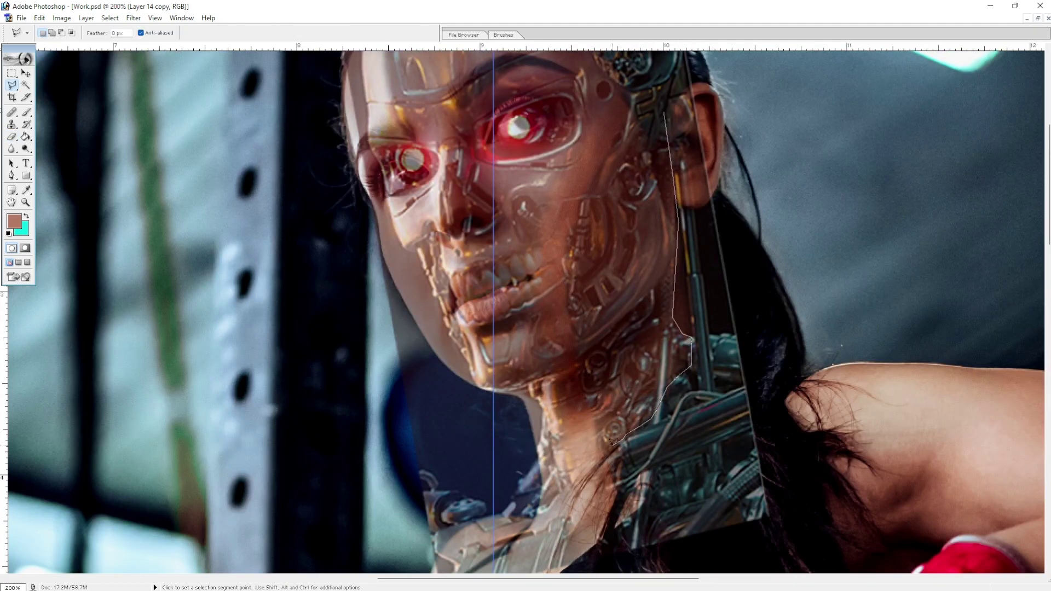
scroll(577, 488, "down", 1)
scroll(603, 356, "up", 5)
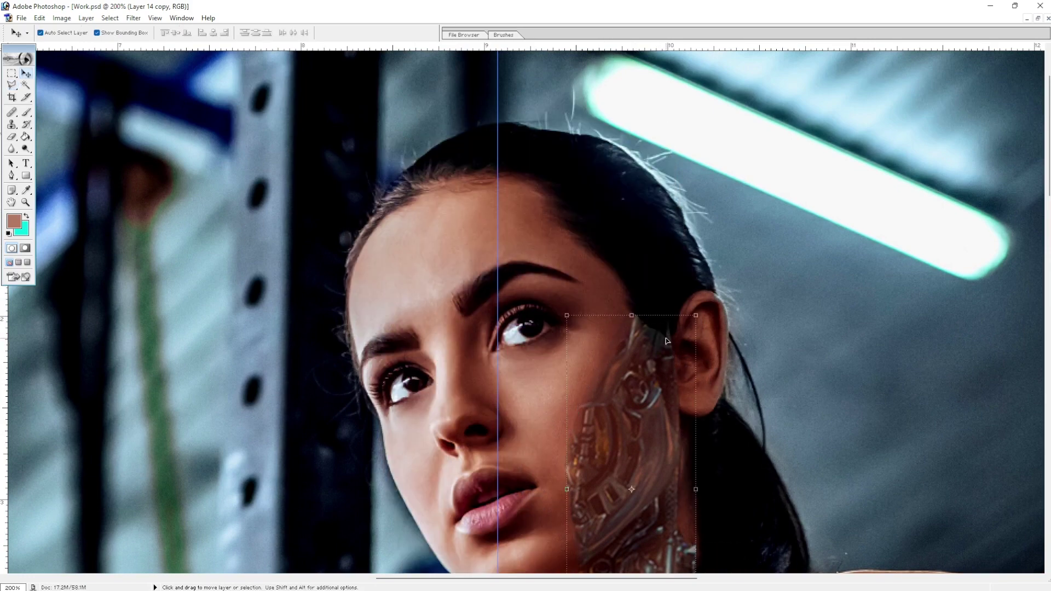
- Nudge the metal cheek plate slightly down and to the right
key("ctrl+plus")
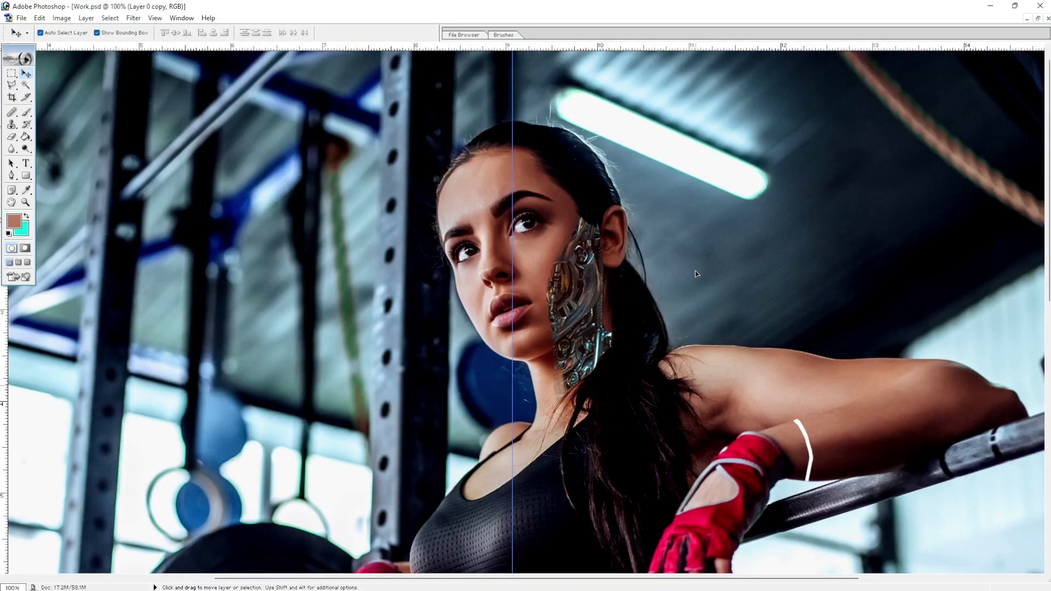
key("ctrl+plus")
left_click(611, 364)
left_click_drag(611, 364, 615, 372)
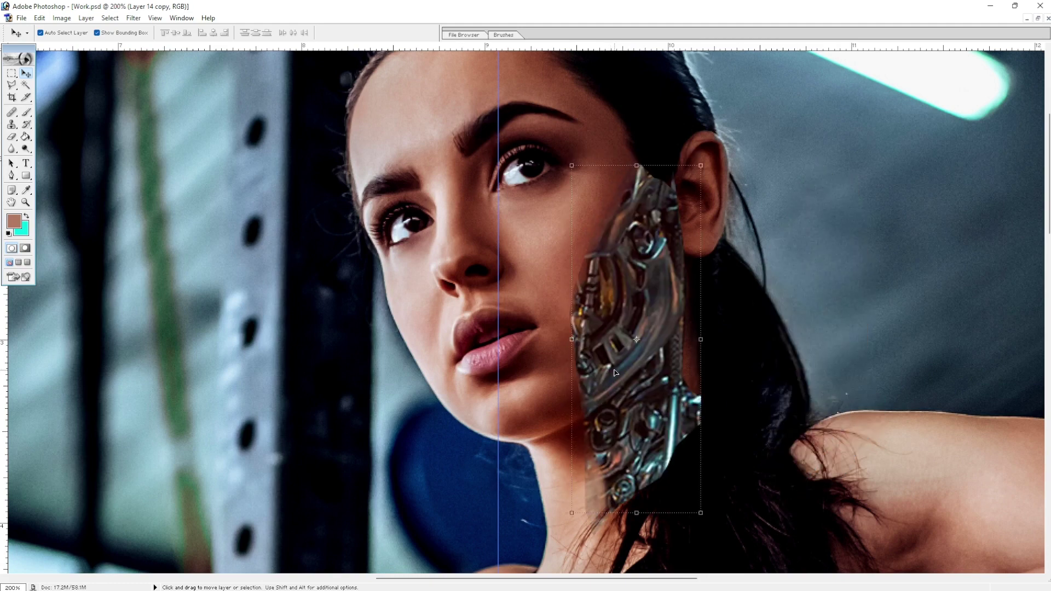
- Set the cheek plate to 100% opacity and hide its layer
key("ctrl+plus")
key("l")
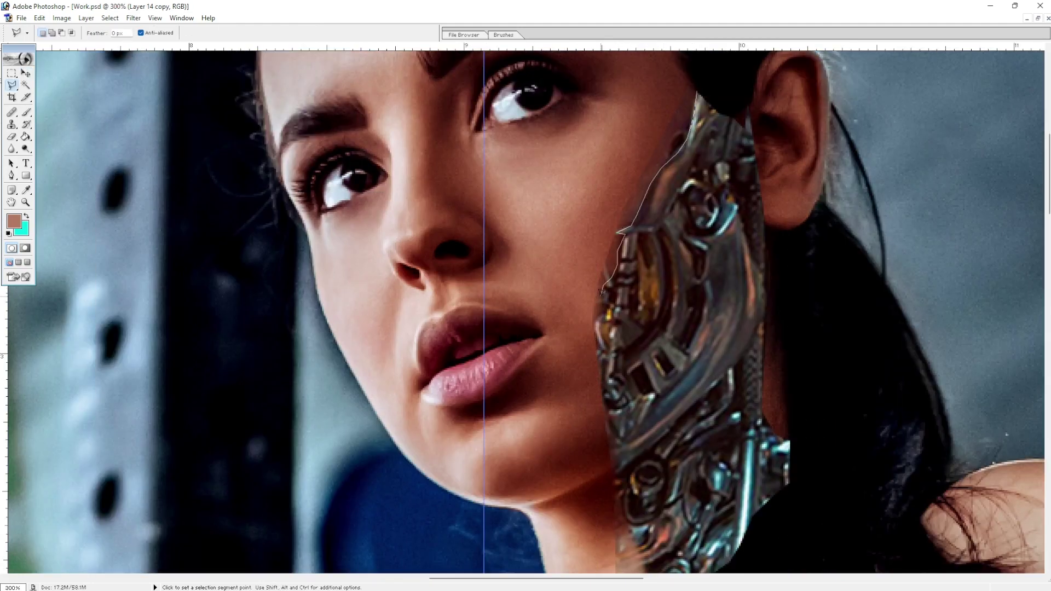
key("Escape")
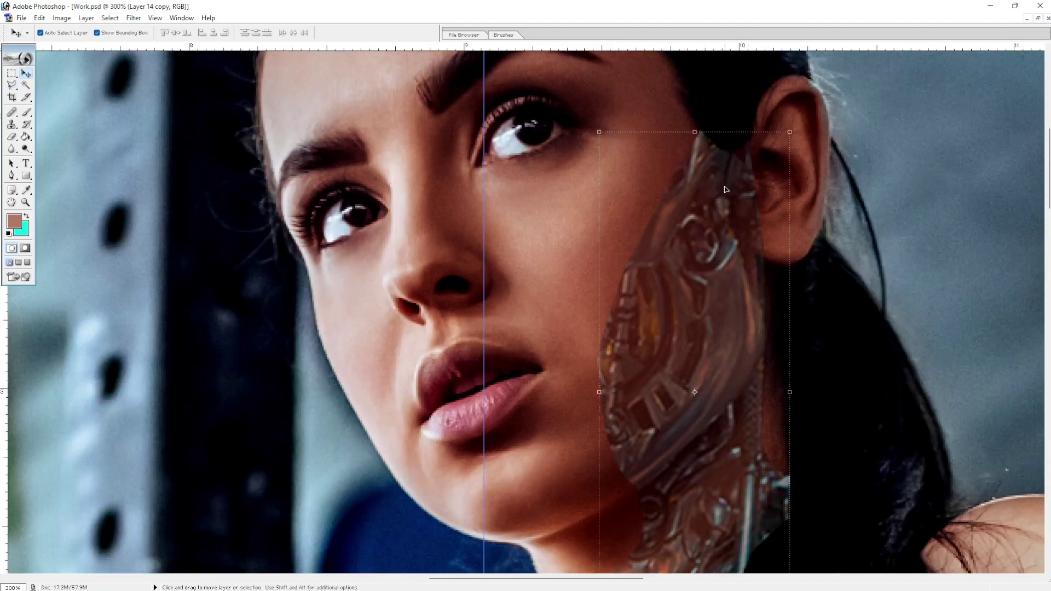
key("0")
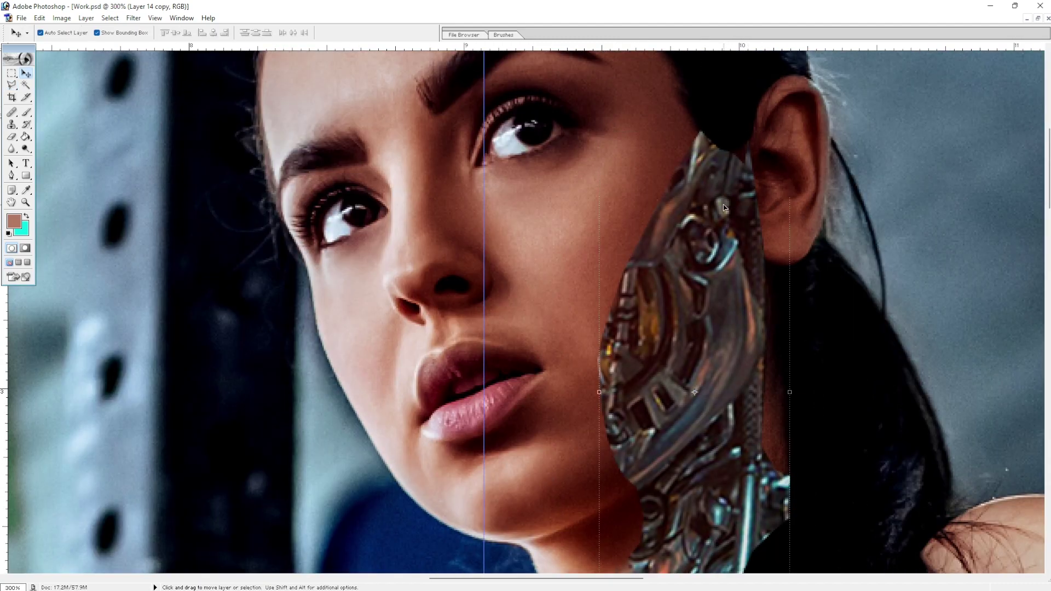
key("F7")
left_click(945, 505)
key("l")
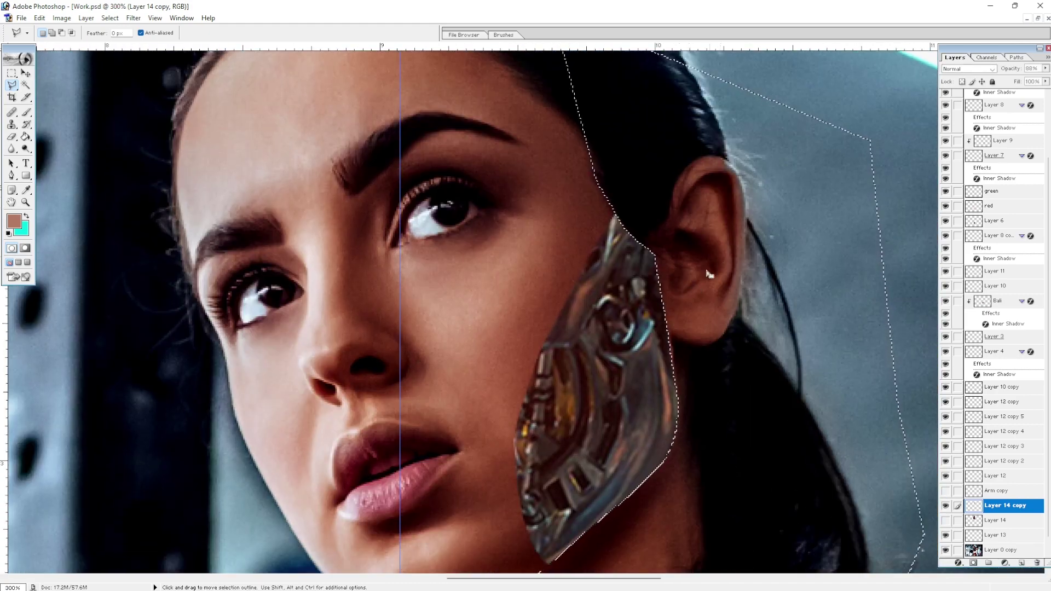
- Move Layer 15 above Layer 14 and give it a Drop Shadow
scroll(705, 273, "down", 3)
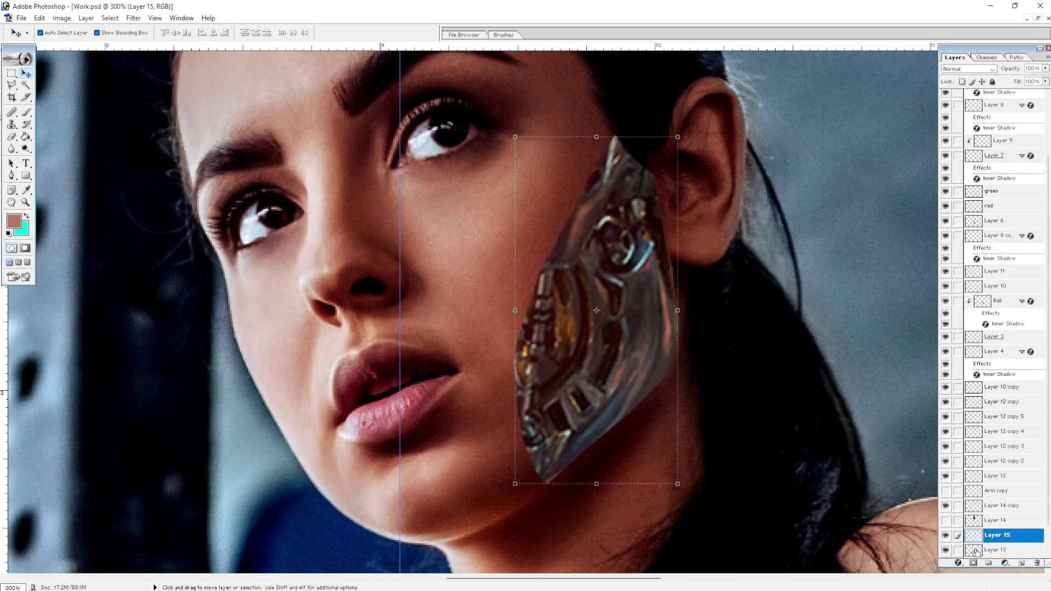
left_click_drag(977, 536, 976, 516)
left_click(980, 505)
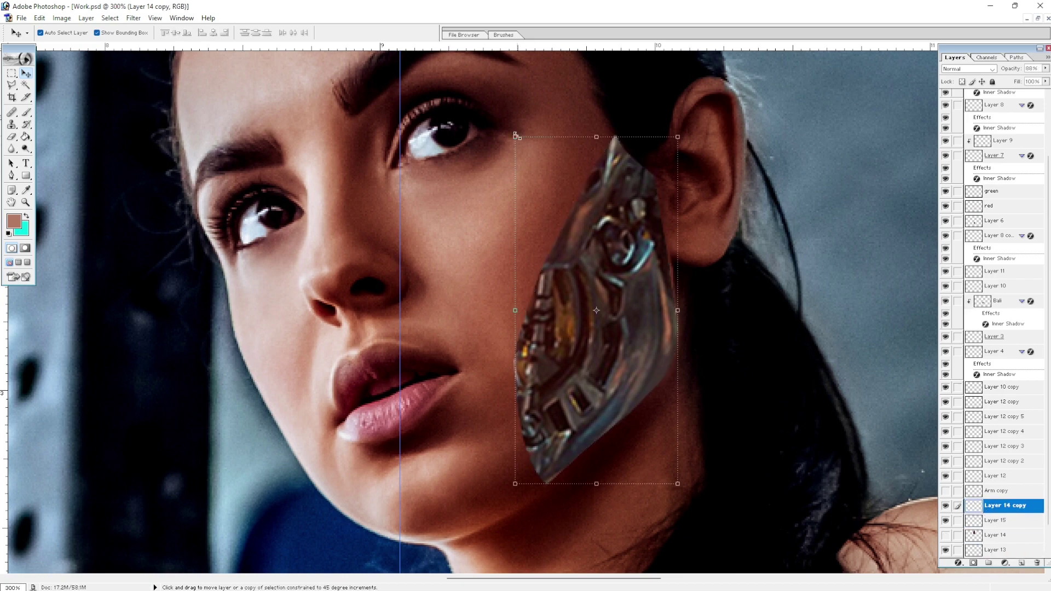
double_click(977, 520)
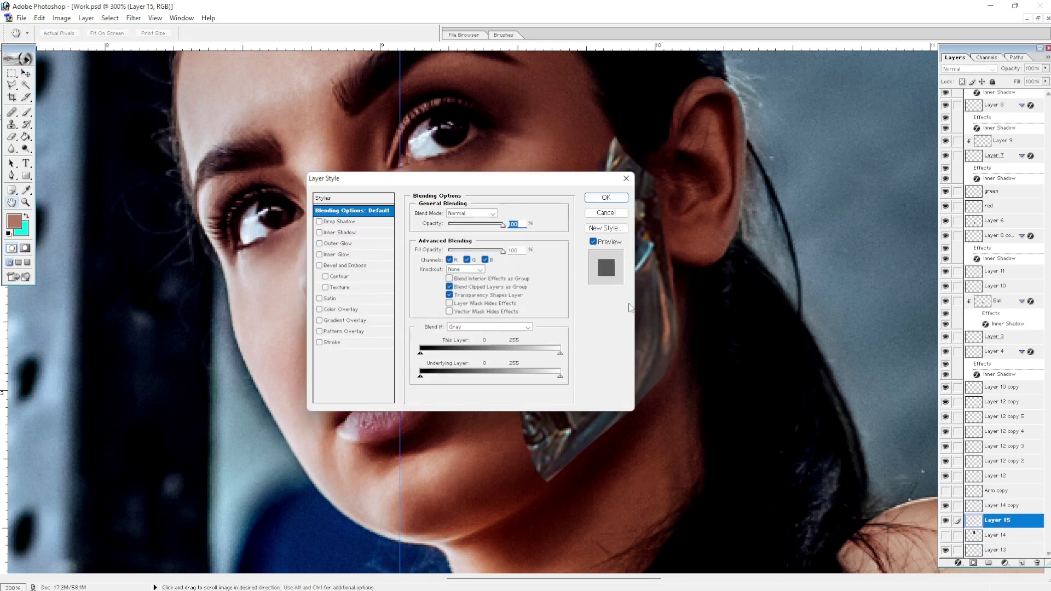
left_click_drag(383, 178, 803, 183)
left_click(761, 226)
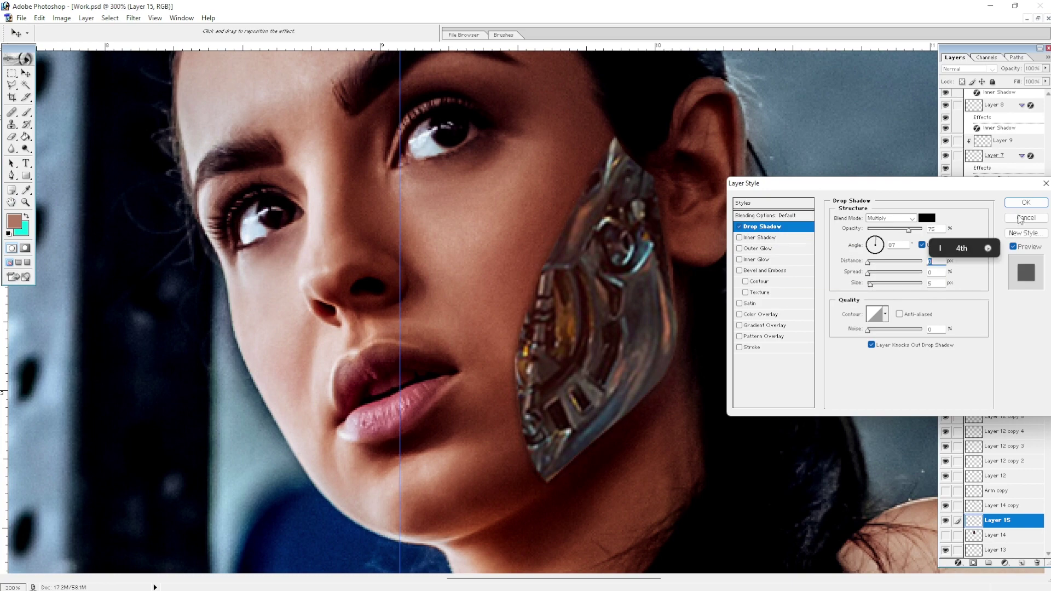
left_click(1025, 202)
- Add a hard-edged Inner Shadow at a 77° angle to the cheek plate
double_click(977, 505)
left_click(762, 237)
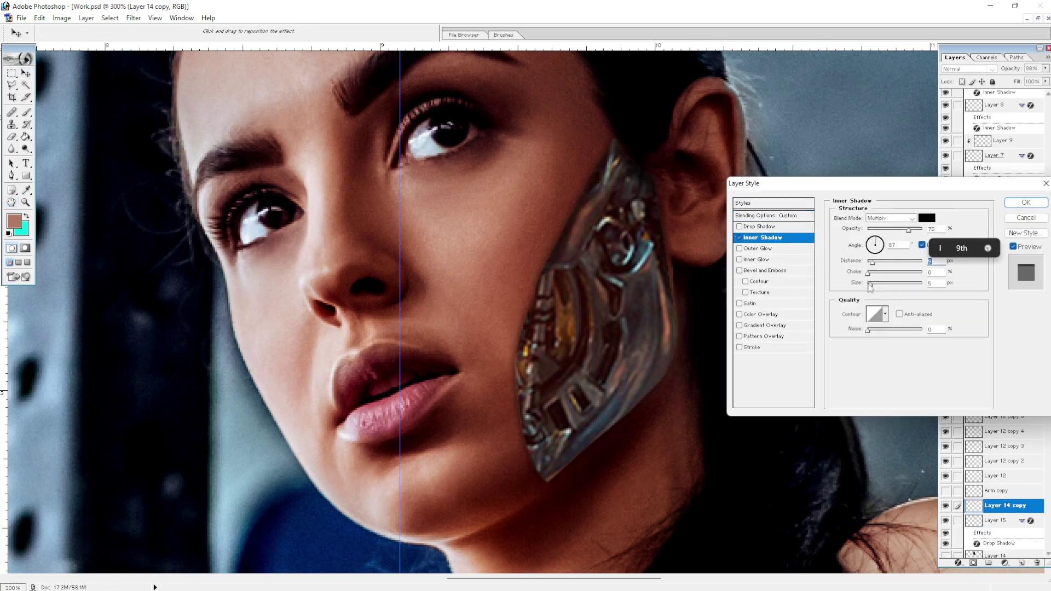
mouse_move(869, 284)
left_mouse_down()
mouse_move(890, 273)
mouse_move(877, 239)
left_mouse_up()
left_click(872, 243)
left_click(867, 284)
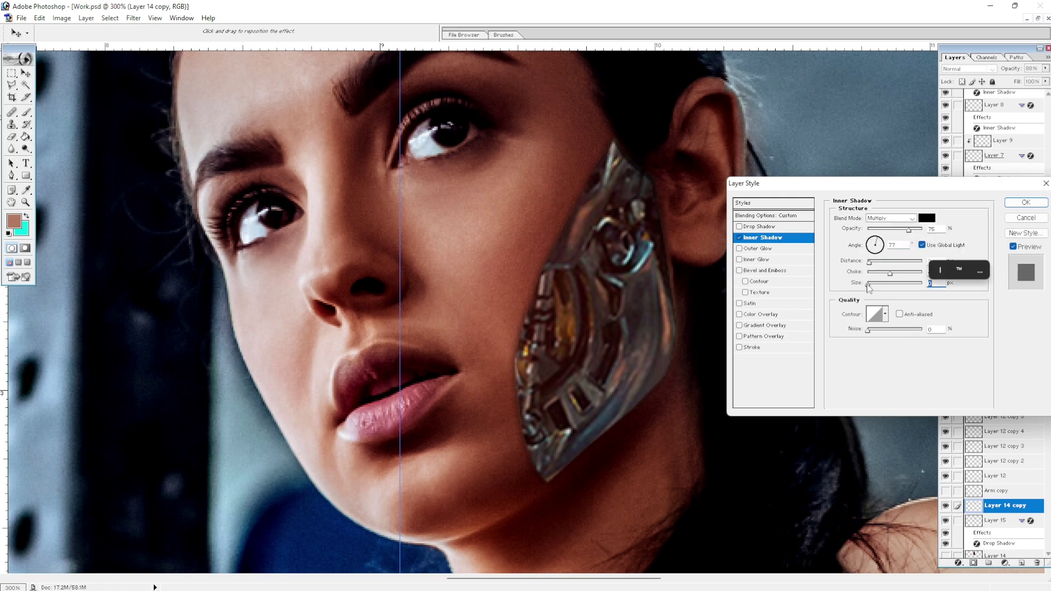
- Apply the inner shadow, then duplicate the cheek plate and darken the copy
key("Return")
key("ctrl+j")
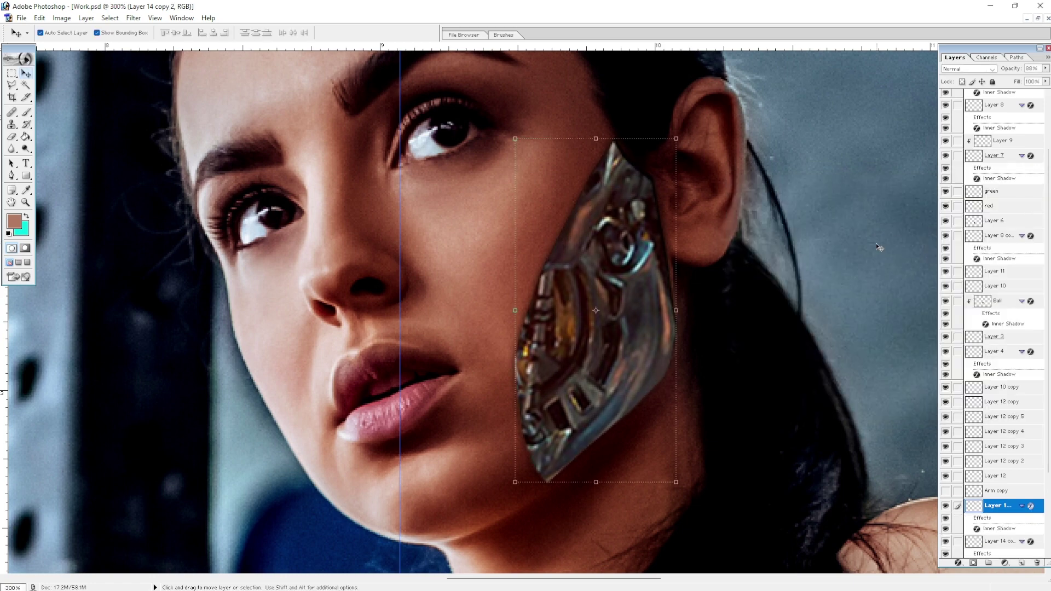
key("ctrl+u")
key("Return")
left_click_drag(568, 339, 569, 337)
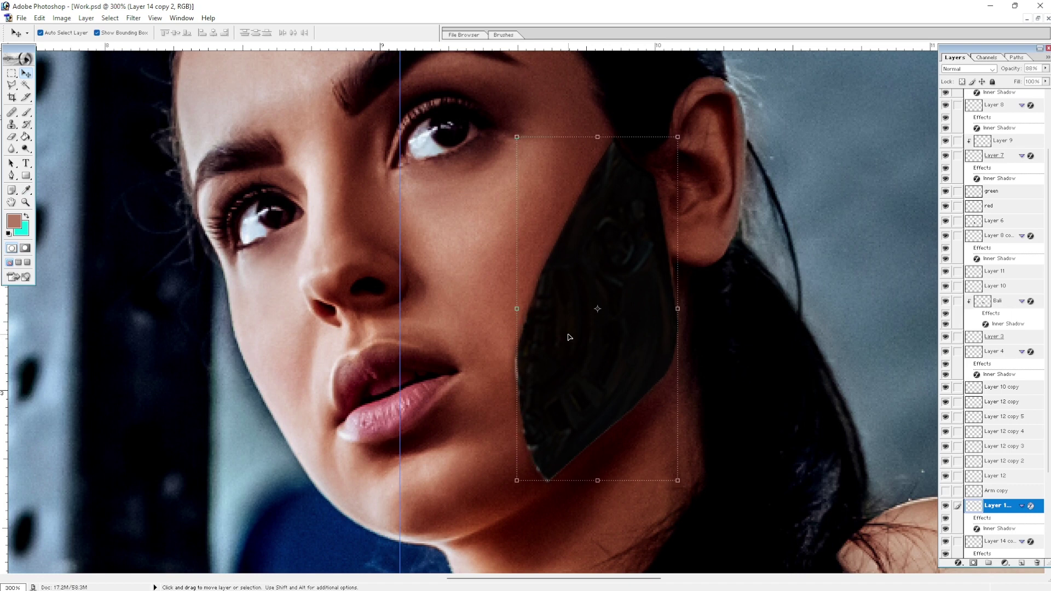
- Load the cheek plate outline as a selection and check the Modify selection options
key("l")
left_click(973, 505, "ctrl")
key("alt+s")
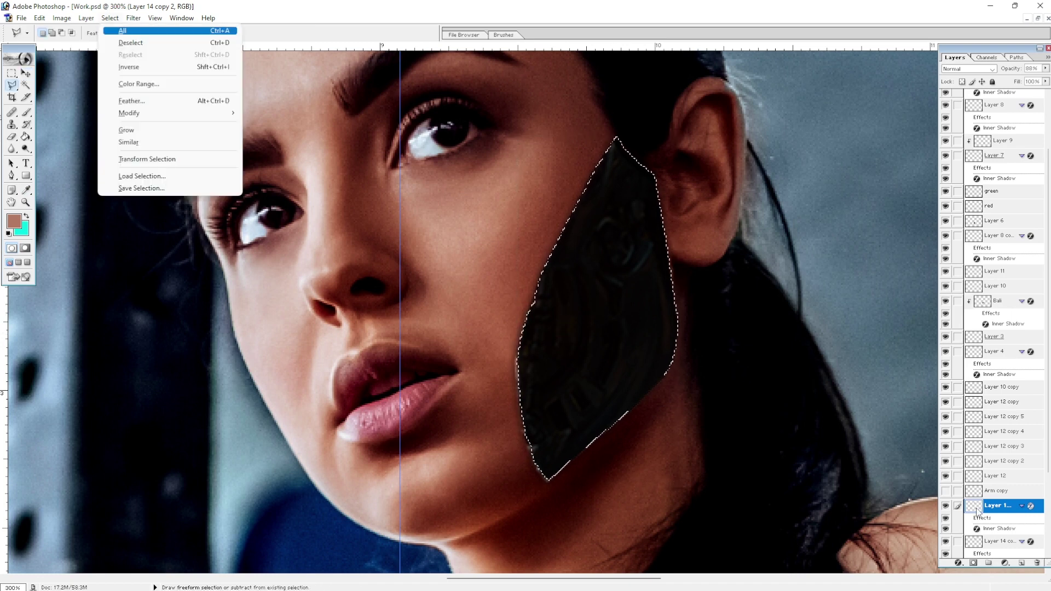
key("m")
key("c")
key("Return")
key("alt+s")
key("m")
key("Escape")
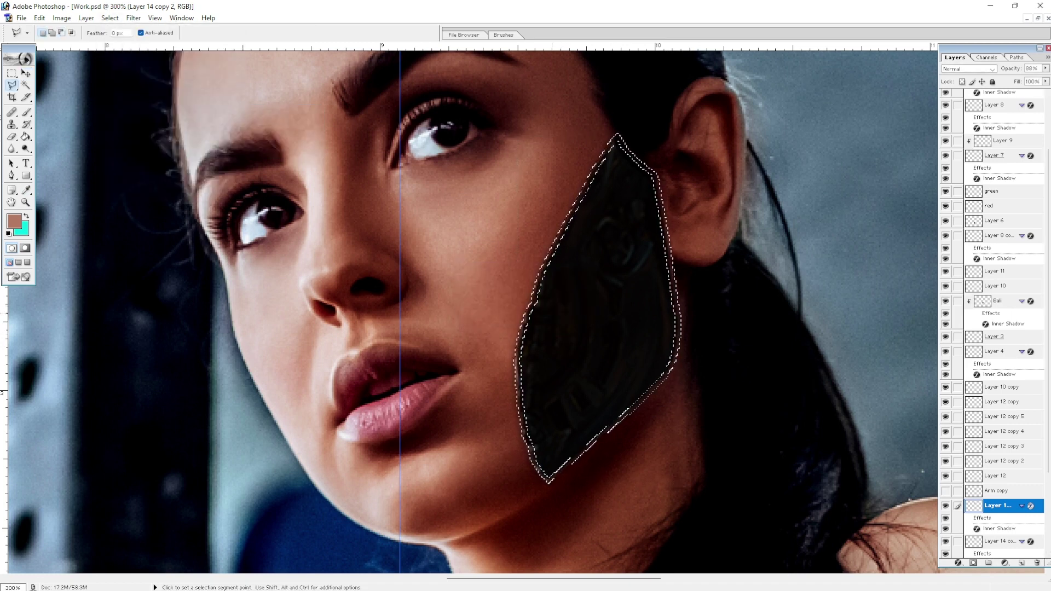
- Remove the dark cheek overlay and nudge the cheek piece down one pixel
key("ctrl+d")
key("alt+l")
key("d")
key("l")
key("v")
left_click(566, 274)
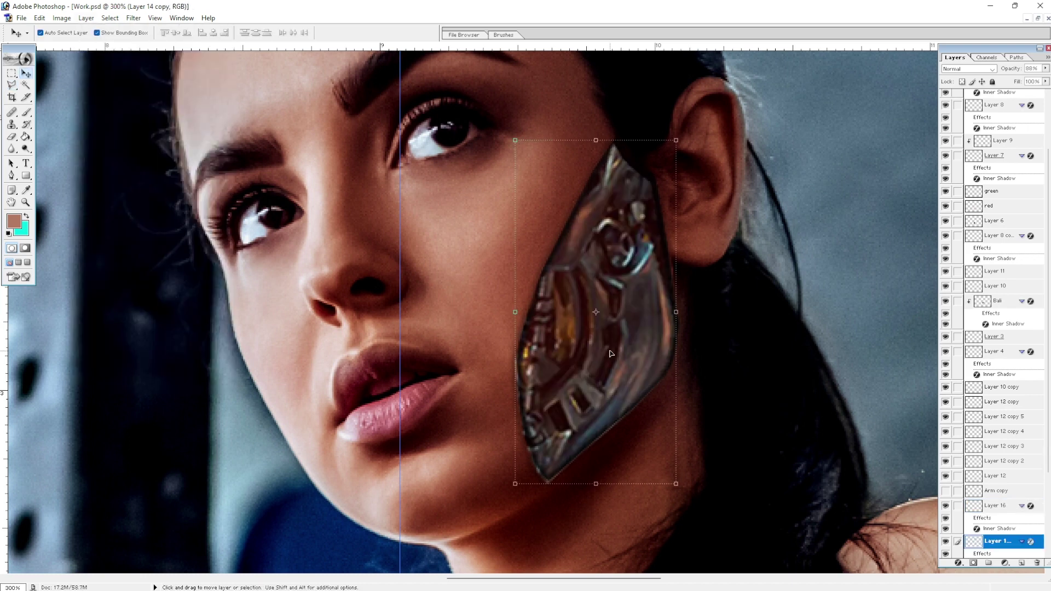
key("Down")
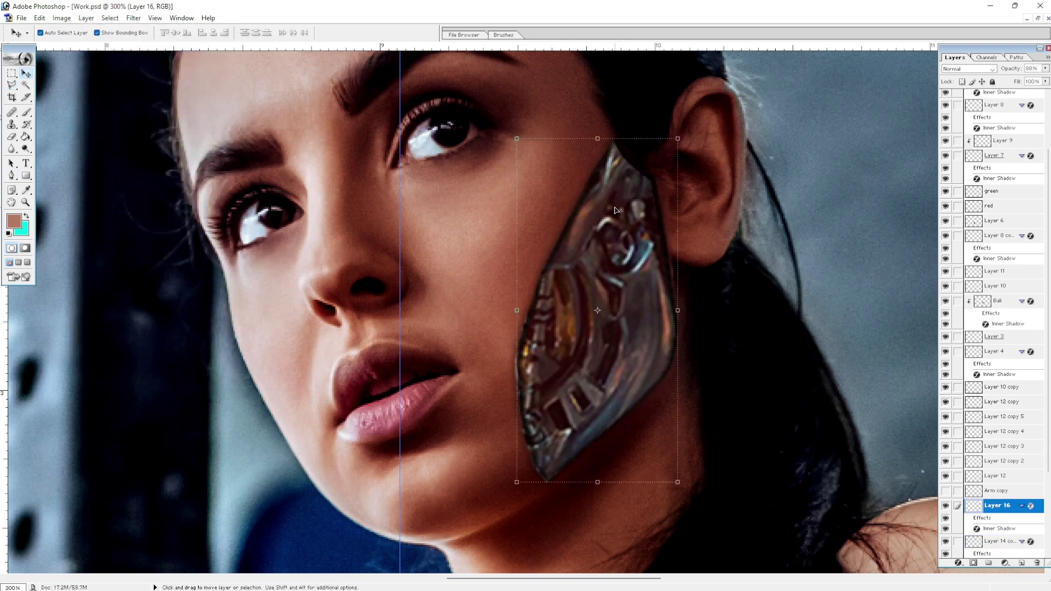
- Retune Layer 14 copy's Inner Shadow to angle 94, choke 3, size 4
key("alt+bracketleft")
double_click(996, 541)
left_click(762, 237)
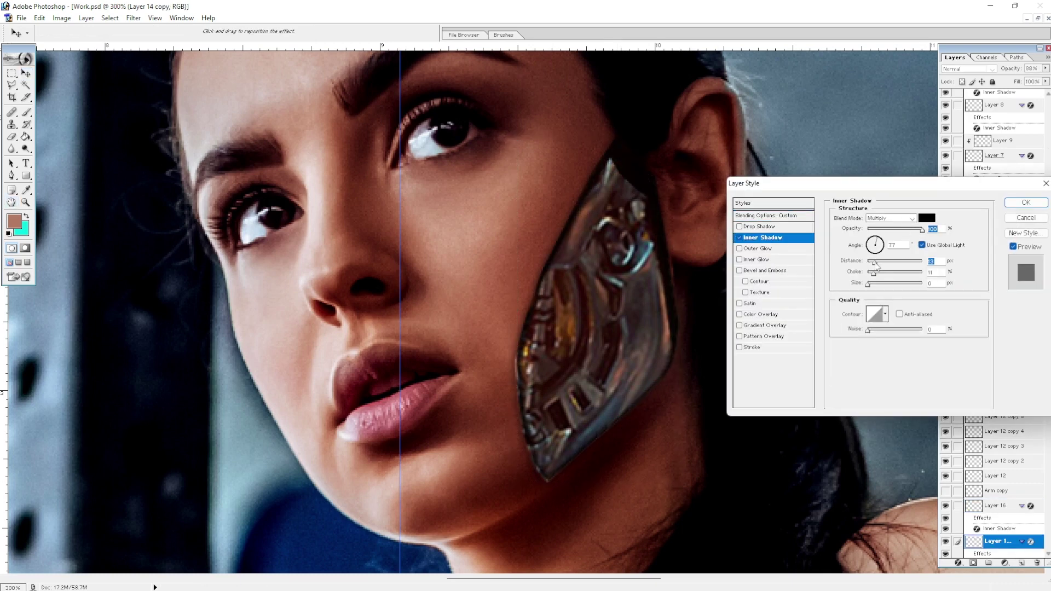
left_click_drag(874, 245, 876, 244)
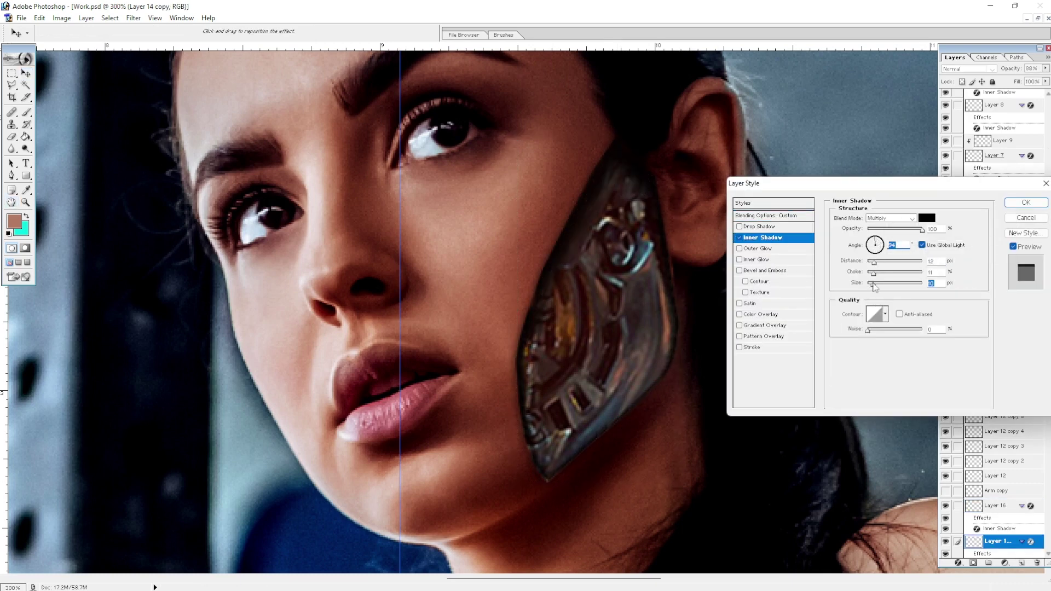
left_click_drag(867, 283, 870, 272)
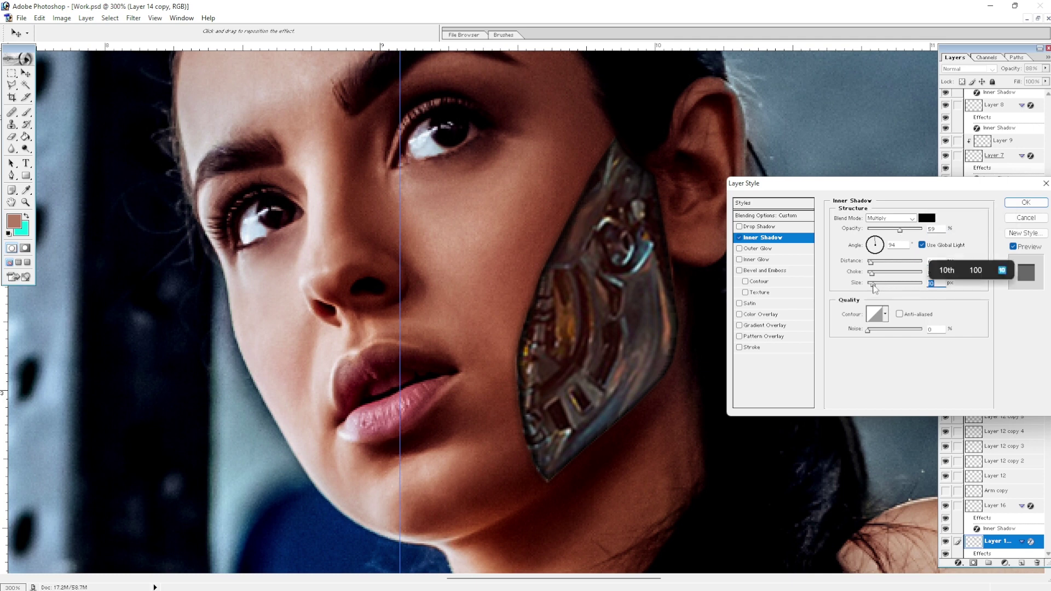
key("Return")
- Burn the cheek plate's right and lower edges, then touch up its edges with a smaller brush
key("o")
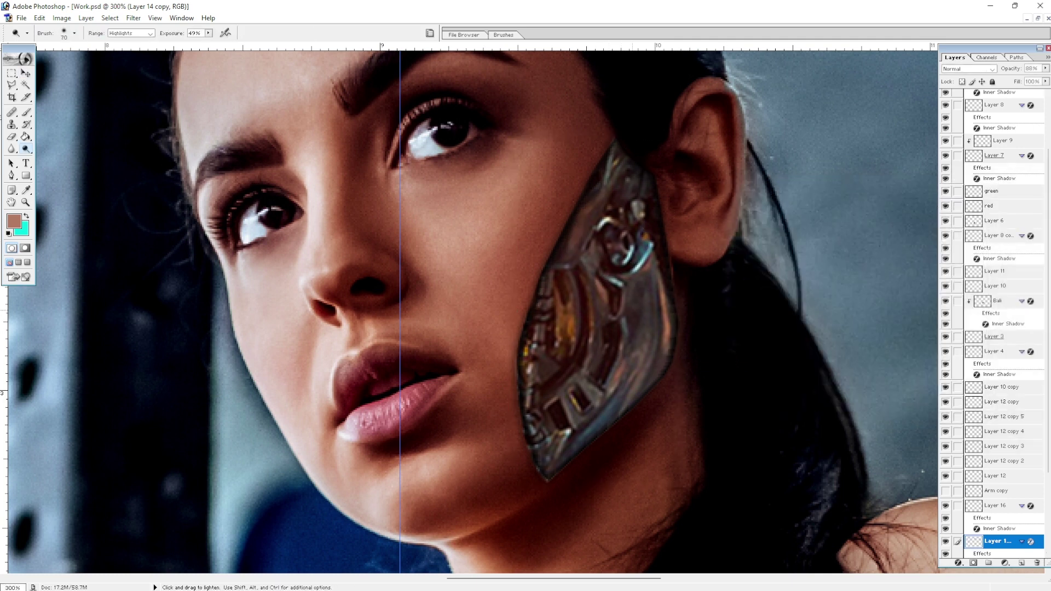
mouse_move(660, 295)
left_mouse_down()
mouse_move(668, 363)
mouse_move(607, 438)
mouse_move(548, 462)
left_mouse_up()
left_click_drag(607, 416, 670, 337)
key("bracketleft")
key("bracketleft")
key("bracketleft")
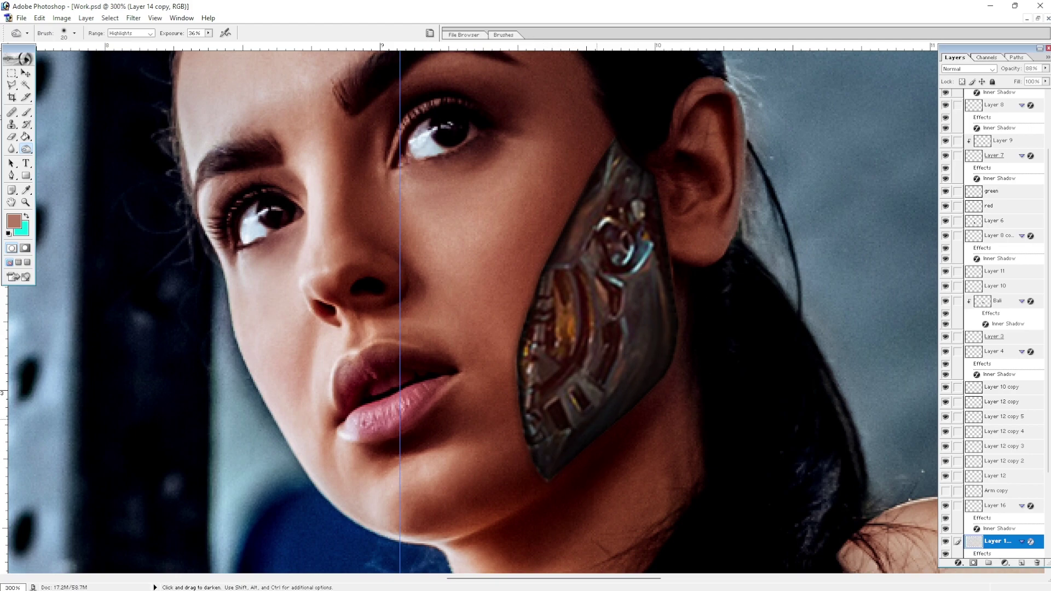
key("ctrl+0")
key("ctrl+plus")
key("ctrl+plus")
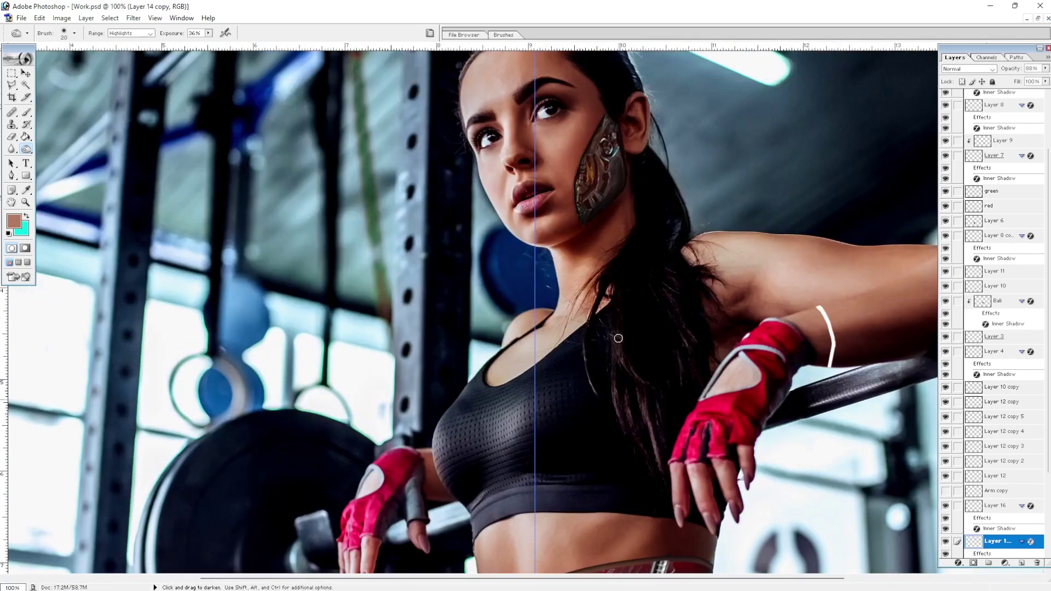
key("ctrl+plus")
key("ctrl+plus")
key("bracketleft")
key("bracketleft")
key("bracketleft")
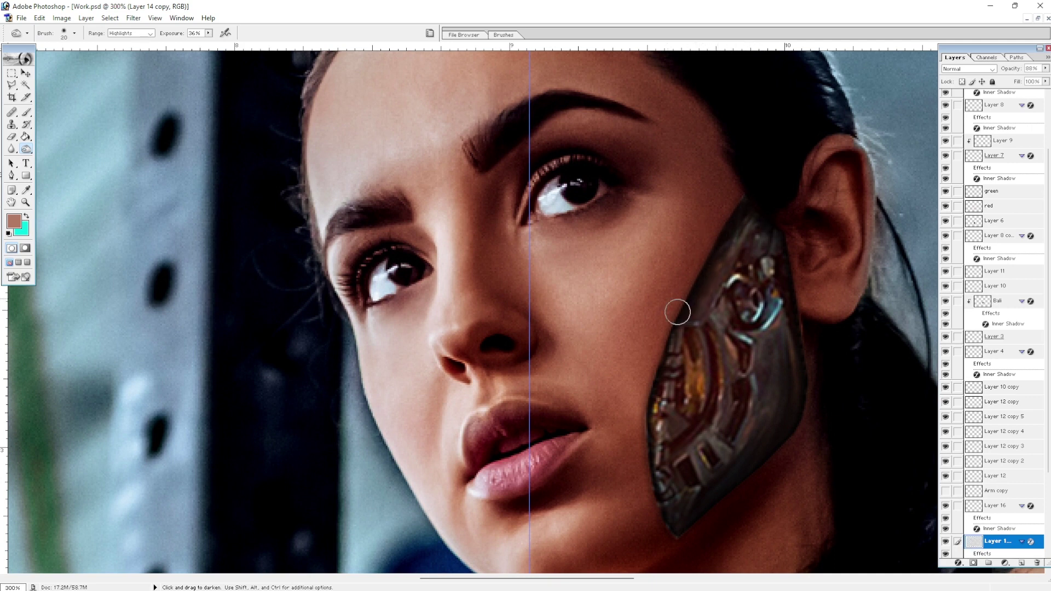
left_click_drag(678, 312, 673, 312)
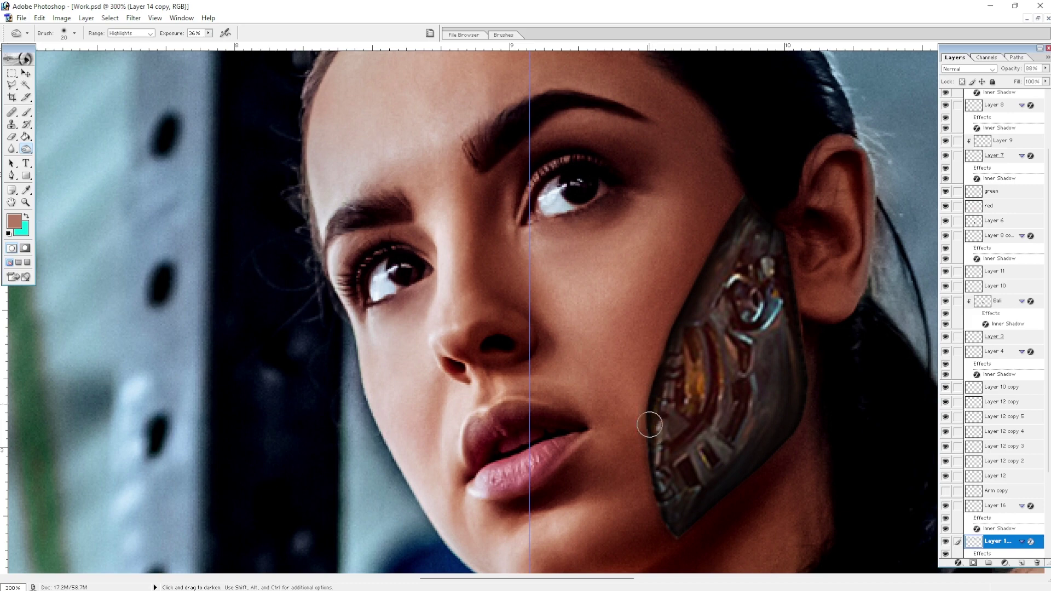
left_click_drag(651, 463, 650, 453)
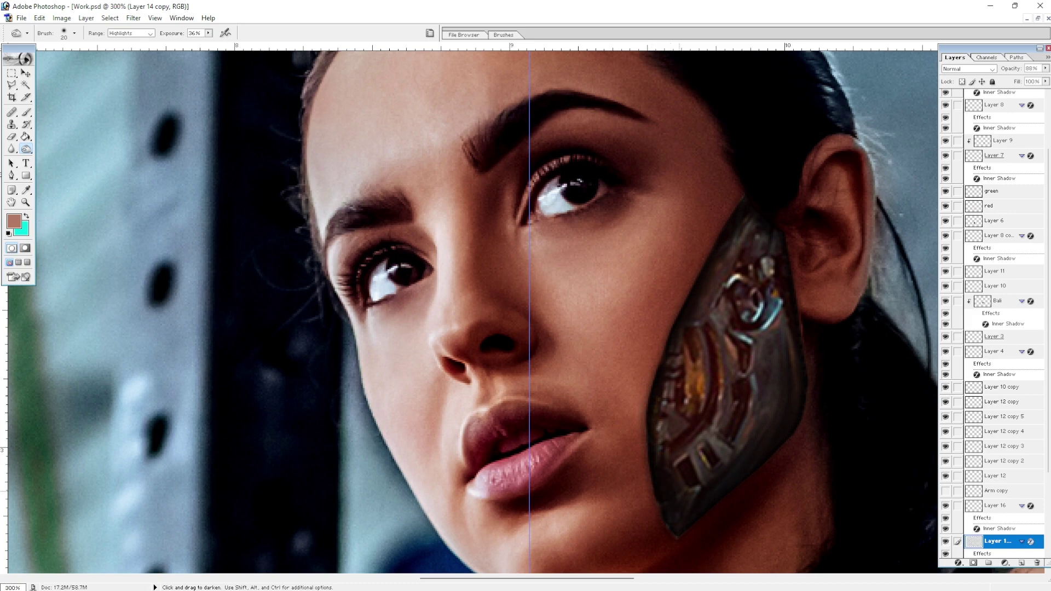
- Draw a polygonal selection along the cheek plate's lower edge
scroll(666, 488, "down", 1)
key("l")
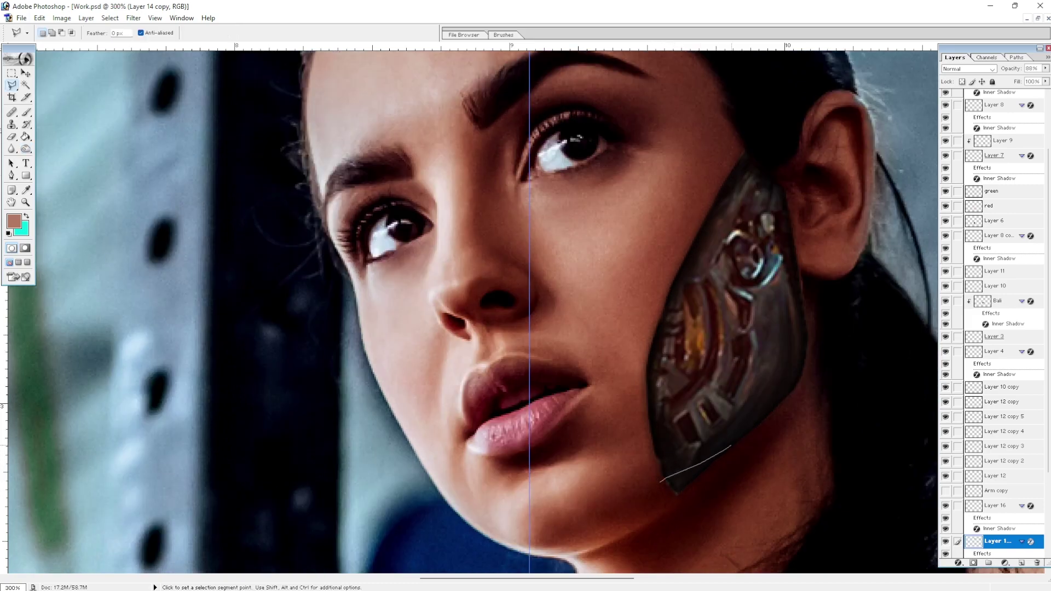
left_click(755, 432)
left_click(745, 484)
left_click(692, 512)
left_click(623, 514)
left_click(660, 482)
- Hide the robot skull layer and make Layer 14 copy the active layer
scroll(993, 384, "down", 3)
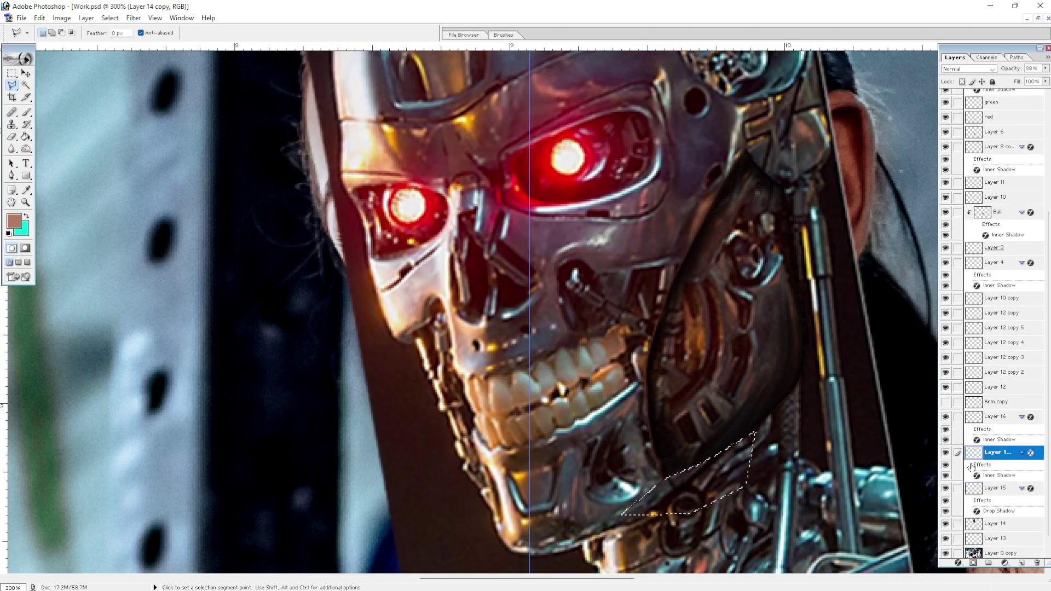
left_click(945, 523)
left_click(977, 419)
key("o")
left_click(993, 488)
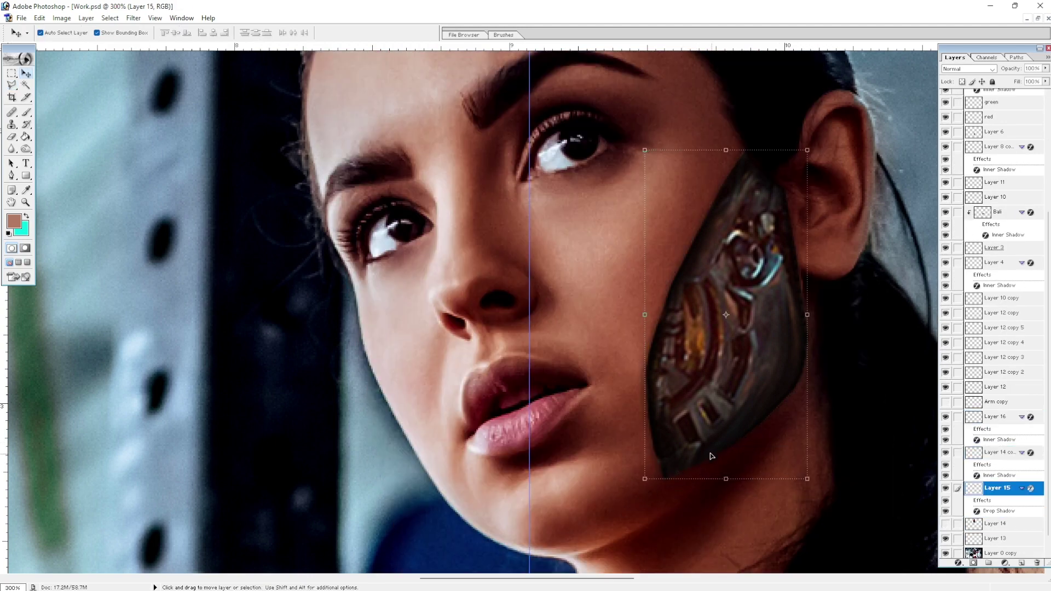
left_click(993, 452)
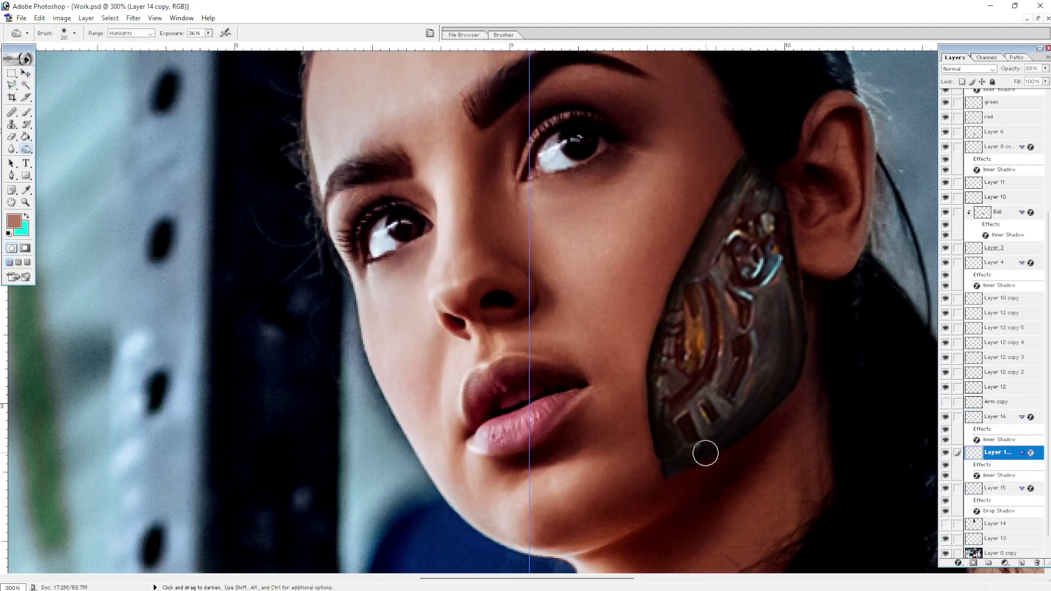
- Duplicate Layer 14 as Layer 14 copy 2, laying the chrome skull over the face
key("ctrl+alt+0")
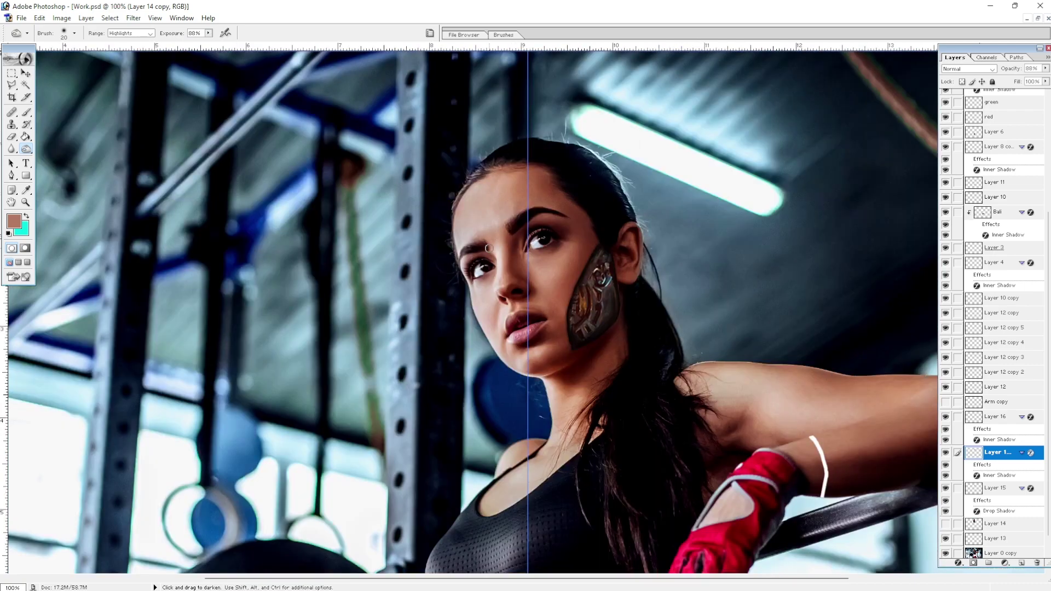
key("ctrl+plus")
key("ctrl+plus")
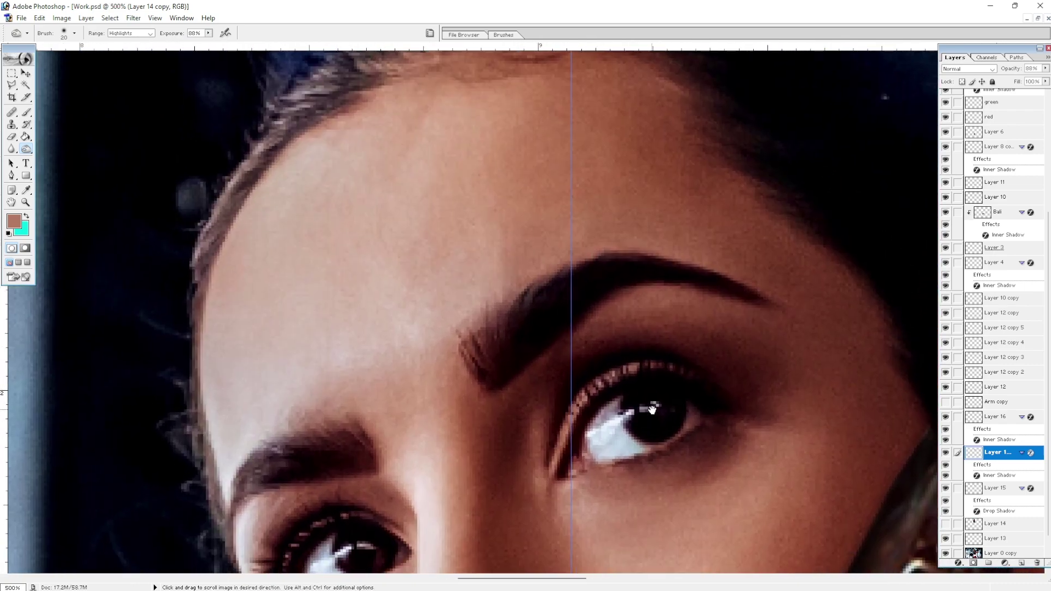
key("v")
key("ctrl+j")
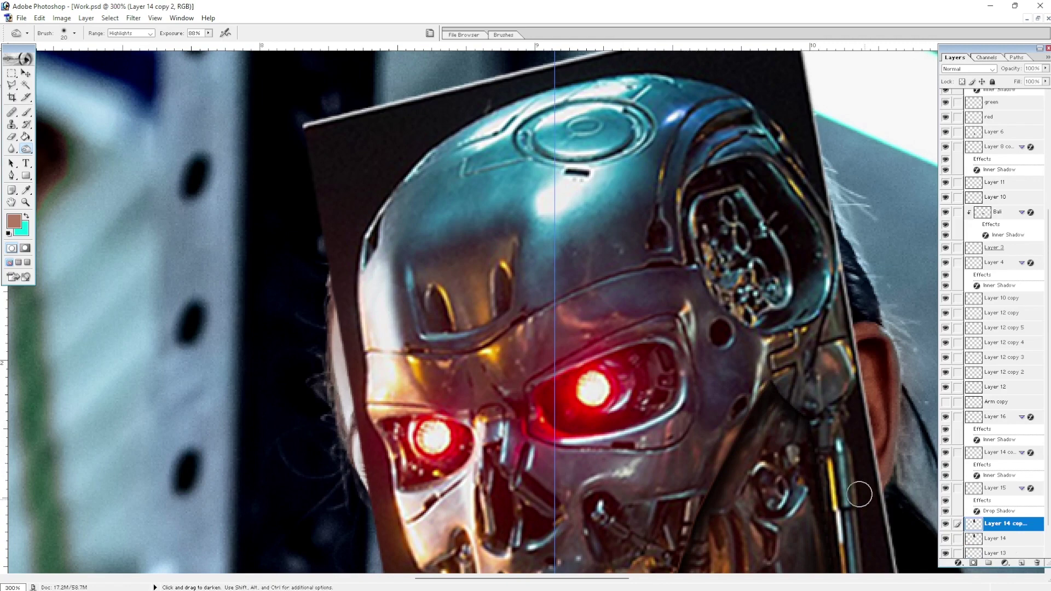
- Set the skull copy to 50% opacity, then rotate and shift it up-right to fit the face
key("5")
key("ctrl+t")
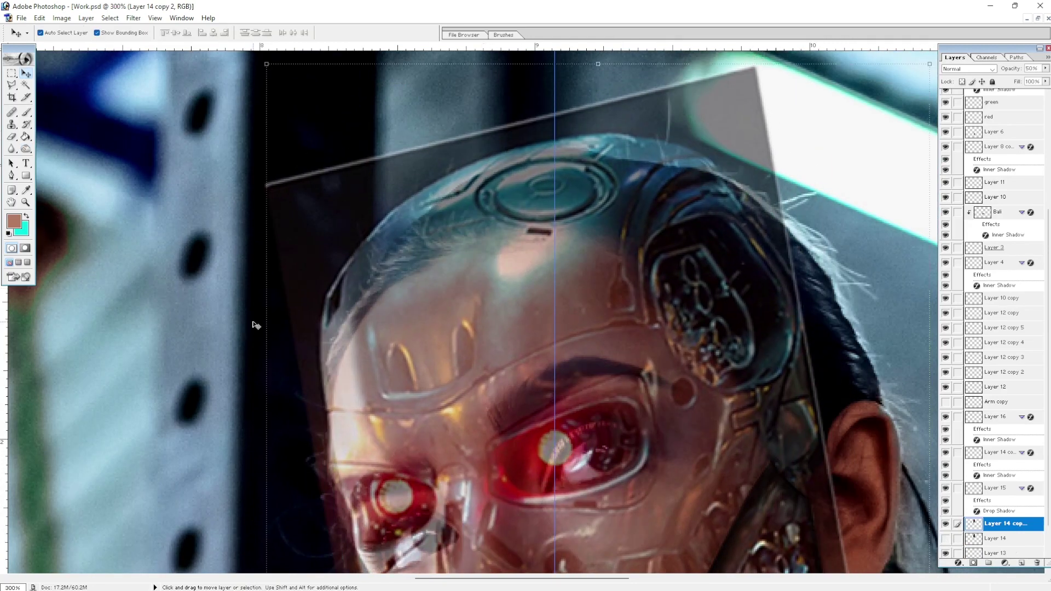
left_click_drag(254, 323, 247, 348)
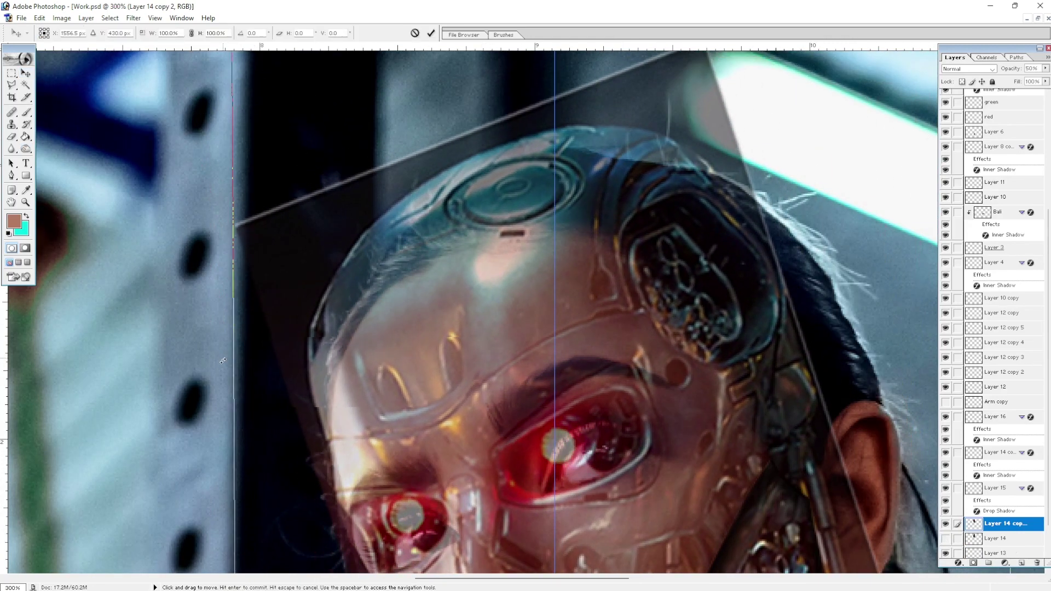
left_click_drag(347, 395, 366, 384)
key("Return")
scroll(488, 126, "down", 3)
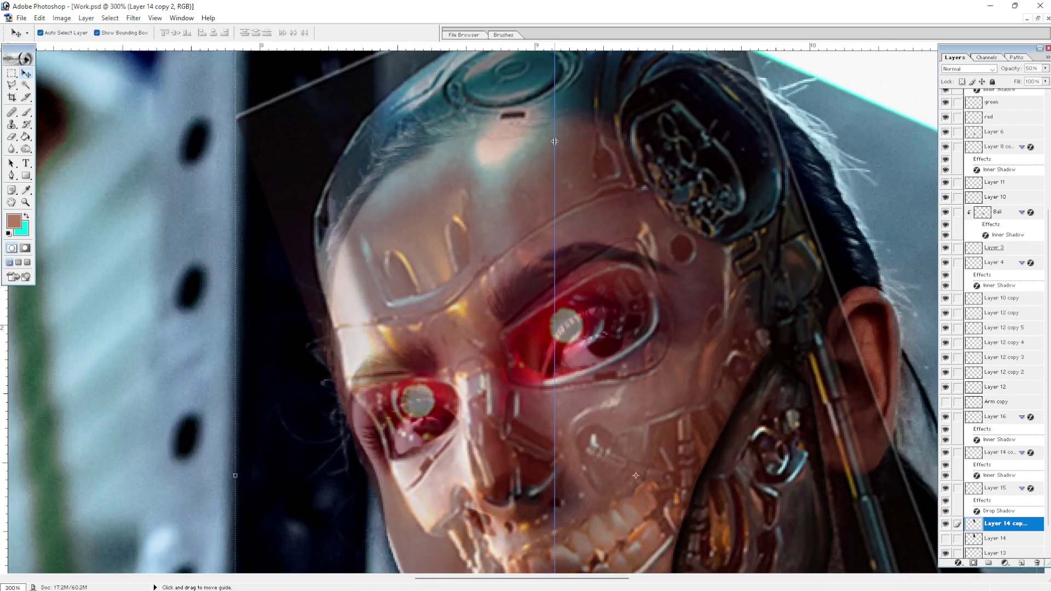
- Draw a polygonal selection around the face to isolate the forehead band
key("p")
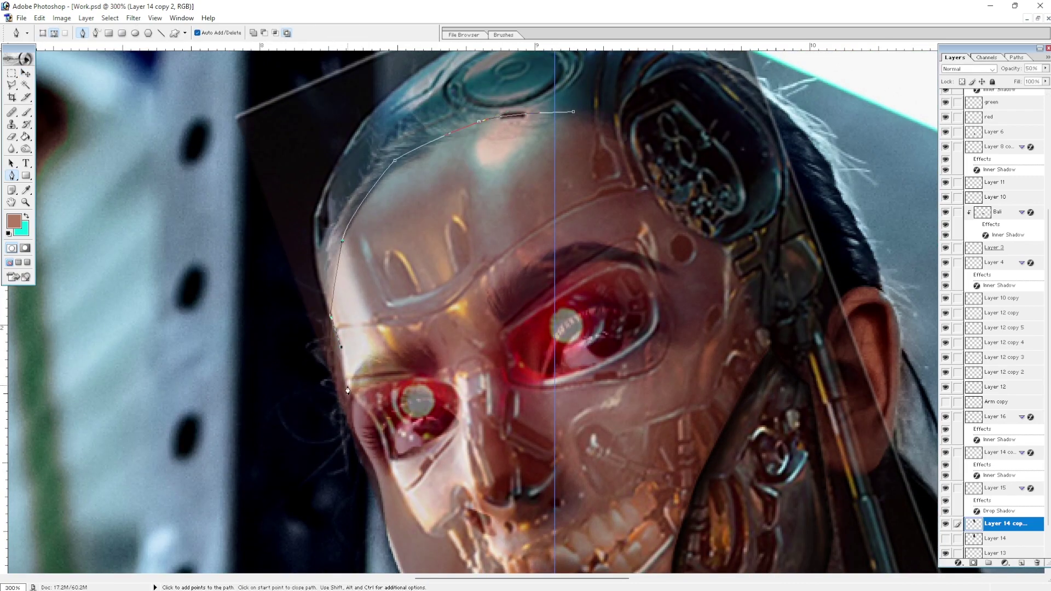
scroll(354, 430, "down", 1)
scroll(471, 367, "up", 4)
scroll(592, 303, "right", 3)
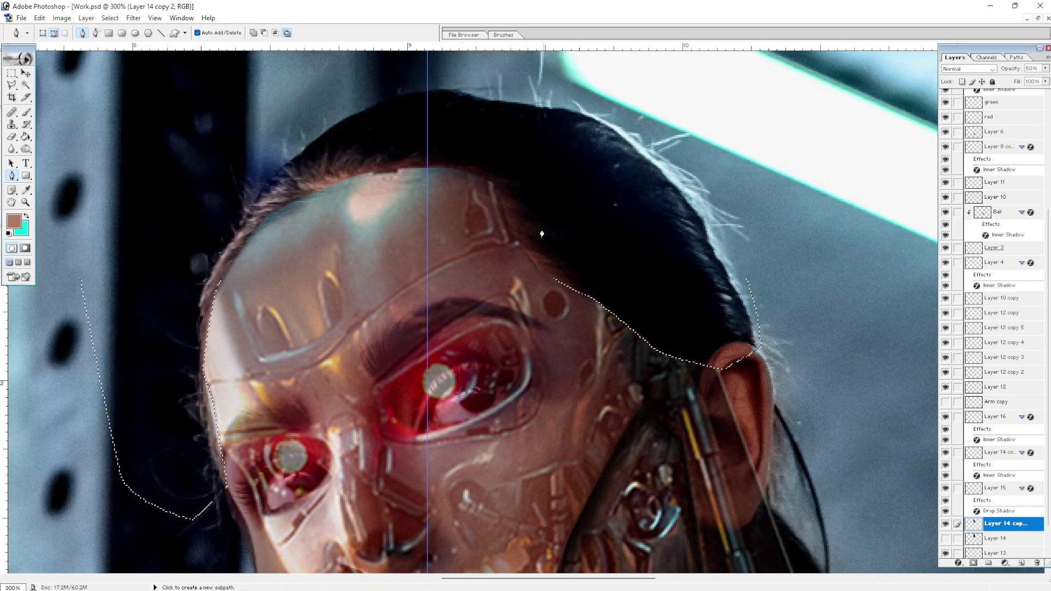
key("v")
scroll(483, 233, "down", 2)
key("l")
left_click(526, 164)
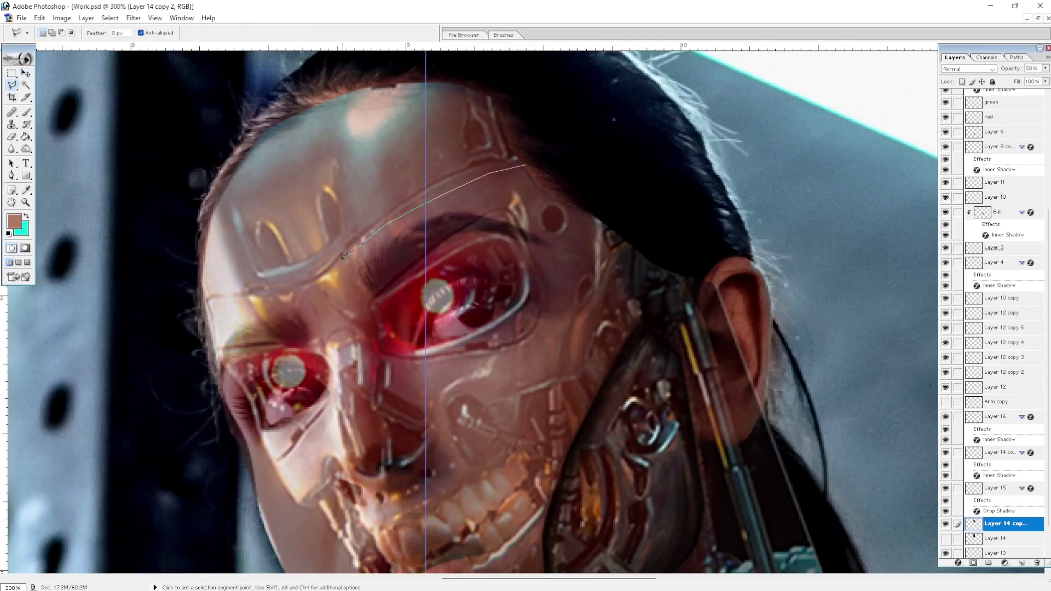
left_click(238, 293)
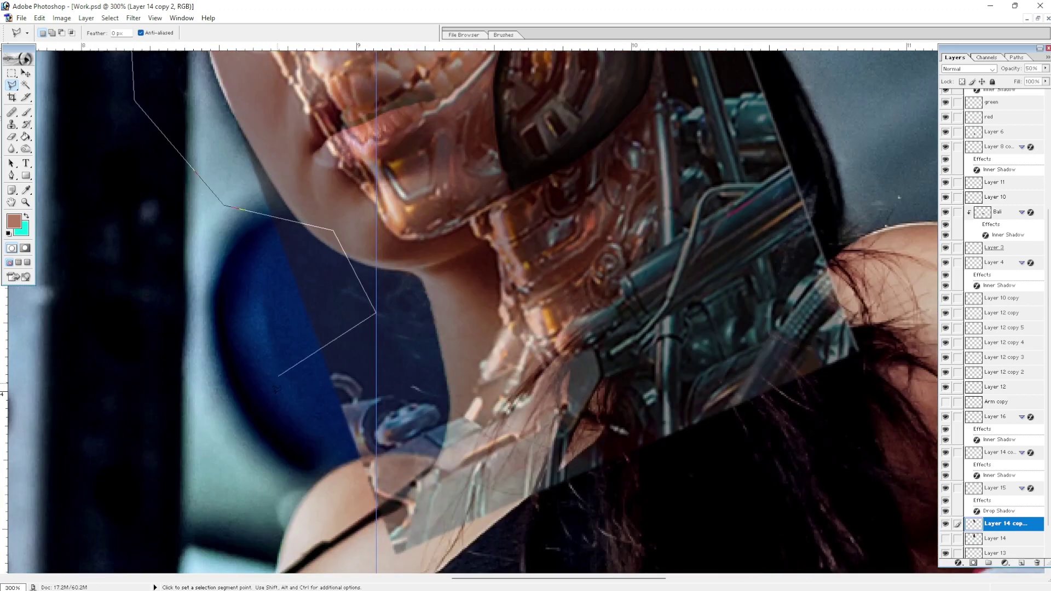
left_click(159, 208)
left_click(249, 315)
left_click(870, 520)
left_click(925, 339)
double_click(903, 166)
- Delete the skull outside the band, desaturate it at 100% opacity and set Soft Light blending
key("Delete")
key("ctrl+d")
key("v")
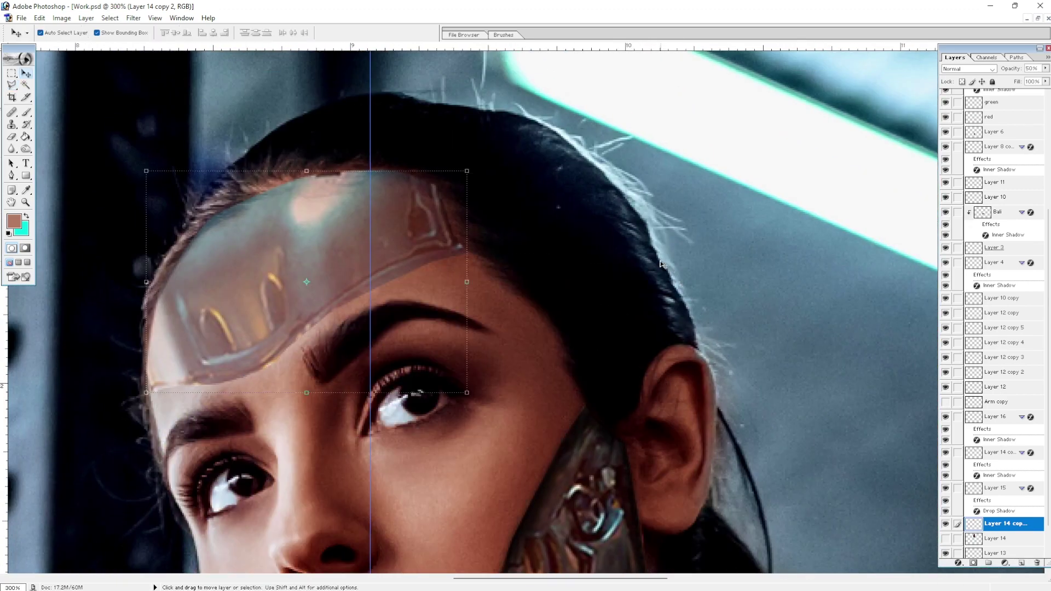
key("ctrl+shift+u")
key("0")
left_click(968, 69)
key("Down")
key("Down")
key("Down")
key("Down")
key("Down")
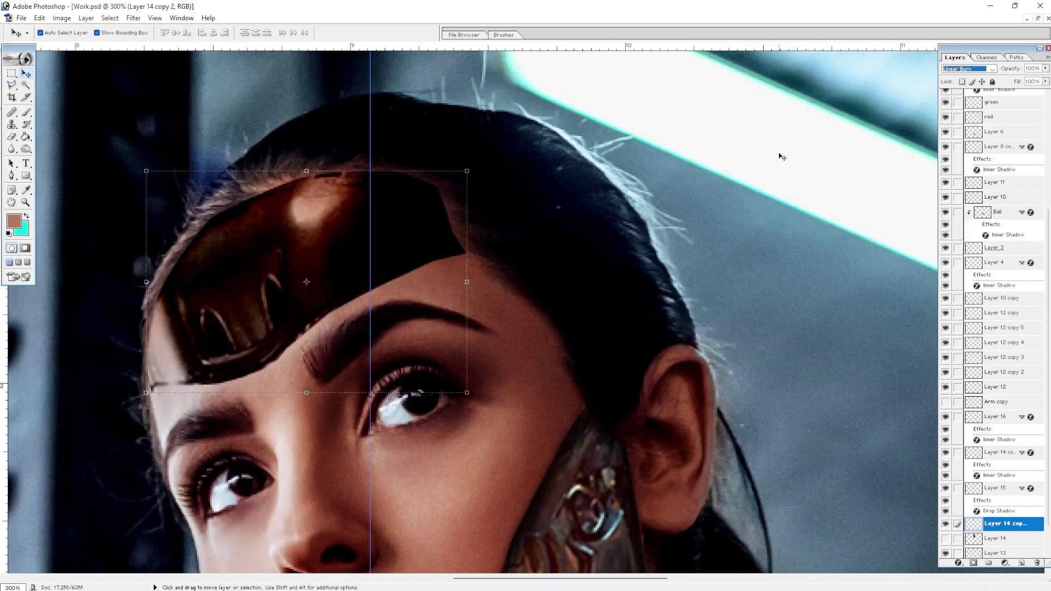
key("Down")
key("Down")
key("Down")
key("Down")
key("Down")
key("Down")
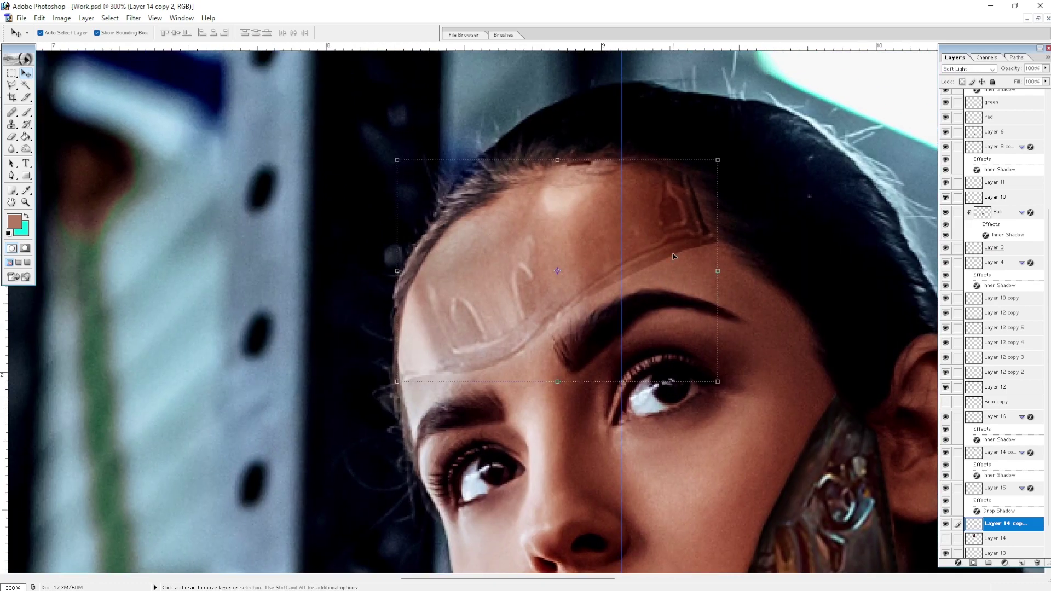
key("ctrl+plus")
key("e")
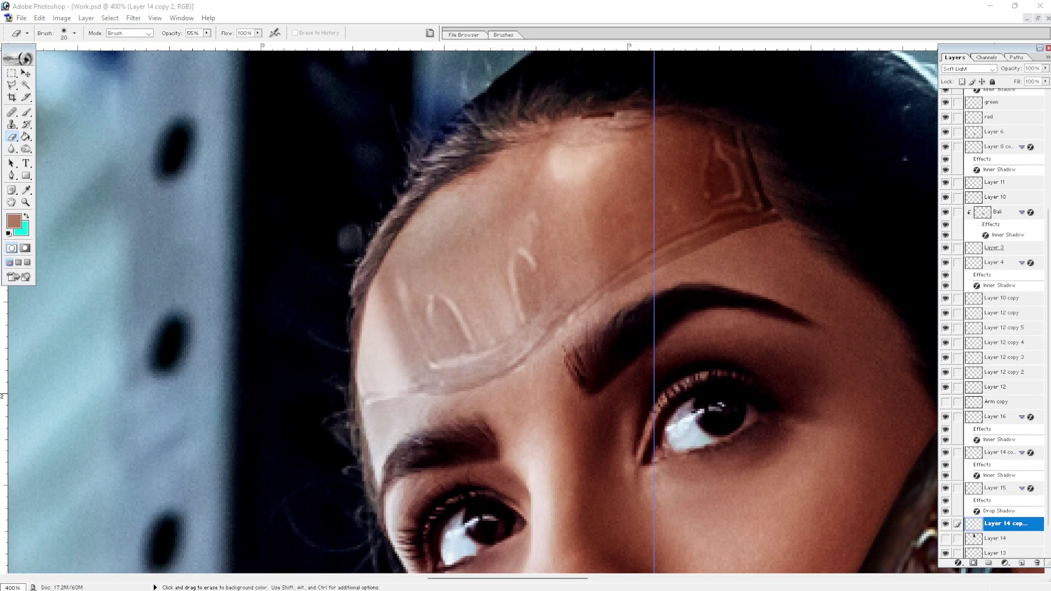
- Set the forehead plate layer to Normal blend and erase its dark lower fringe at 100% opacity
left_click(968, 69)
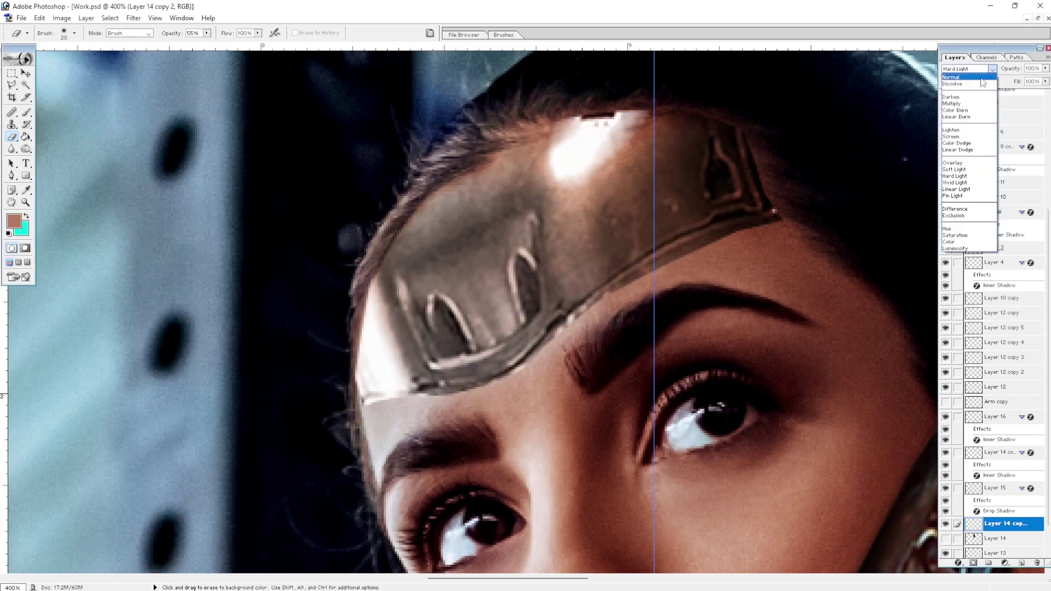
key("[")
key("0")
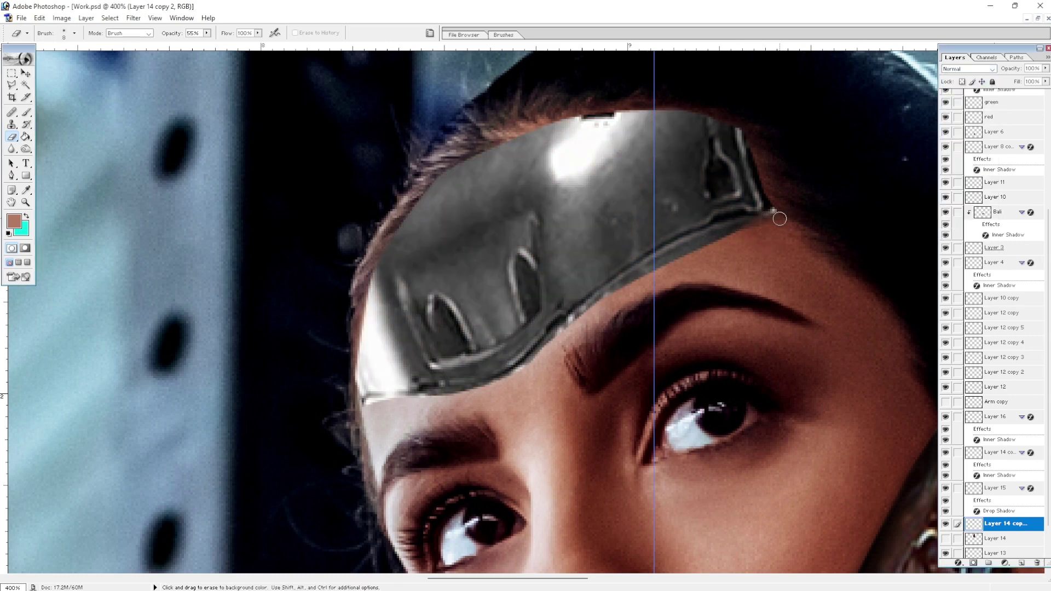
left_click_drag(772, 214, 370, 414)
key("[")
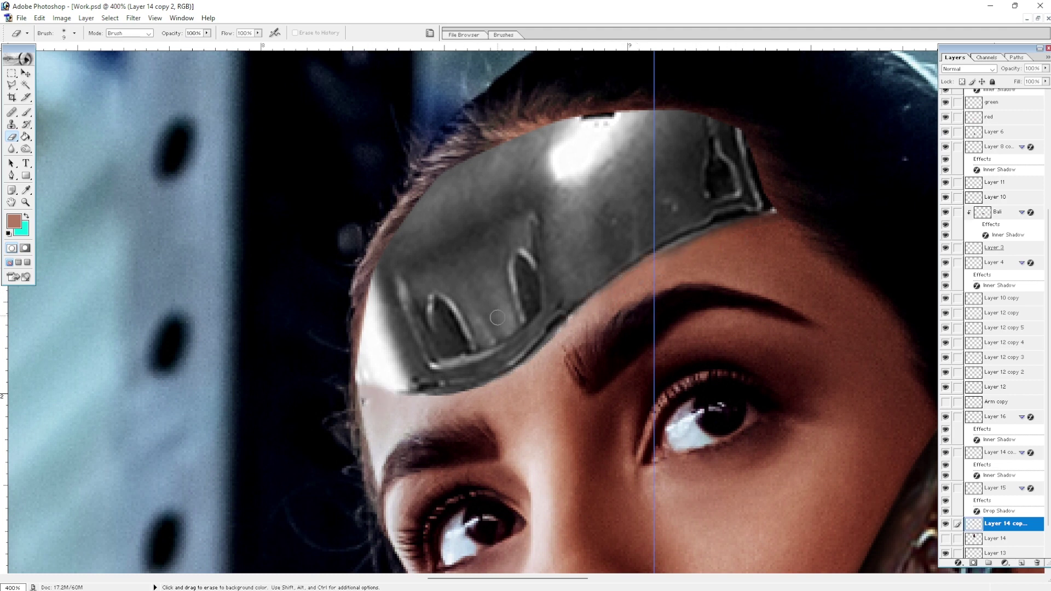
- Add a new empty layer above the metal forehead plate
key("l")
key("Escape")
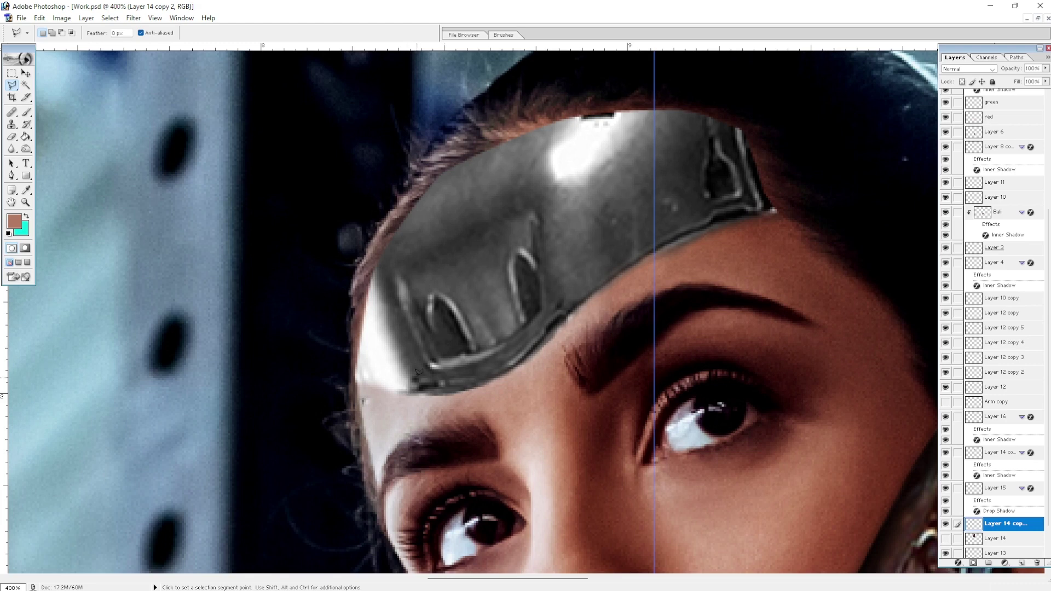
key("e")
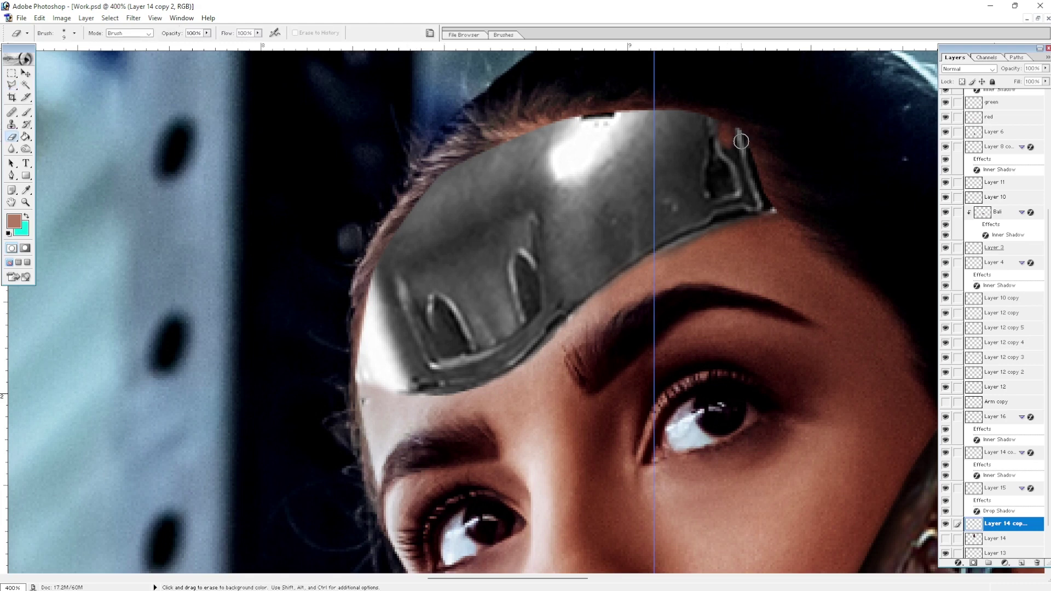
key("b")
left_click(1021, 563)
- With white as the colour, paint a thin line along the plate's lower edge, undoing stray strokes
key("d")
key("x")
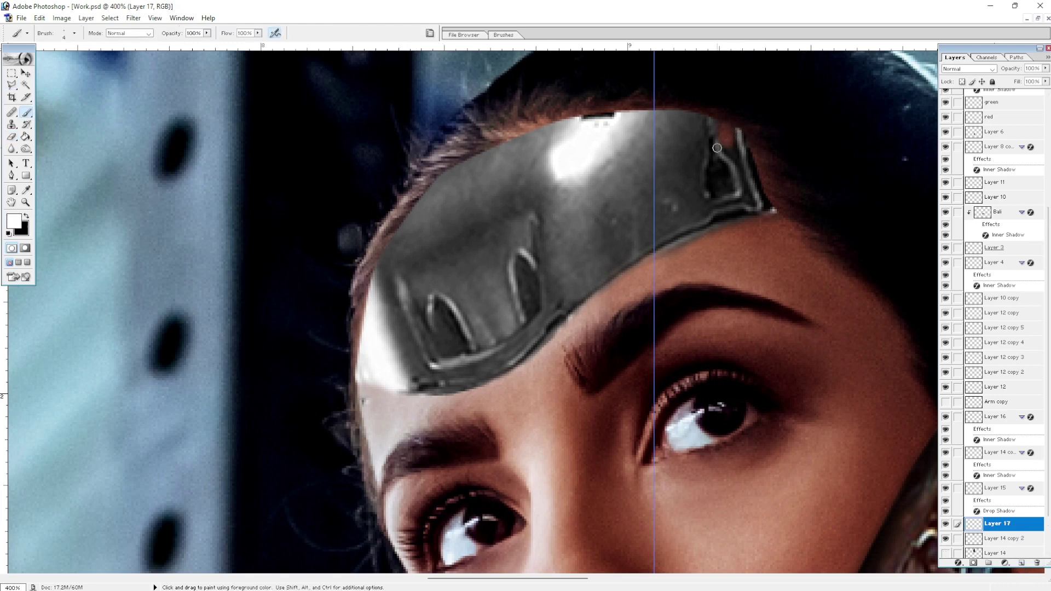
key("ctrl+z")
key("bracketleft")
key("ctrl+plus")
left_click_drag(696, 201, 710, 255)
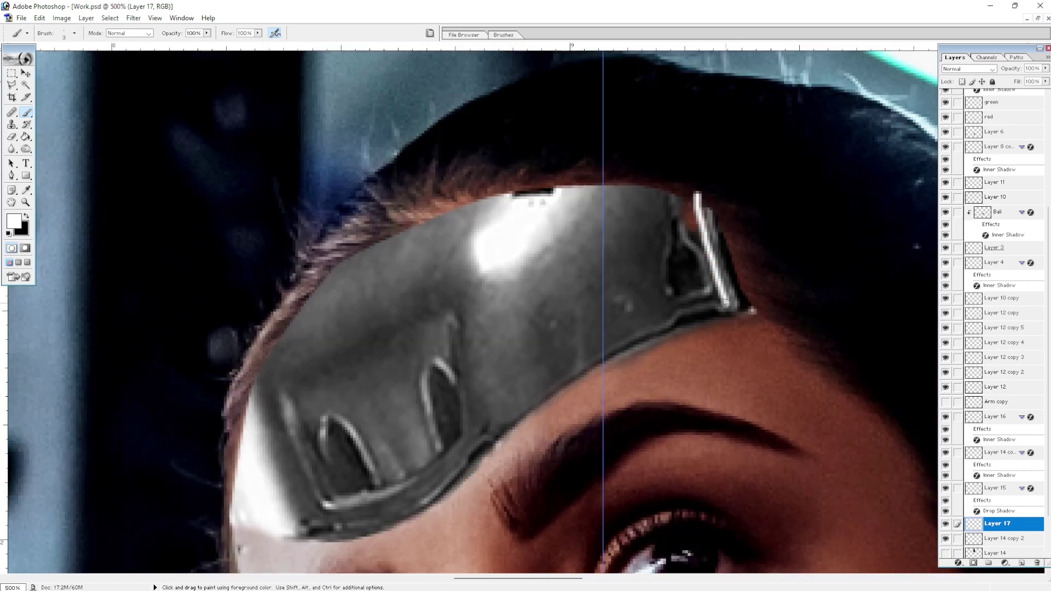
key("ctrl+z")
- Trace the plate's right-hand angular ornament with straight white strokes
mouse_move(696, 196)
left_mouse_down()
mouse_move(725, 305)
mouse_move(574, 381)
mouse_move(470, 466)
mouse_move(776, 257)
mouse_move(626, 316)
left_mouse_up()
left_click_drag(541, 341, 502, 451)
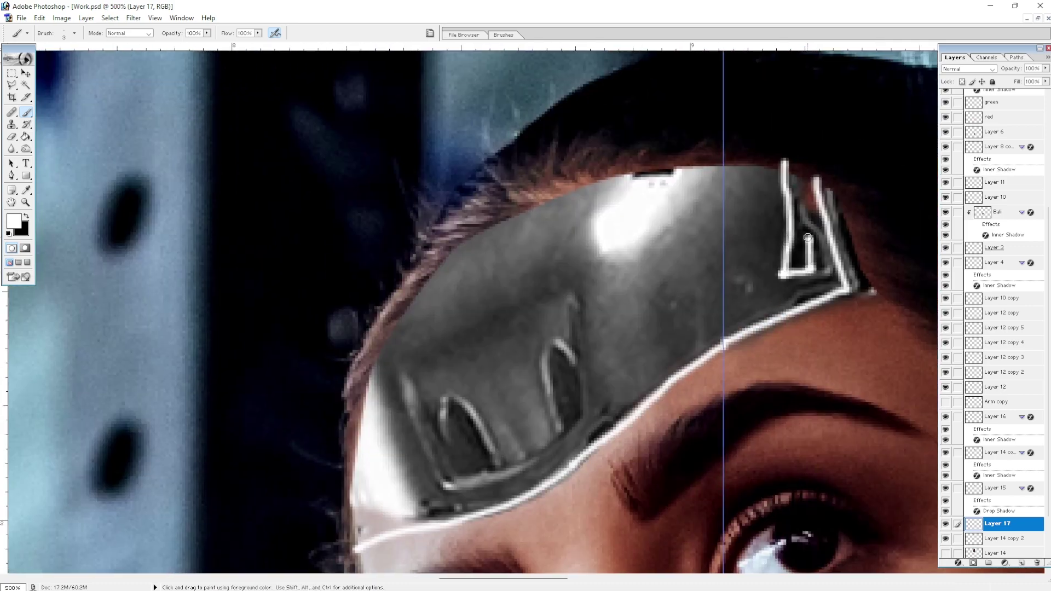
left_click_drag(784, 162, 785, 241)
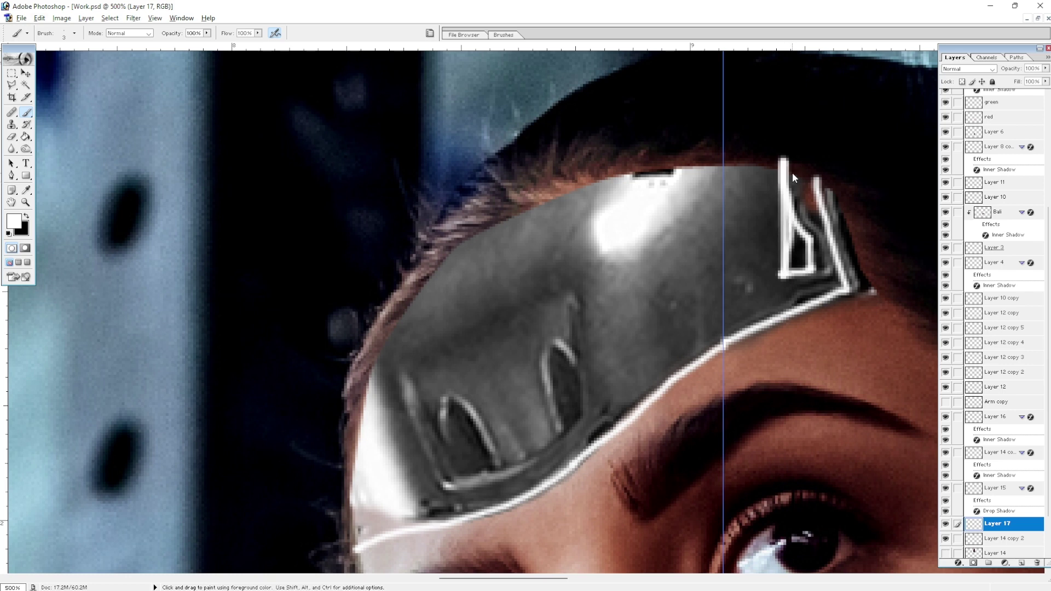
key("e")
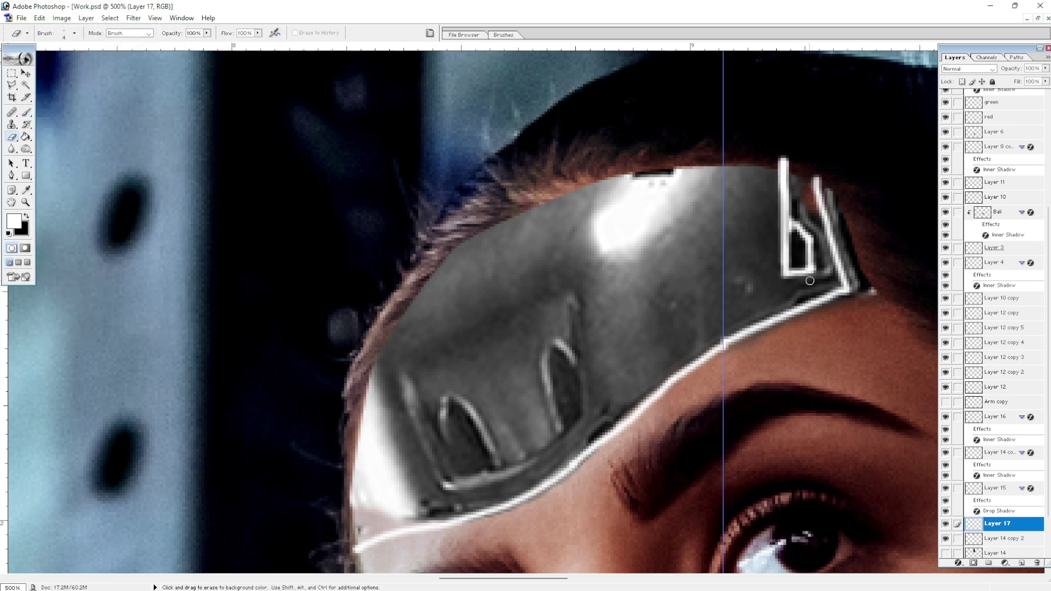
scroll(809, 280, "down", 3)
scroll(809, 280, "left", 2)
- Close the selection outline and hide the metal forehead plate layer, Layer 14 copy 2
key("l")
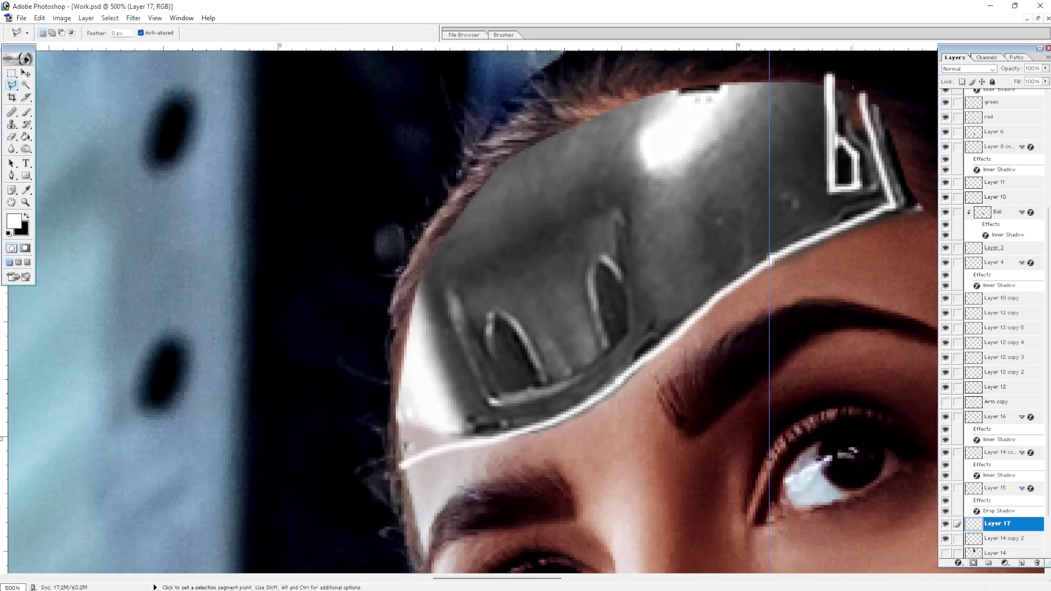
left_click(814, 197)
key("ctrl+minus")
key("v")
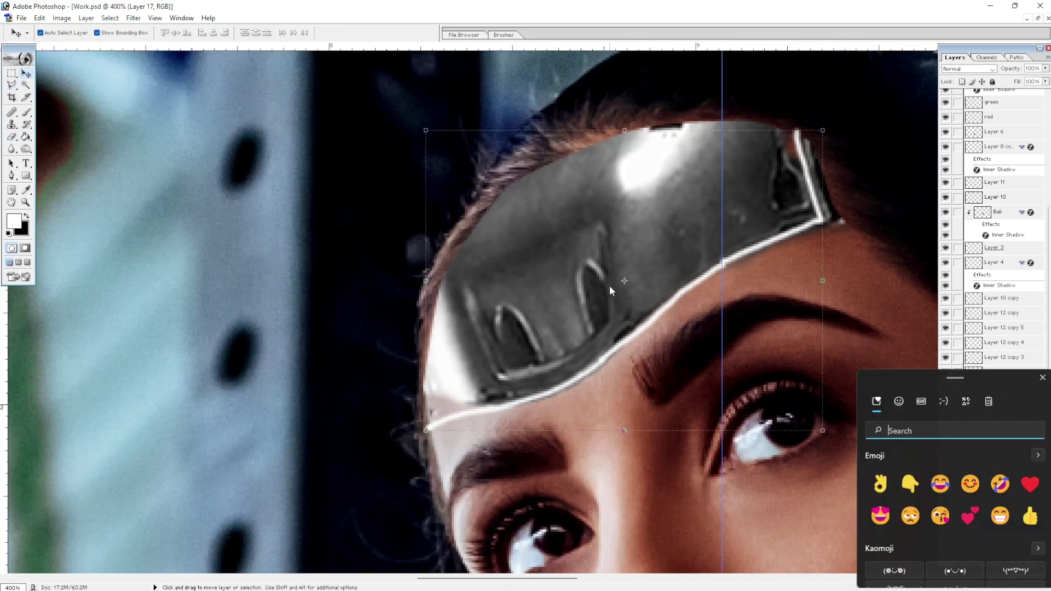
key("alt+l")
key("Escape")
left_click(1001, 538)
left_click(945, 538)
key("ctrl+minus")
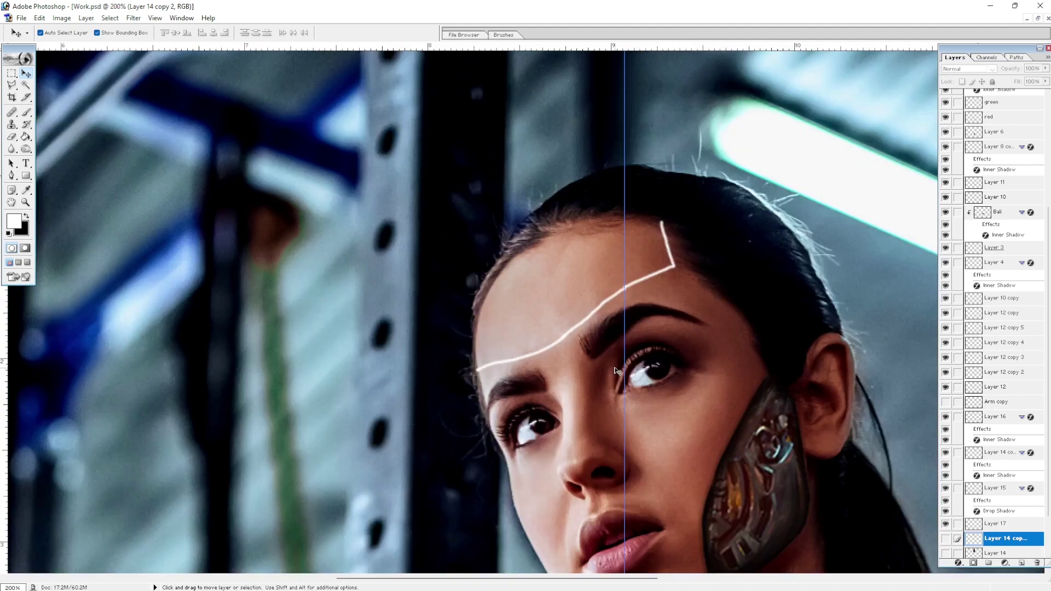
- On Layer 0 copy, brush a small white diamond tag at the forehead line's end
key("e")
key("alt+bracketright")
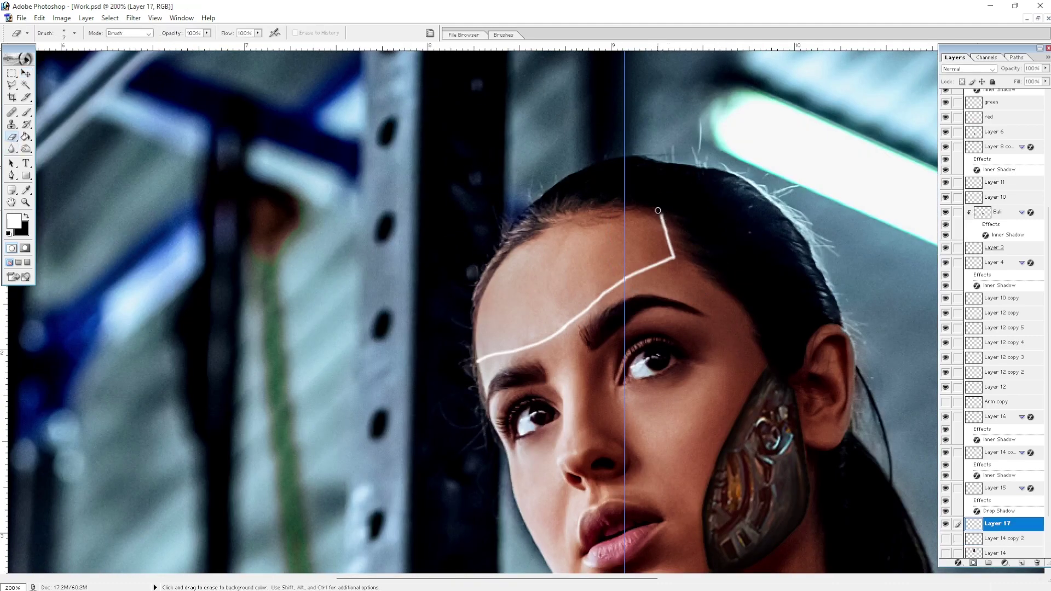
key("v")
scroll(559, 272, "down", 3)
key("shift+alt+bracketleft")
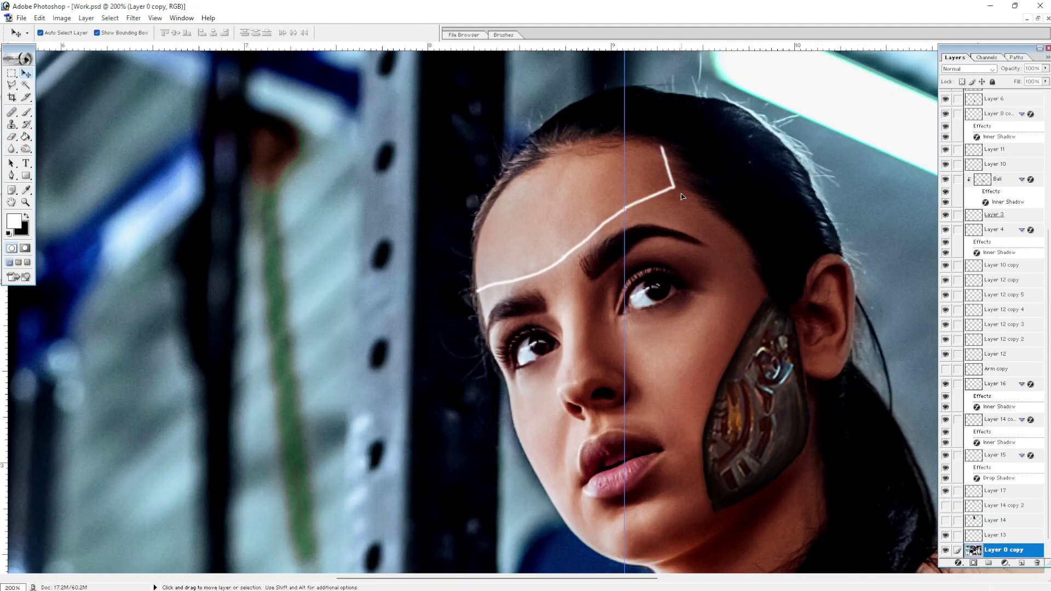
key("b")
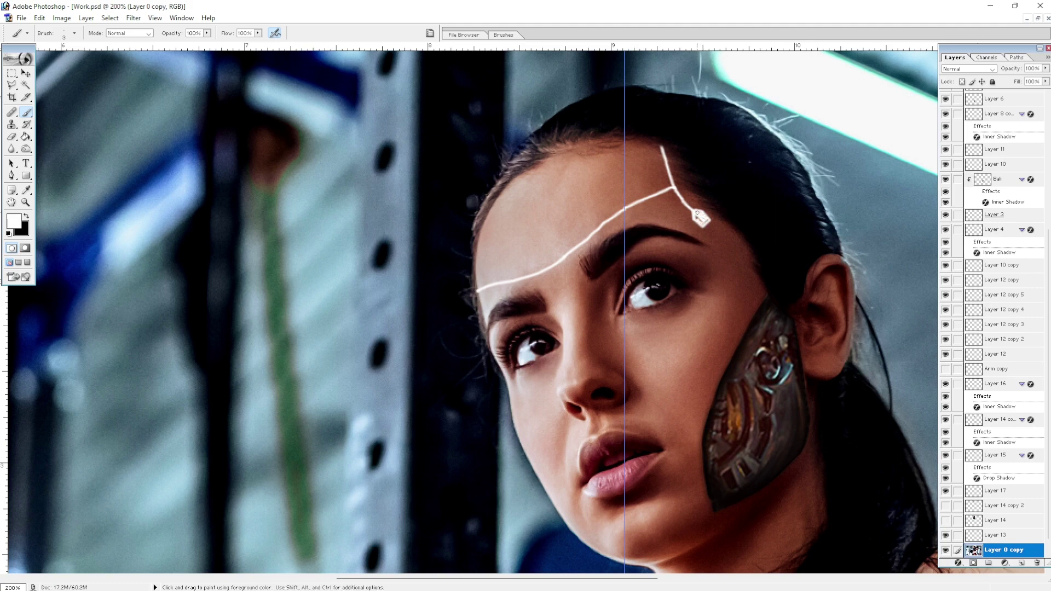
key("ctrl+minus")
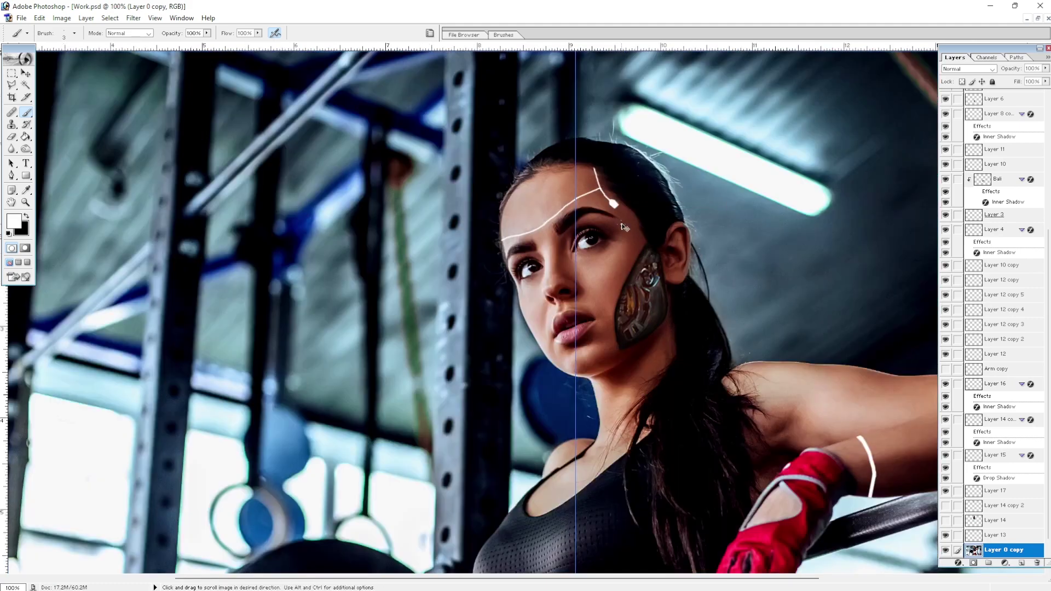
key("ctrl+plus")
key("ctrl+plus")
left_click_drag(438, 374, 499, 328)
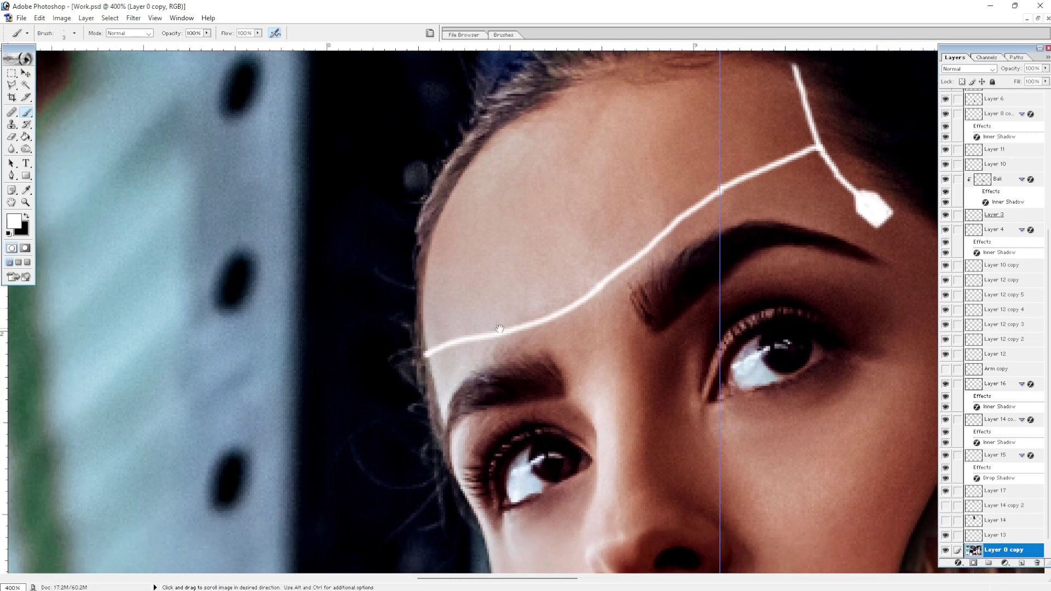
- Toggle the forehead line and background photo layers off to check, then add a new layer
left_click(428, 353, "ctrl")
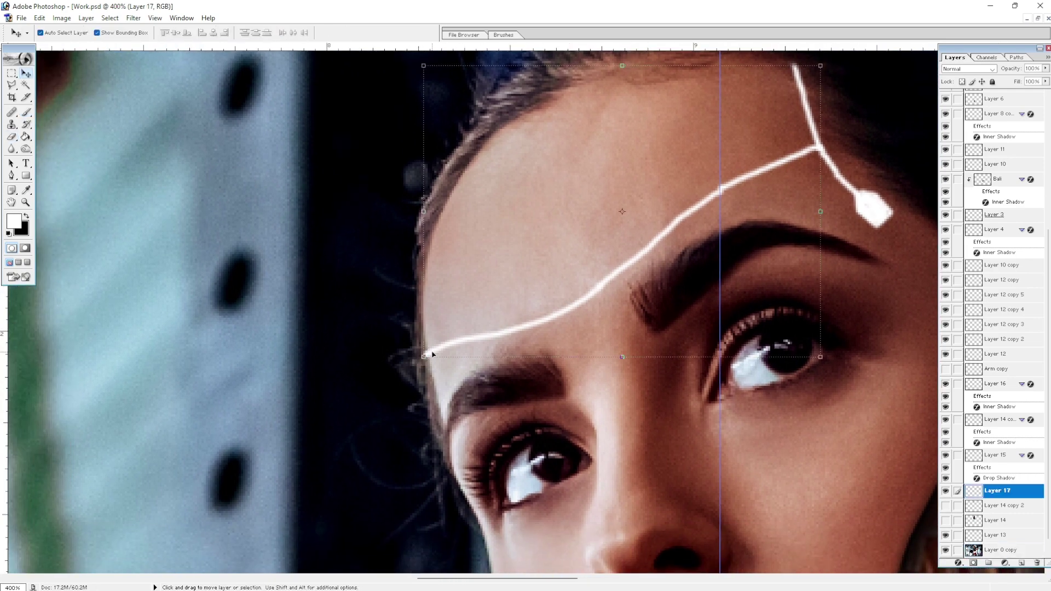
key("v")
key("ctrl+minus")
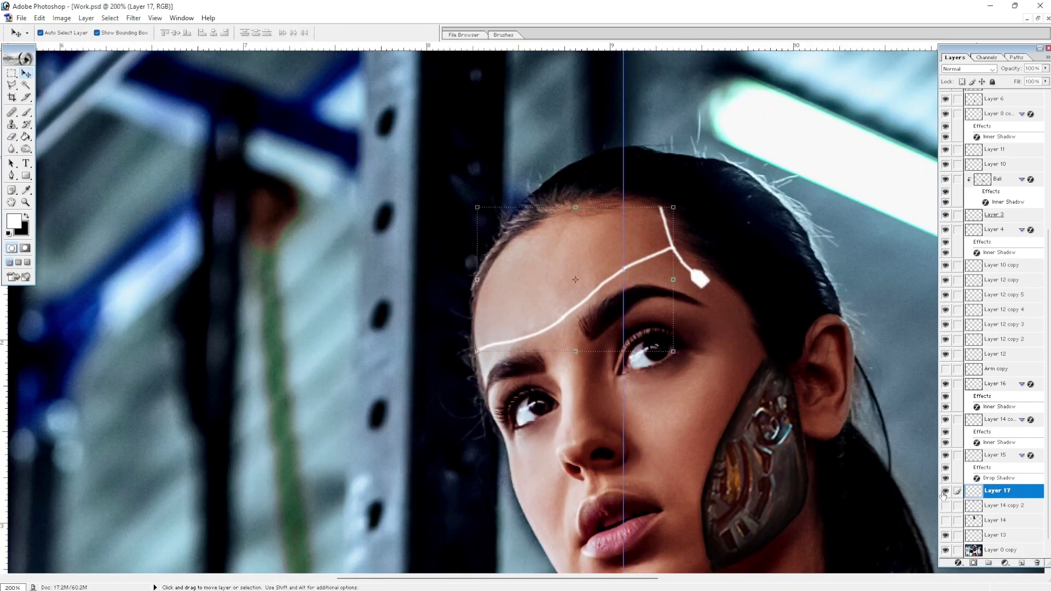
left_click(945, 491)
left_click(945, 549)
key("ctrl+shift+alt+n")
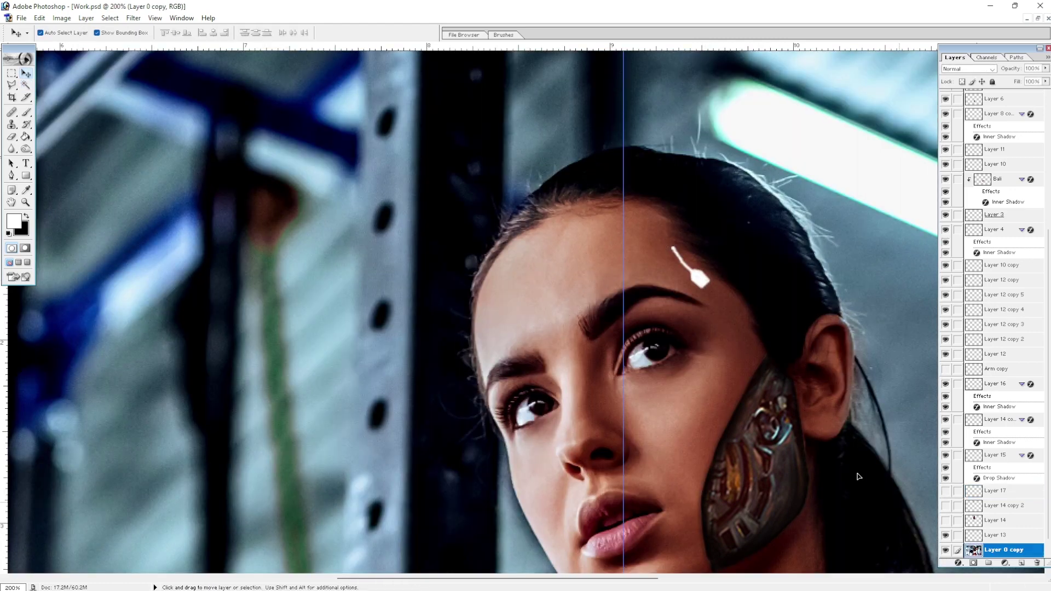
- Show the forehead line again, hide Arm copy, and delete the empty Layer 18
key("w")
left_click(945, 368)
left_click(945, 491)
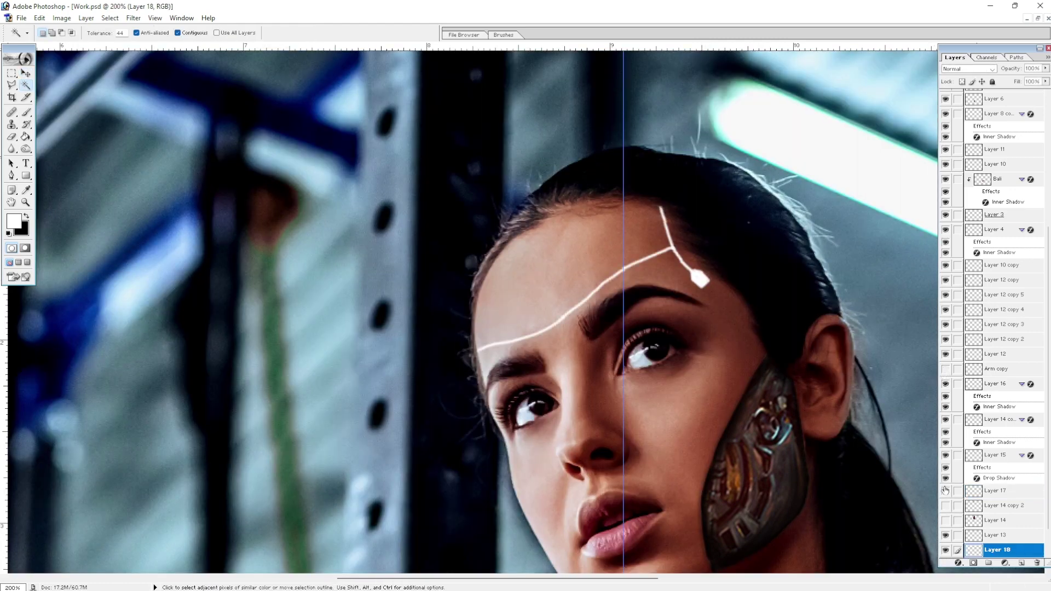
left_click(995, 491)
left_click_drag(995, 550, 1036, 563)
left_click(996, 549)
- Hide the forehead line and clone and heal skin over the white tag on Layer 0 copy
key("s")
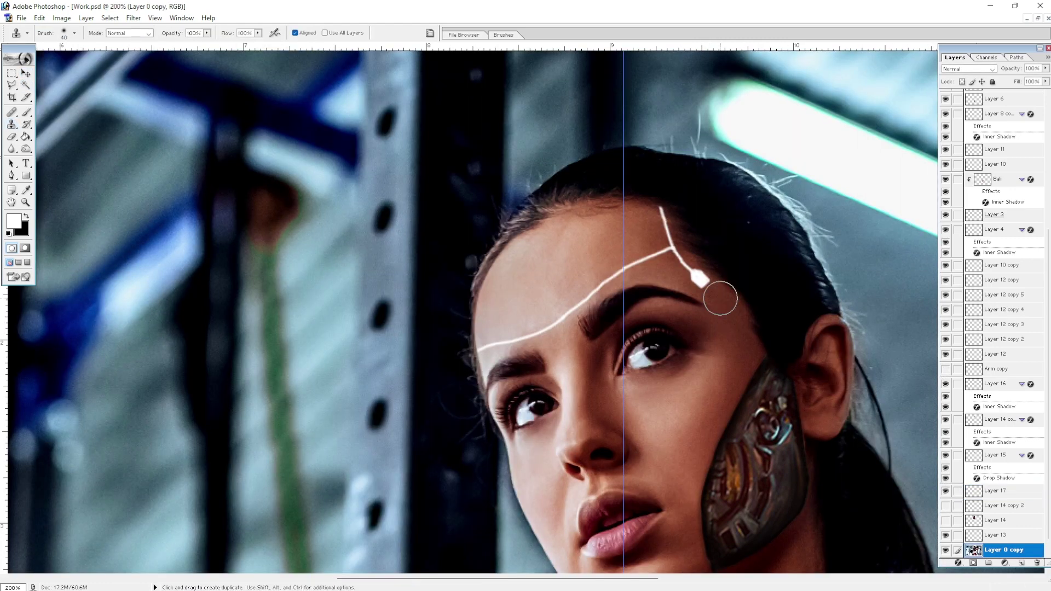
left_click(945, 490)
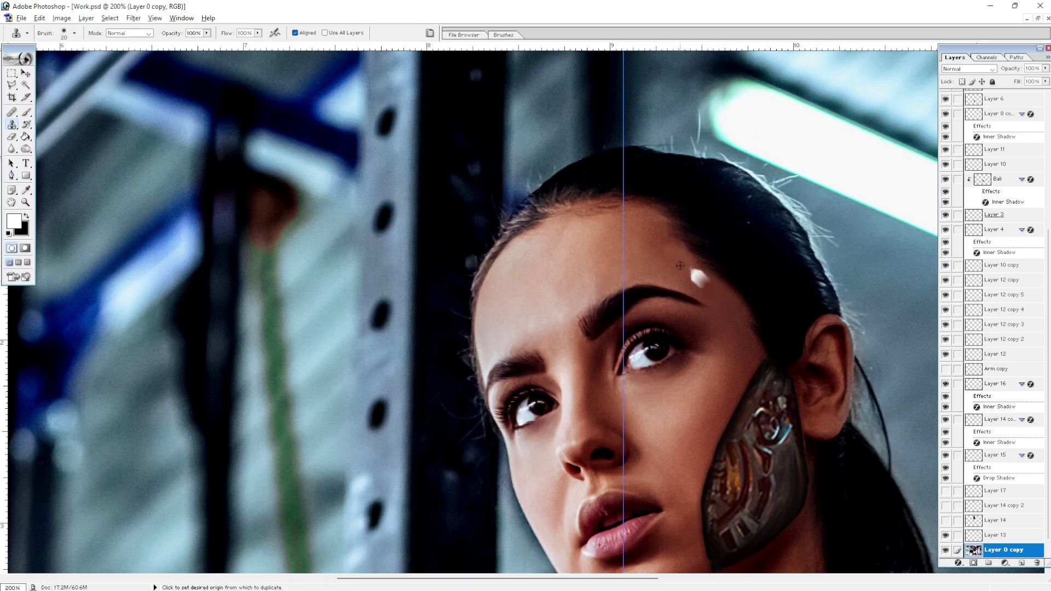
left_click_drag(699, 278, 706, 287)
key("b")
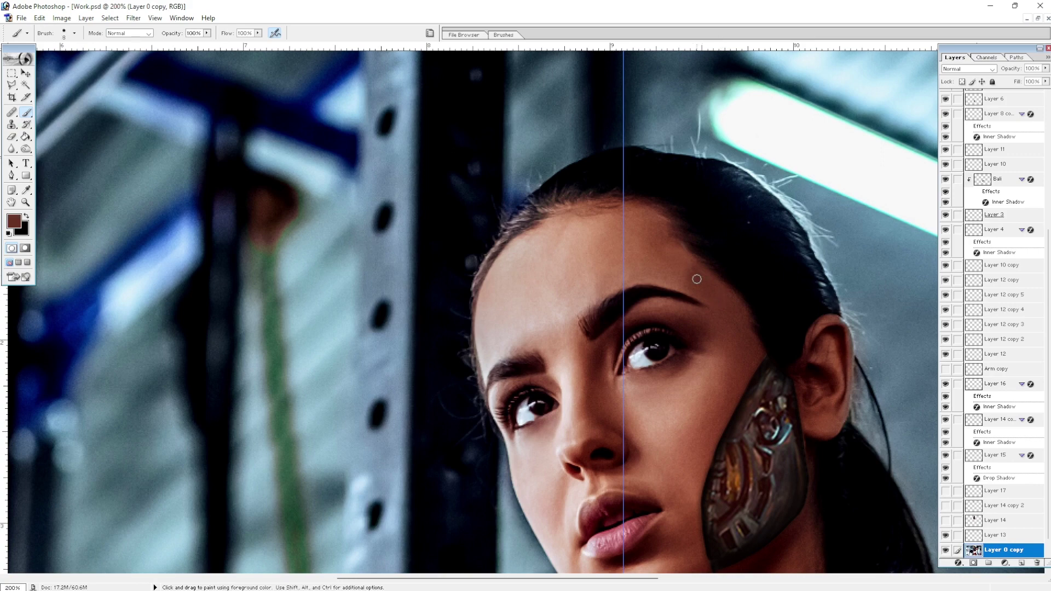
key("s")
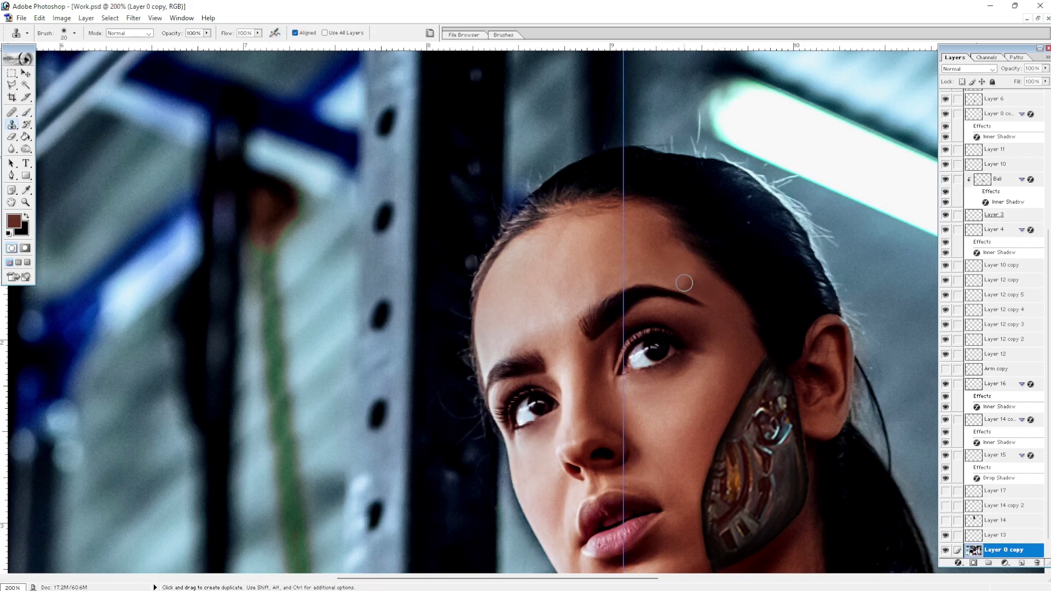
key("b")
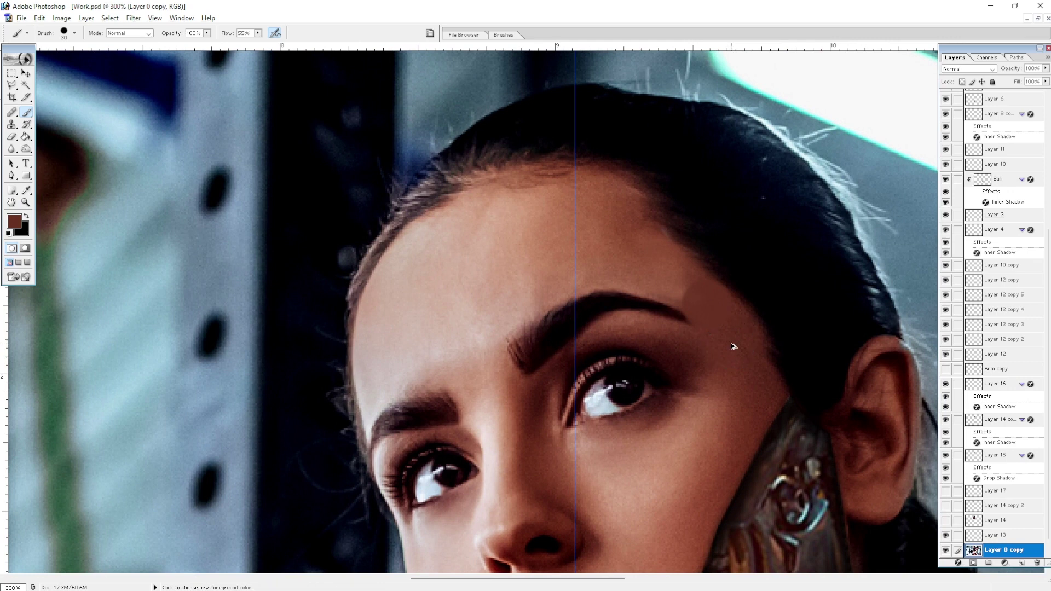
key("j")
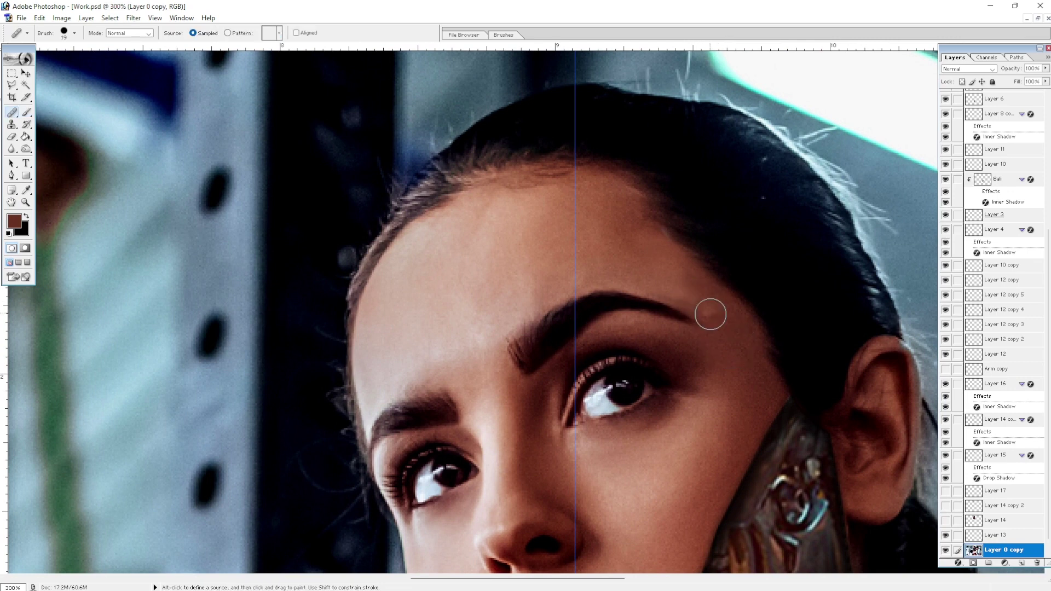
key("bracketright")
key("bracketright")
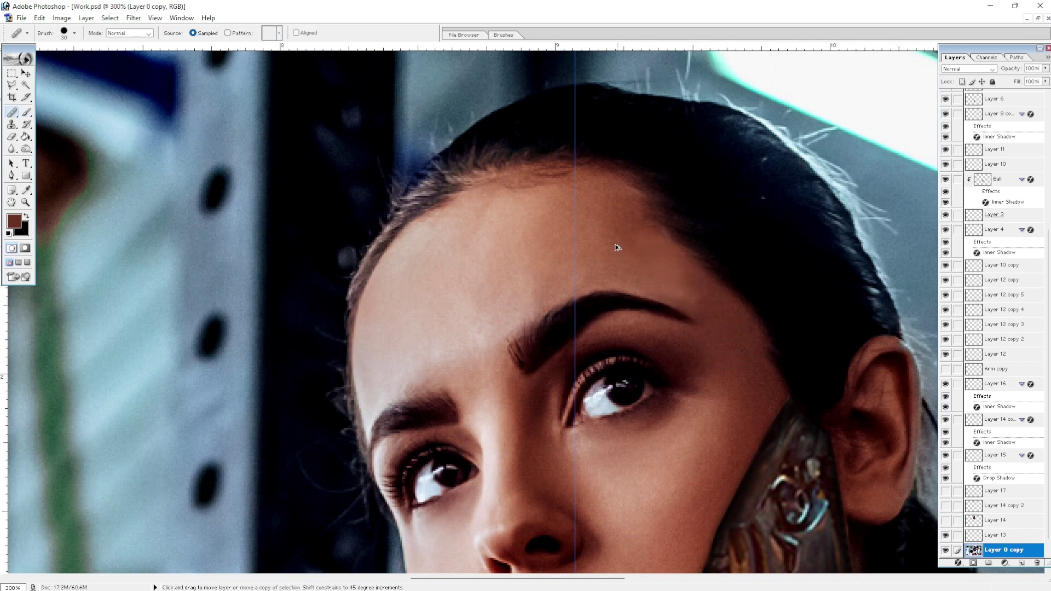
key("s")
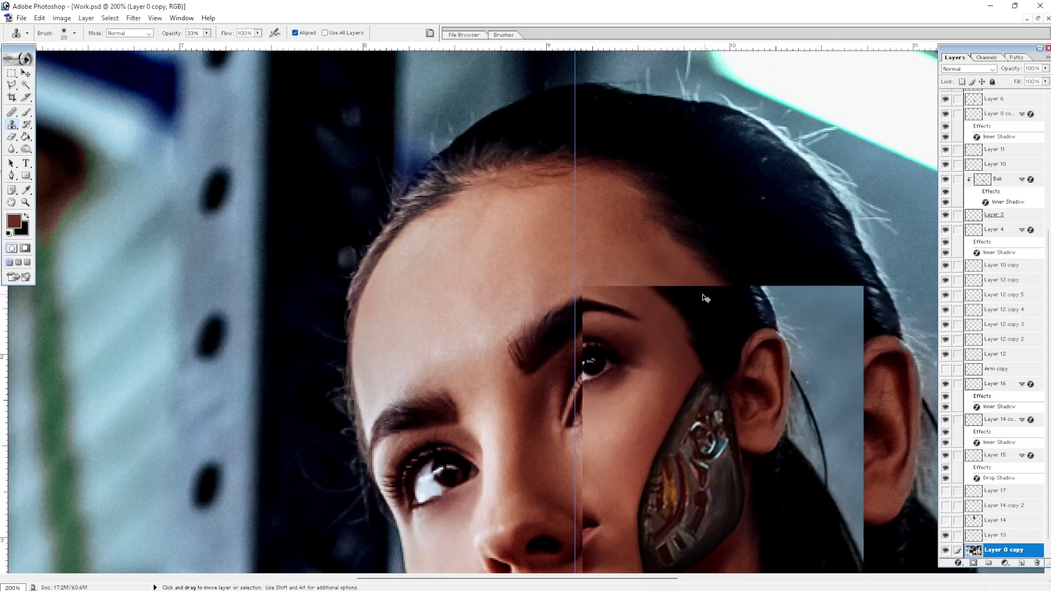
key("ctrl+minus")
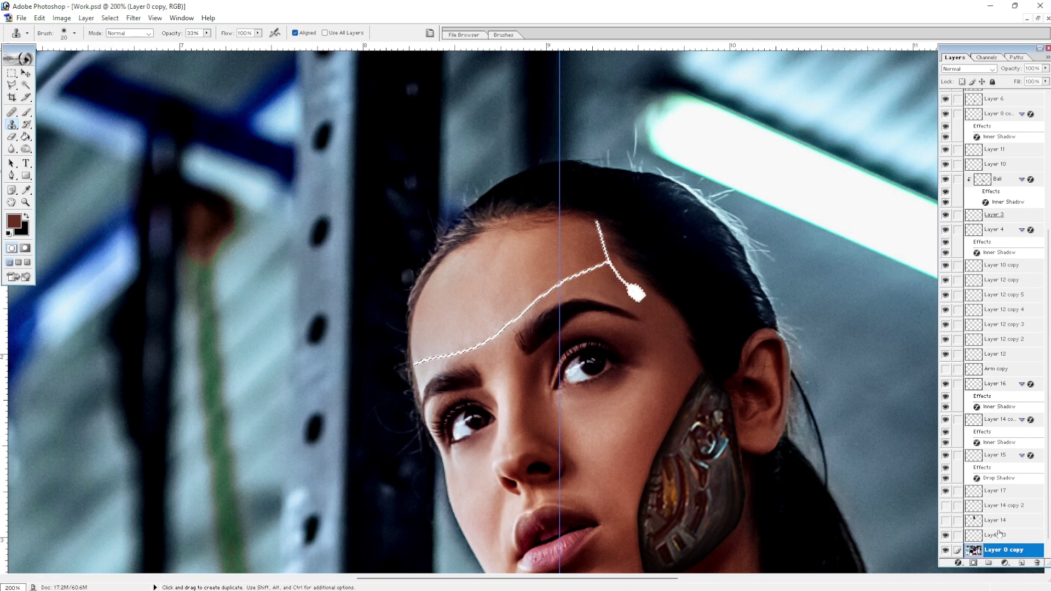
- Give the forehead line's own layer an Inner Shadow with lower distance and opacity, higher choke
left_click(996, 505)
left_click(945, 490)
double_click(1012, 505)
left_click(772, 239)
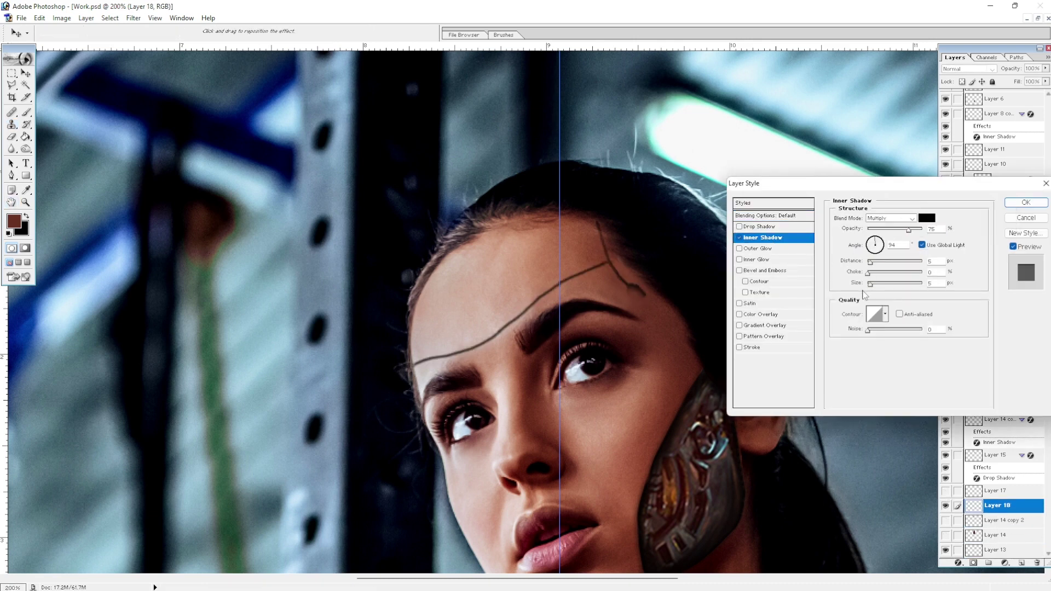
left_click_drag(869, 262, 874, 272)
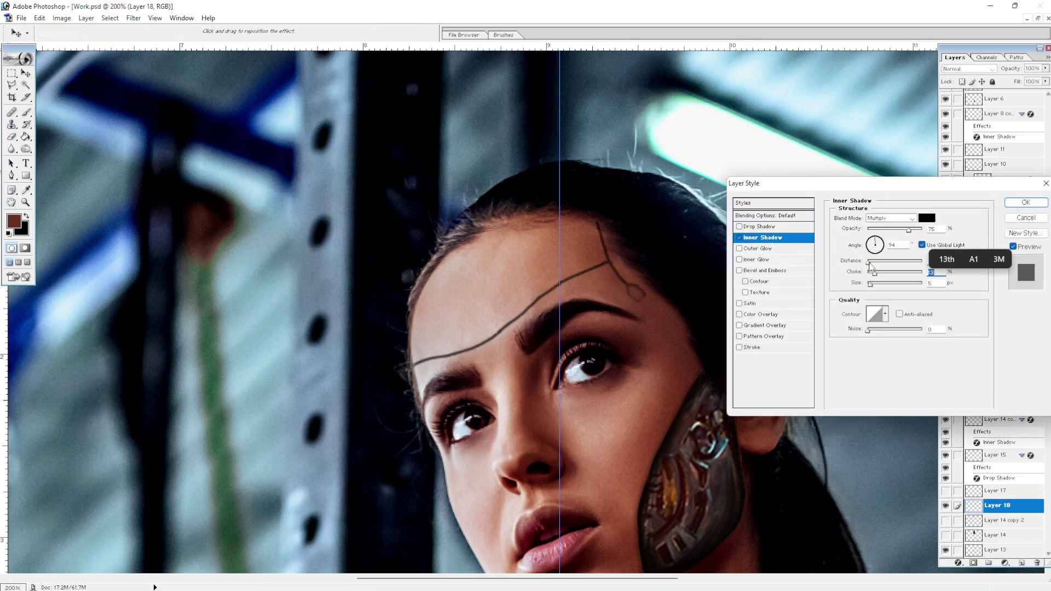
left_click_drag(909, 229, 892, 230)
left_click(1025, 202)
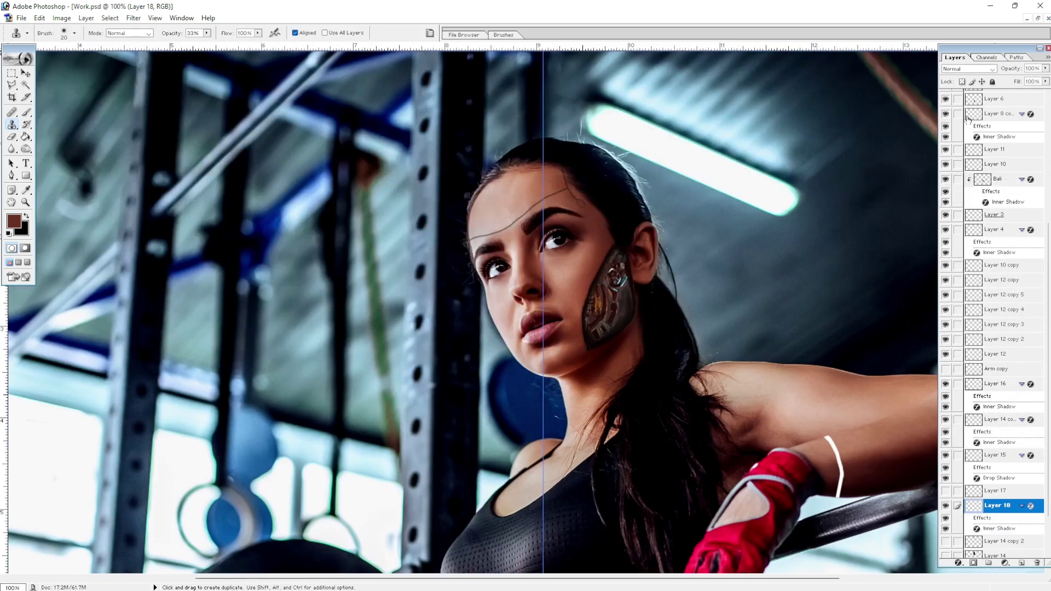
- Drag a robot detail into the artwork and pick red as the brush colour
left_click_drag(229, 267, 574, 243)
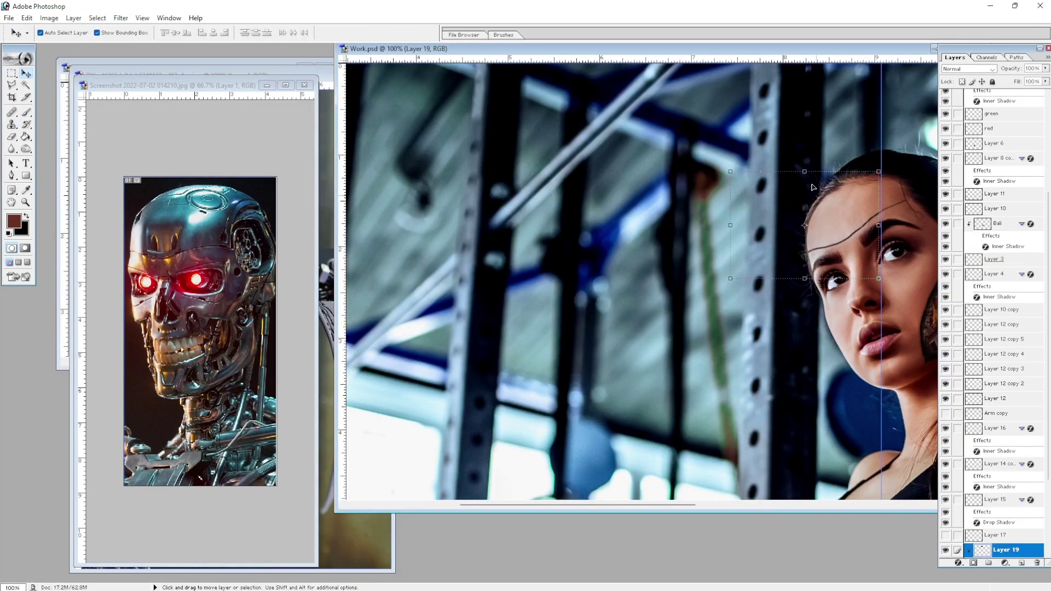
key("ctrl+plus")
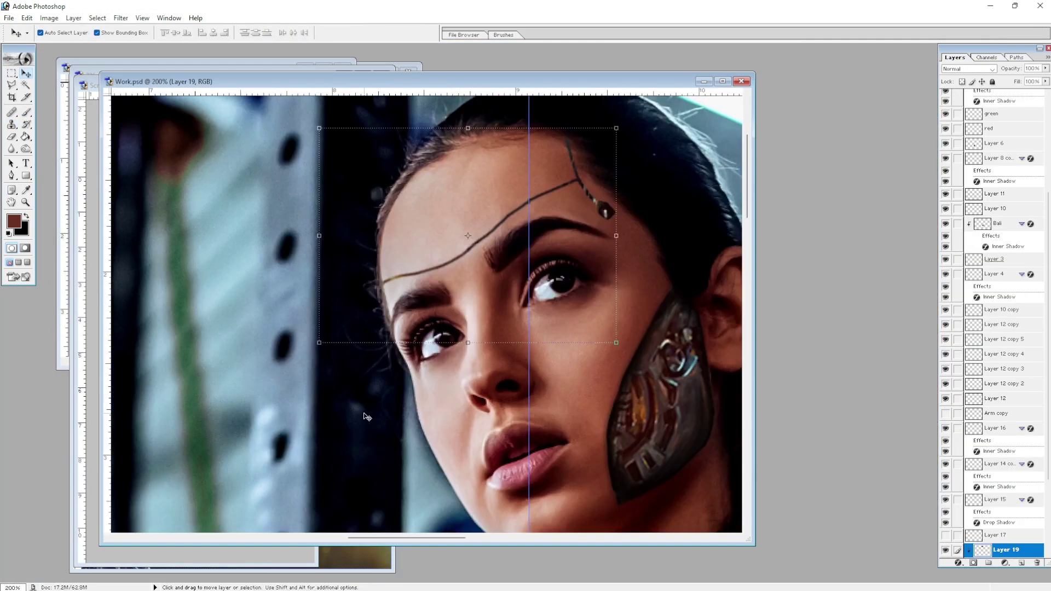
left_click(367, 417)
key("b")
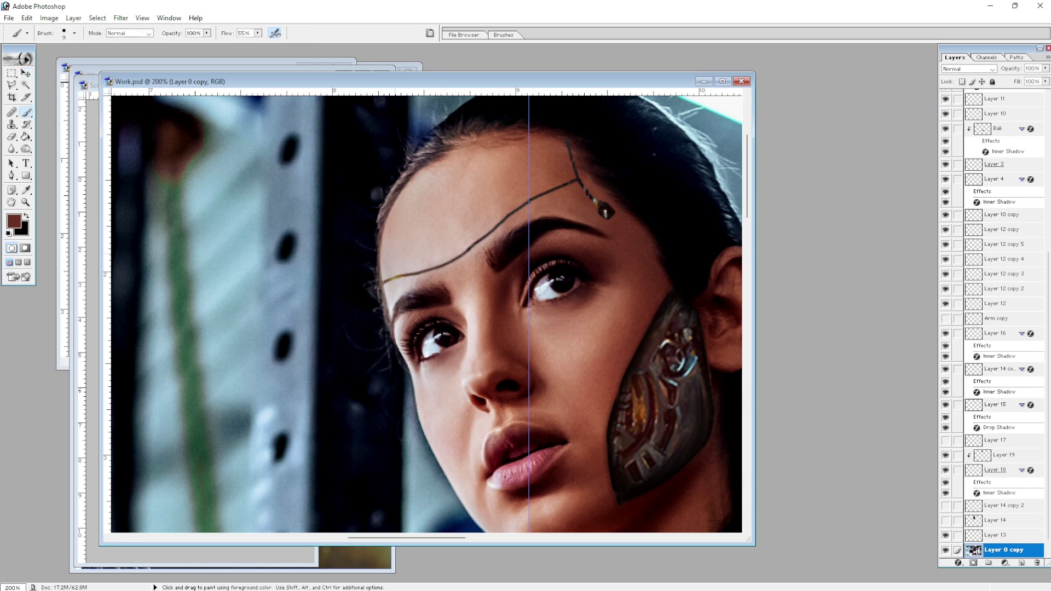
left_click(13, 221)
left_click(372, 223)
left_click(469, 216)
- Add a new layer above the forehead ornament and paint a red dab on it
key("v")
left_click(607, 216)
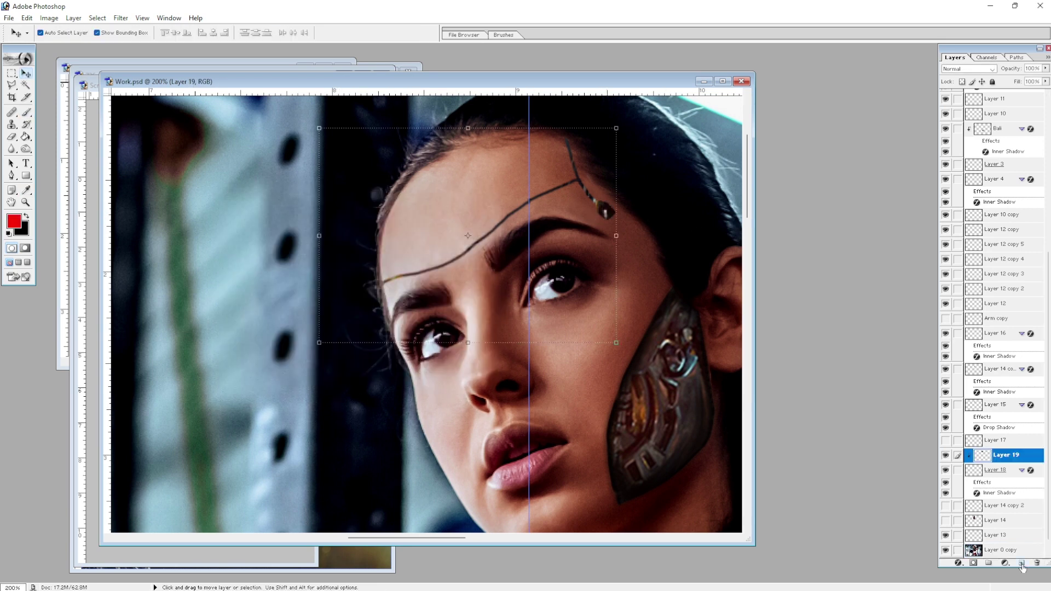
left_click(1021, 566)
key("b")
left_click(610, 208)
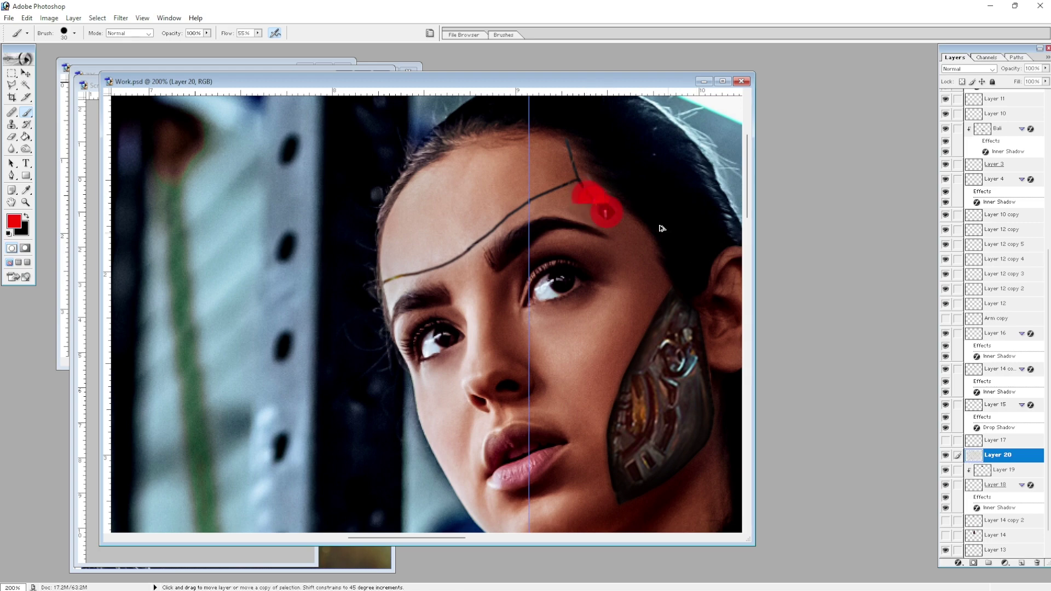
key("ctrl+minus")
key("ctrl+minus")
key("v")
left_click(600, 309)
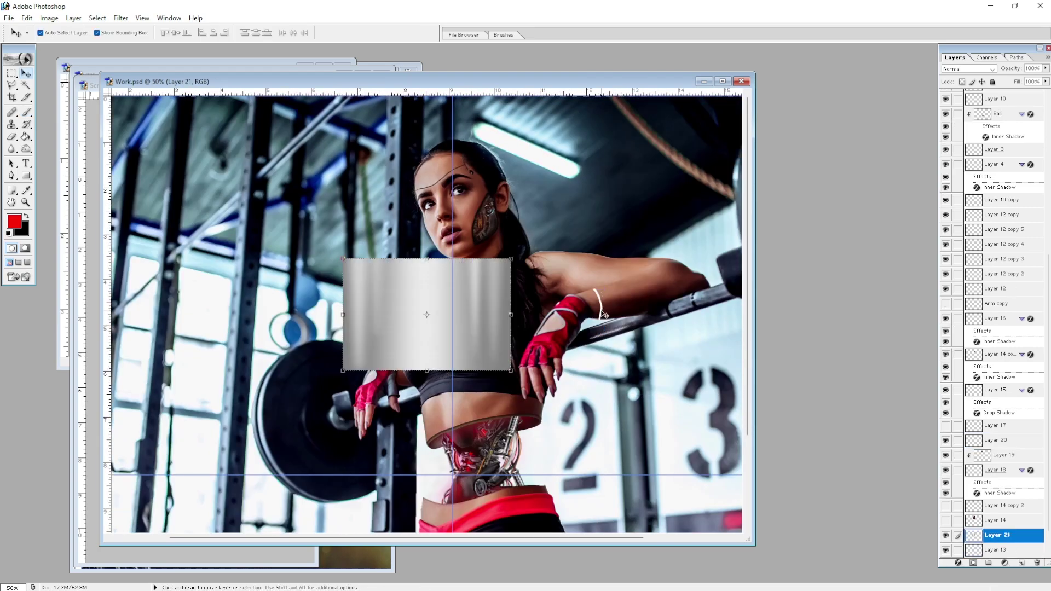
- In the robot reference image, reorder the arm patch layer and marquee-select a strip of metalwork
left_click(99, 248)
key("alt+bracketleft")
key("m")
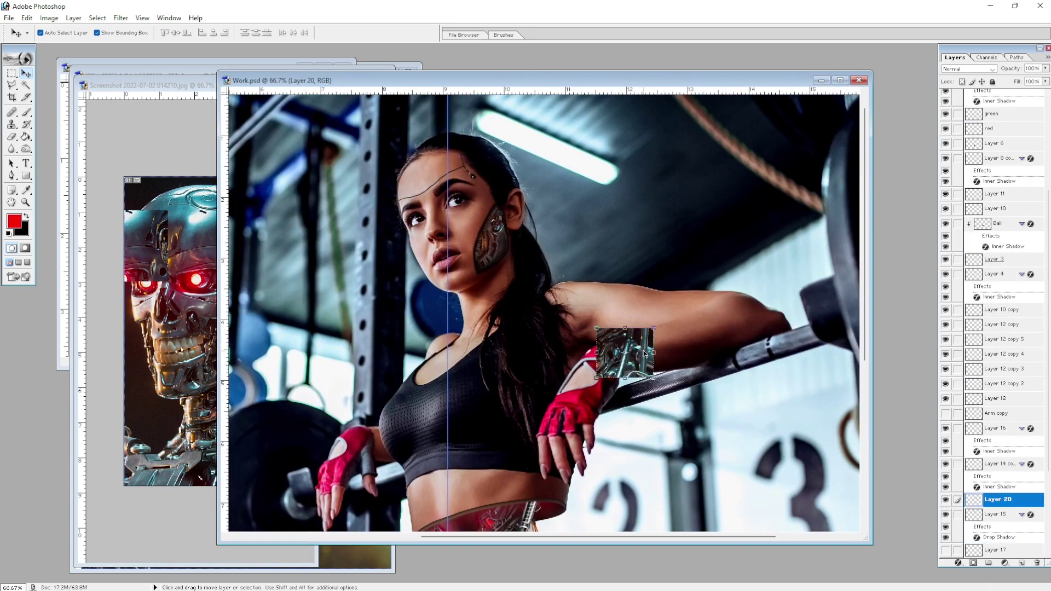
key("ctrl+bracketright")
key("ctrl+bracketright")
right_click(637, 355)
key("Escape")
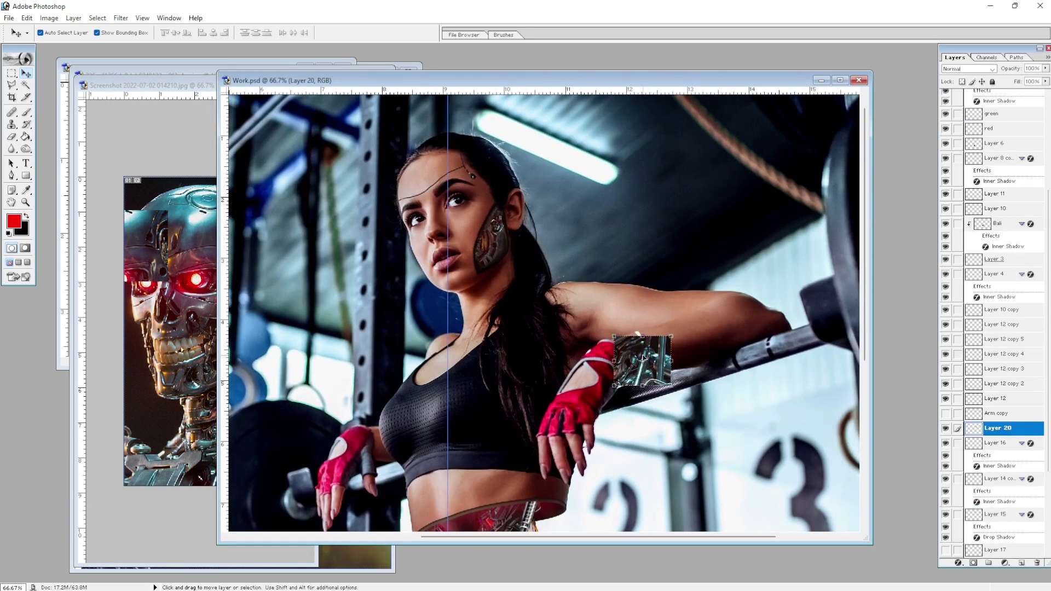
key("m")
left_click_drag(593, 314, 707, 402)
- Paste the metal strip into Work.psd and free-transform it into an upper-arm band
key("v")
key("ctrl+j")
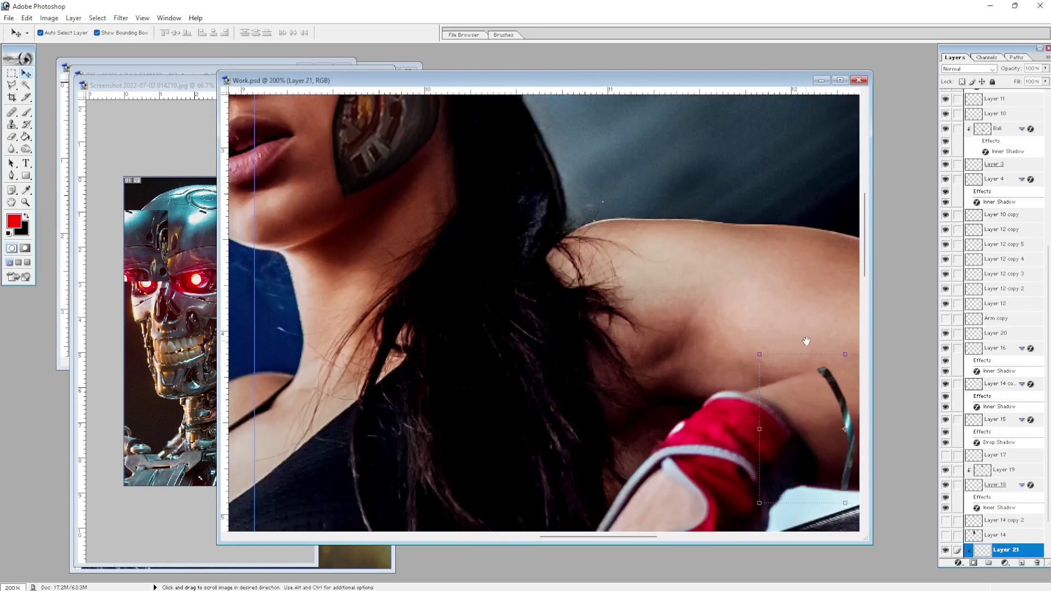
key("ctrl+plus")
key("ctrl+plus")
left_click_drag(588, 289, 585, 289)
key("Return")
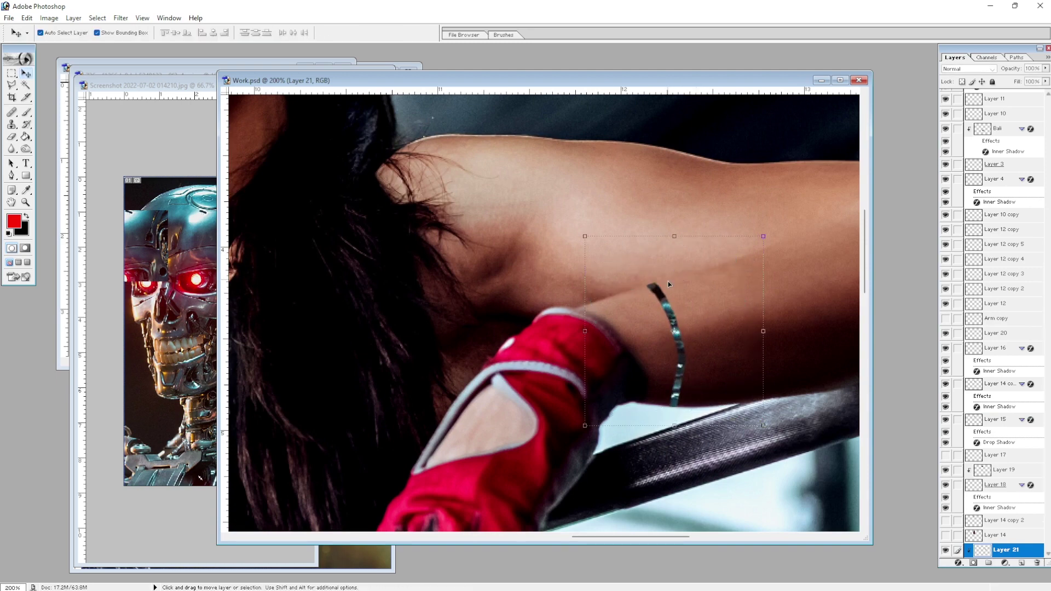
scroll(973, 535, "down", 2)
- Apply an Inner Shadow layer style to the armband's Layer 13
double_click(974, 535)
left_click(769, 243)
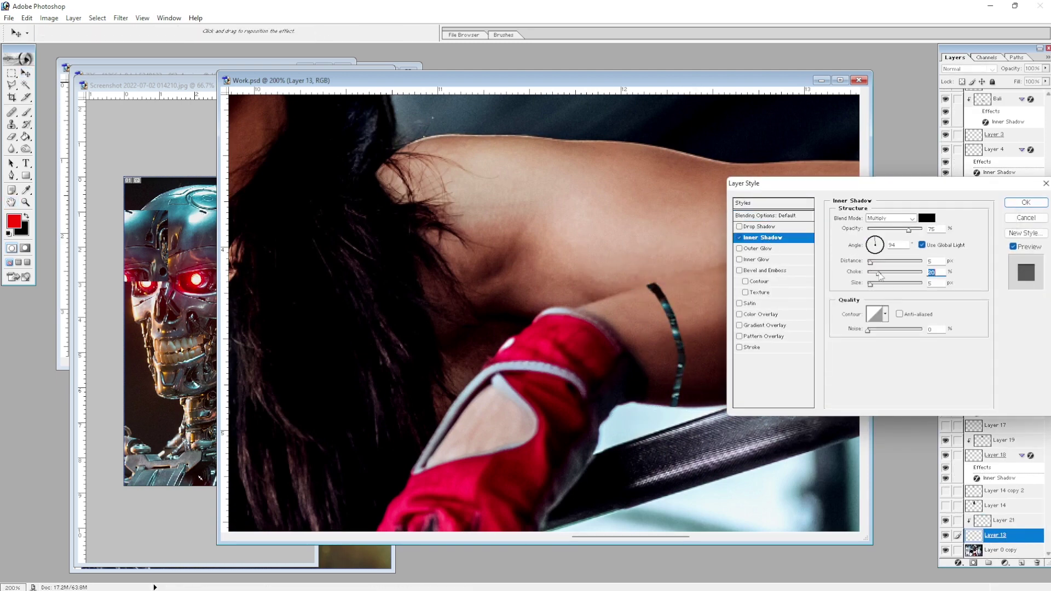
key("Return")
key("ctrl+minus")
key("ctrl+minus")
left_click(616, 370)
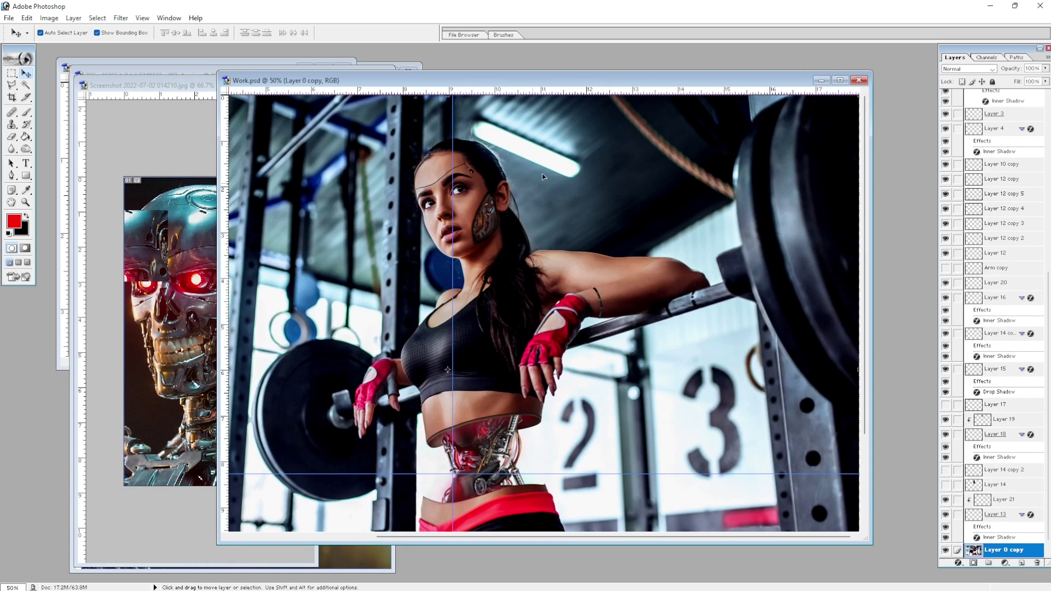
key("ctrl+plus")
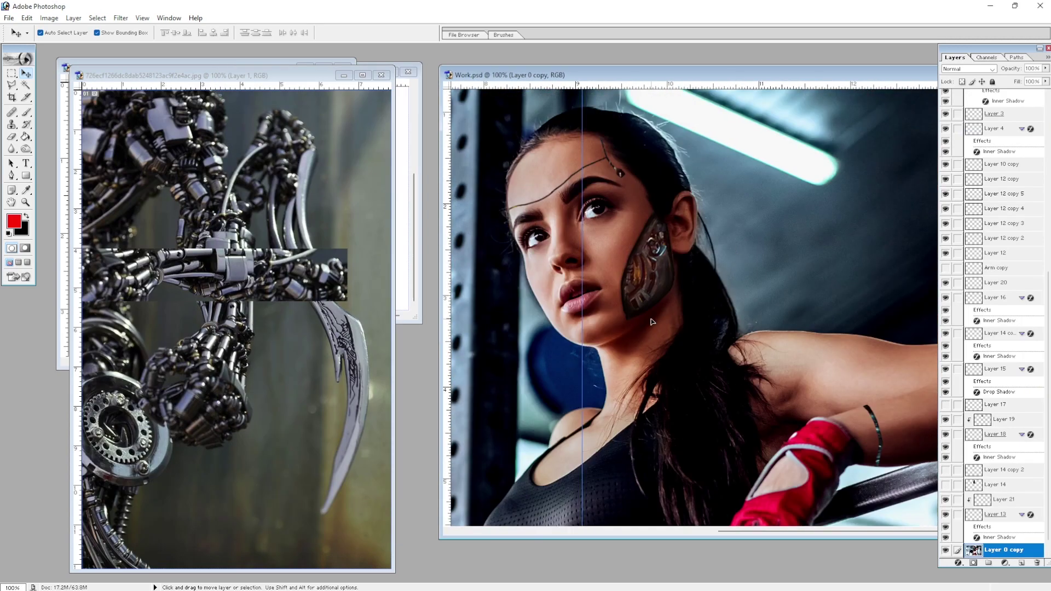
- Select both pupils with the Pen and Polygonal Lasso and copy them to a new layer
key("z")
left_click_drag(553, 172, 632, 244)
key("p")
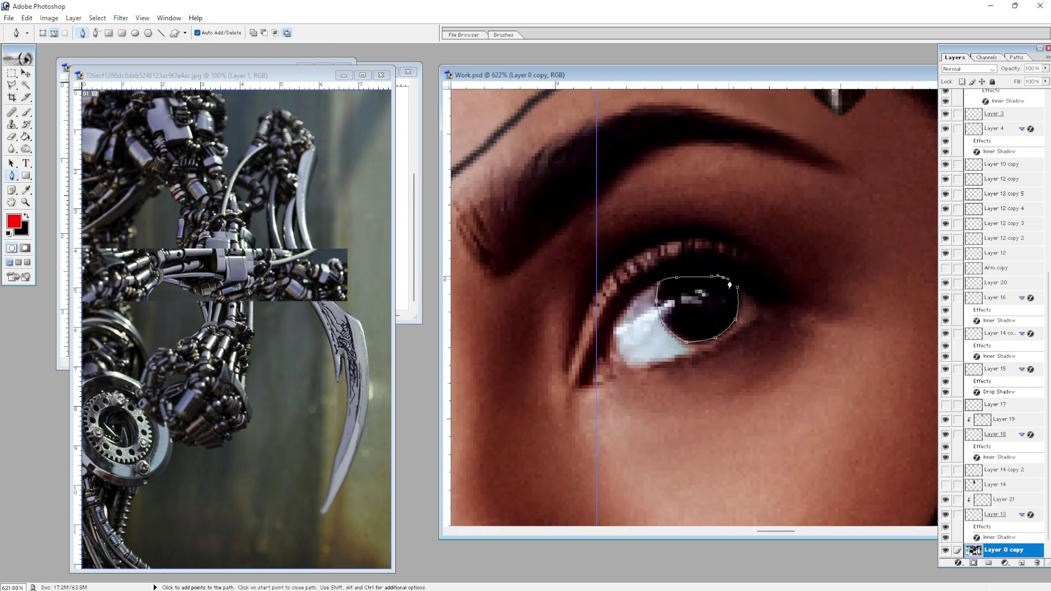
left_click(729, 285)
key("ctrl+Return")
left_click_drag(673, 278, 671, 281)
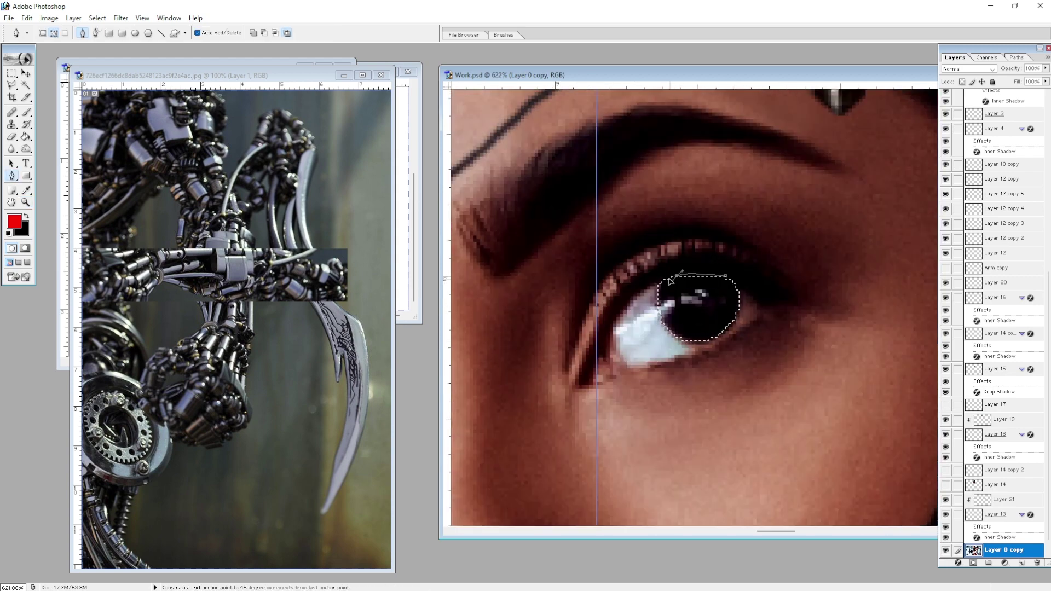
key("l")
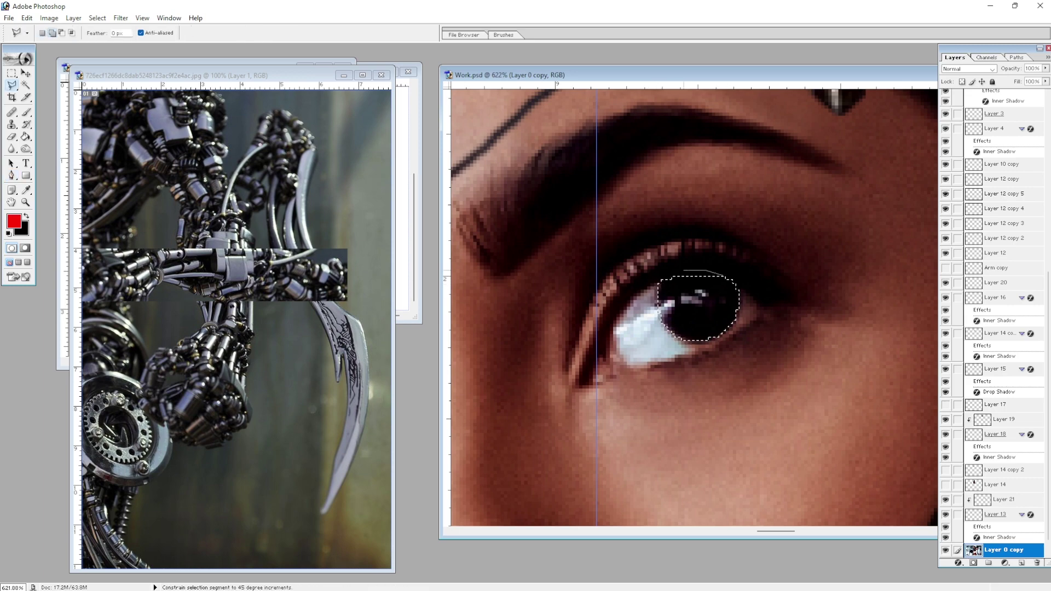
left_click_drag(454, 432, 618, 365)
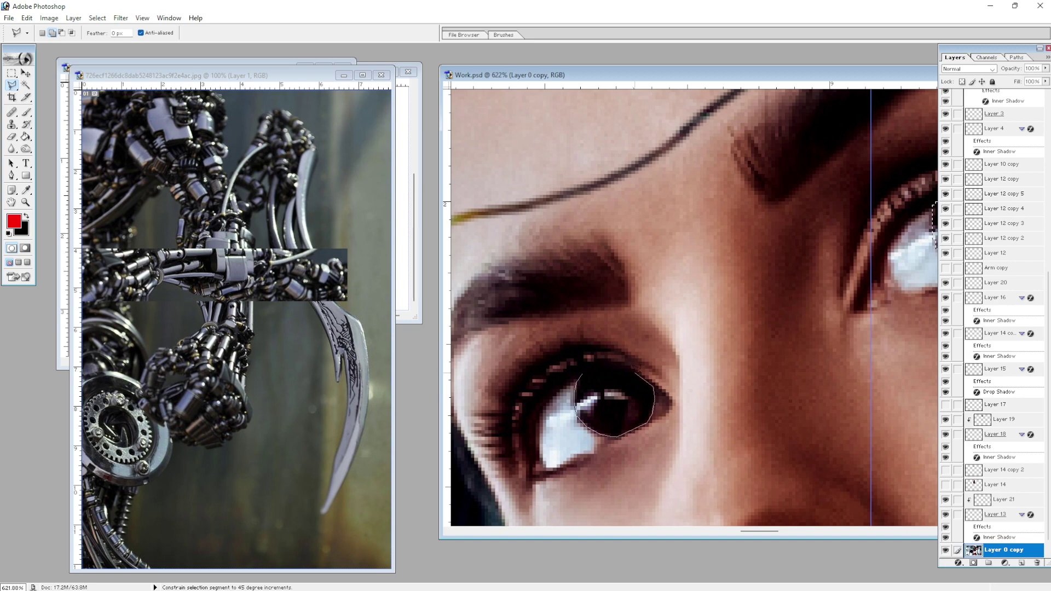
left_click(577, 407)
key("v")
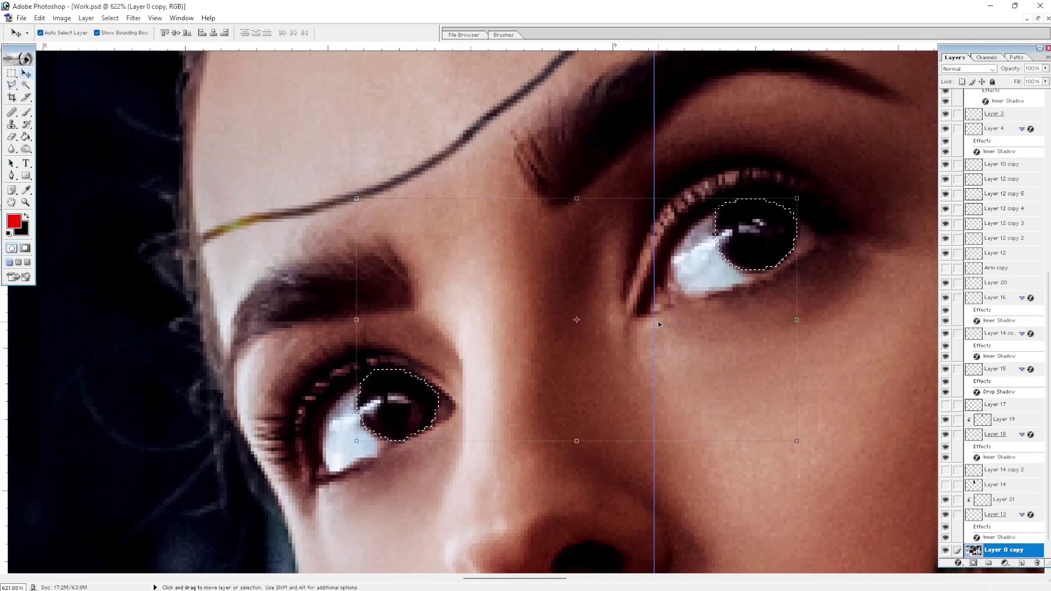
key("ctrl+j")
- Brighten the pupils with Levels, push them to cyan with Color Balance, and adjust Curves
key("ctrl+l")
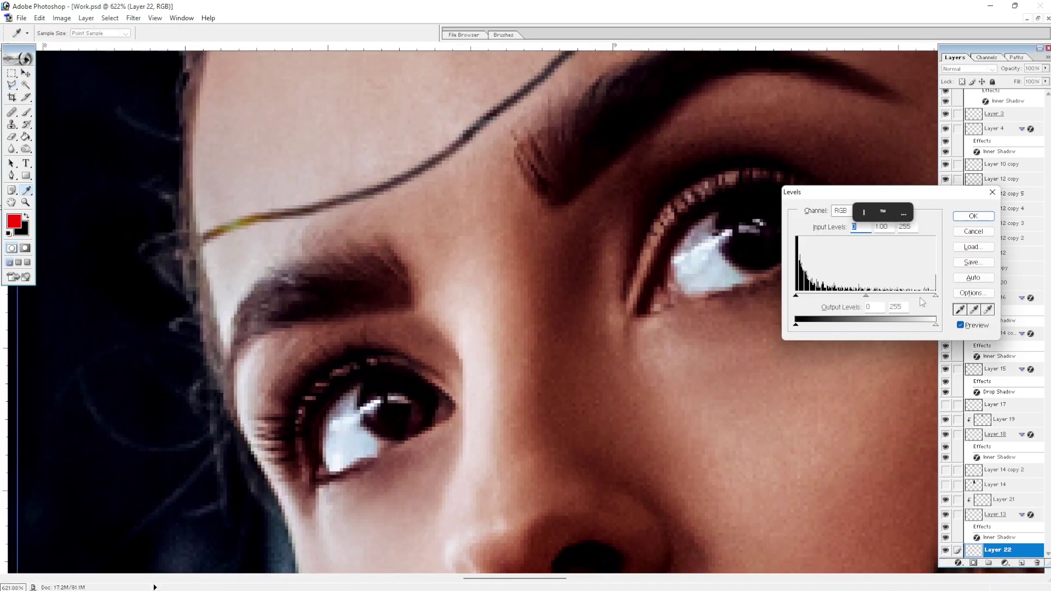
left_click_drag(936, 296, 888, 298)
key("Return")
key("ctrl+b")
left_click_drag(728, 219, 647, 233)
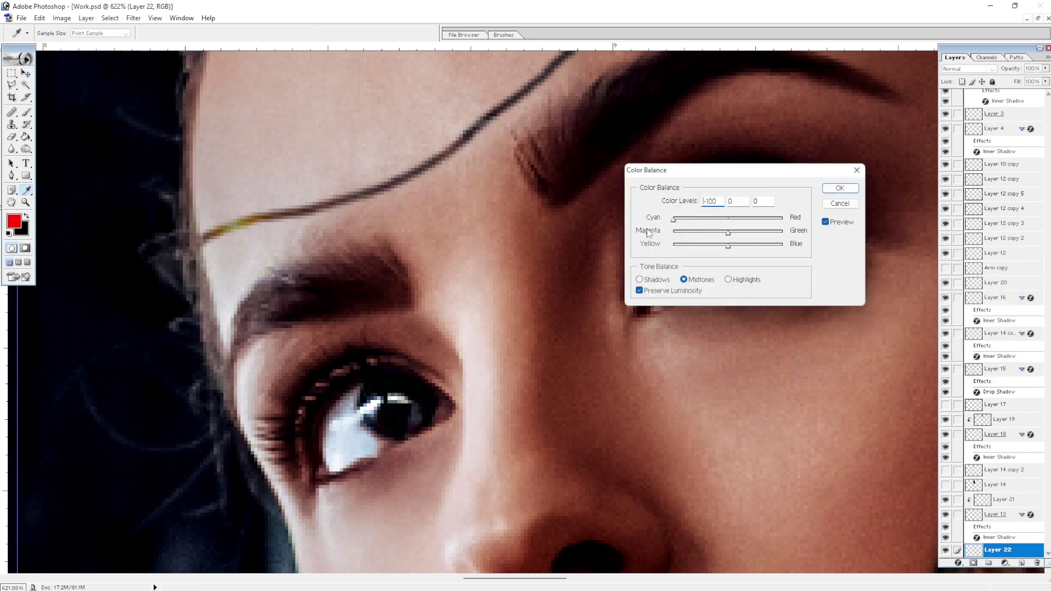
key("Return")
key("ctrl+m")
left_click_drag(774, 260, 774, 251)
key("Return")
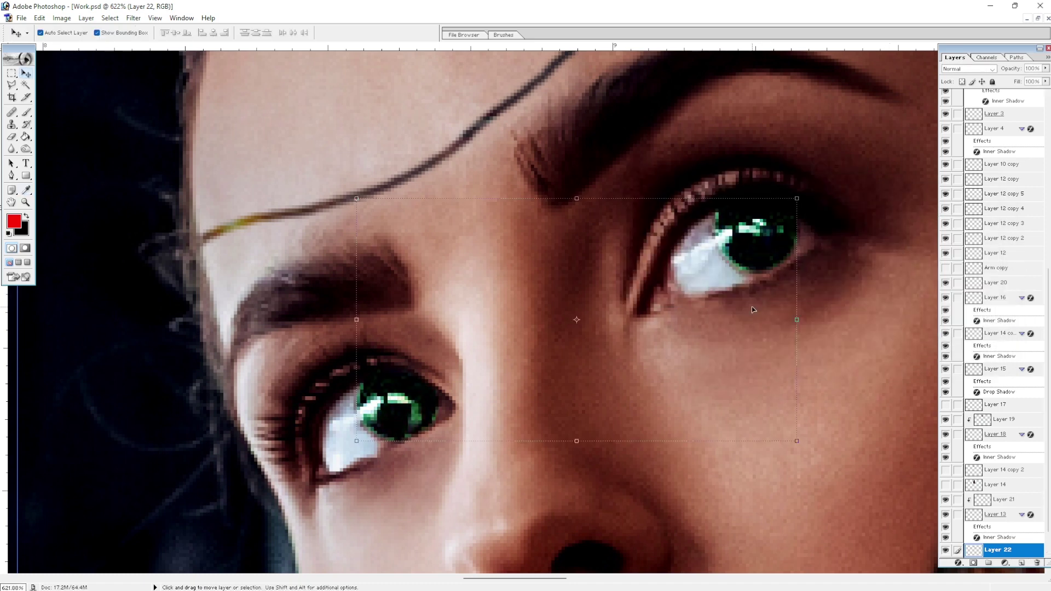
- Refine the eye colour with Hue/Saturation and Curves, shifting it from green to teal
key("ctrl+u")
left_click_drag(353, 247, 362, 247)
key("Return")
key("ctrl+m")
left_click_drag(781, 229, 781, 218)
key("Return")
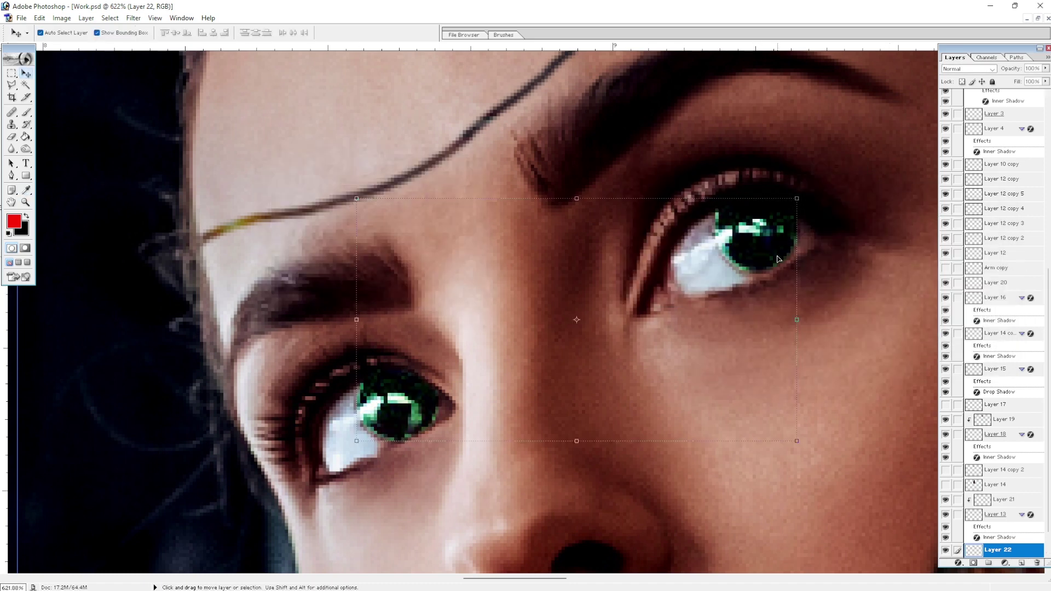
key("ctrl+u")
left_click_drag(352, 204, 362, 204)
key("Return")
key("ctrl+m")
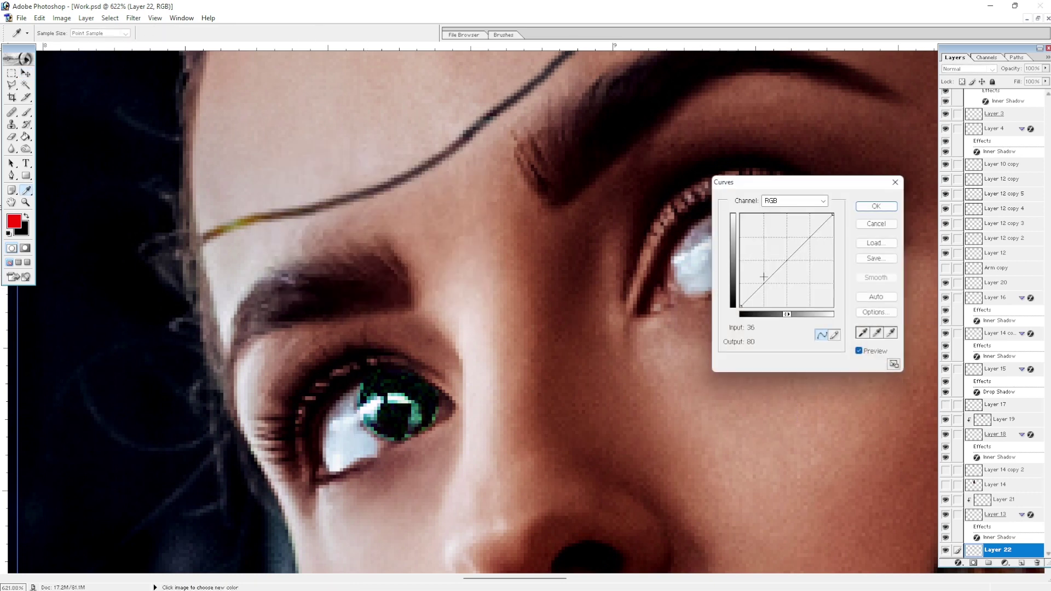
key("Return")
- Duplicate the eye layer, Gaussian Blur it at 1, and colorize the glow green-teal
key("v")
key("ctrl+j")
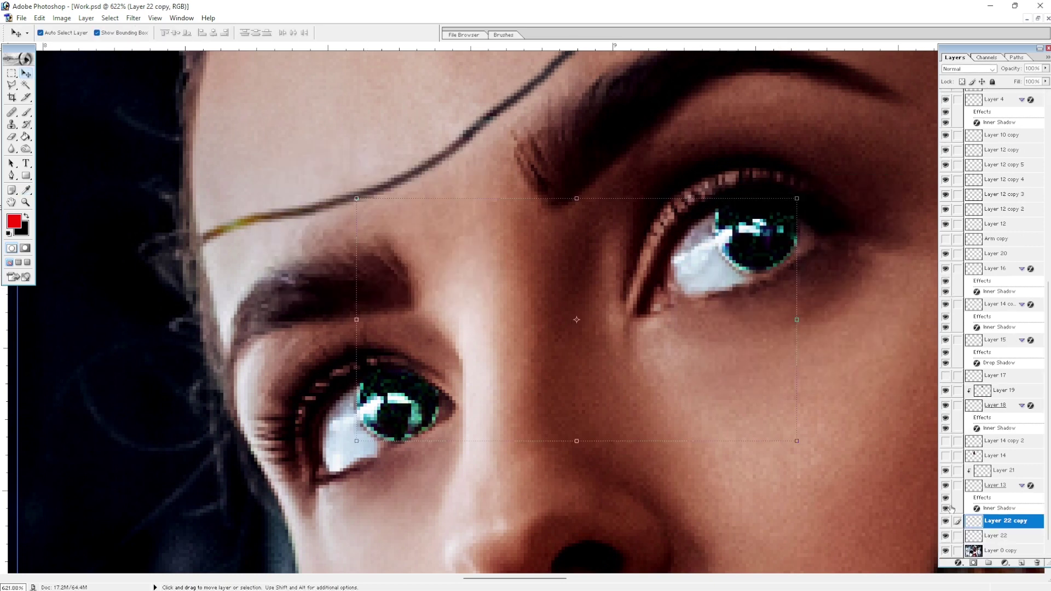
left_click(996, 536)
left_click(134, 17)
left_click(306, 122)
type("1.7")
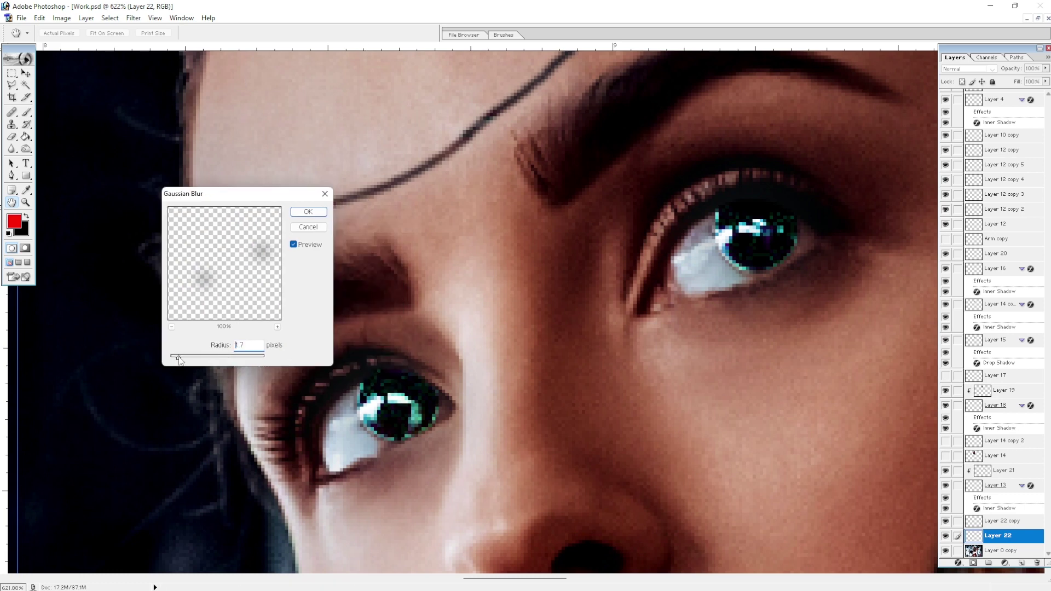
key("Return")
key("ctrl+u")
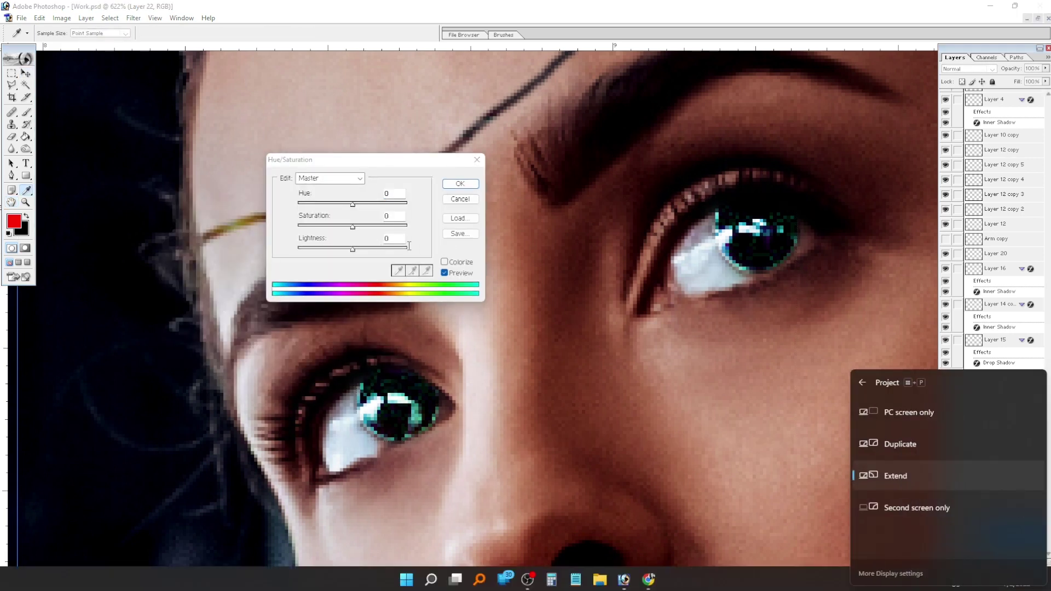
left_click(444, 261)
mouse_move(298, 205)
left_mouse_down()
mouse_move(352, 204)
mouse_move(381, 226)
mouse_move(346, 249)
left_mouse_up()
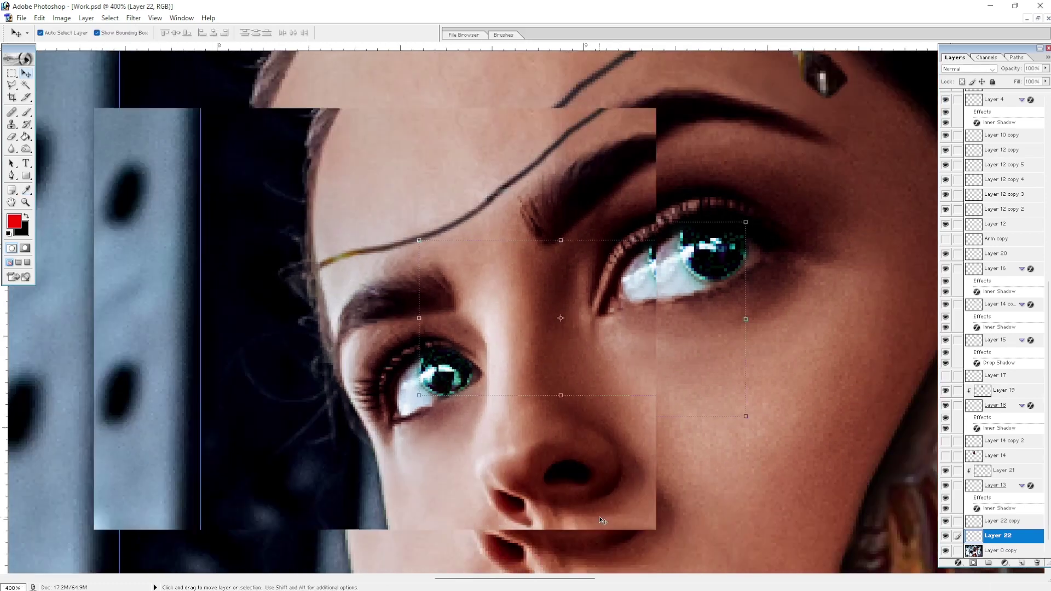
- Draw a curved strip path along the thigh and turn it into a selection
key("ctrl+minus")
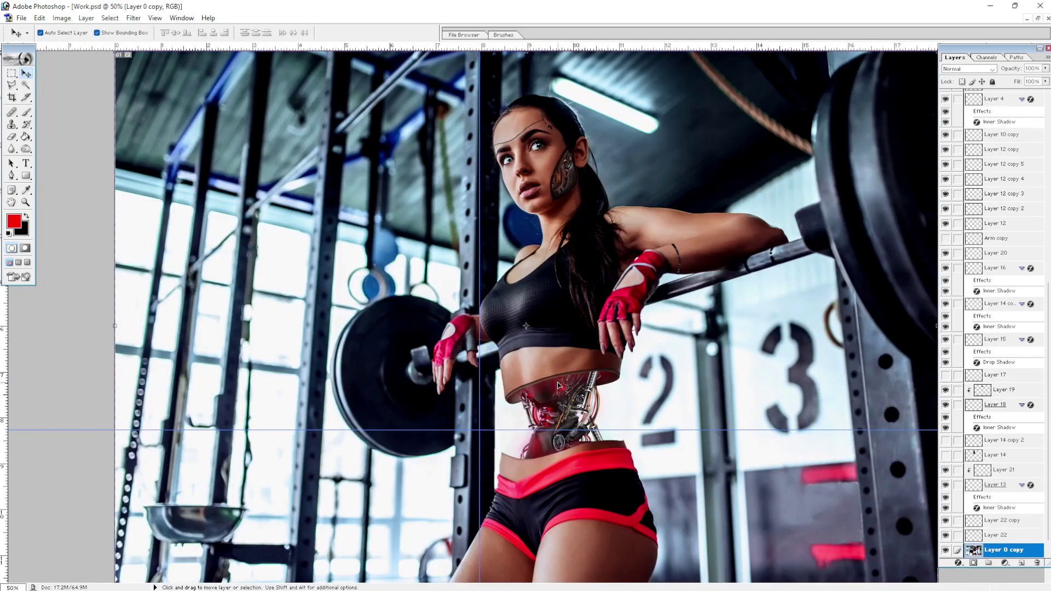
scroll(558, 386, "down", 3)
key("ctrl+plus")
key("ctrl+plus")
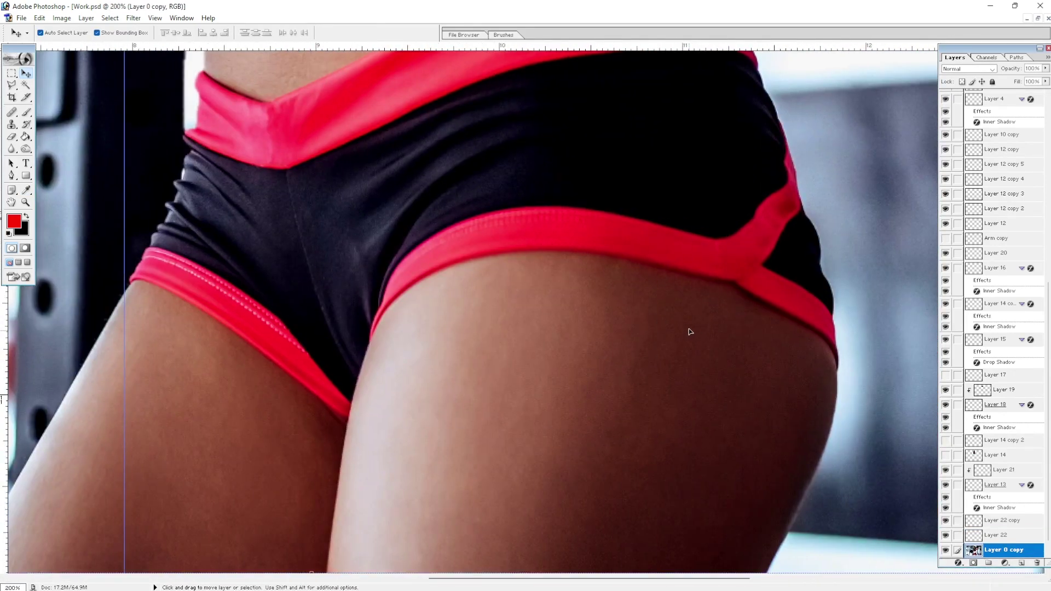
key("p")
left_click(742, 293)
left_click(588, 575)
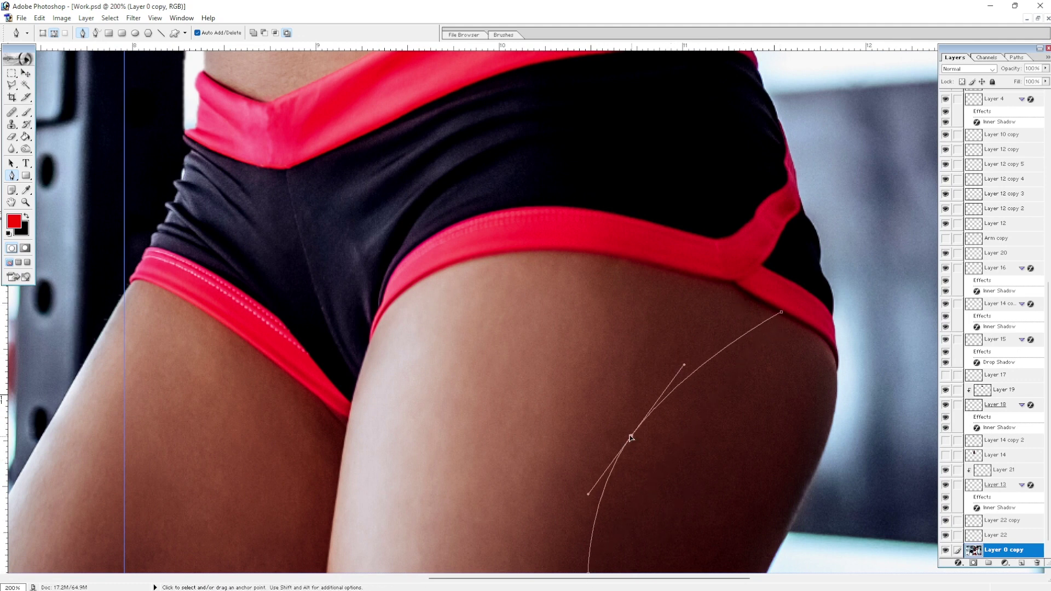
left_click_drag(629, 437, 641, 395)
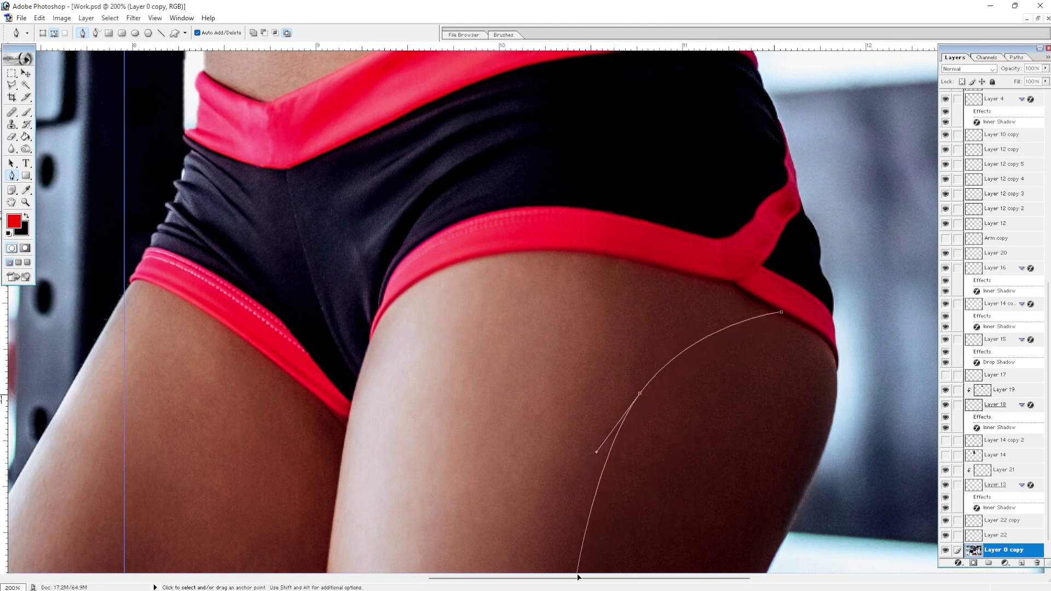
left_click(543, 573)
left_click(745, 293)
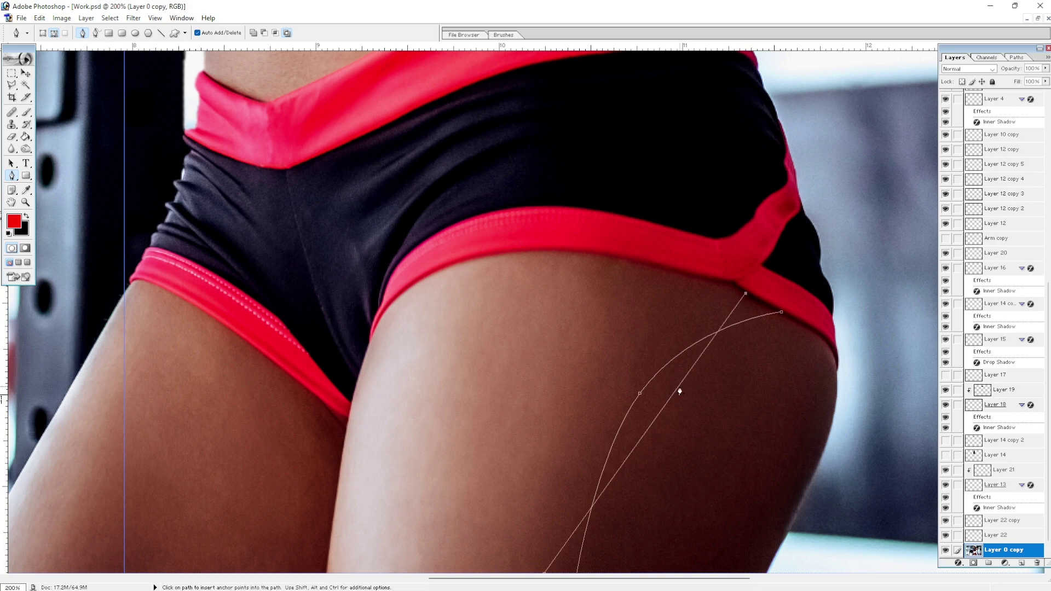
left_click_drag(683, 378, 624, 368)
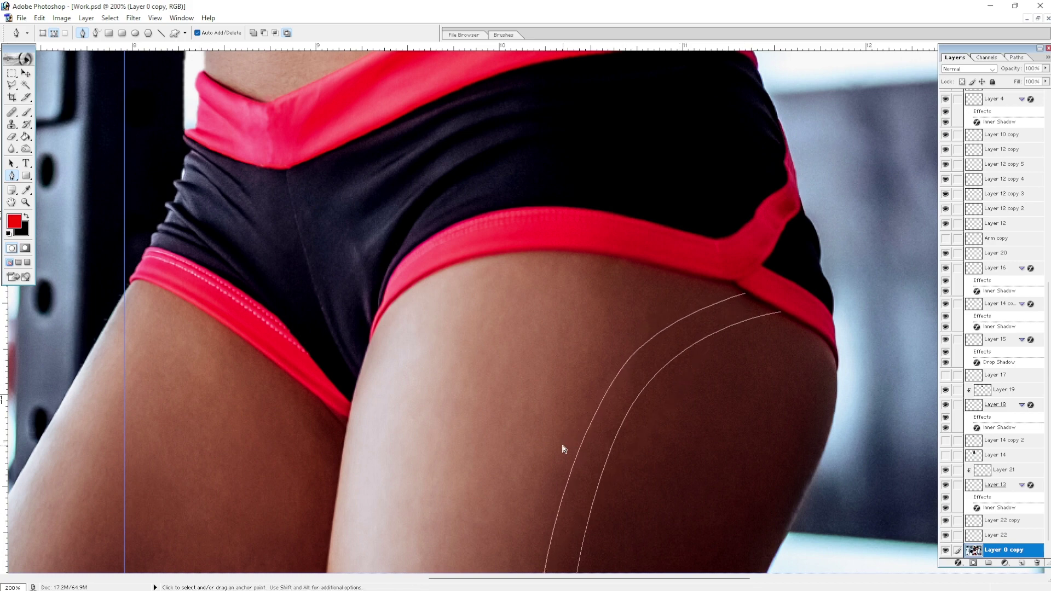
key("ctrl+Return")
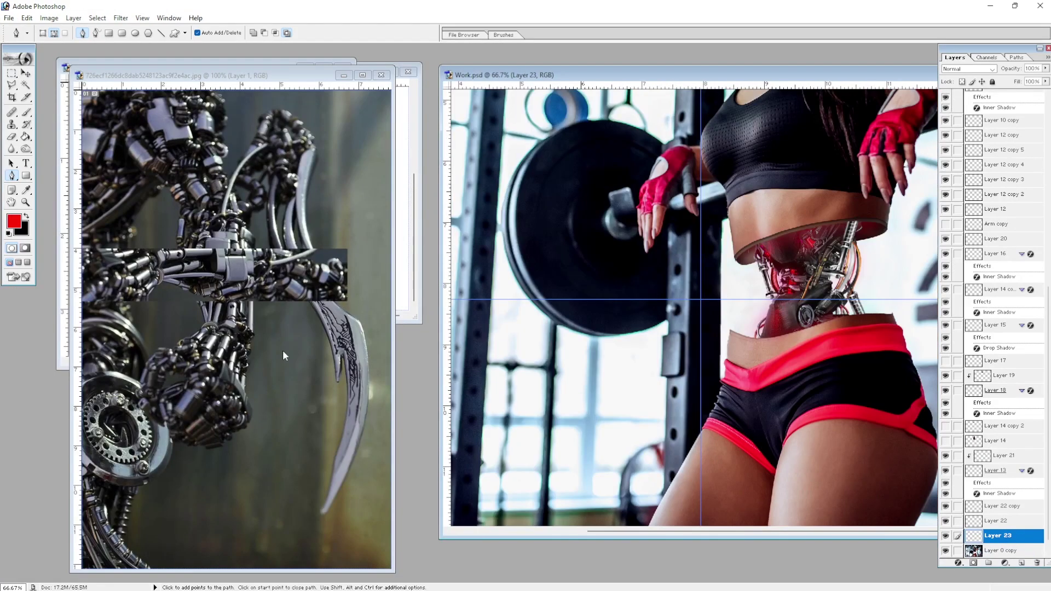
- Bring a mechanical piece from the parts image onto the thigh, then rotate and scale it
left_click(283, 356)
key("Return")
key("ctrl+minus")
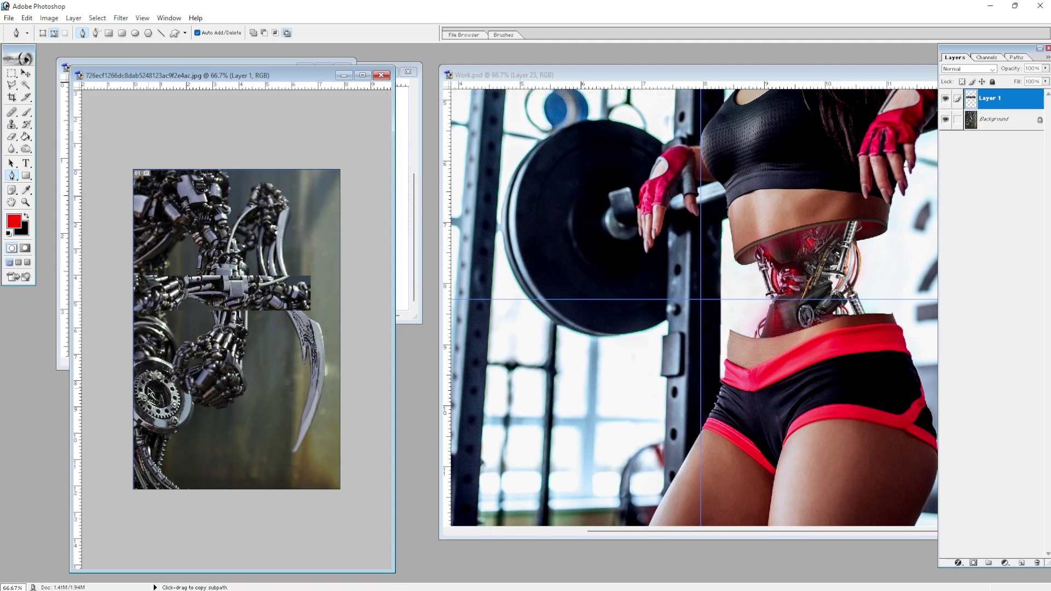
key("ctrl+z")
key("l")
left_click_drag(257, 391, 243, 487)
key("v")
left_click_drag(262, 438, 873, 452)
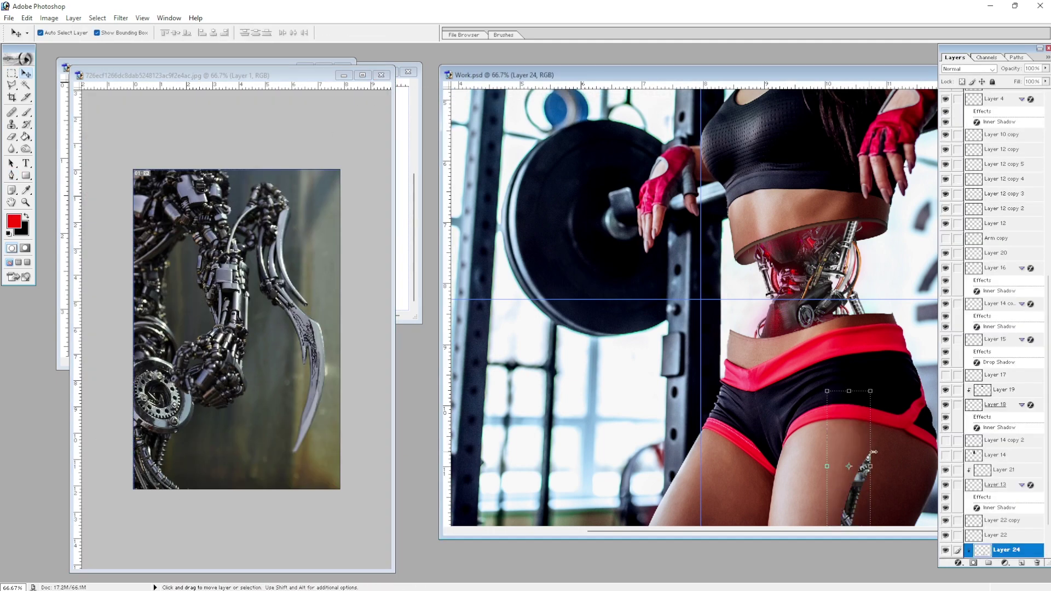
key("ctrl+plus")
key("ctrl+t")
left_click_drag(706, 350, 734, 383)
key("Return")
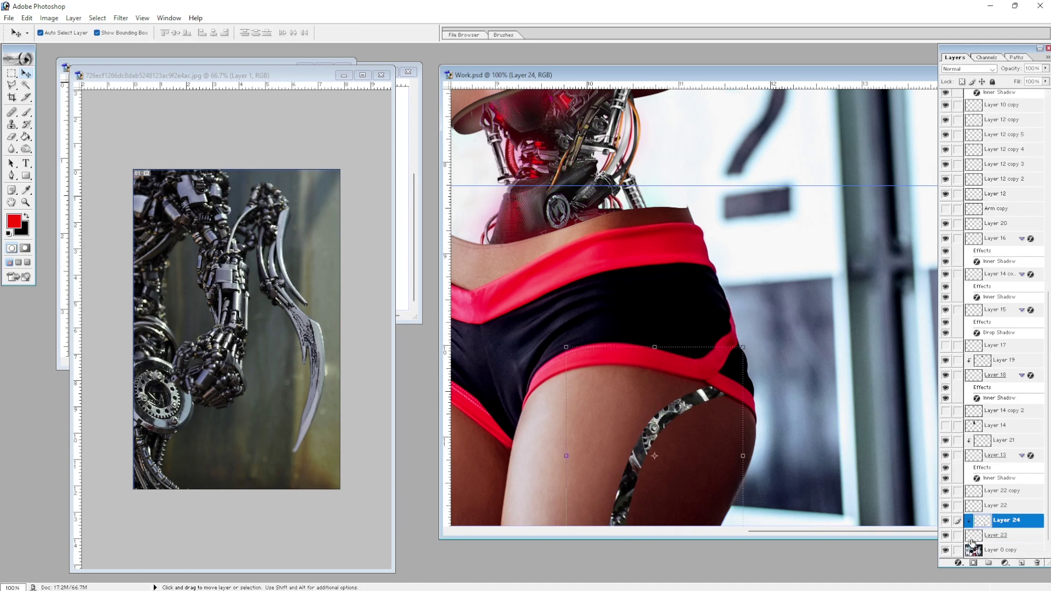
- Clip the piece into the strip and give the strip an Inner Shadow, opacity 86, choke 21
left_click(972, 528, "alt")
double_click(973, 536)
left_click(777, 238)
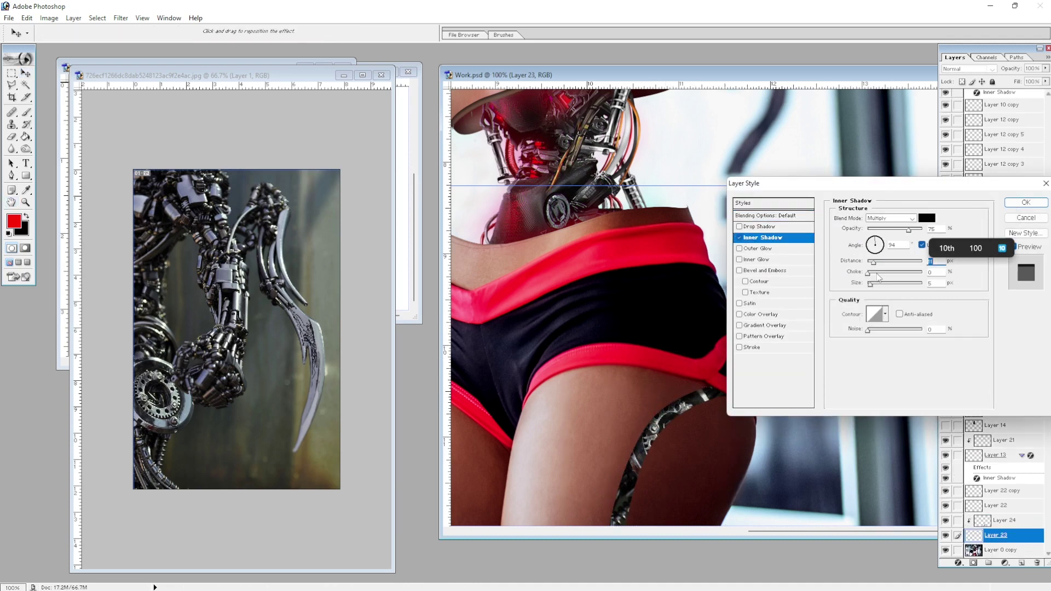
key("shift+Tab")
type("86")
key("Tab")
key("Tab")
type("21")
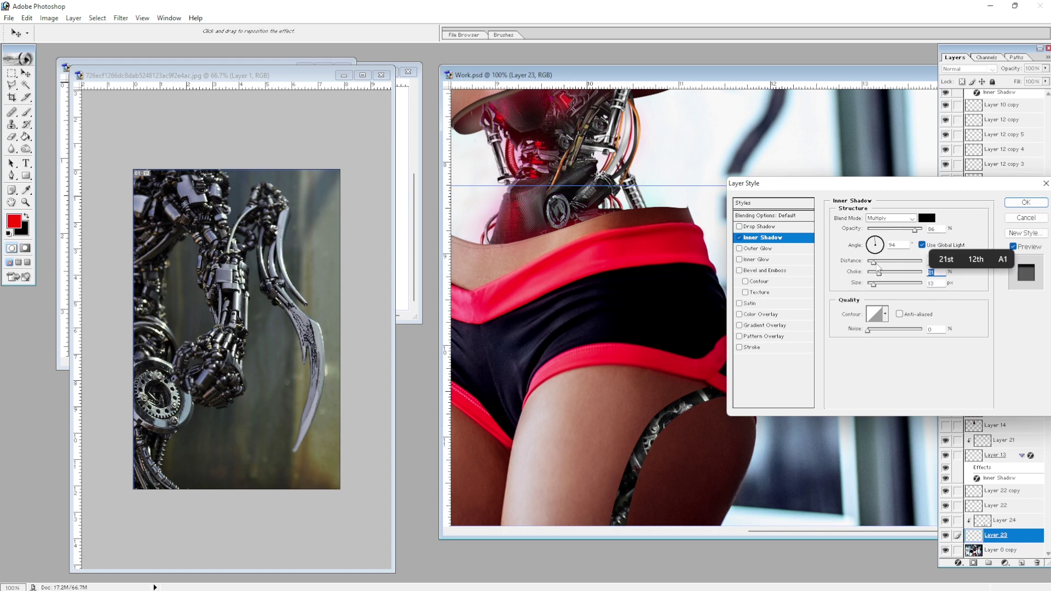
key("Return")
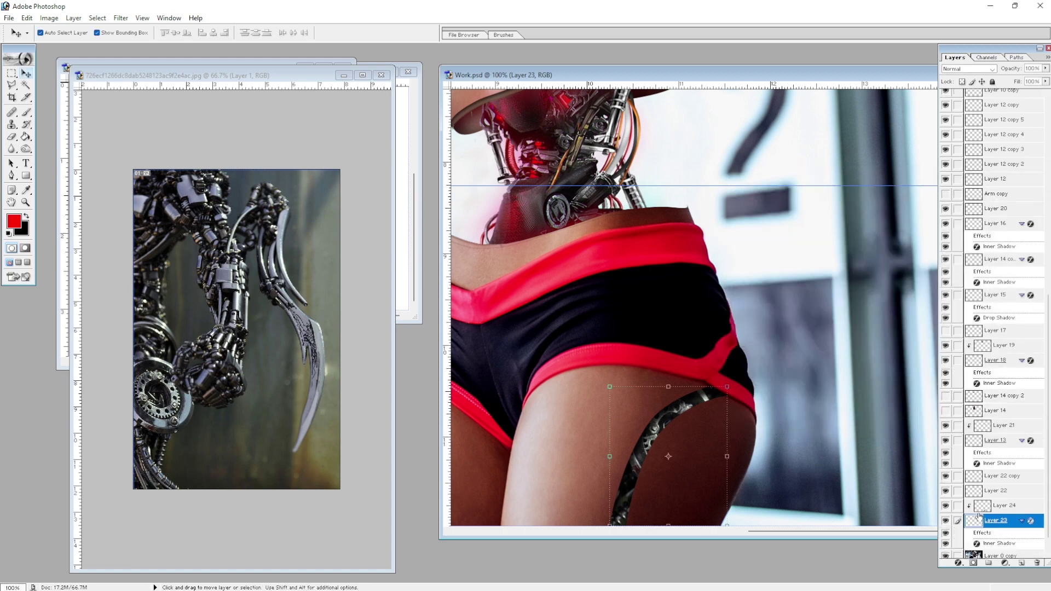
- Add an Inner Shadow with more distance to the piece and a Drop Shadow to the strip
left_click(983, 509)
double_click(983, 508)
left_click(763, 237)
left_click_drag(875, 262, 890, 270)
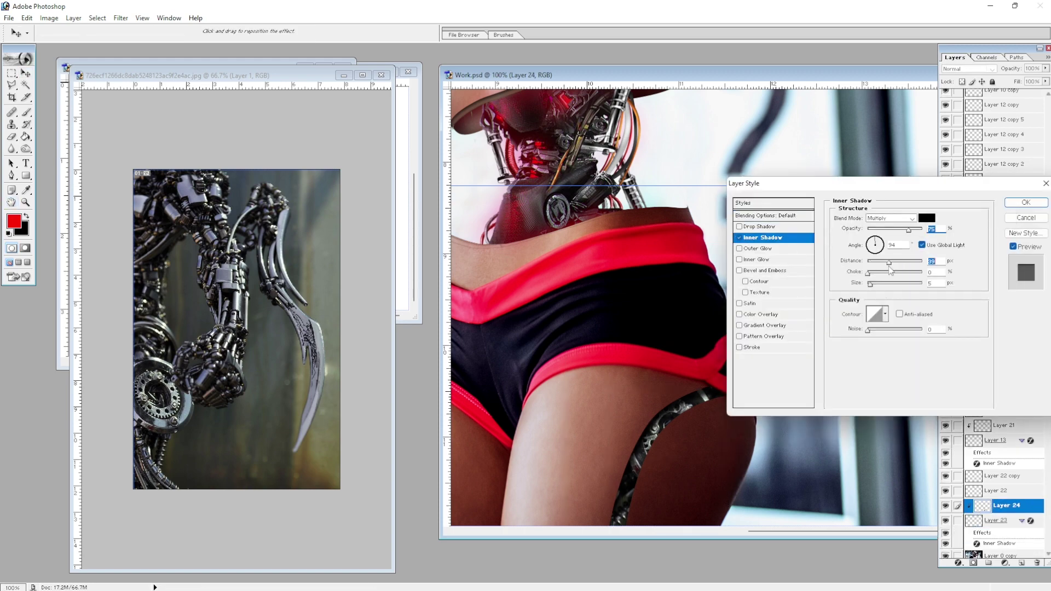
key("Return")
double_click(994, 500)
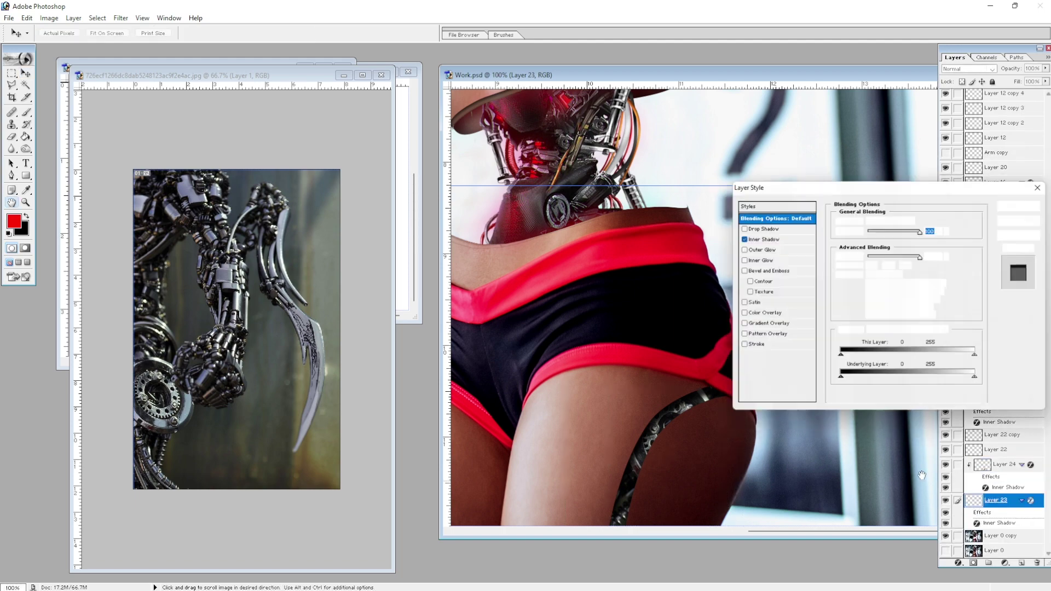
left_click(762, 227)
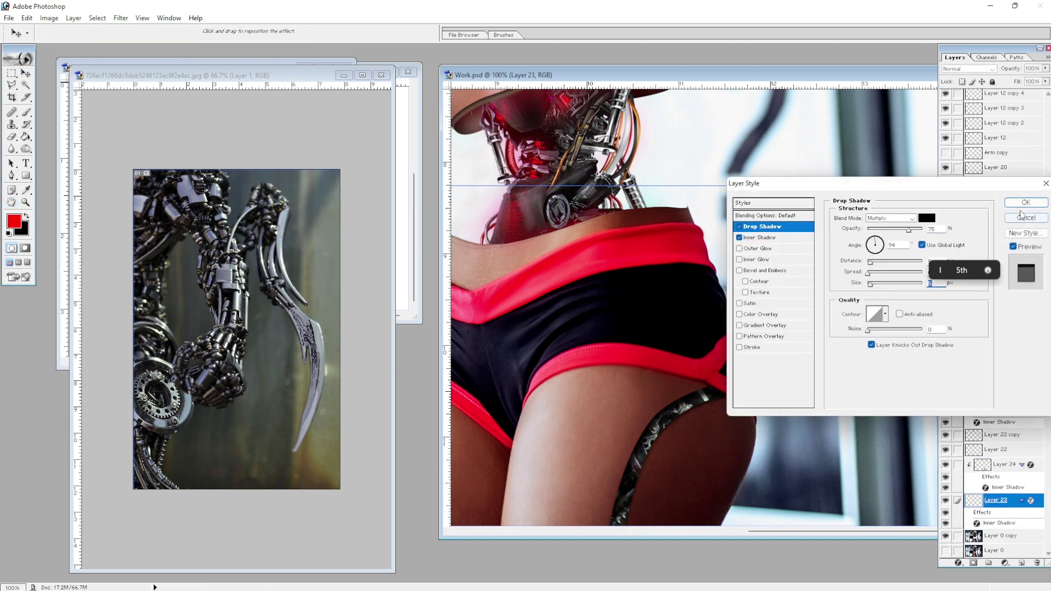
key("Return")
key("ctrl+minus")
left_click(804, 407)
key("ctrl+minus")
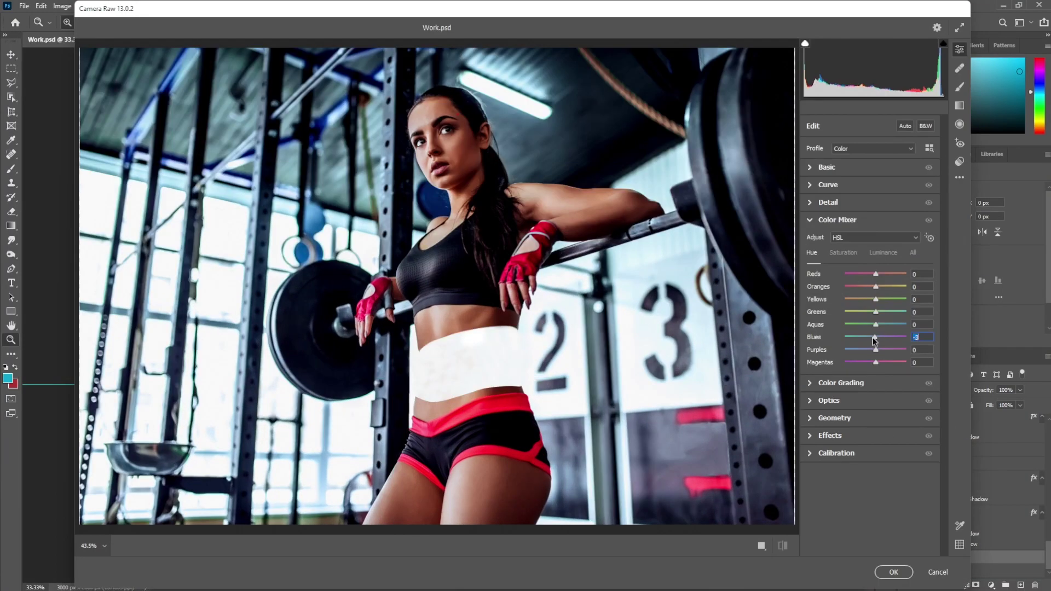
- Shift blue hues toward teal and set Temp -33, Contrast -100, Blacks +84, Texture -50, Saturation +29
mouse_move(874, 340)
left_mouse_down()
mouse_move(846, 339)
mouse_move(882, 350)
left_mouse_up()
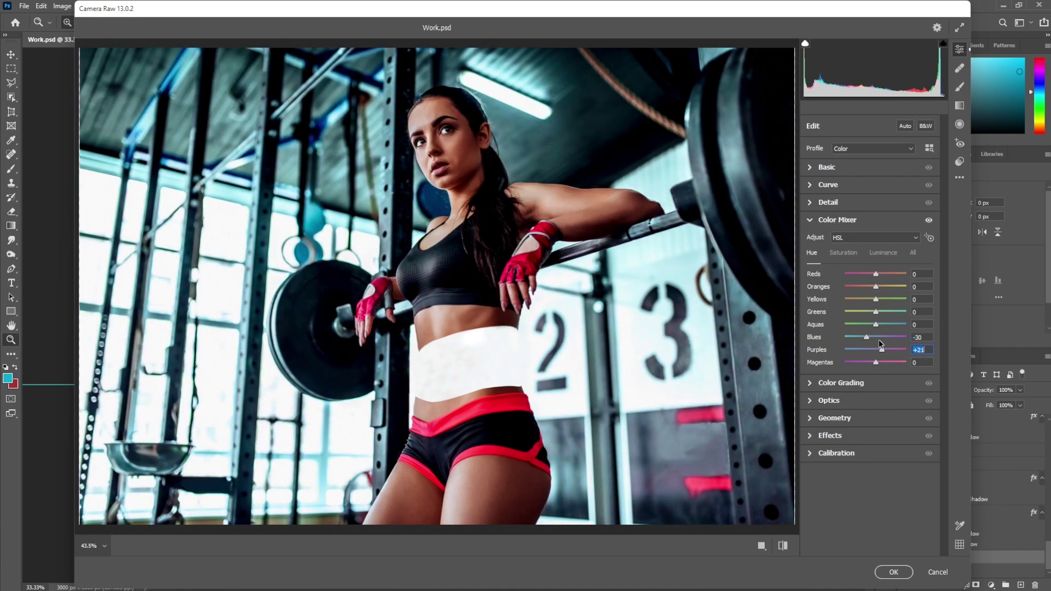
mouse_move(876, 275)
left_mouse_down()
mouse_move(862, 275)
mouse_move(885, 274)
left_mouse_up()
left_click(902, 127)
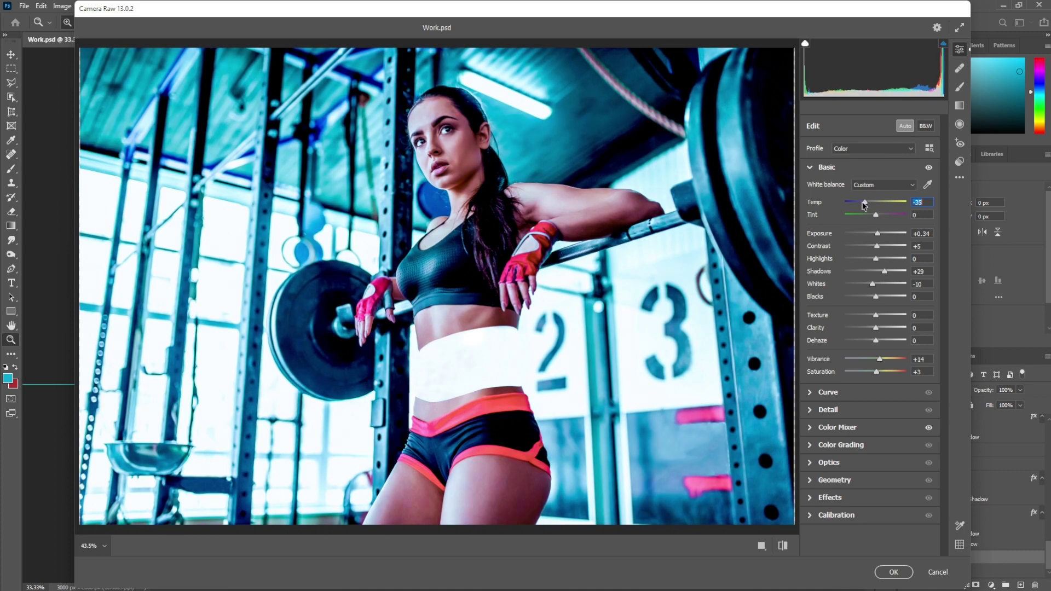
mouse_move(876, 203)
left_mouse_down()
mouse_move(865, 202)
mouse_move(876, 234)
mouse_move(846, 247)
mouse_move(883, 258)
mouse_move(871, 284)
left_mouse_up()
left_click_drag(876, 296, 879, 296)
mouse_move(900, 300)
left_mouse_down()
mouse_move(860, 316)
mouse_move(879, 327)
mouse_move(867, 341)
mouse_move(879, 342)
mouse_move(885, 373)
left_mouse_up()
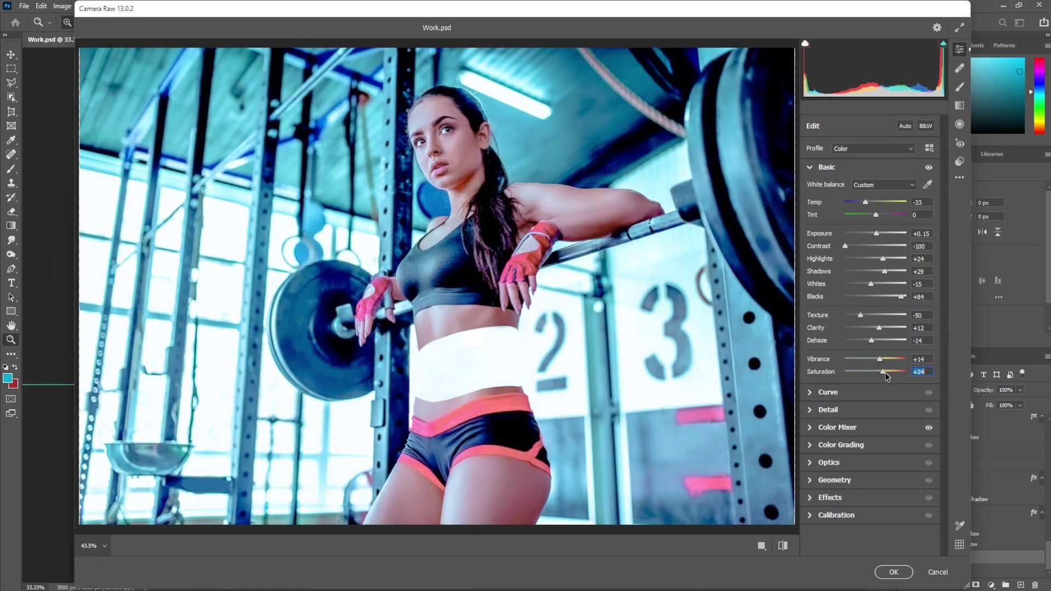
- Lower the tone curve's top slightly and raise the green channel curve for a green-cyan tint
left_click(827, 392)
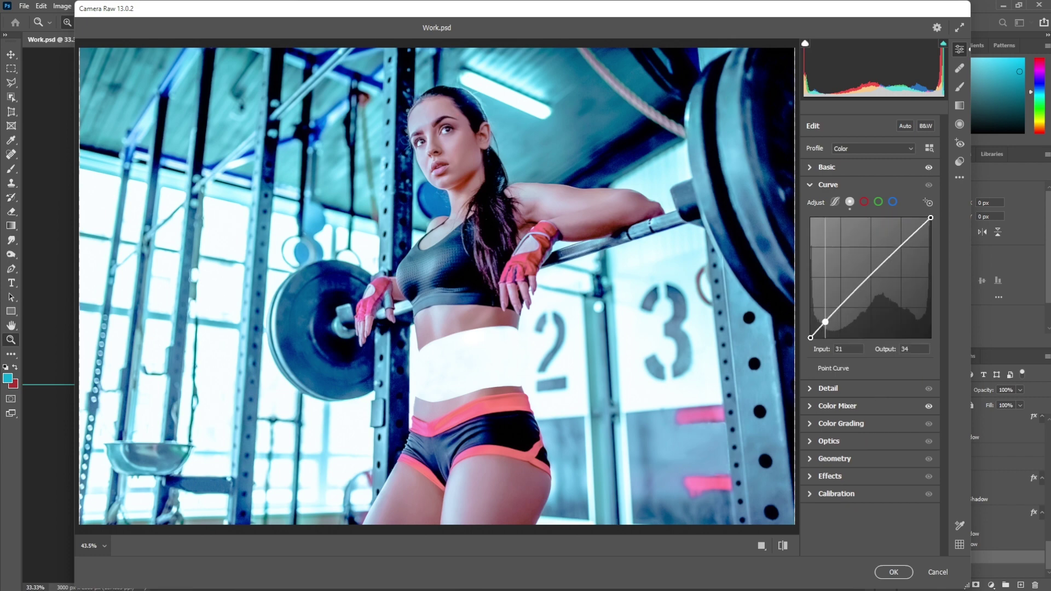
left_click_drag(901, 256, 902, 258)
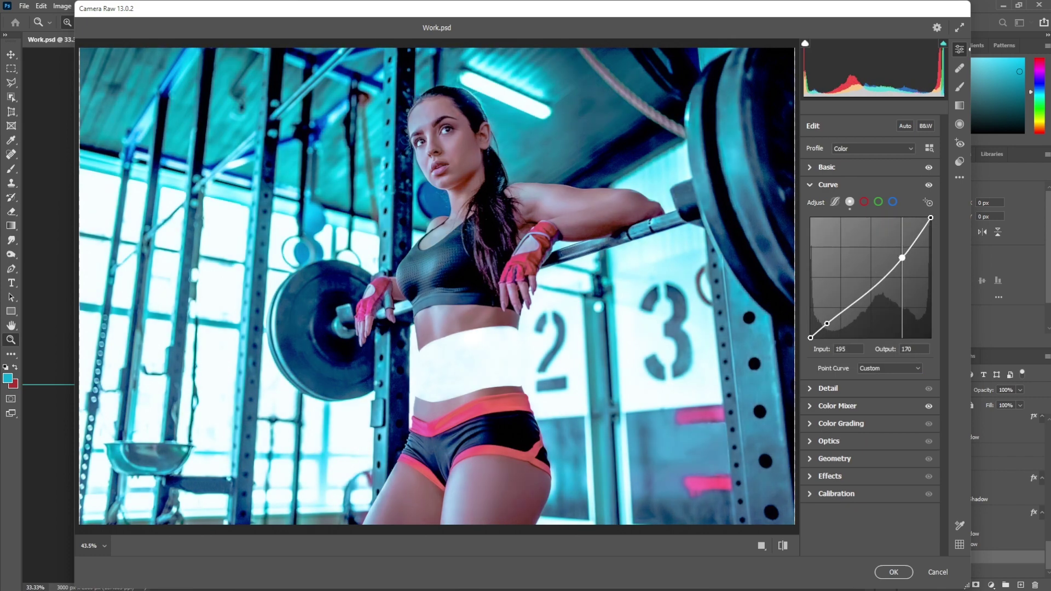
left_click(864, 202)
left_click(877, 201)
left_click(878, 272)
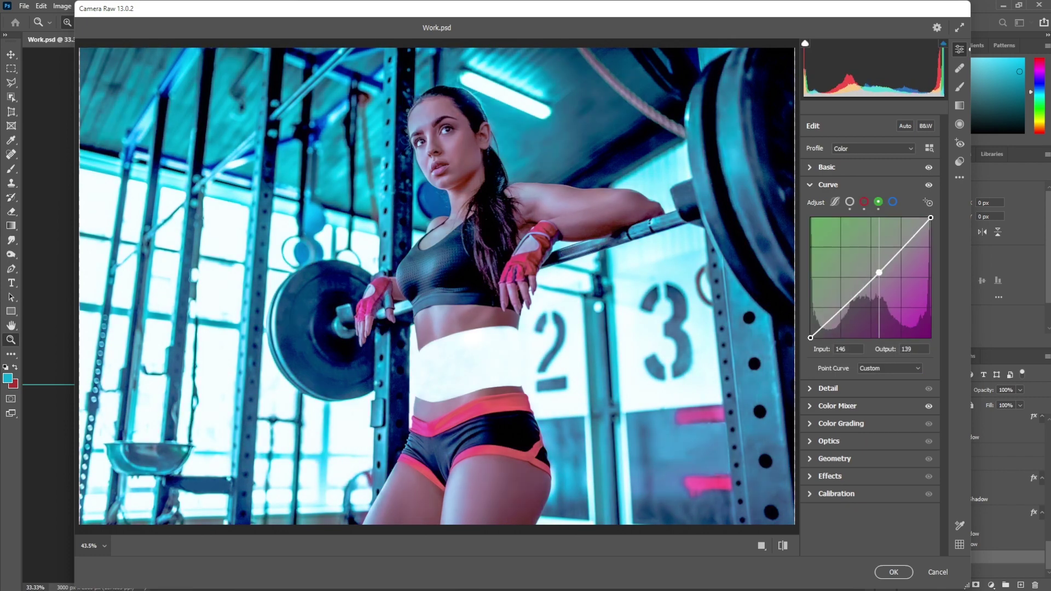
left_click_drag(878, 272, 876, 269)
left_click(892, 202)
left_click(878, 269)
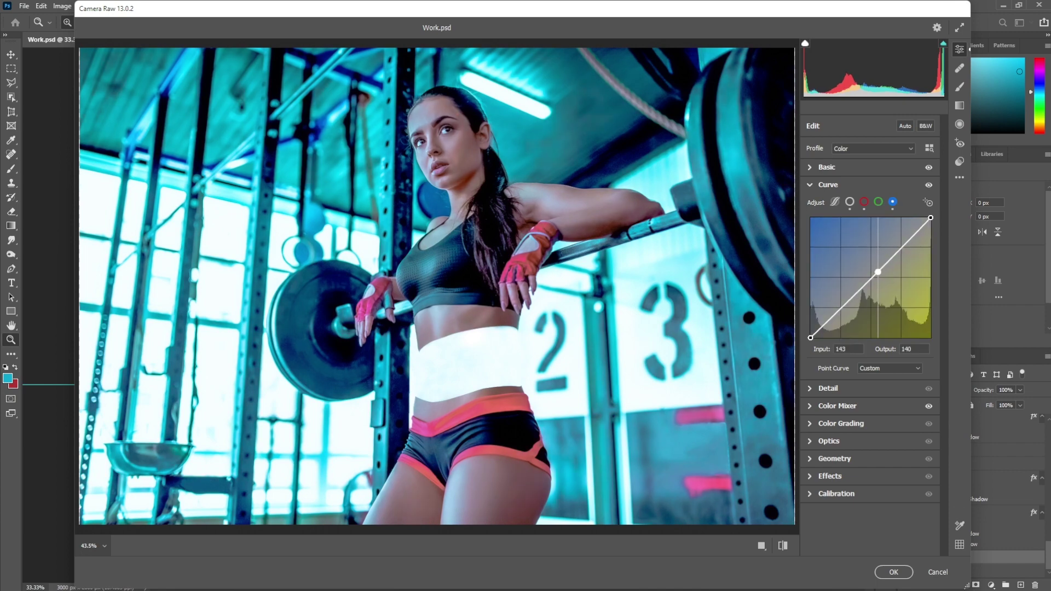
- Add an edge-darkening vignette and boost the blue primary saturation in Calibration
left_click(856, 423)
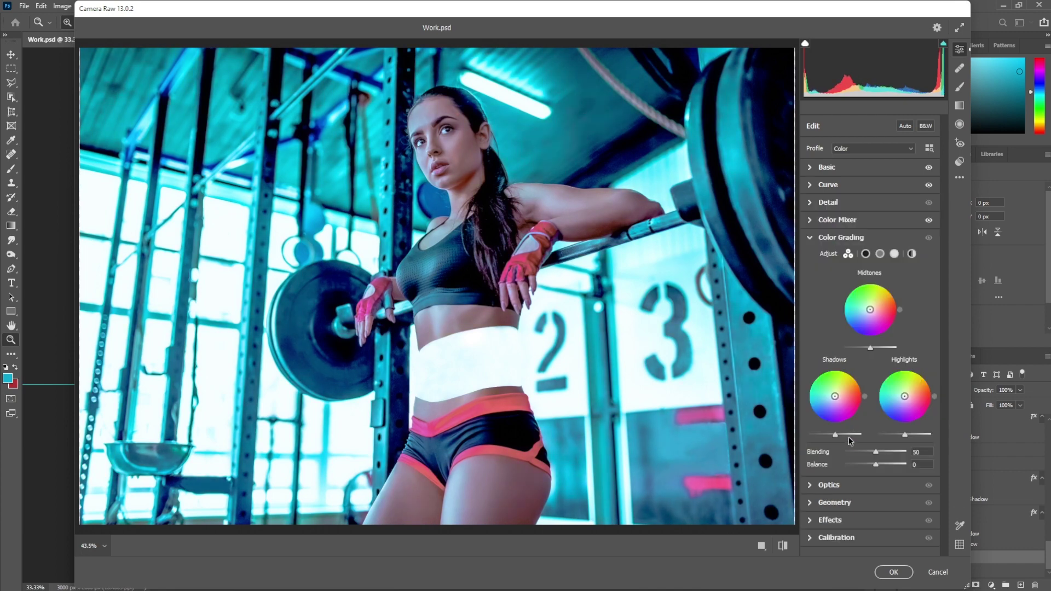
left_click(843, 519)
left_click_drag(872, 325, 858, 326)
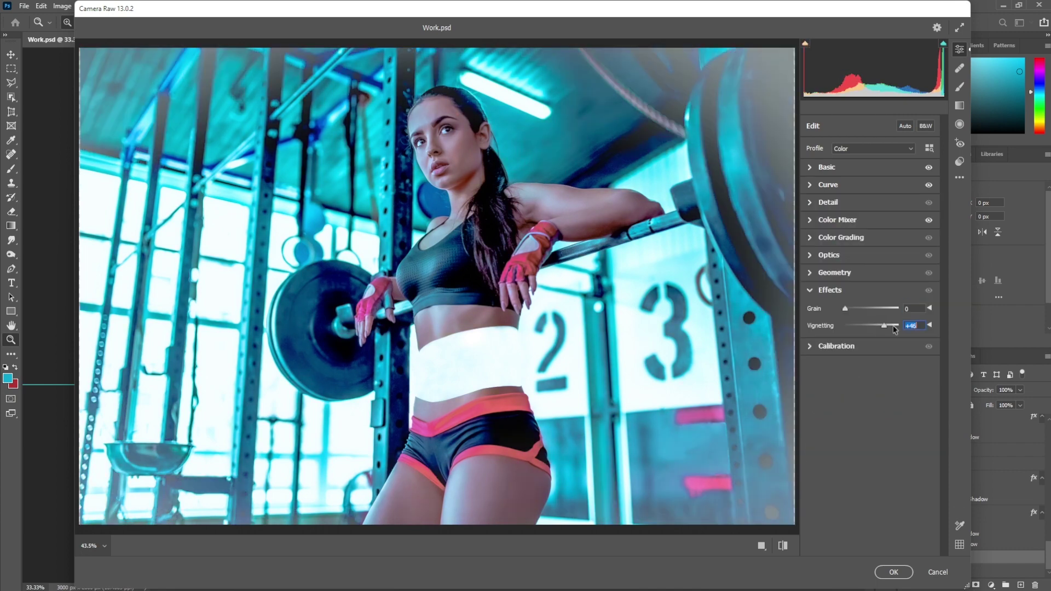
left_click(848, 346)
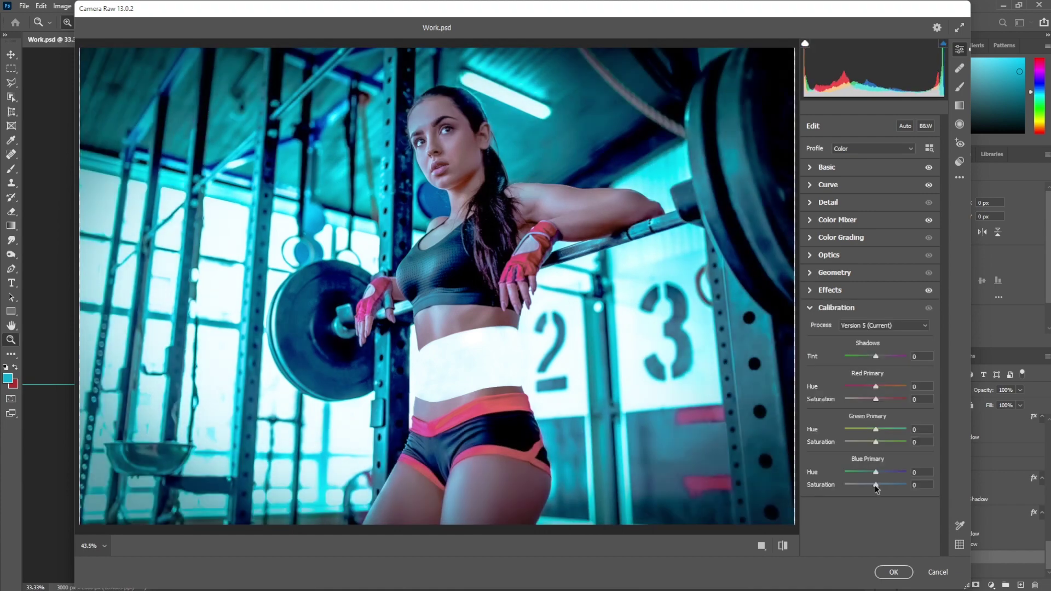
left_click_drag(875, 485, 876, 474)
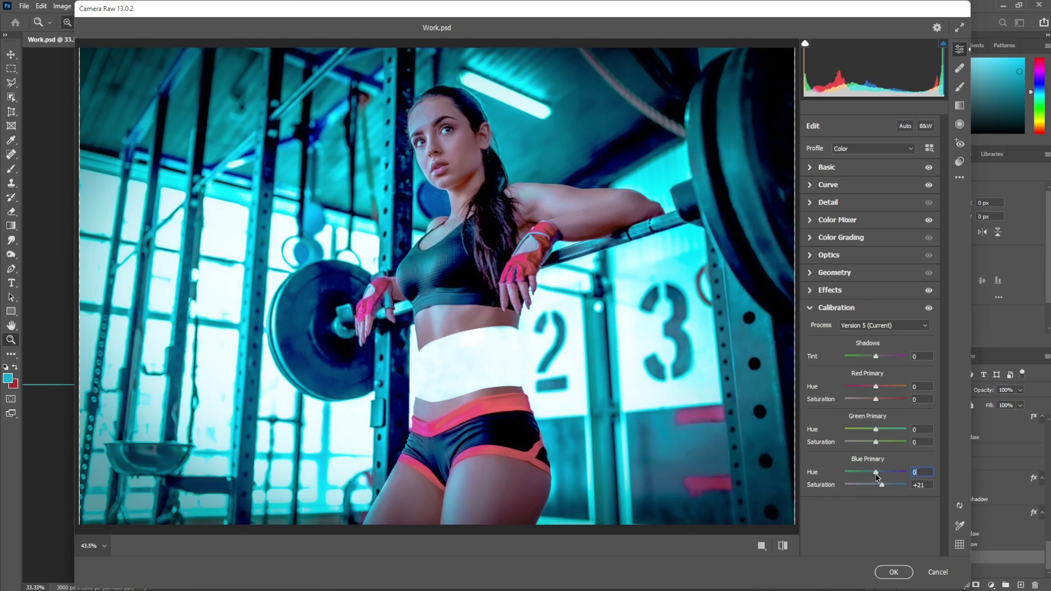
- Try the monochrome profile, revert to the color profile, and adjust the tint
left_click(856, 149)
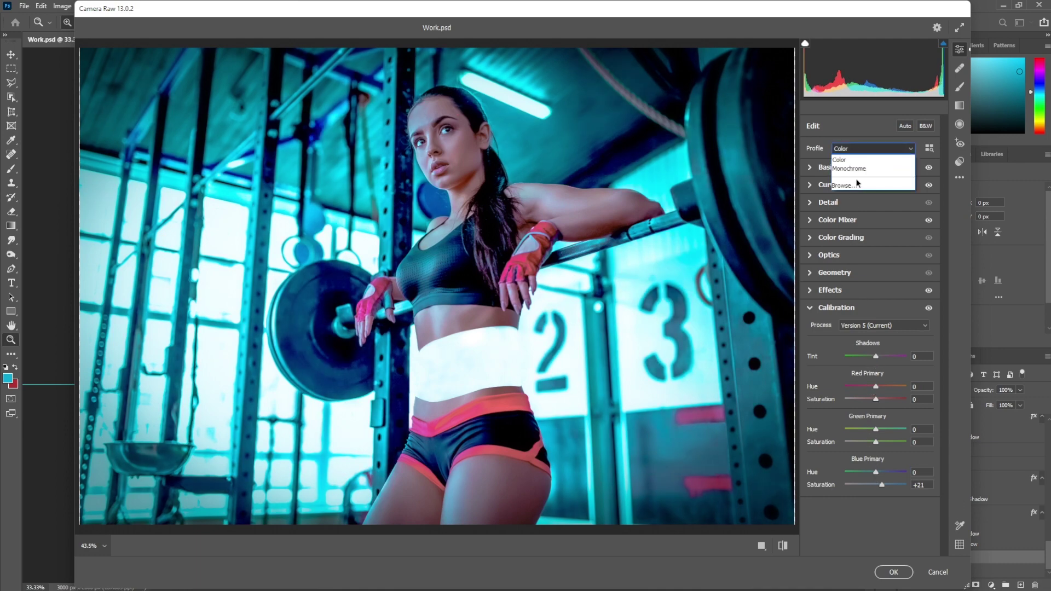
left_click(854, 148)
left_click(852, 164)
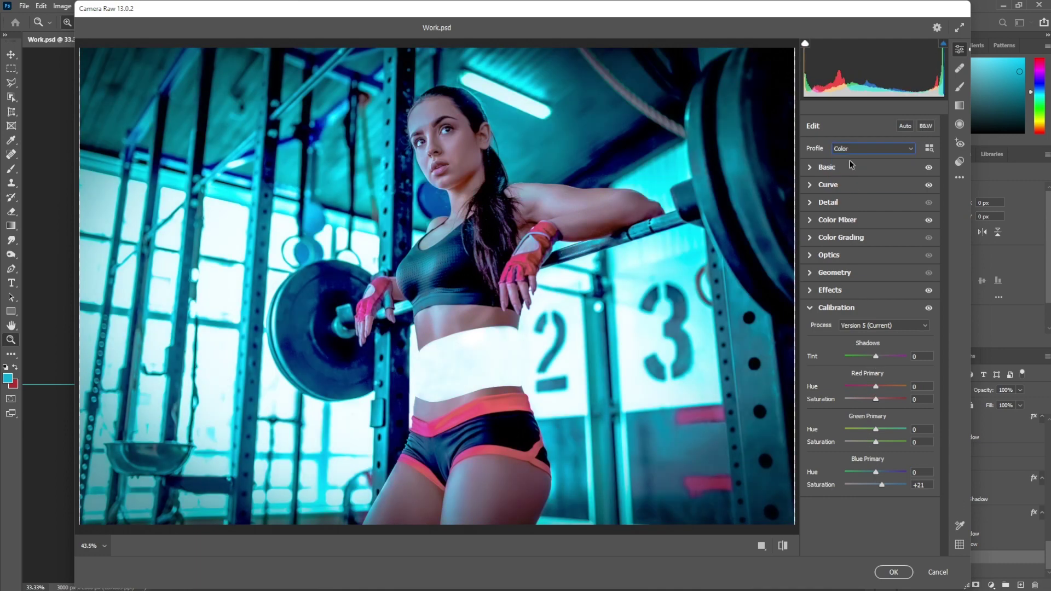
left_click(857, 167)
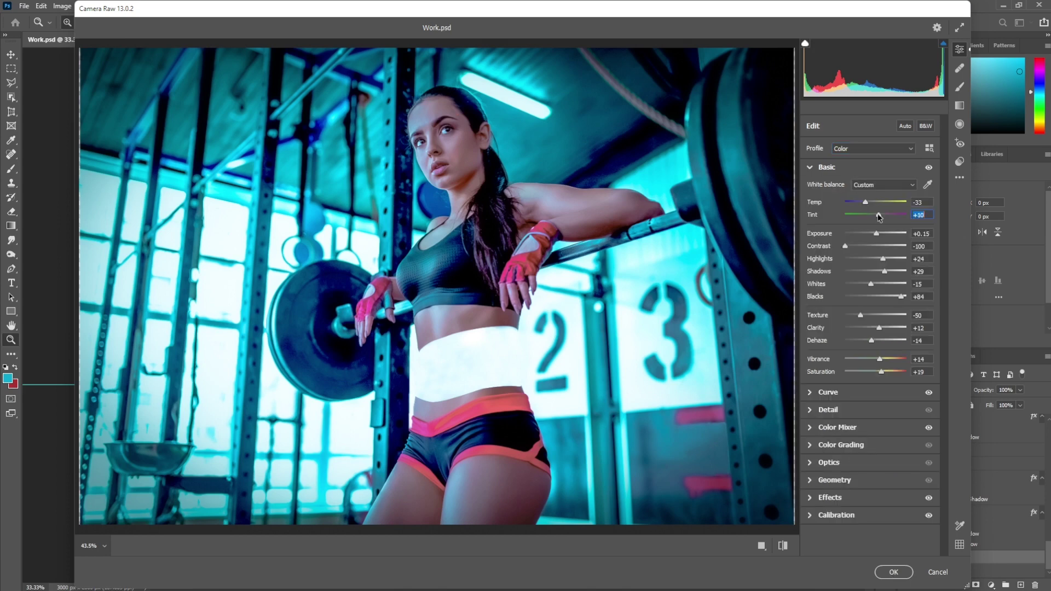
left_click_drag(878, 217, 872, 216)
- Shift the Blues hue to about -44, nudge Exposure, and apply the Camera Raw grade
left_click(863, 395)
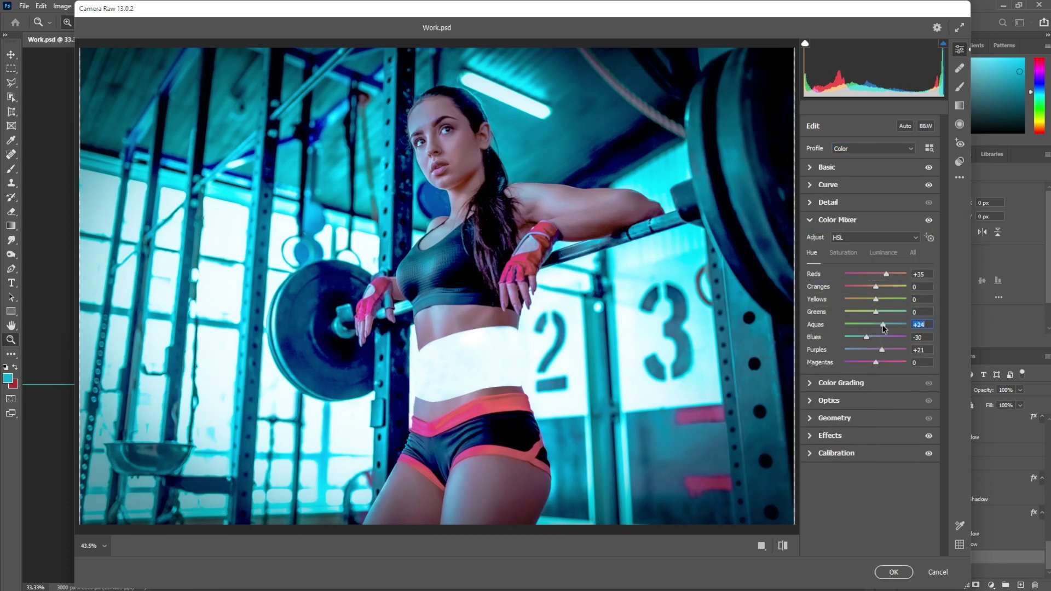
left_click_drag(863, 342, 866, 341)
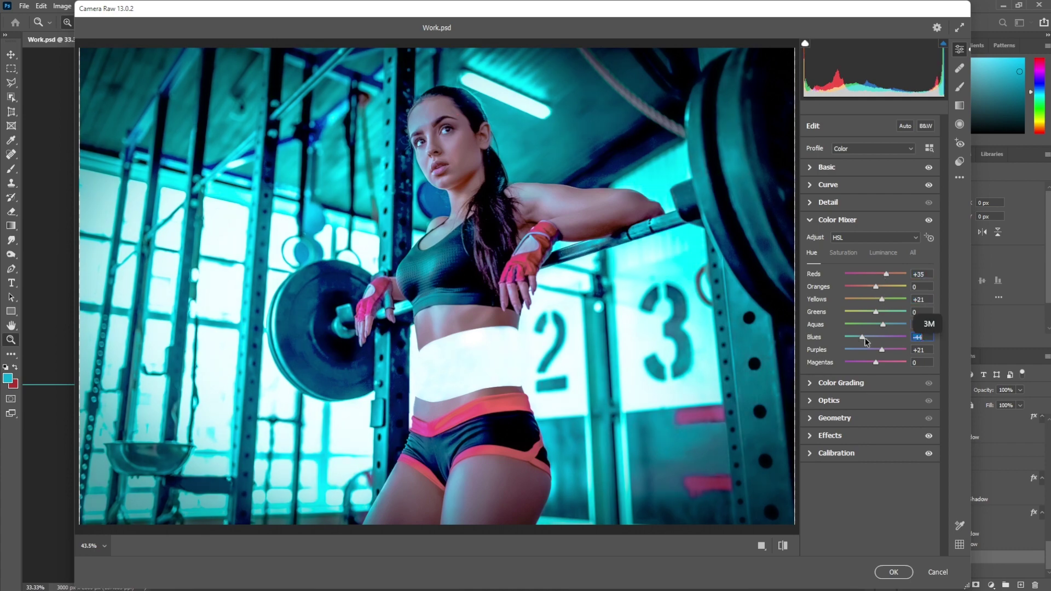
left_click(866, 172)
left_click_drag(875, 233, 876, 237)
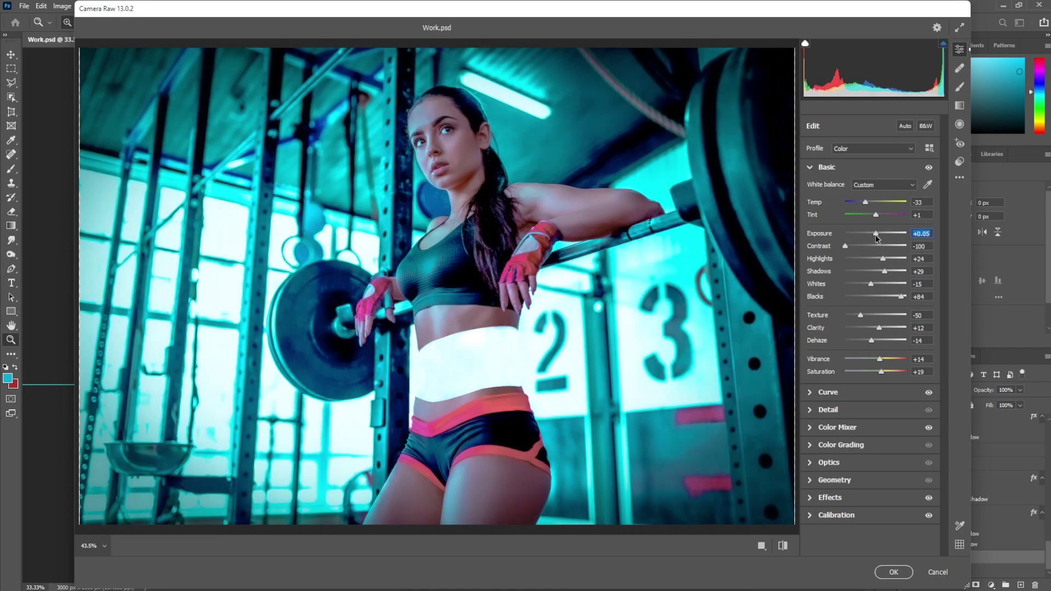
left_click(889, 572)
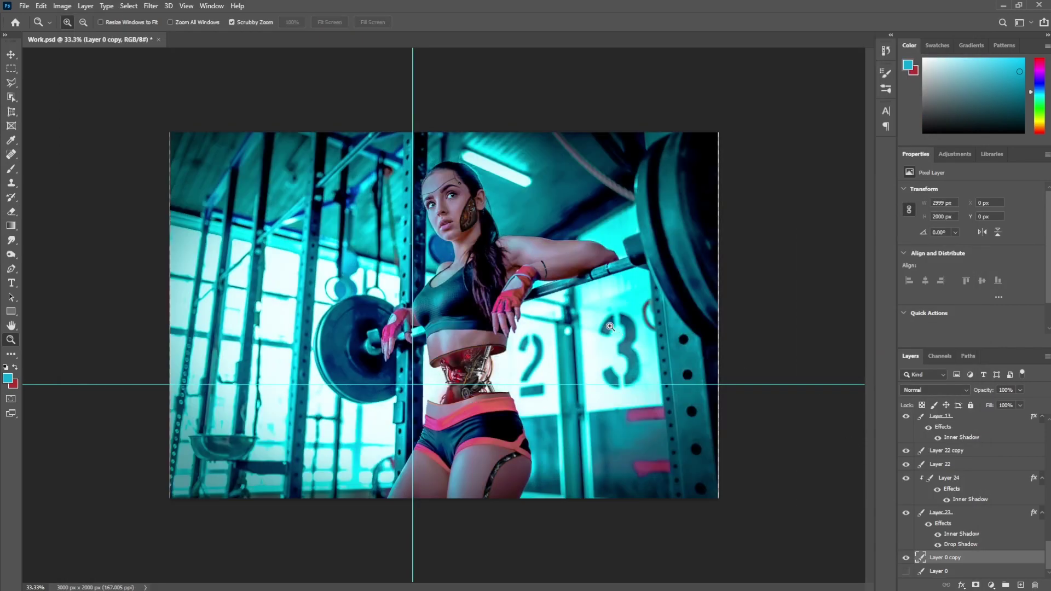
- Save Work.psd, close the document, and quit Photoshop
key("ctrl+s")
key("Return")
key("ctrl+w")
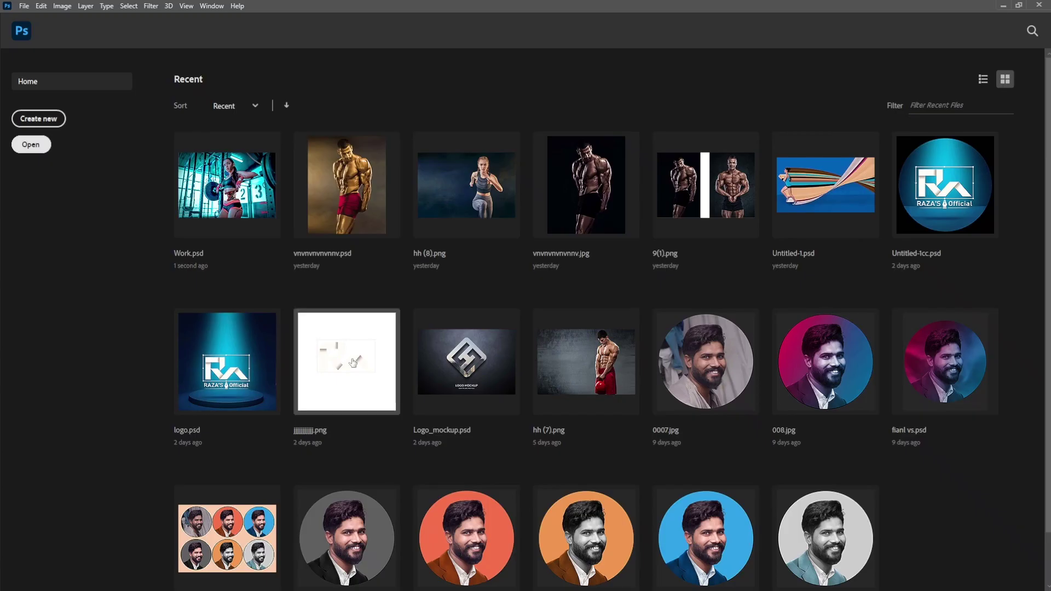
left_click(1039, 5)
- Launch Photoshop 7.0 and open Work.psd in it
left_click(624, 588)
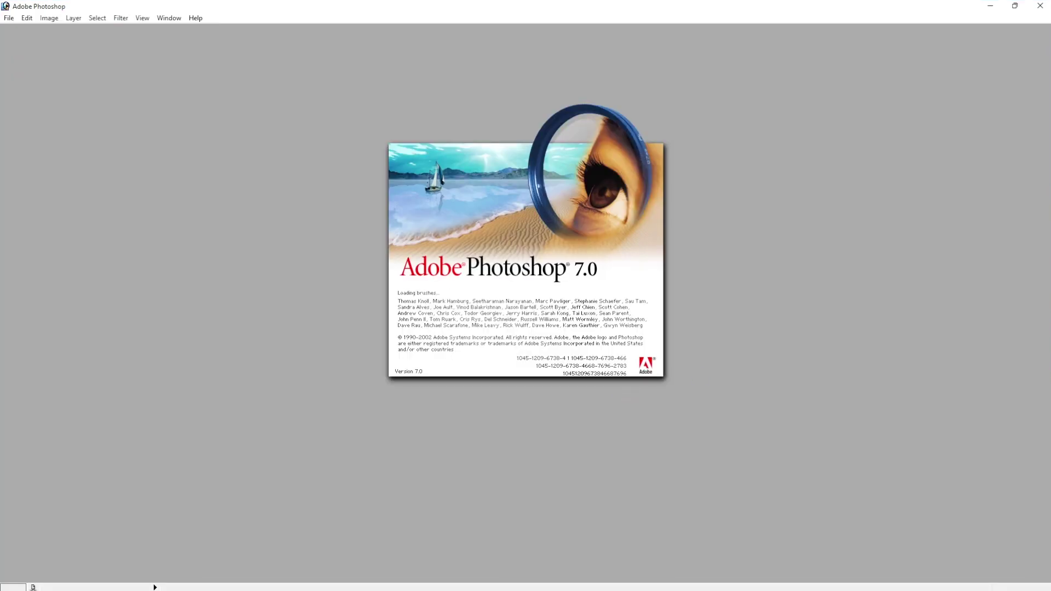
double_click(674, 326)
left_click(719, 339)
double_click(718, 340)
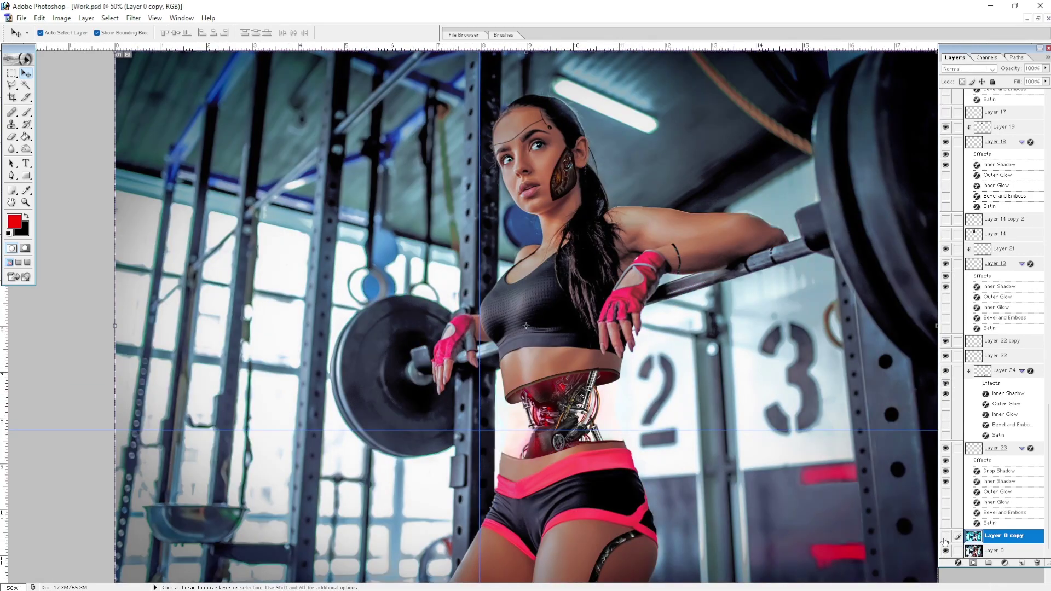
- Make the cyan-graded Layer 0 copy visible and check its blending mode
left_click(945, 536)
left_click(983, 69)
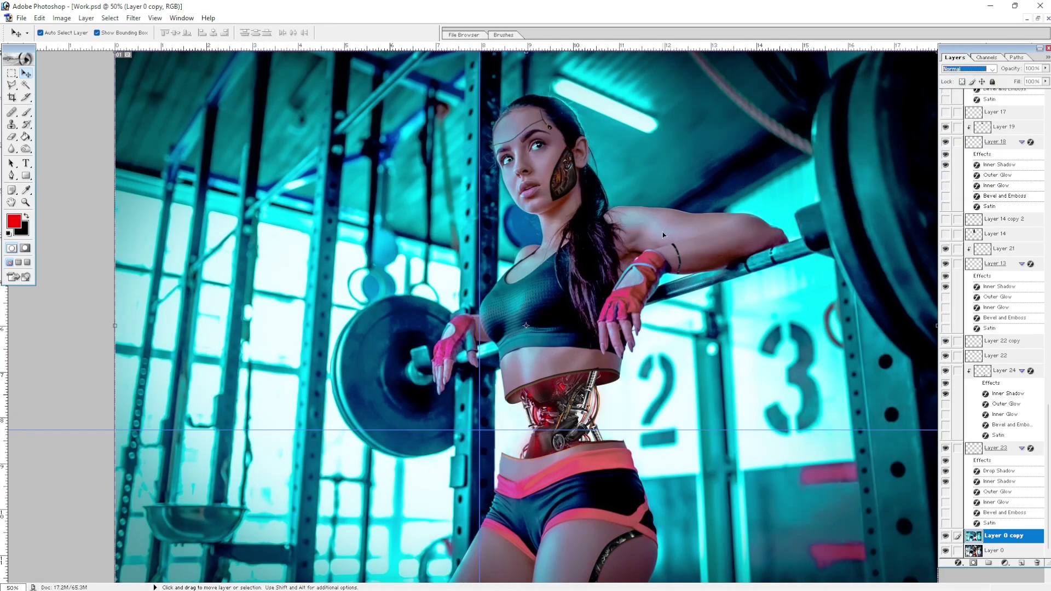
key("ctrl+b")
key("Escape")
- Brighten the photo by lifting the midtones in Curves
key("ctrl+m")
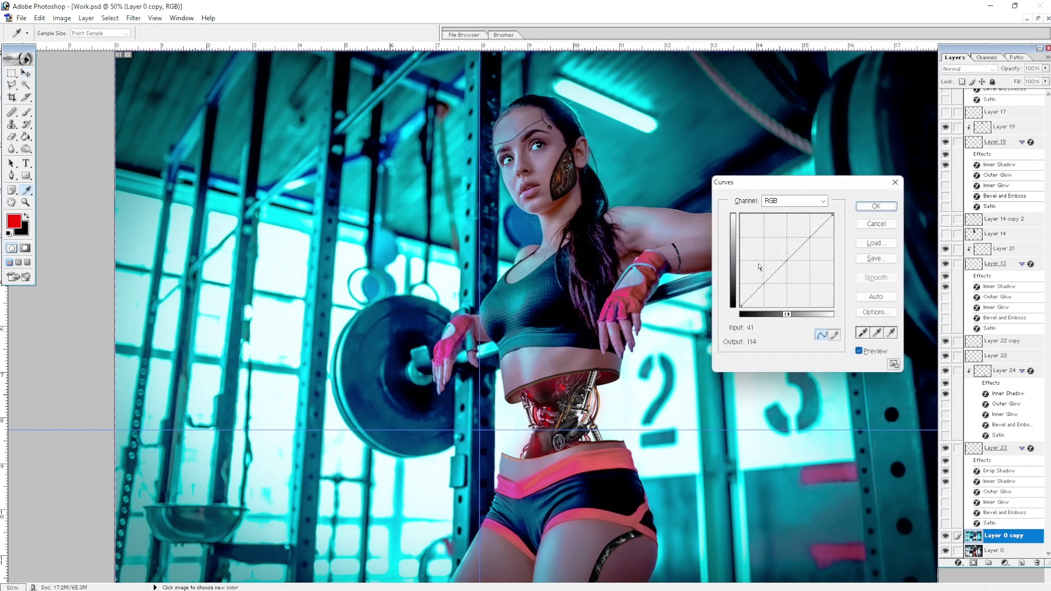
left_click_drag(784, 263, 783, 258)
key("Return")
left_click(62, 18)
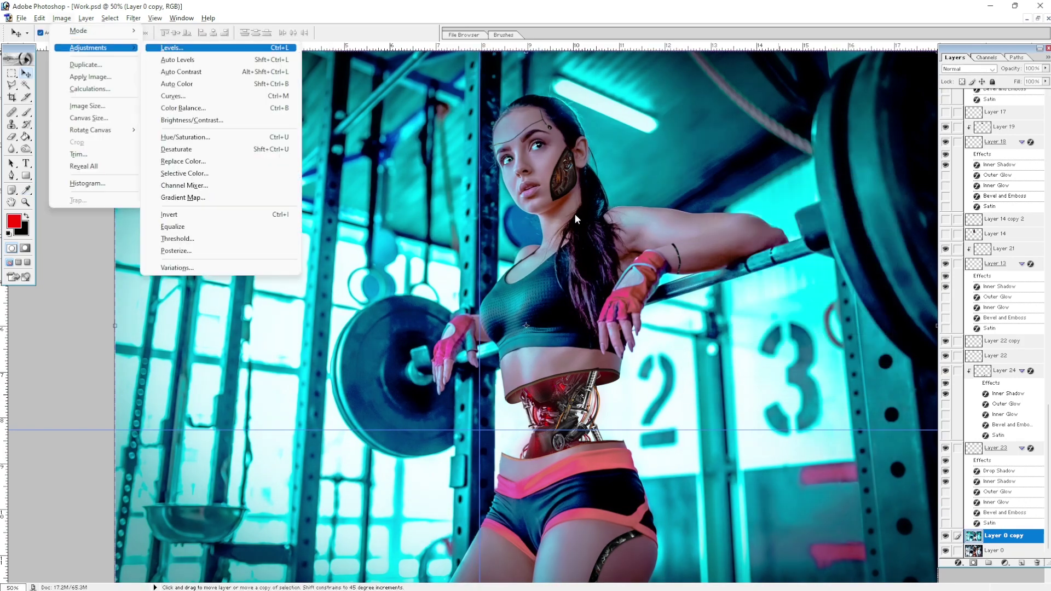
- Lighten and desaturate the sampled colour with Replace Color
left_click(180, 141)
left_click_drag(777, 296, 782, 300)
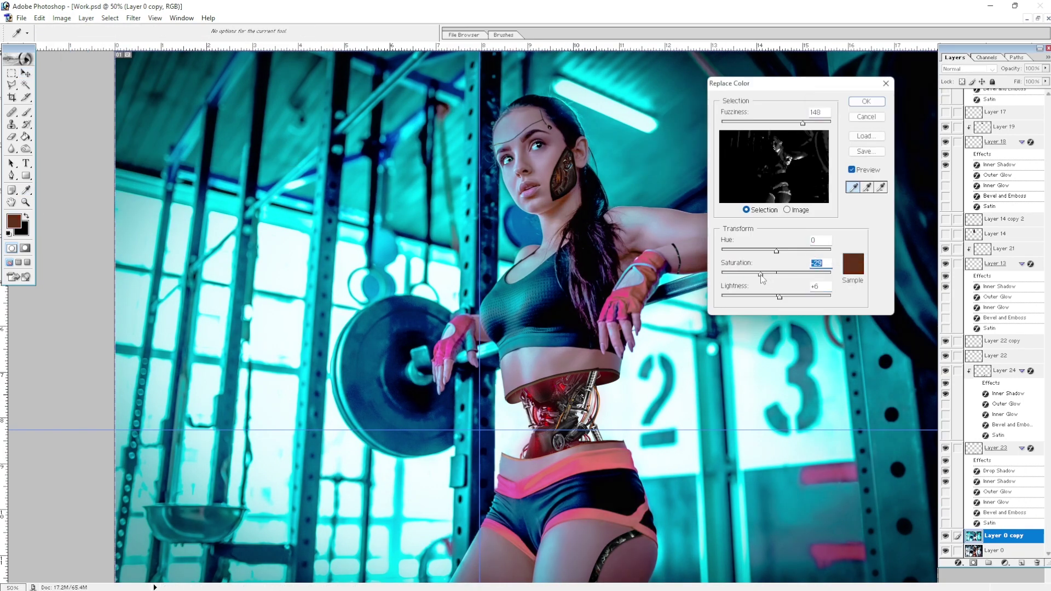
key("Return")
key("ctrl+u")
key("Escape")
key("v")
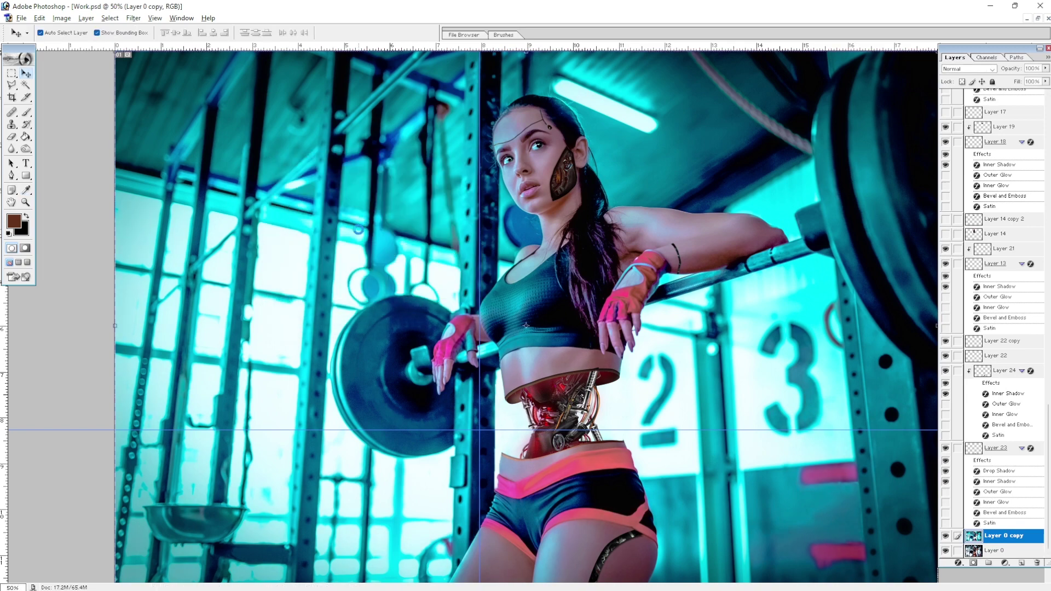
- Push the colours toward cyan and blue with Color Balance -47, +7, +44 and a saturation boost
left_click(62, 18)
mouse_move(89, 47)
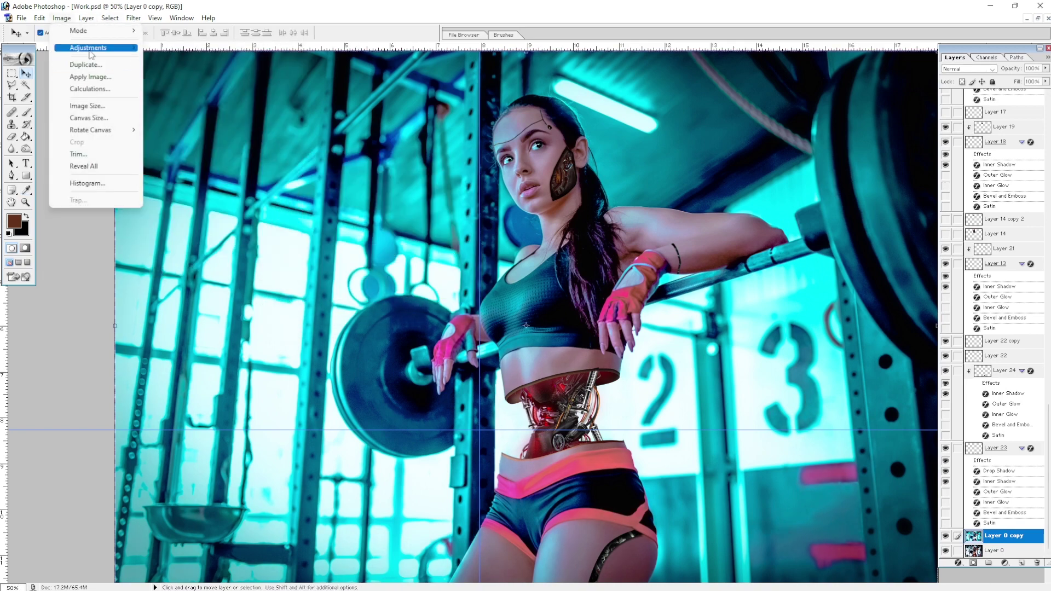
left_click(188, 108)
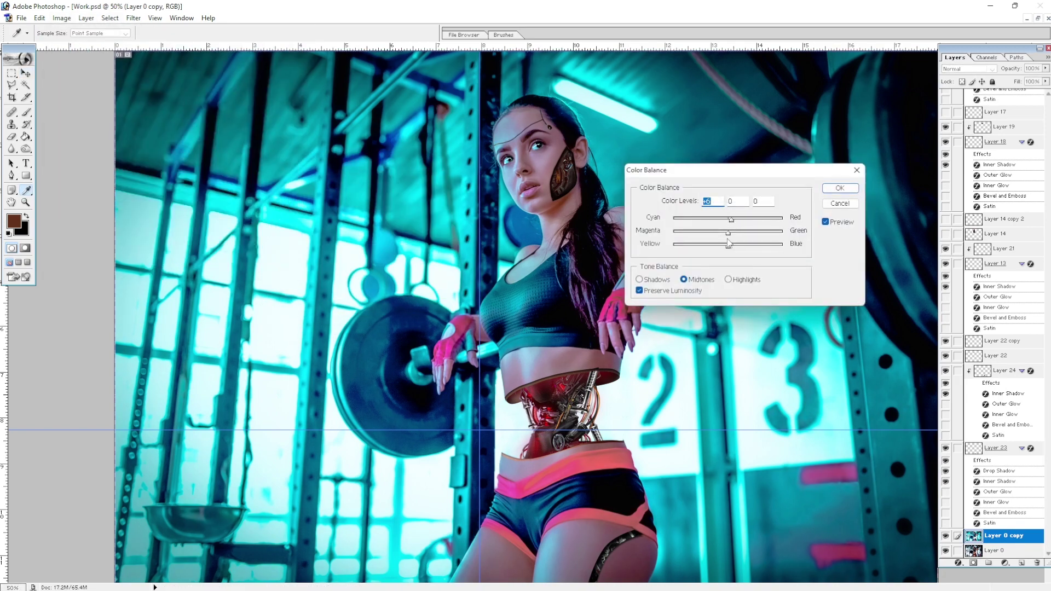
key("Return")
key("v")
key("ctrl+plus")
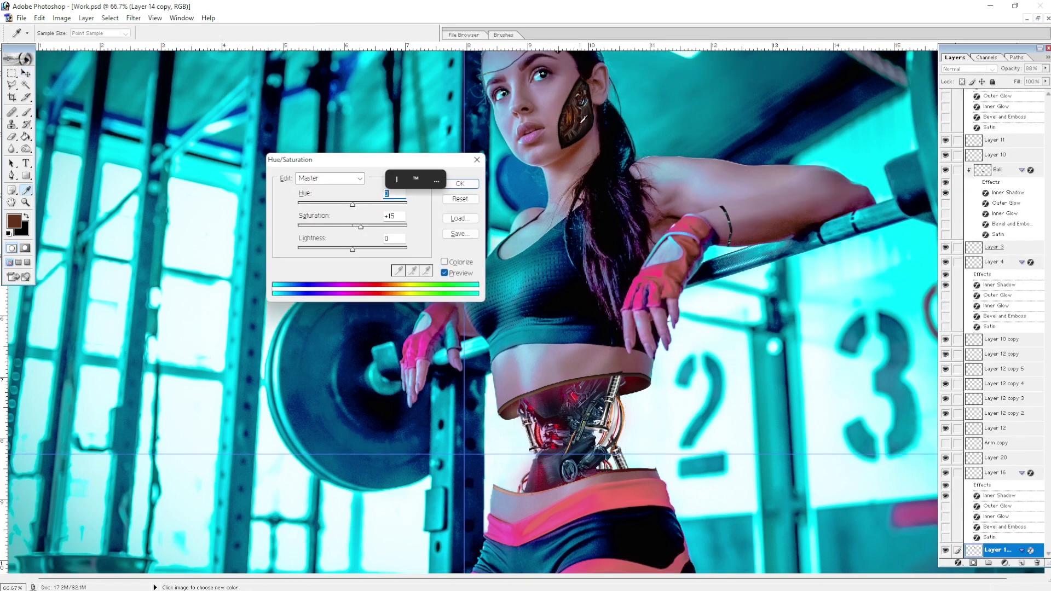
left_click(443, 196)
key("ctrl+b")
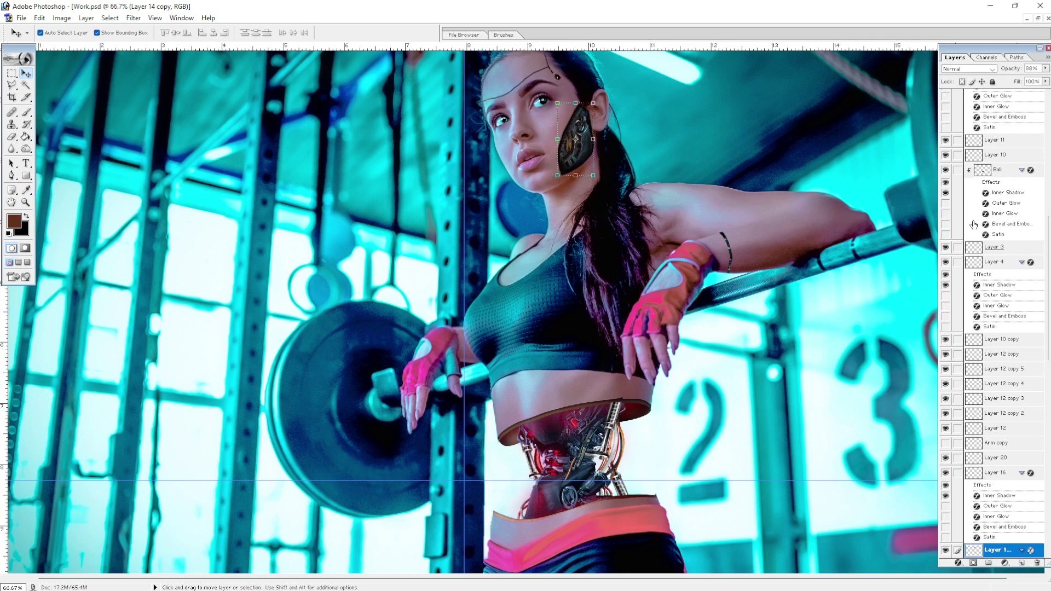
scroll(653, 330, "up", 2)
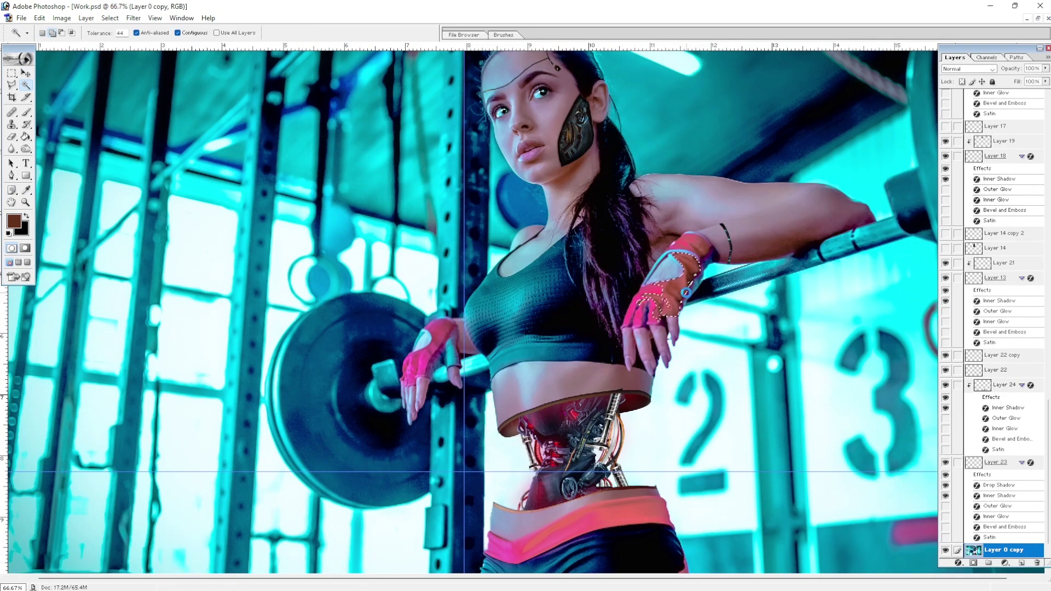
- Feather the glove selection and recolour the glove pink with Hue/Saturation
key("ctrl+alt+d")
key("Return")
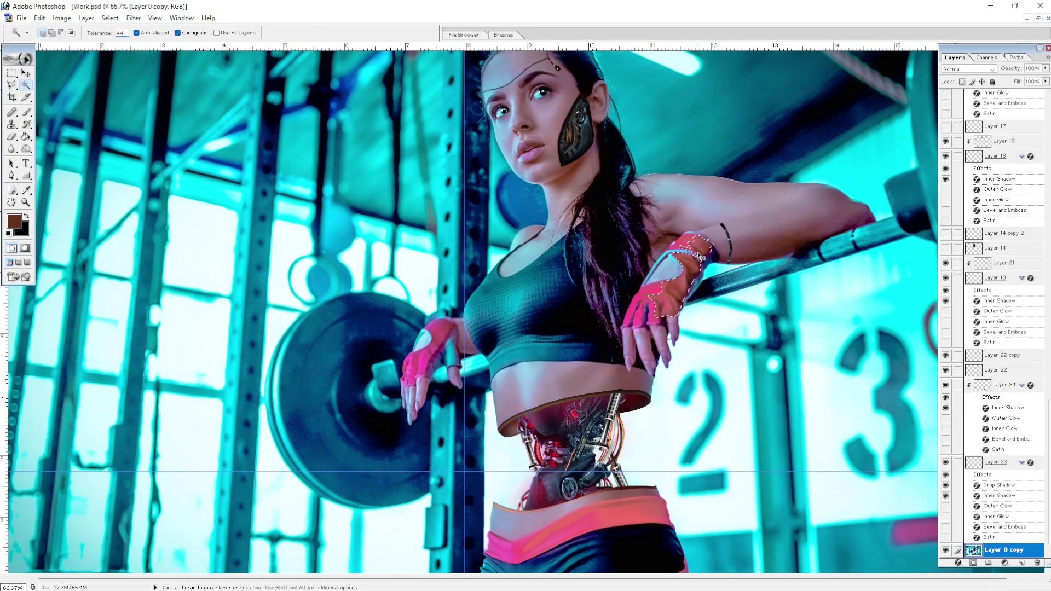
key("ctrl+alt+d")
key("Return")
key("g")
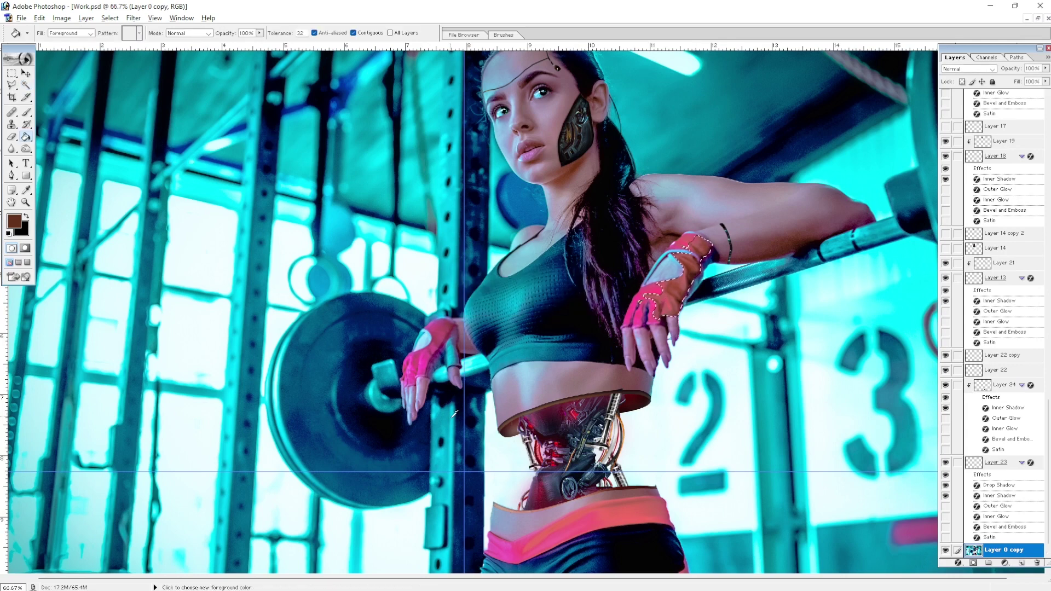
left_click(14, 221)
left_click(453, 174)
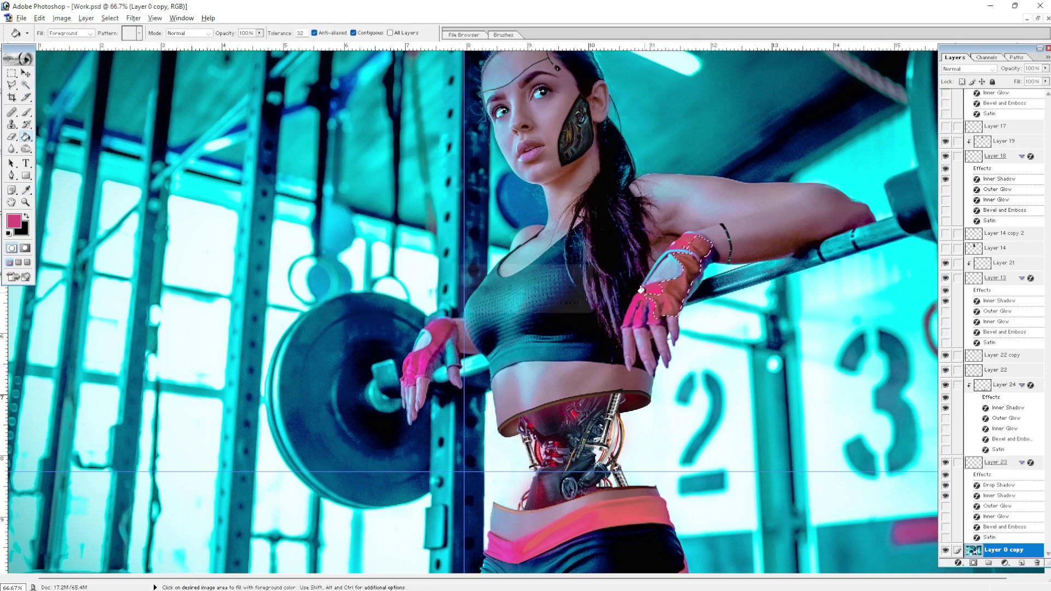
key("ctrl+u")
left_click_drag(383, 207, 405, 207)
key("Return")
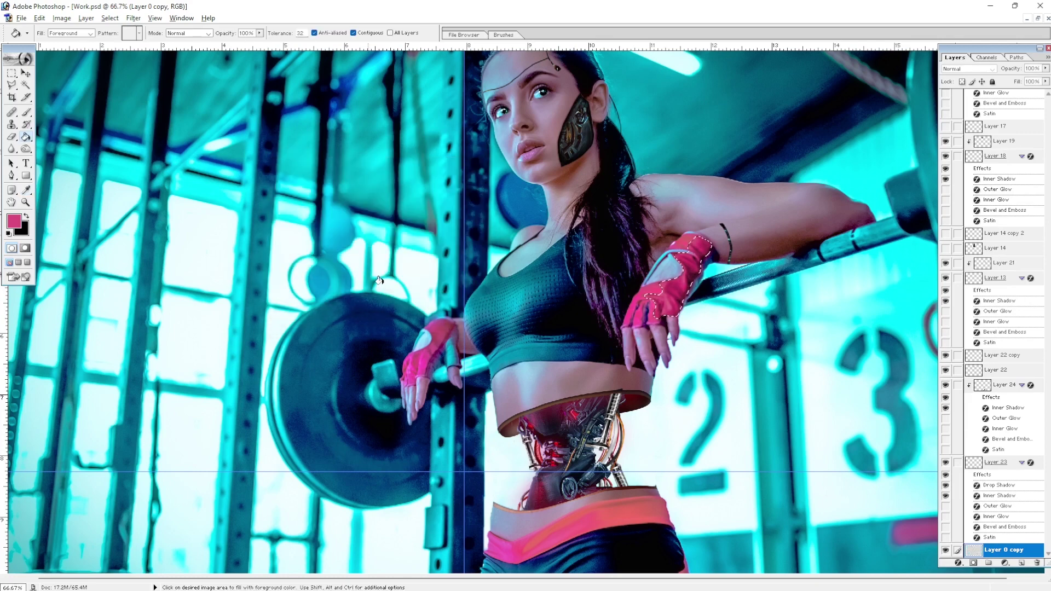
scroll(378, 280, "down", 5)
- Select the shorts' waistband and leg bands with Magic Wand and Polygonal Lasso, then recolour them pink
key("w")
left_click(519, 419)
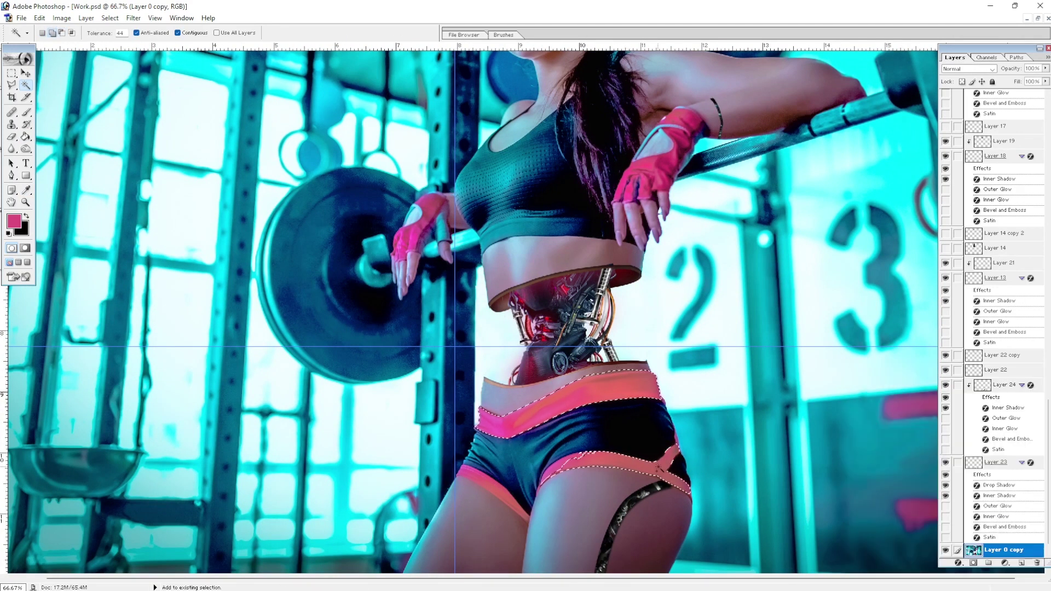
left_click(665, 465, "shift")
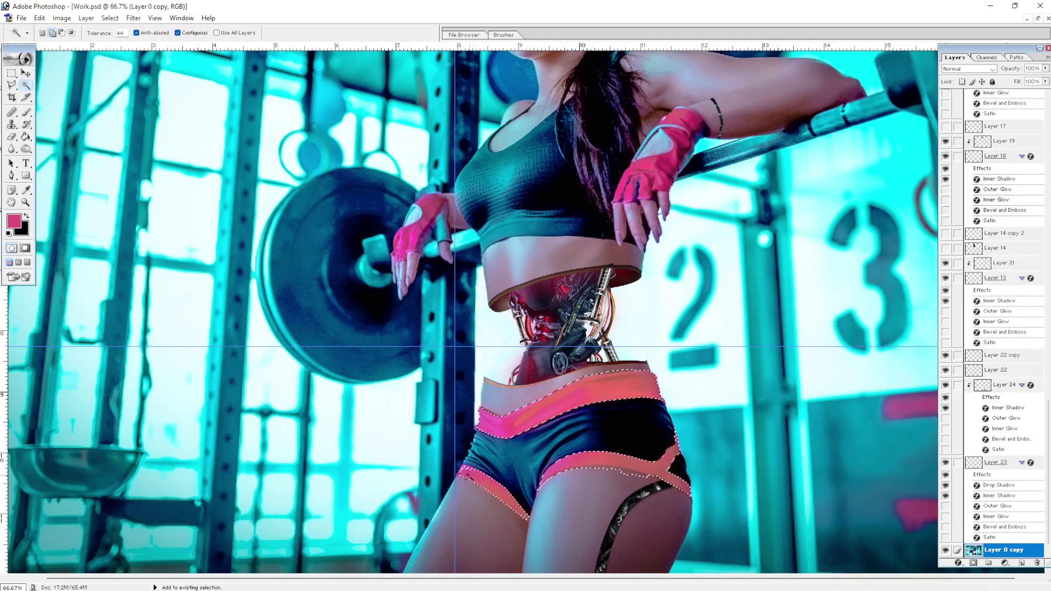
left_click(491, 489, "shift")
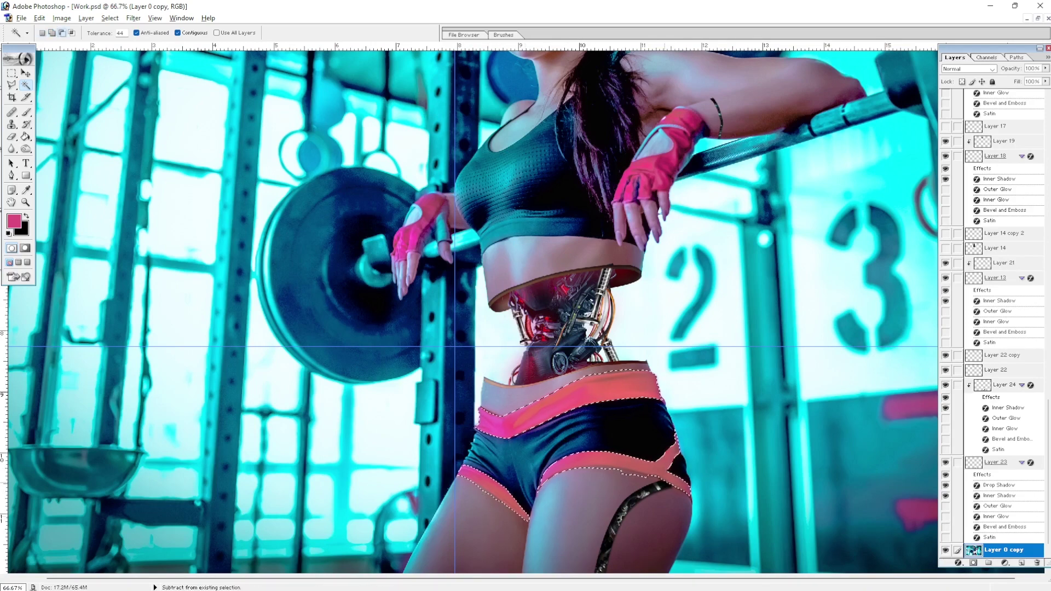
key("l")
left_click(648, 474)
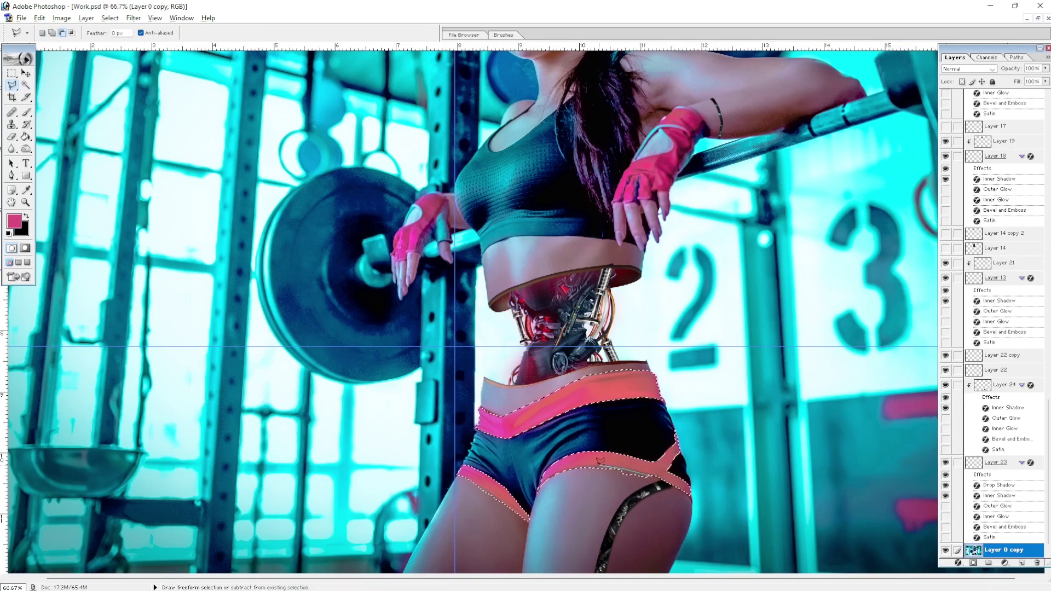
key("ctrl+u")
key("Escape")
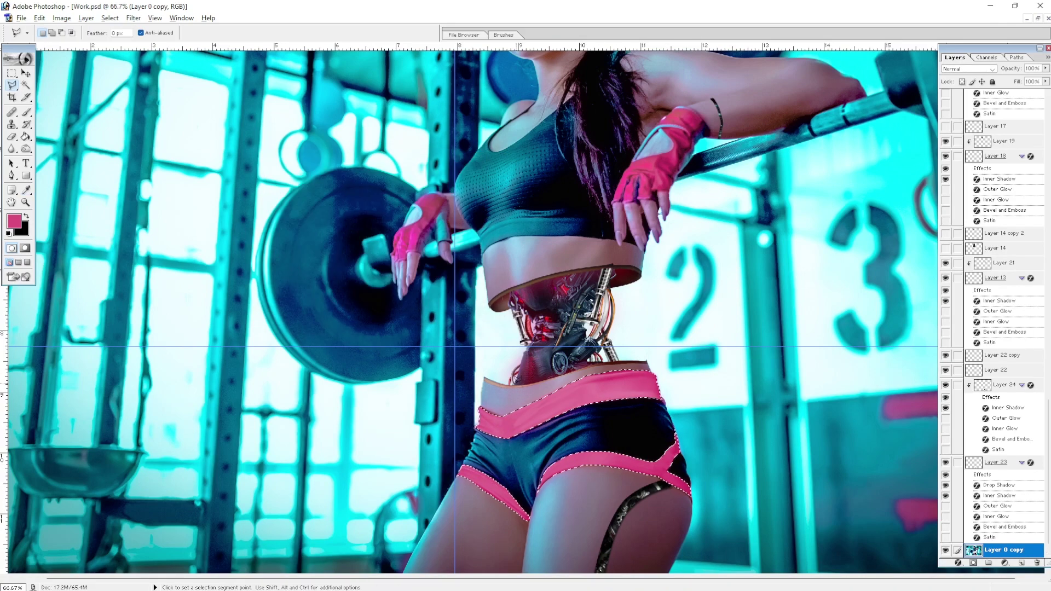
- Zoom out to review the whole image, briefly check Levels, and restore the document window
key("ctrl+minus")
key("ctrl+minus")
key("ctrl+minus")
key("ctrl+l")
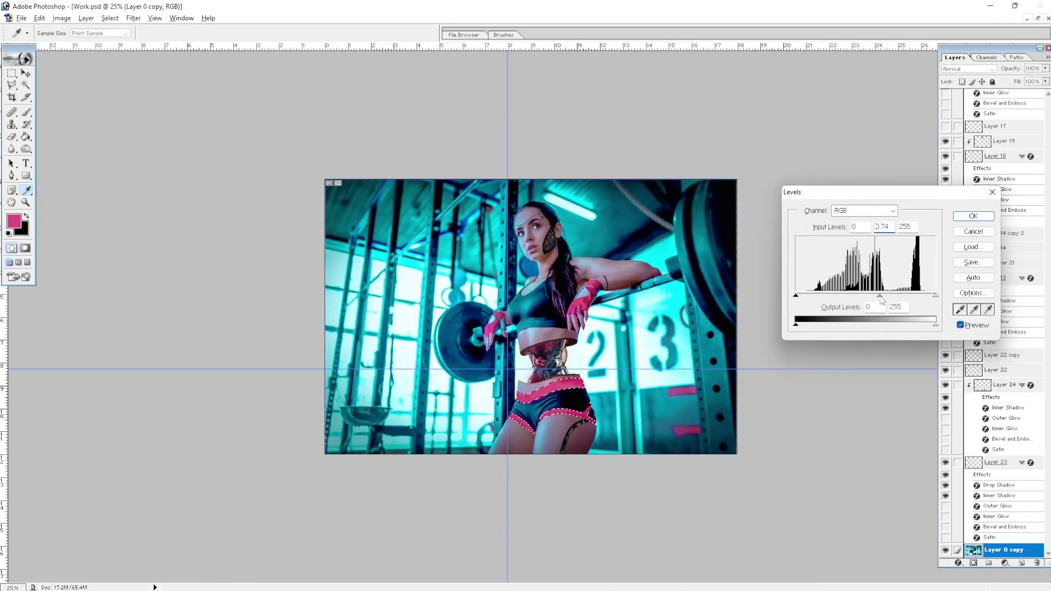
key("Escape")
key("e")
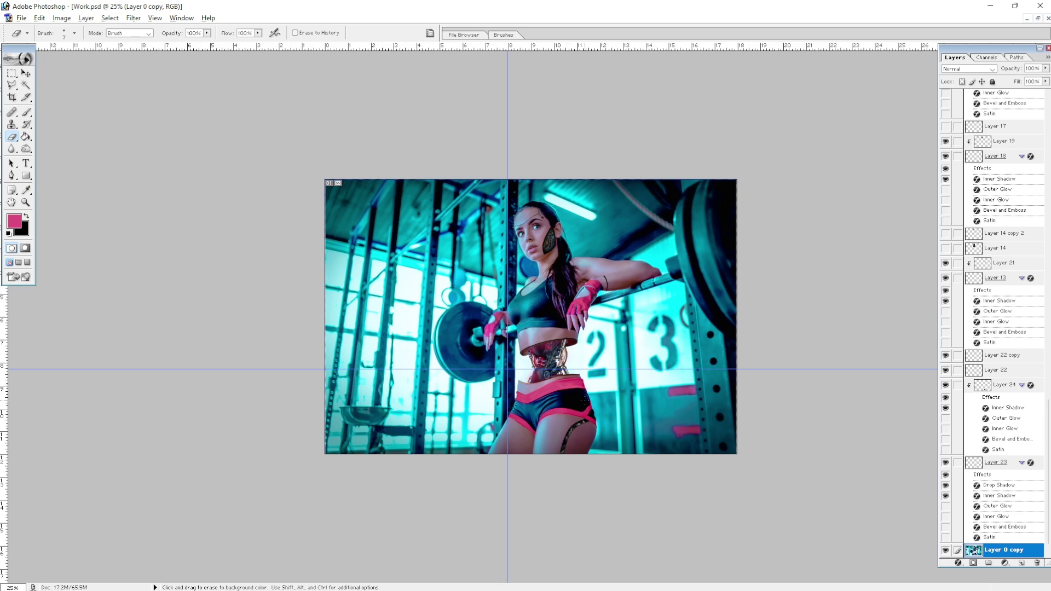
key("v")
key("ctrl+plus")
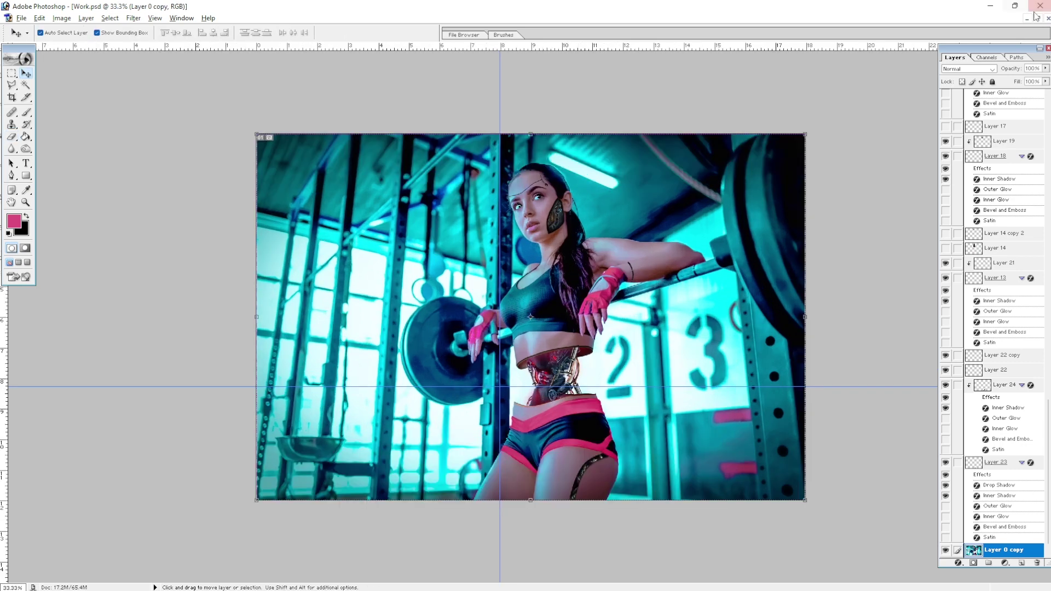
left_click(1036, 17)
- Open the blue blur background image from the saved images folder
double_click(264, 248)
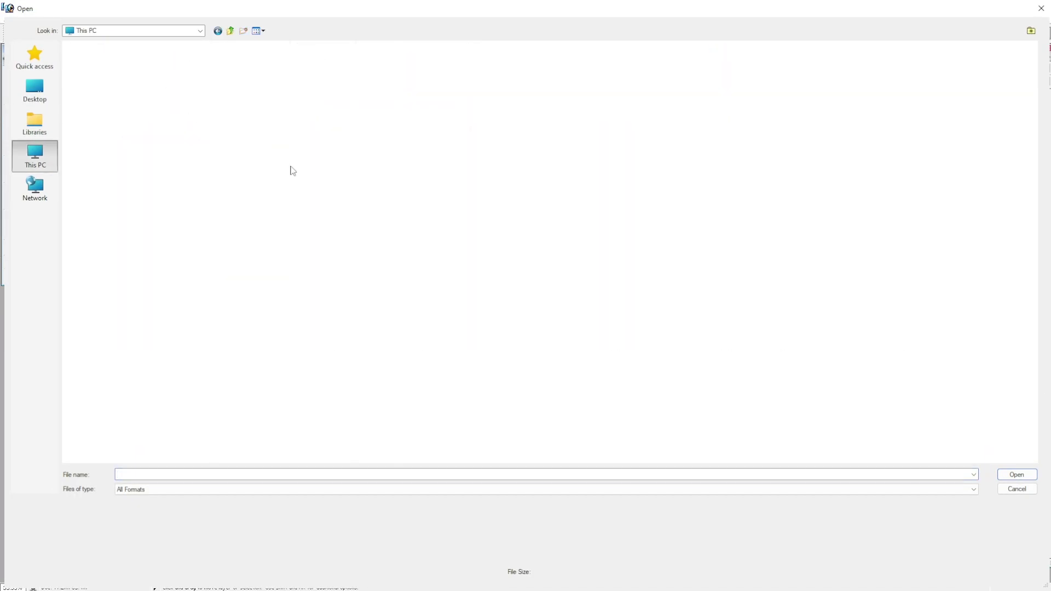
double_click(112, 134)
double_click(148, 169)
double_click(356, 118)
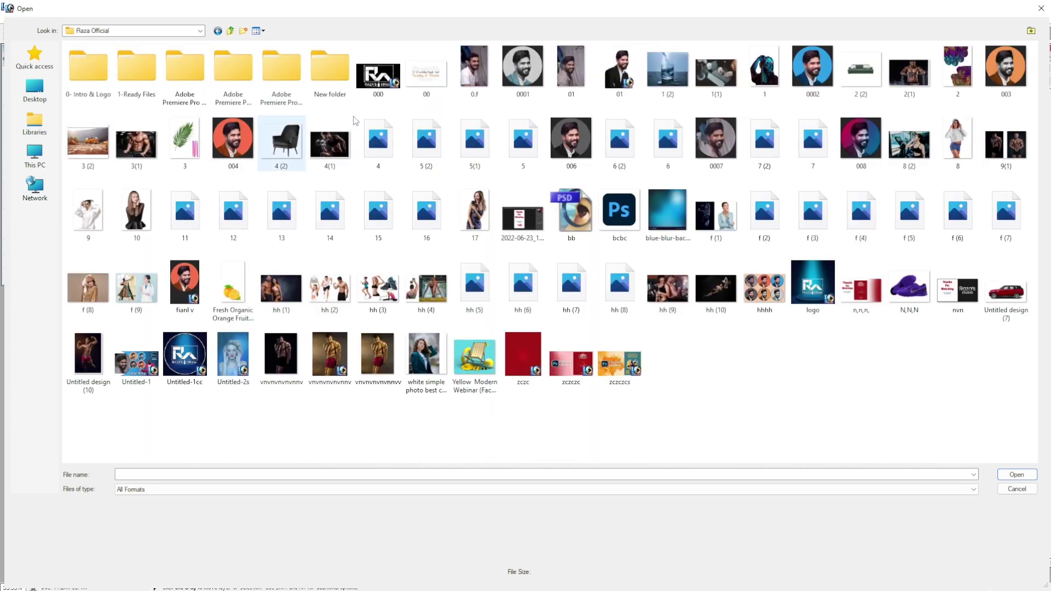
double_click(329, 68)
scroll(746, 398, "down", 1)
key("BackSpace")
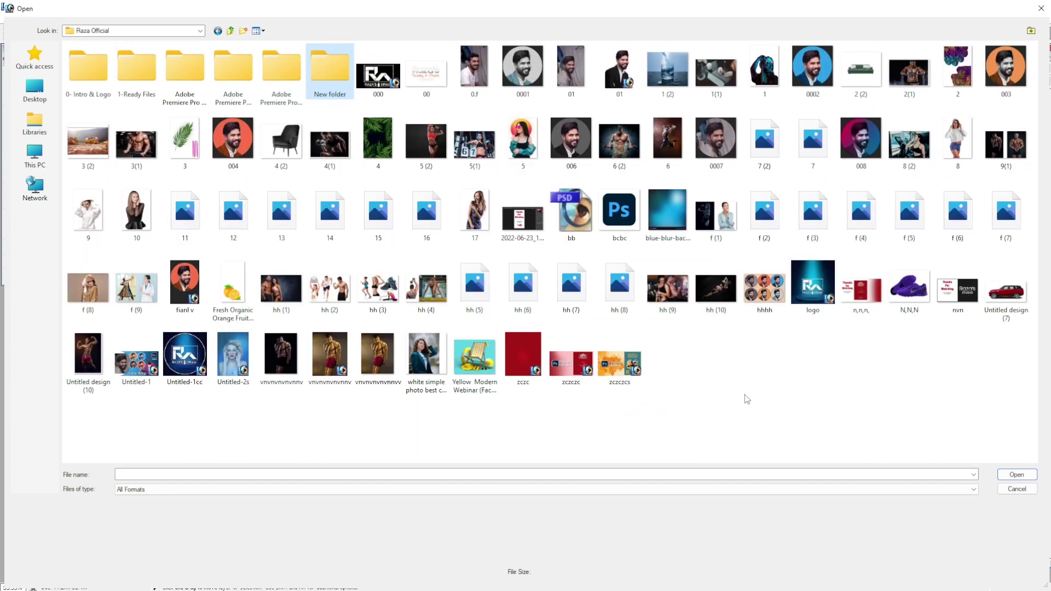
double_click(667, 210)
- Place the blue blur image into Work.psd, stretch it over the canvas and duplicate it
left_click_drag(352, 235, 450, 287)
key("ctrl+t")
mouse_move(535, 175)
left_mouse_down()
mouse_move(501, 175)
mouse_move(825, 233)
mouse_move(756, 220)
left_mouse_up()
key("Return")
- Erase the blue overlay's middle around the woman with a large eraser and blend it in Lighten mode
key("e")
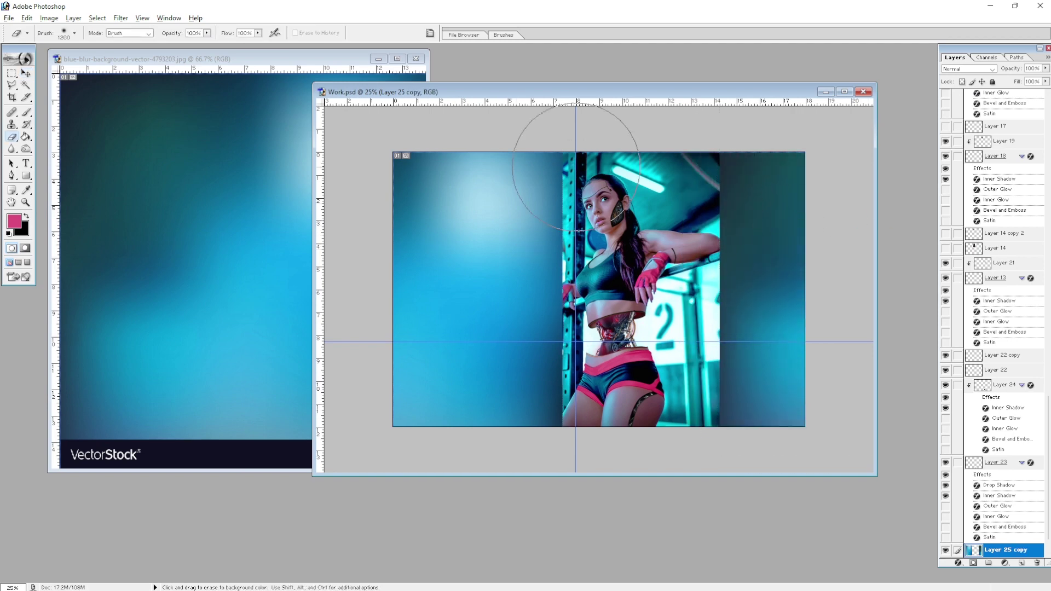
key("bracketright")
left_click_drag(576, 167, 562, 446)
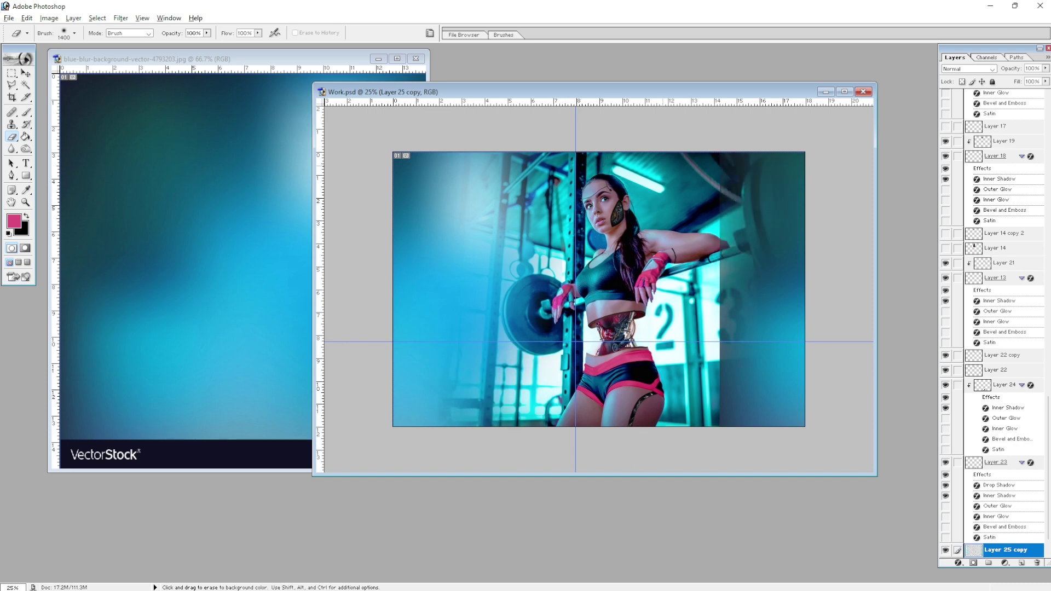
left_click_drag(730, 219, 690, 339)
key("bracketleft")
key("bracketleft")
key("bracketleft")
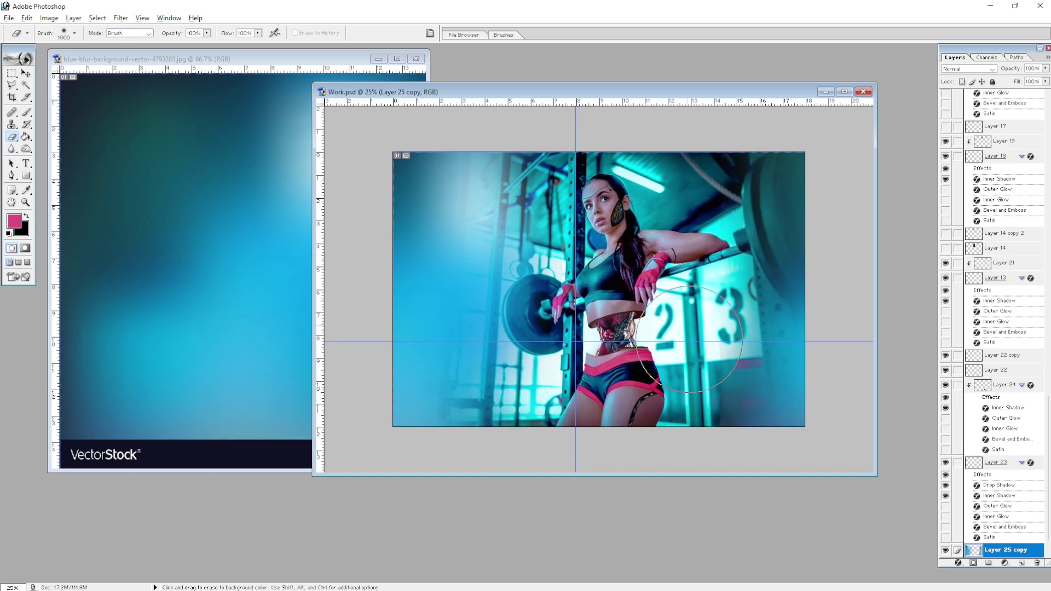
left_click(688, 339)
key("alt+shift+a")
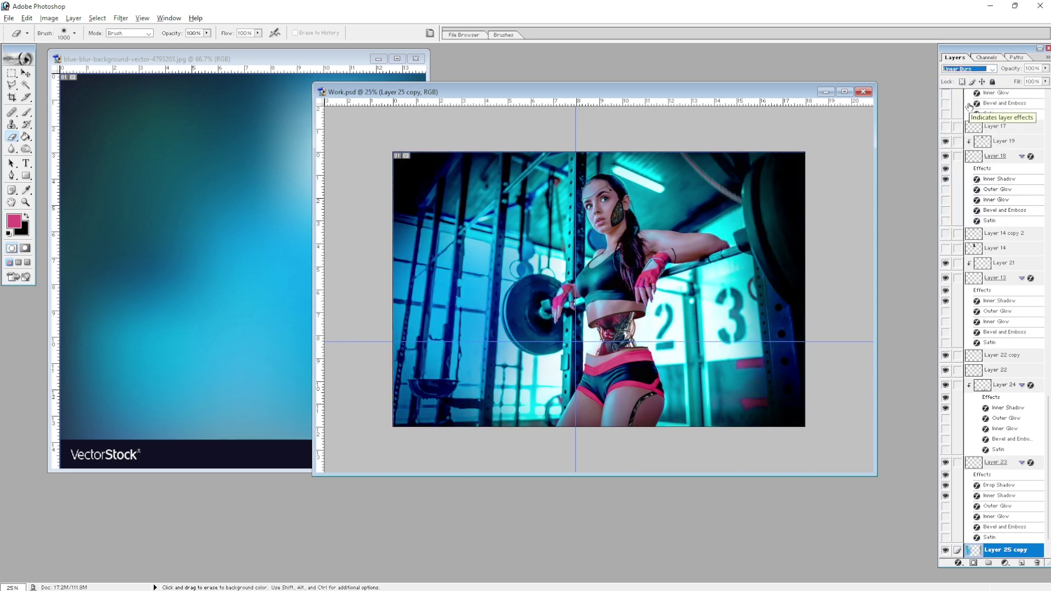
key("shift+plus")
key("alt+bracketleft")
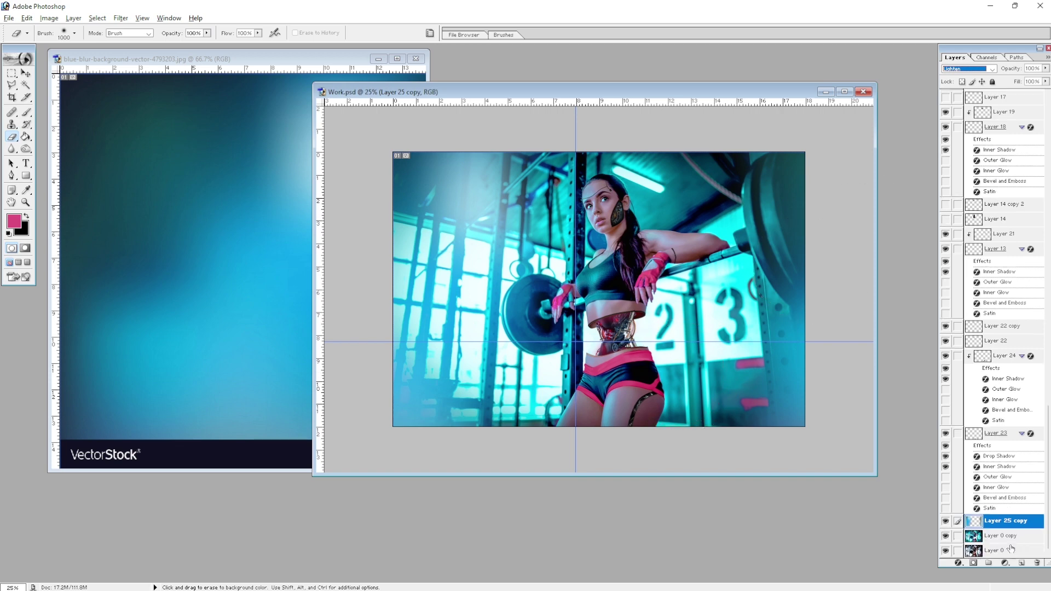
- Marquee the photo's left strip, feather it 25 px, and apply Hue +23, Lightness -17
key("m")
left_click_drag(392, 152, 443, 426)
key("ctrl+alt+d")
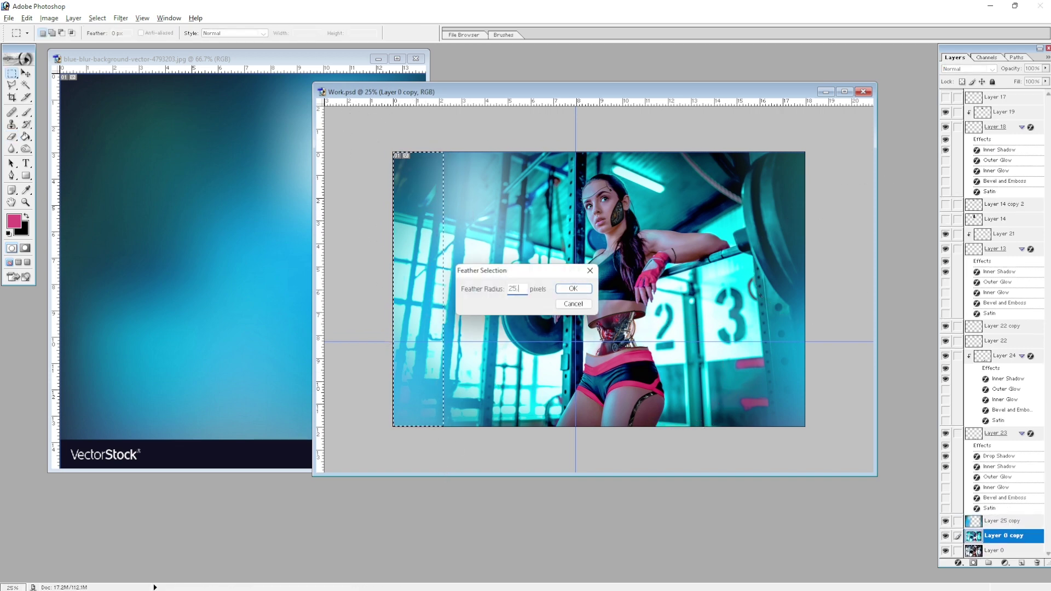
key("Return")
key("ctrl+u")
left_click_drag(351, 252, 331, 252)
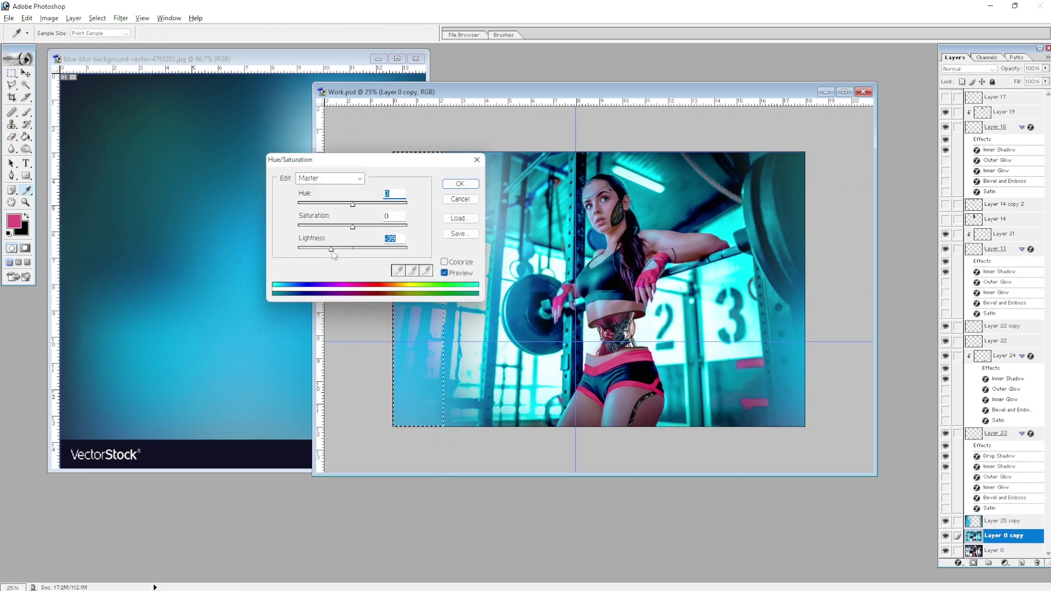
left_click_drag(383, 162, 717, 119)
left_click_drag(665, 210, 676, 210)
left_click_drag(685, 165, 697, 164)
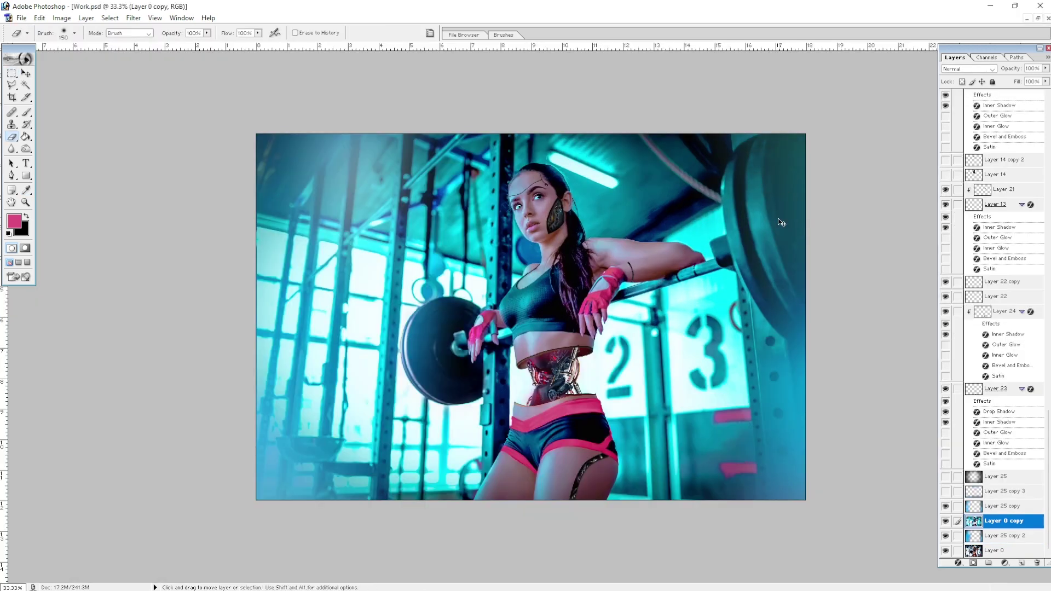
key("ctrl+plus")
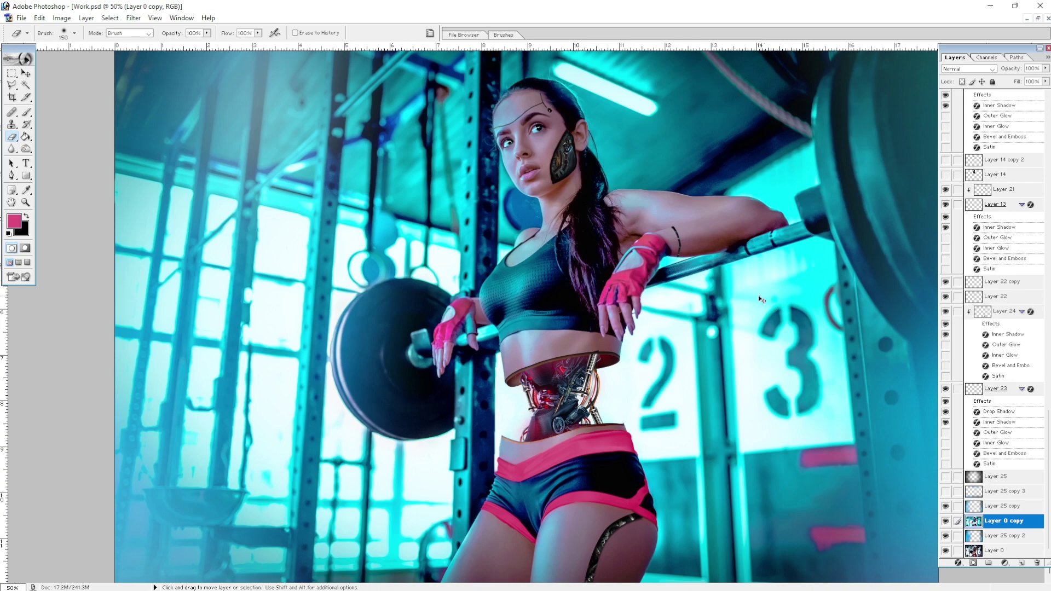
key("ctrl+minus")
- Open the original gym photo 6(1), drag it into Work.psd and move it to the top
left_click(1037, 19)
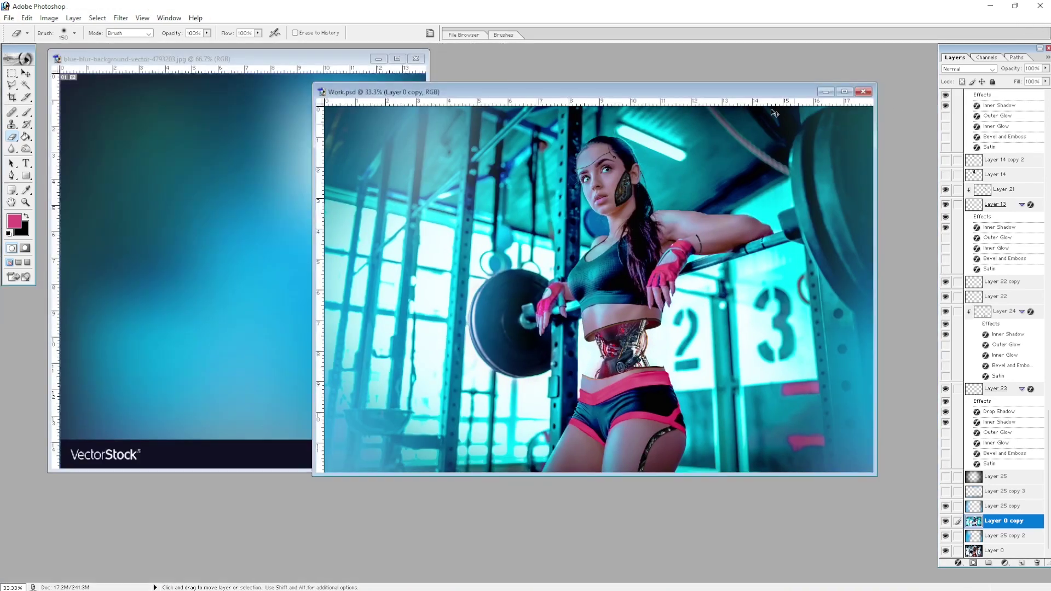
key("ctrl+o")
double_click(347, 66)
double_click(388, 124)
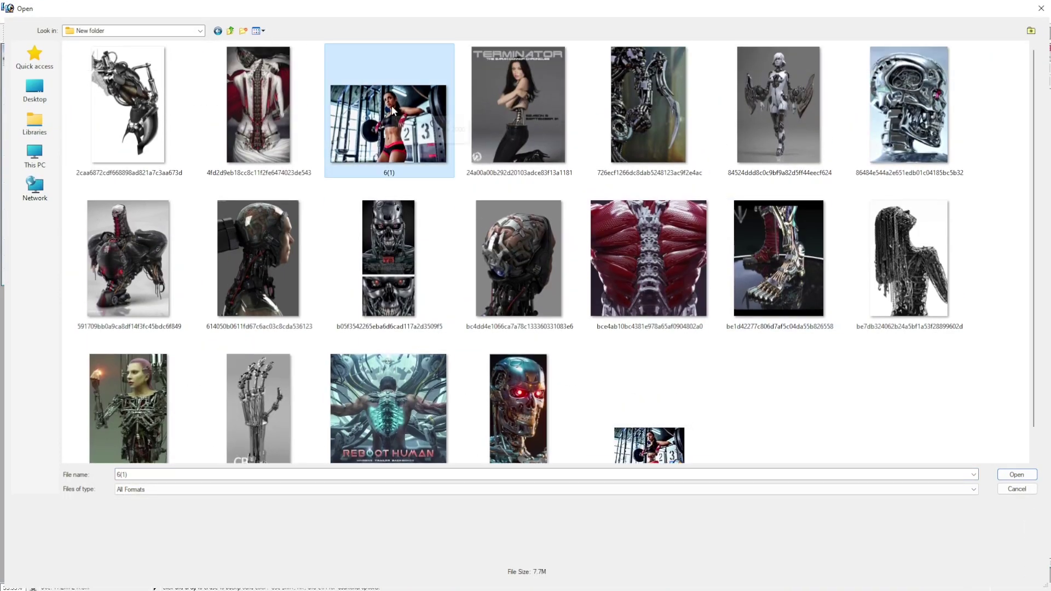
left_click_drag(352, 257, 586, 258)
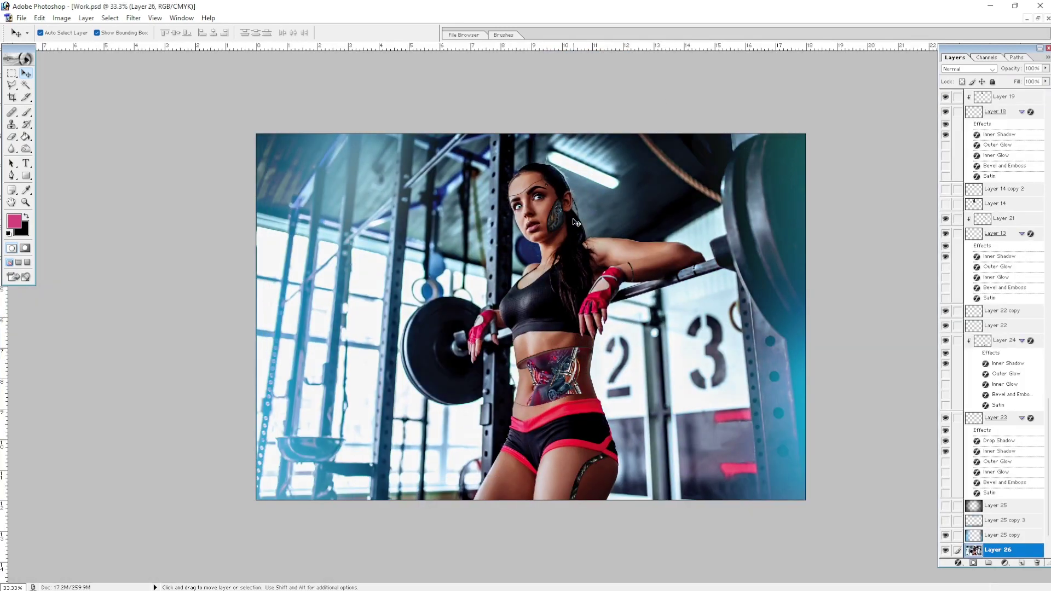
key("ctrl+bracketright")
key("ctrl+bracketright")
key("ctrl+bracketright")
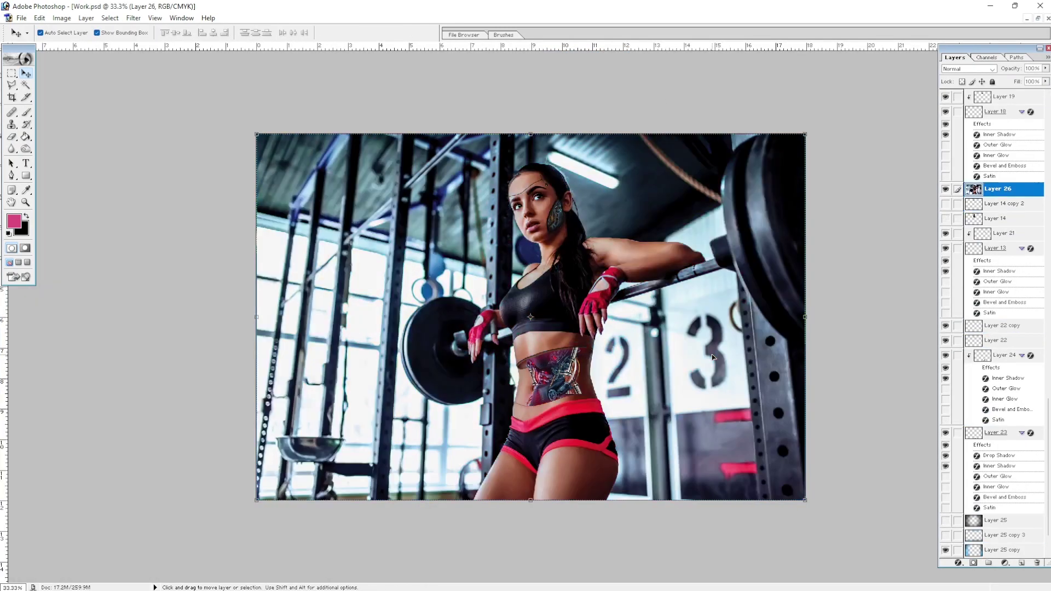
key("ctrl+bracketright")
key("ctrl+bracketright")
key("ctrl+bracketright")
key("ctrl+bracketright")
key("ctrl+bracketright")
key("ctrl+bracketright")
key("ctrl+bracketright")
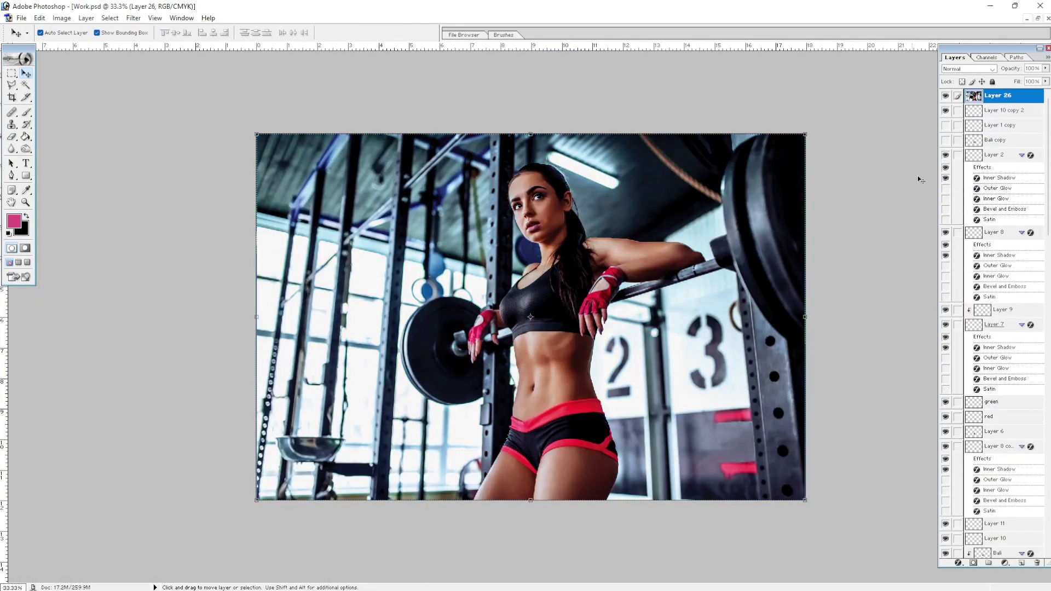
- Toggle the original photo on and off to compare the face and mechanical waist up close
left_click(945, 96)
left_click(945, 96)
left_click(945, 96)
key("ctrl+plus")
left_click(945, 96)
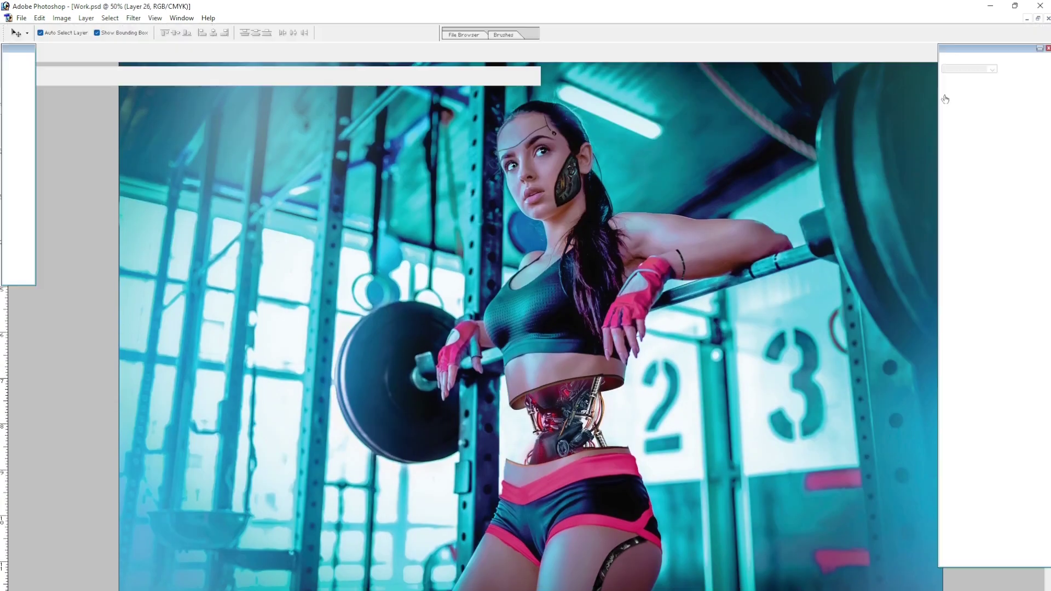
left_click(945, 96)
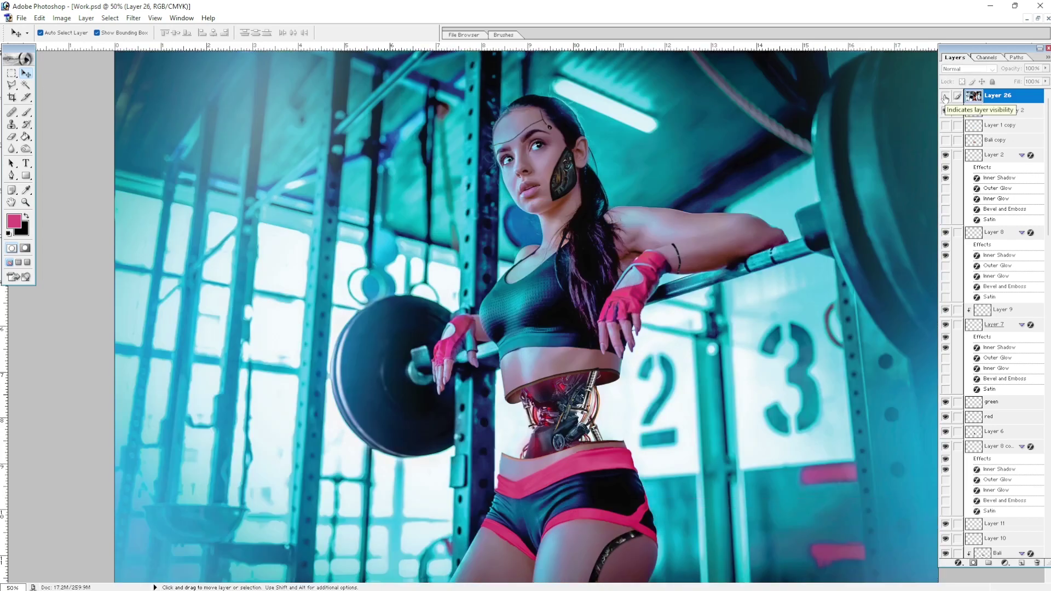
left_click(945, 96)
key("z")
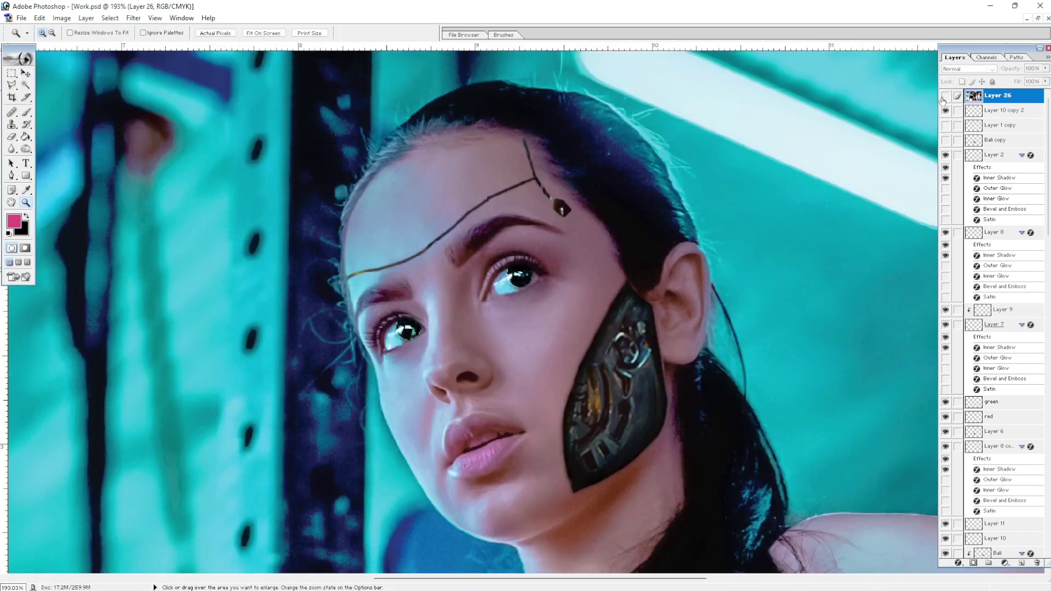
left_click(945, 96)
left_click(945, 96)
left_click(945, 96)
scroll(871, 151, "down", 5)
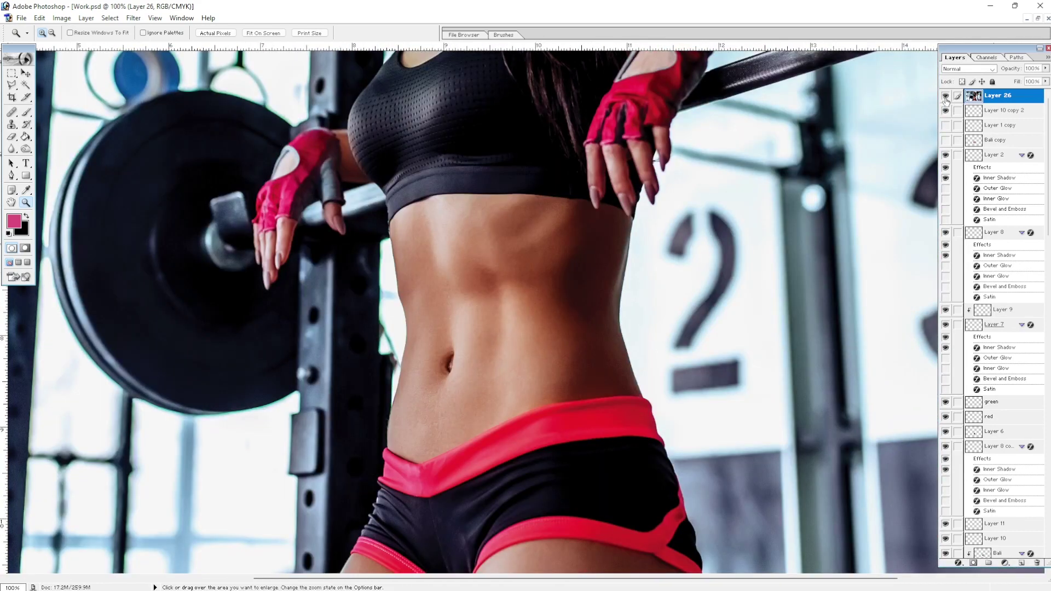
left_click(945, 97)
key("ctrl+plus")
- Trace the pale collar band on Layer 0 copy with the Pen tool and copy it to a new layer
scroll(988, 539, "down", 5)
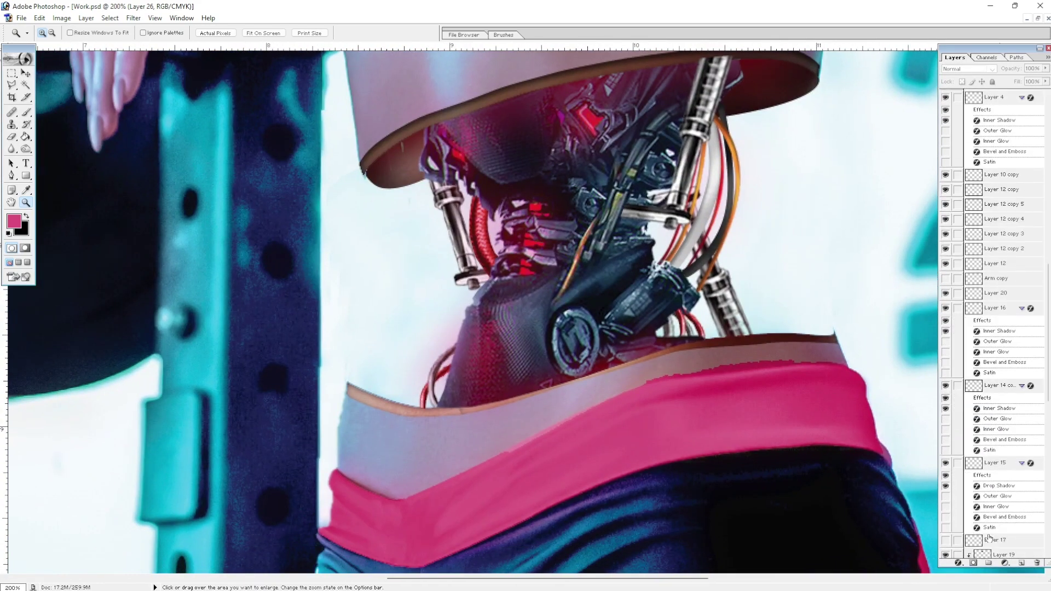
scroll(988, 539, "down", 5)
left_click(999, 521)
key("p")
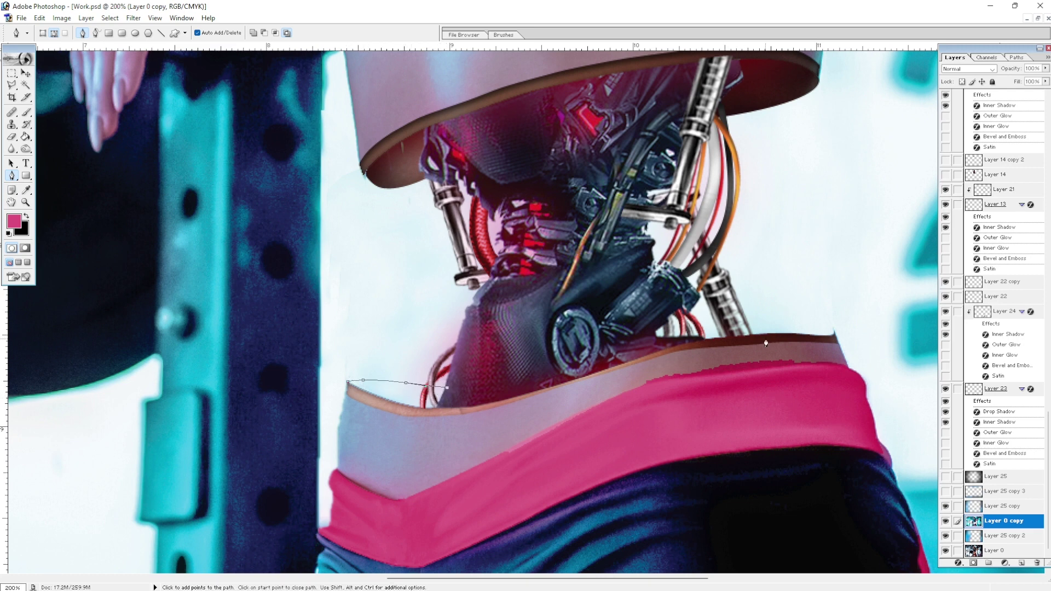
left_click_drag(833, 330, 831, 359)
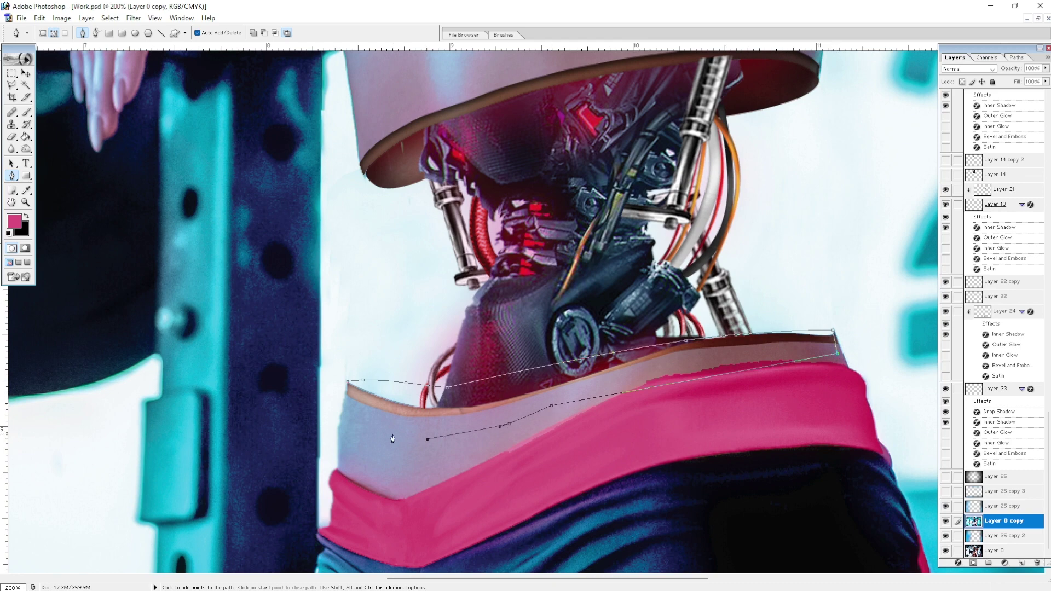
key("ctrl+Return")
key("ctrl+j")
- Colorize the collar layer with low lightness, then erase most of the dark tint
key("ctrl+u")
left_click(777, 222)
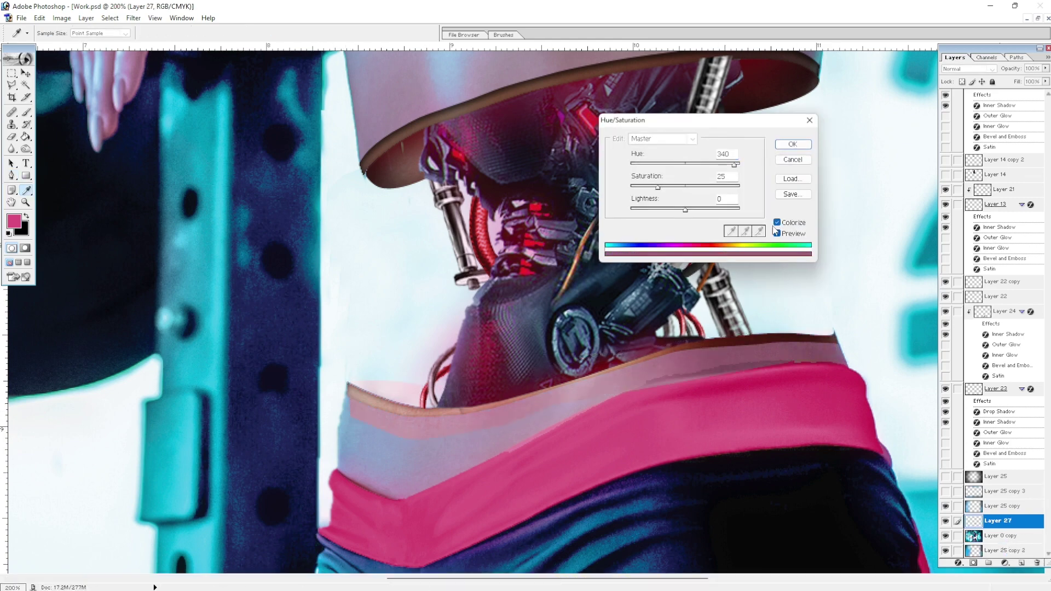
left_click_drag(685, 209, 643, 210)
key("Return")
key("e")
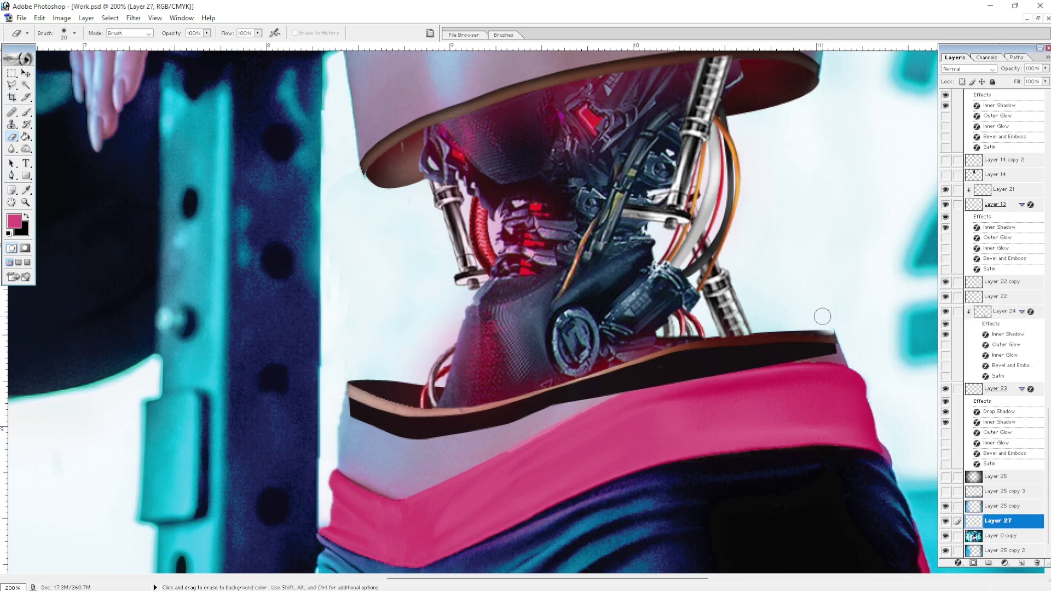
left_click_drag(829, 348, 371, 416)
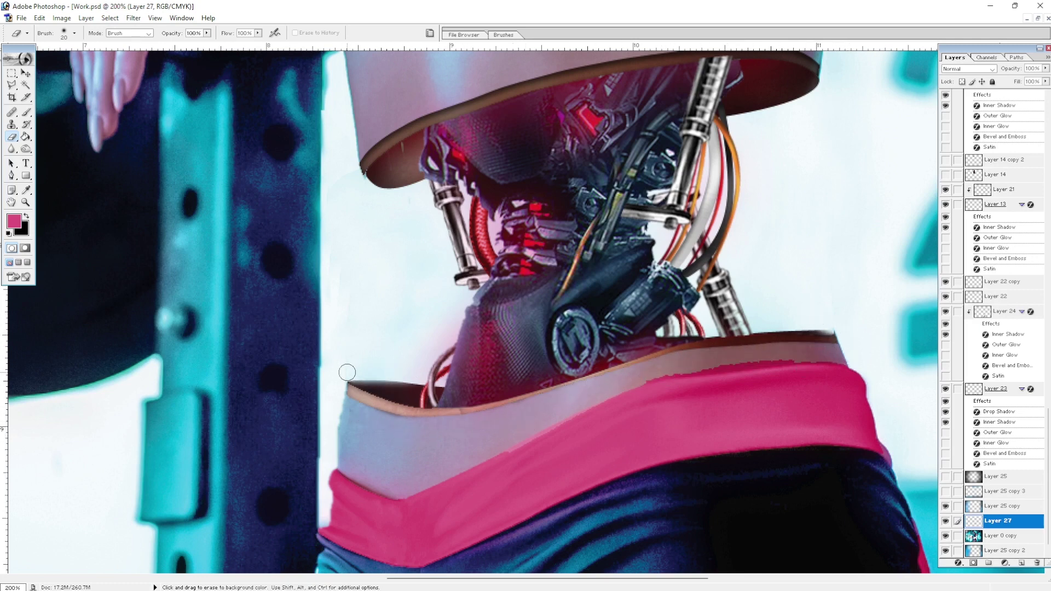
key("l")
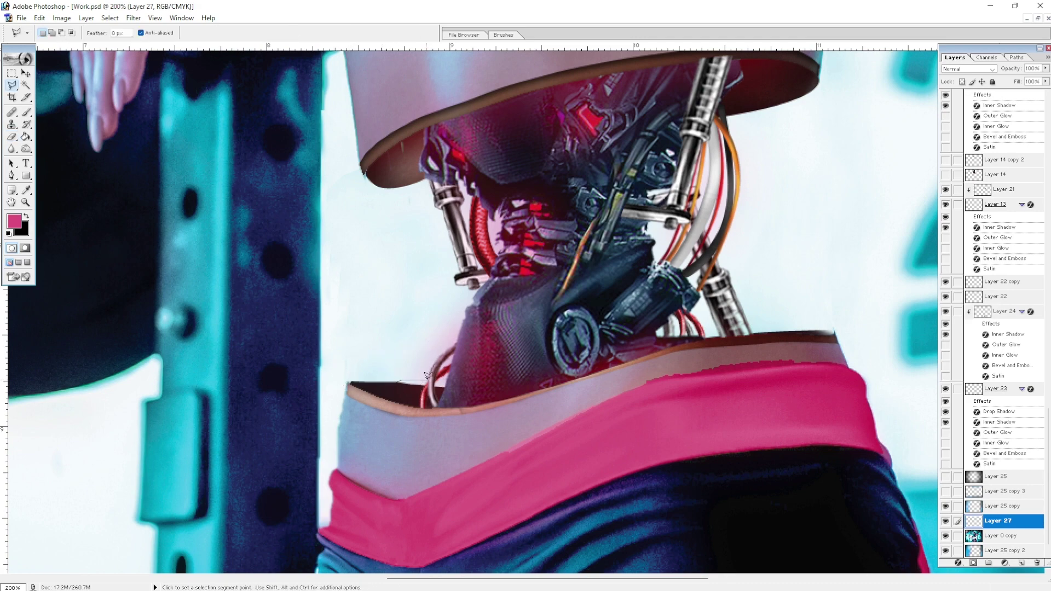
key("ctrl+0")
- Open and cancel Liquify on Layer 0 copy, zoom in, and scroll the Layers palette to the top
key("alt+bracketleft")
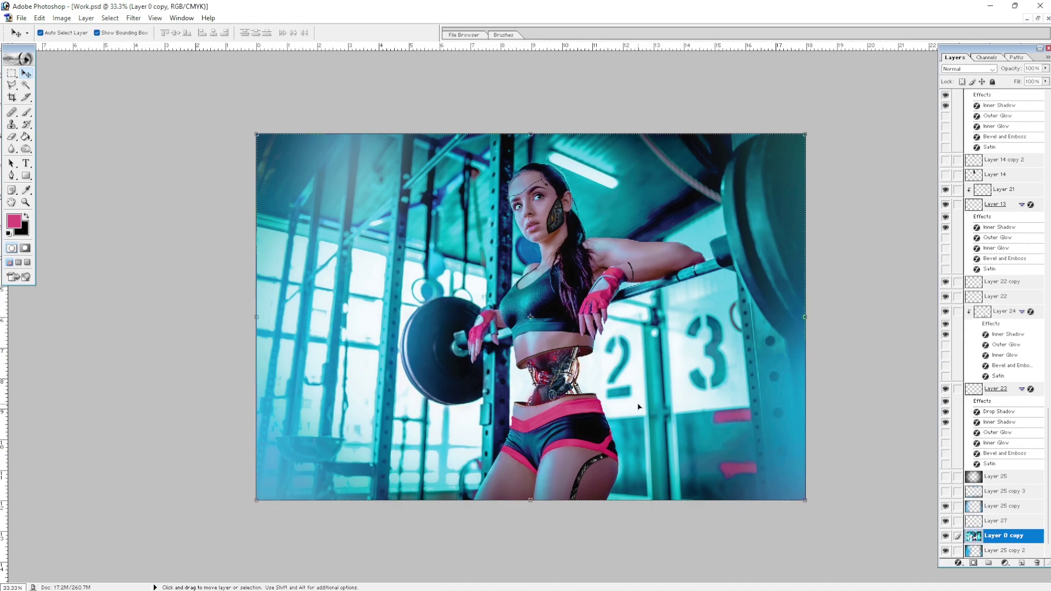
key("ctrl+shift+x")
left_click(988, 56)
key("ctrl+plus")
scroll(956, 189, "up", 10)
scroll(953, 142, "up", 5)
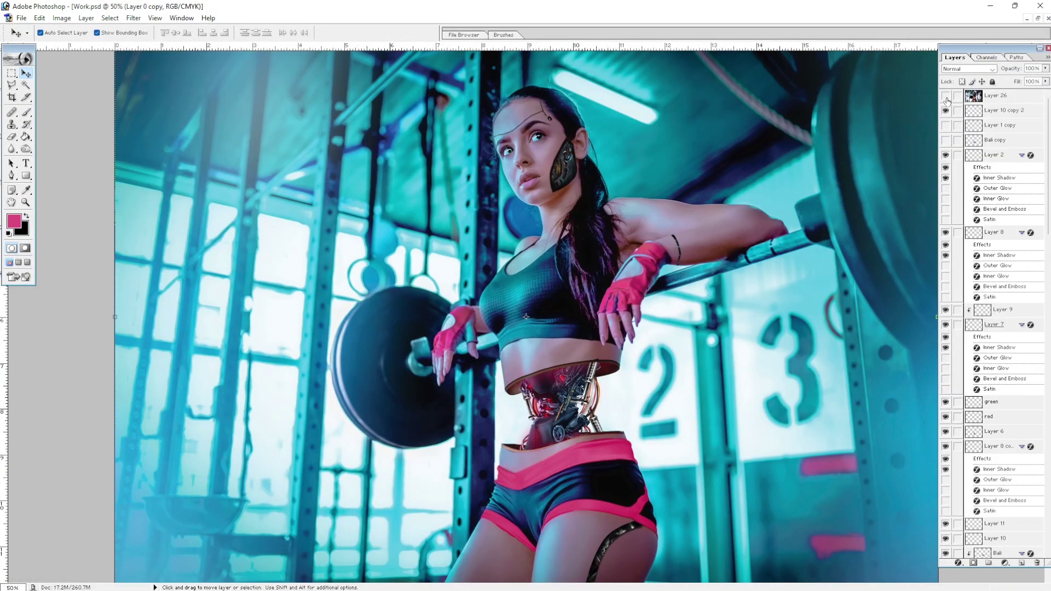
- Toggle Layer 26's visibility repeatedly, ending with the original photo shown on top
left_click(945, 96)
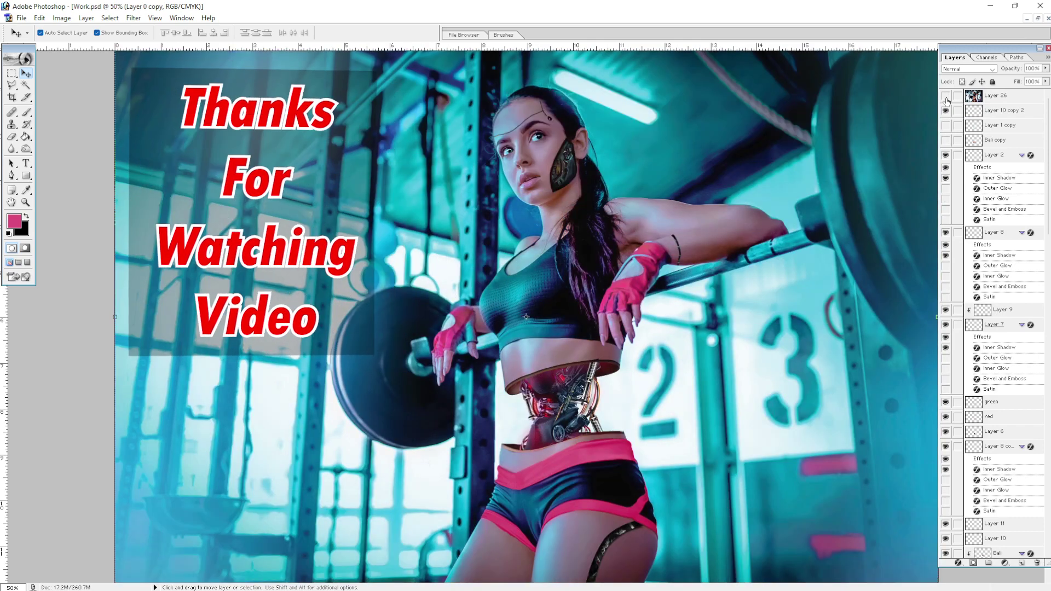
left_click(945, 95)
left_click(945, 96)
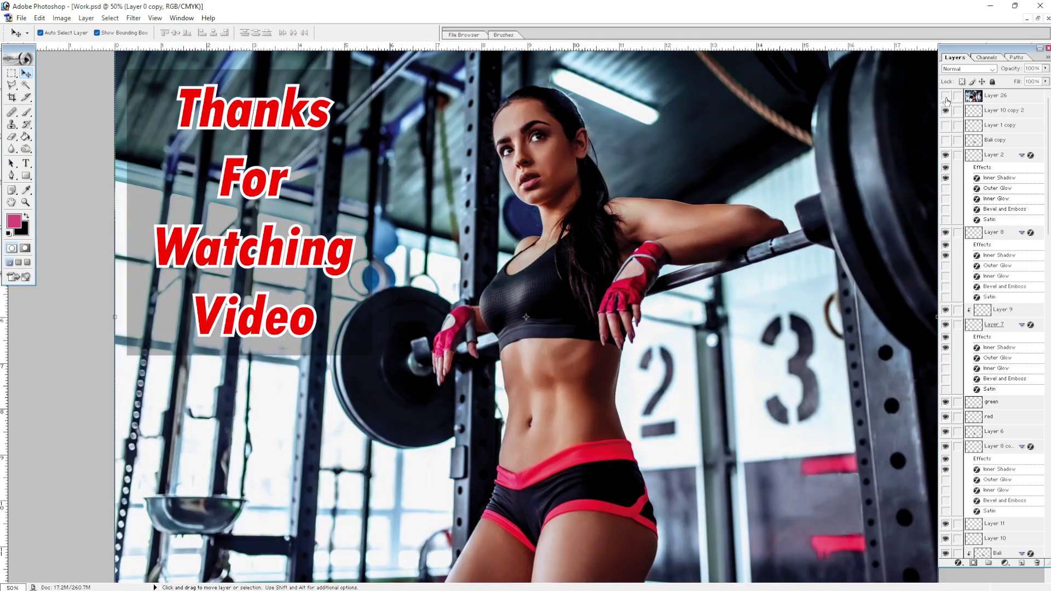
left_click(945, 96)
left_click(945, 96)
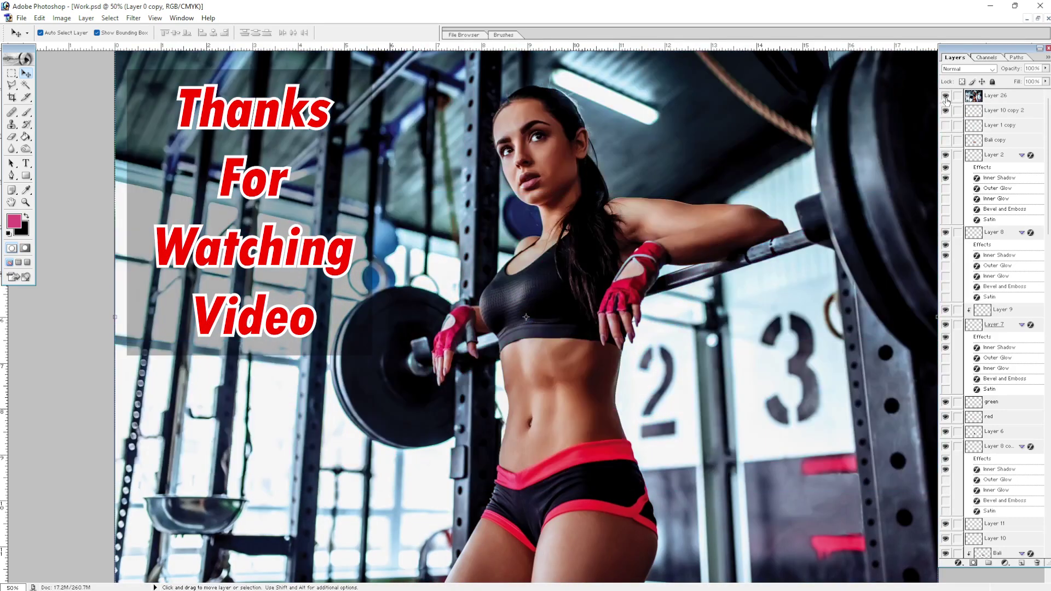